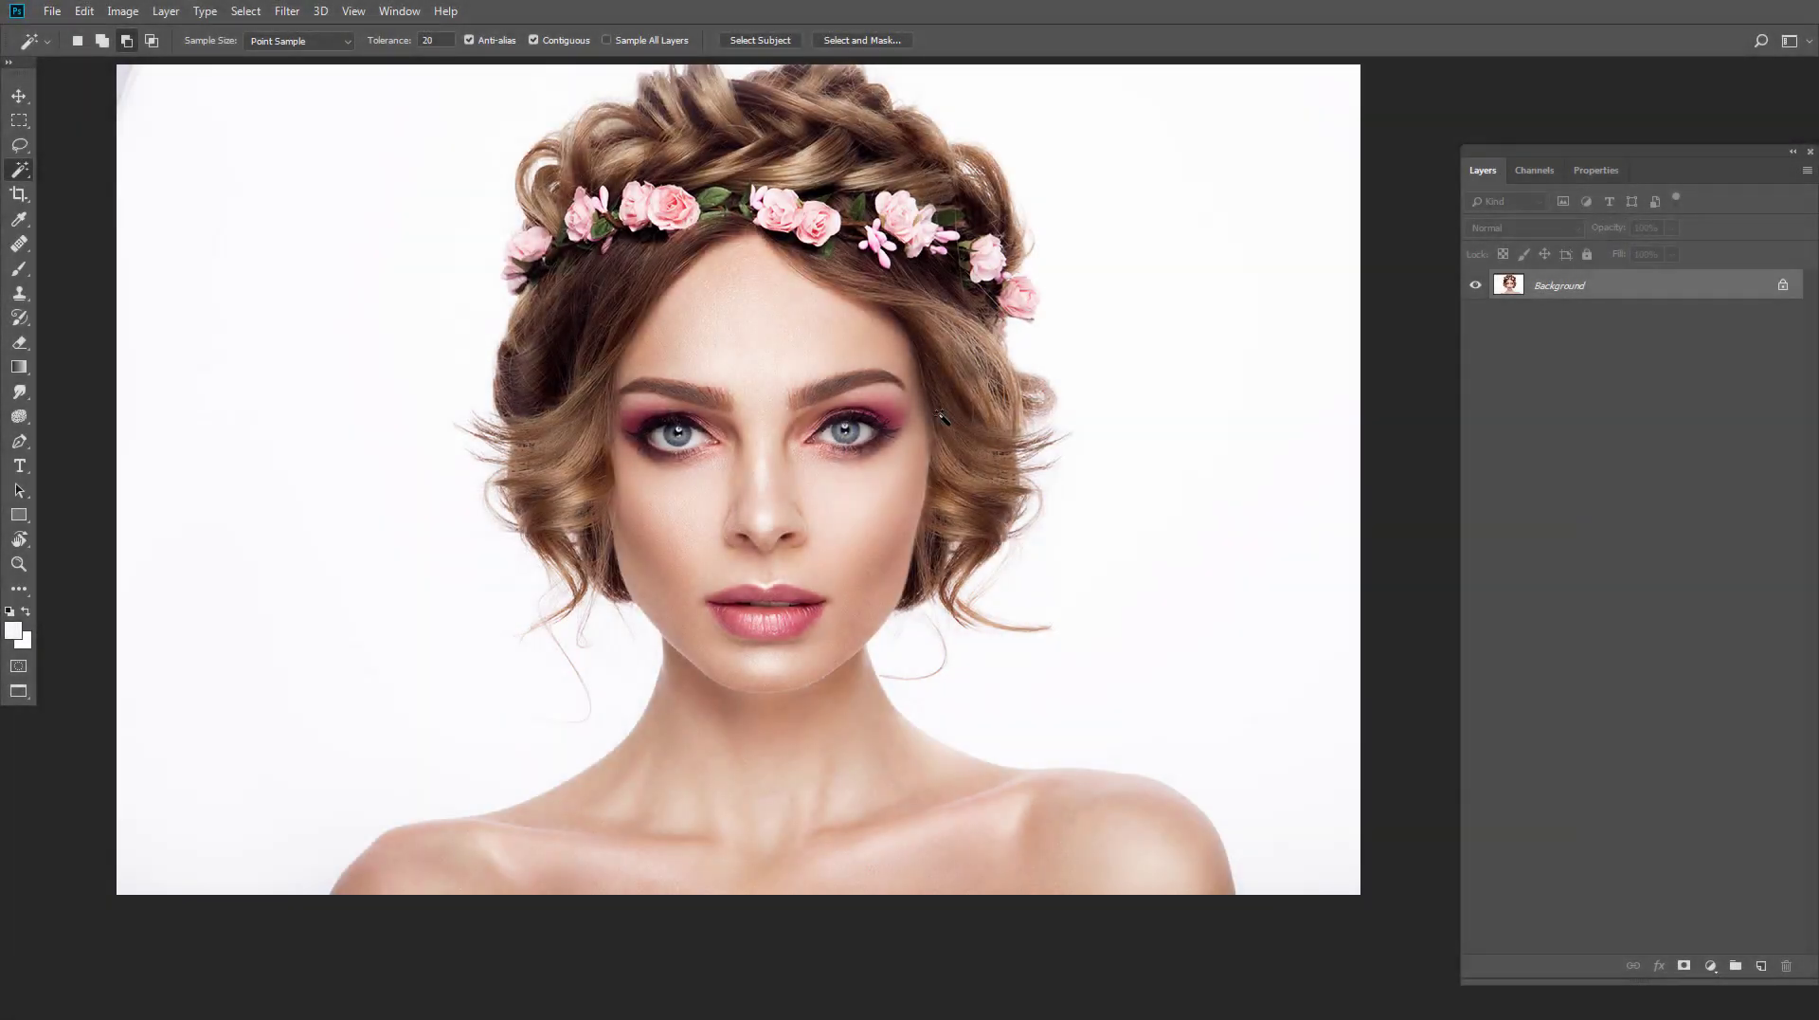
Step: Unlock the Background as Layer 0, duplicate it as Layer 0 copy, and hide Layer 0
drag(945, 414, 945, 434)
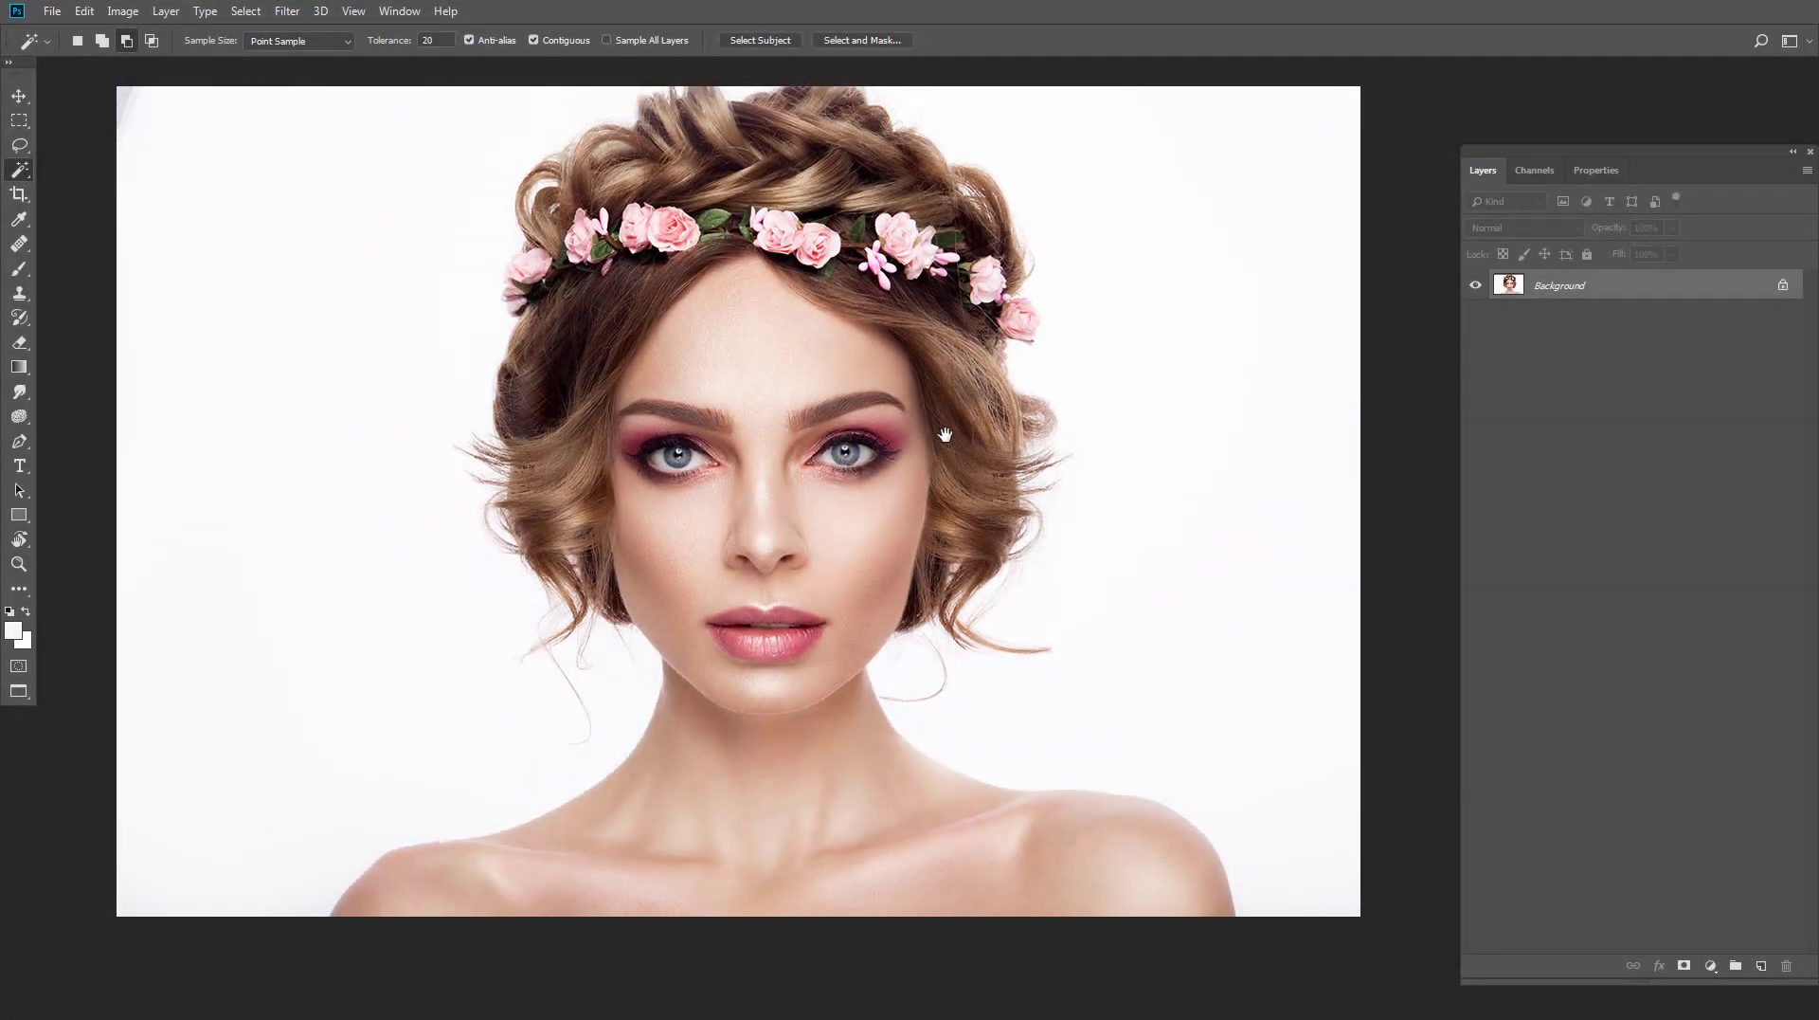
click(1783, 287)
right_click(1563, 286)
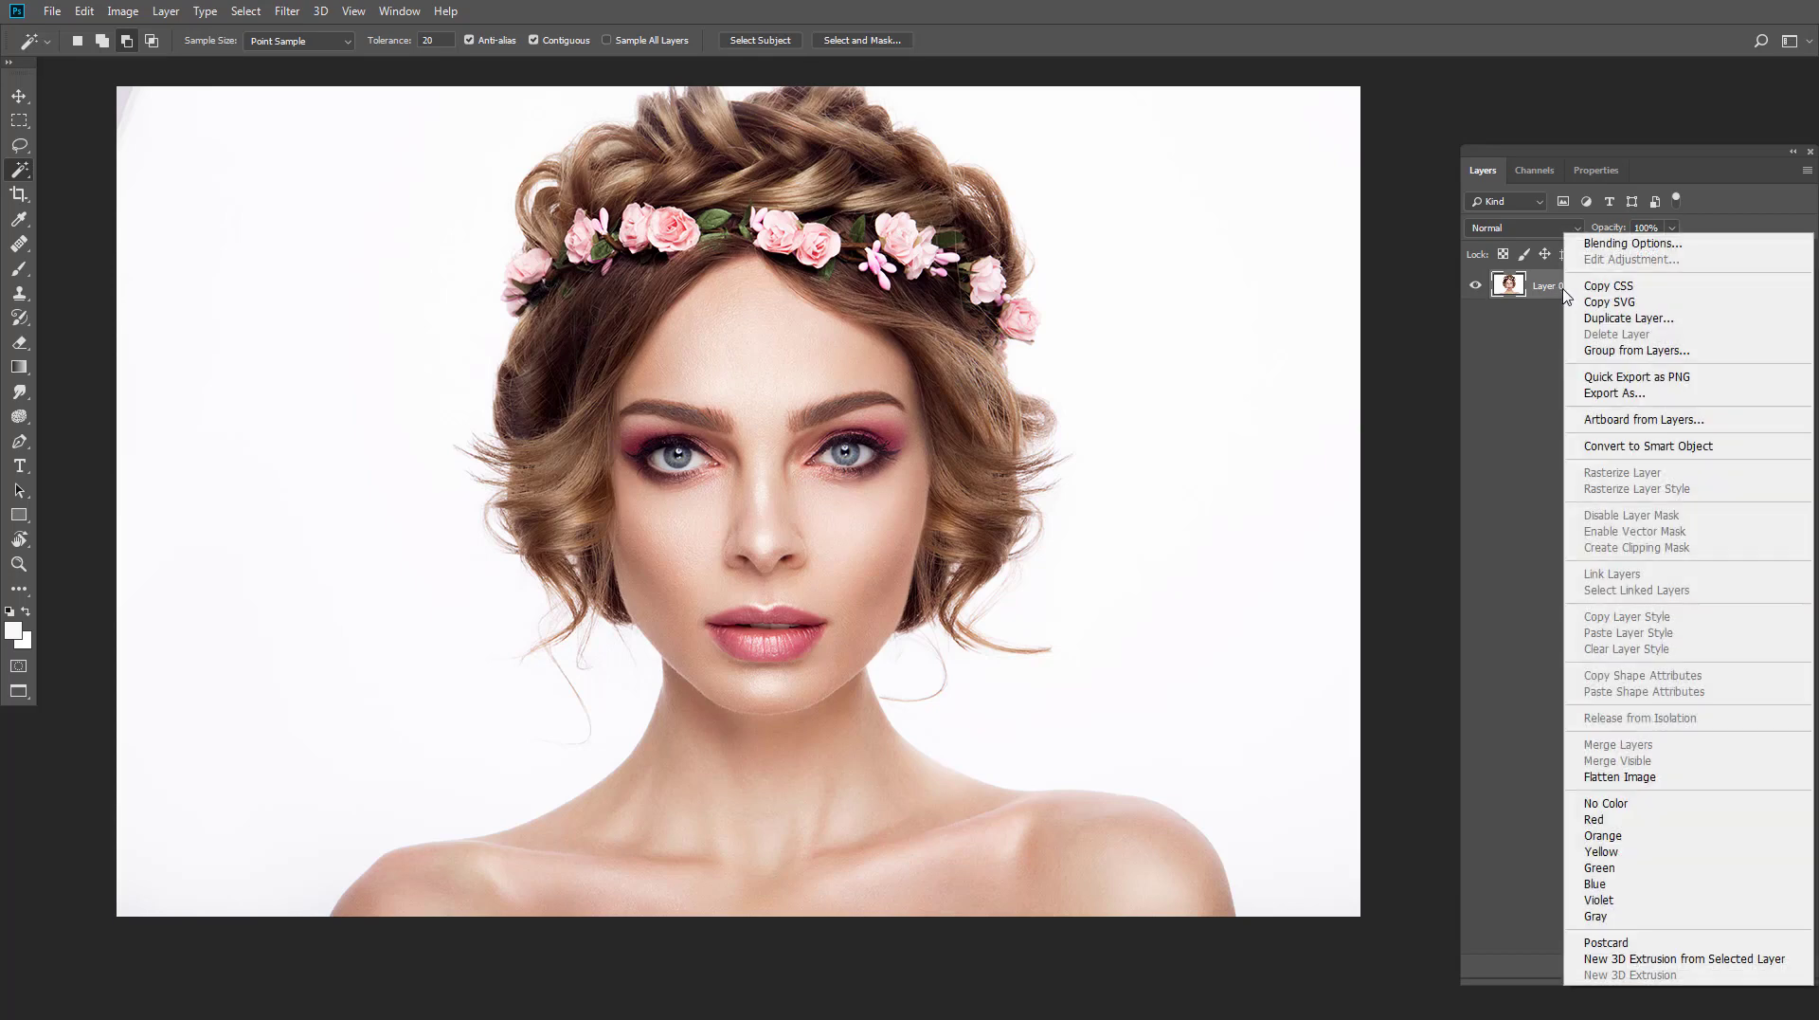
click(1628, 317)
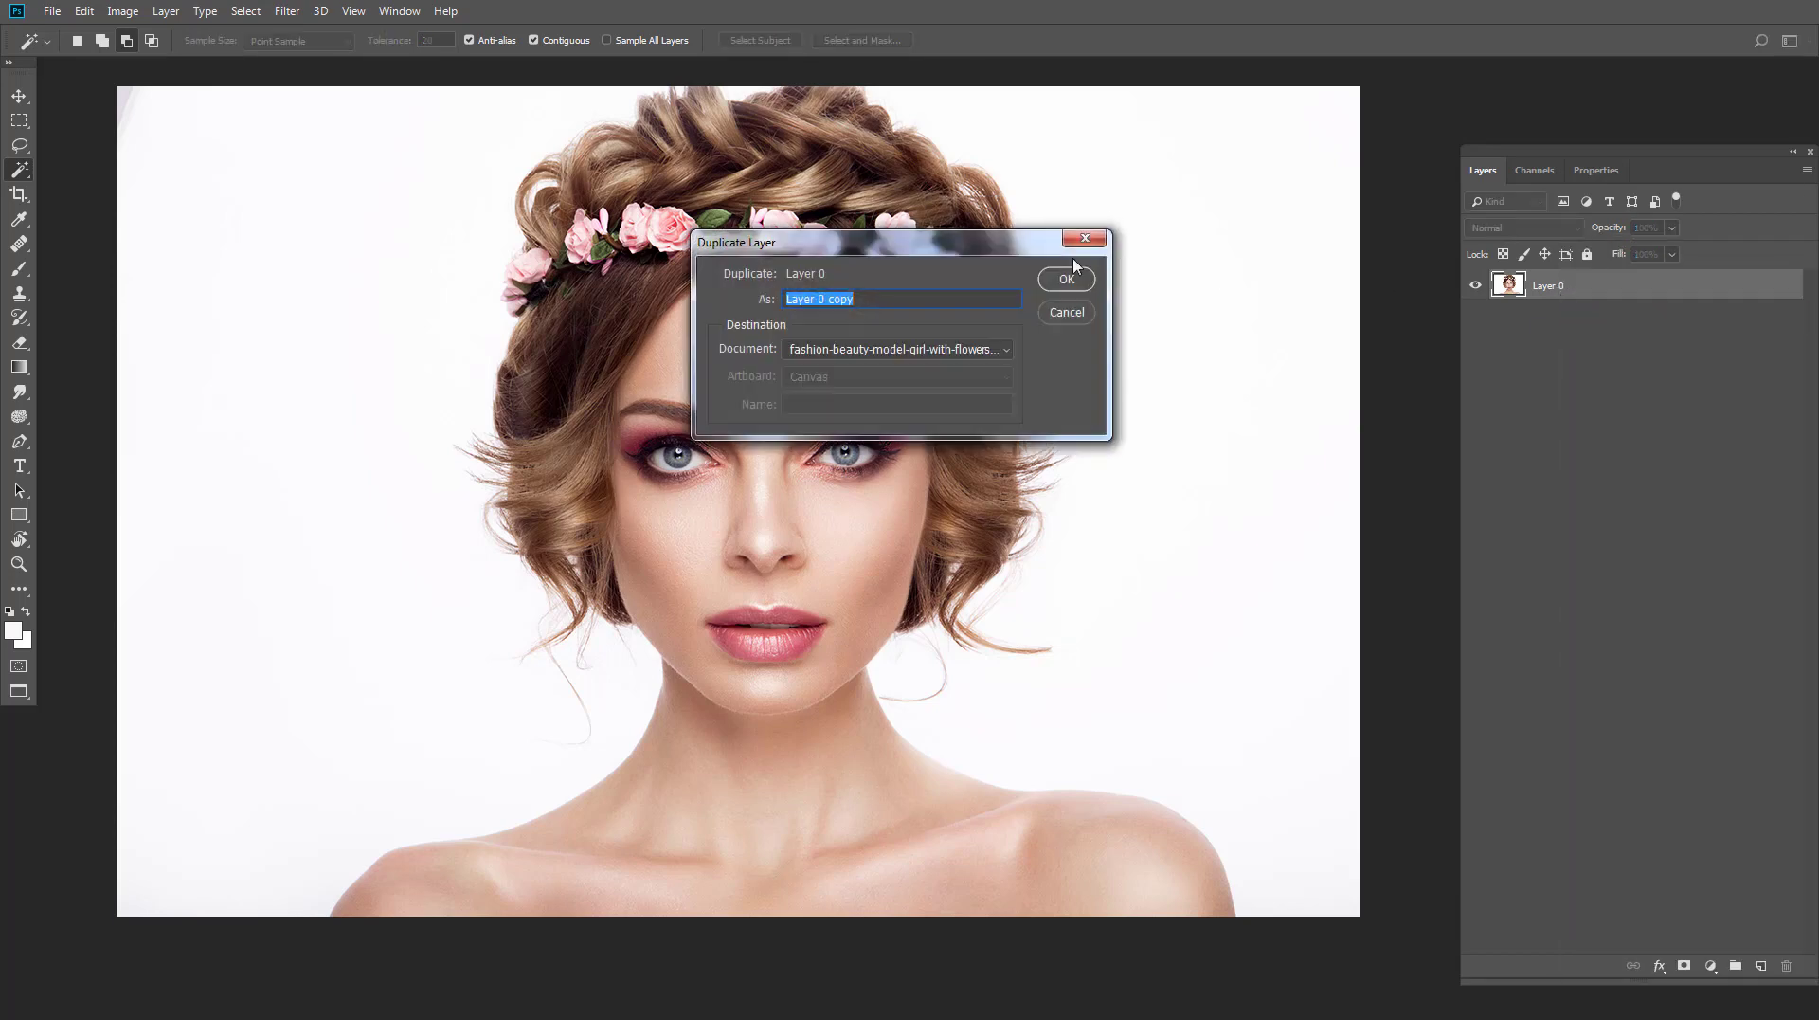
click(1066, 277)
click(1475, 315)
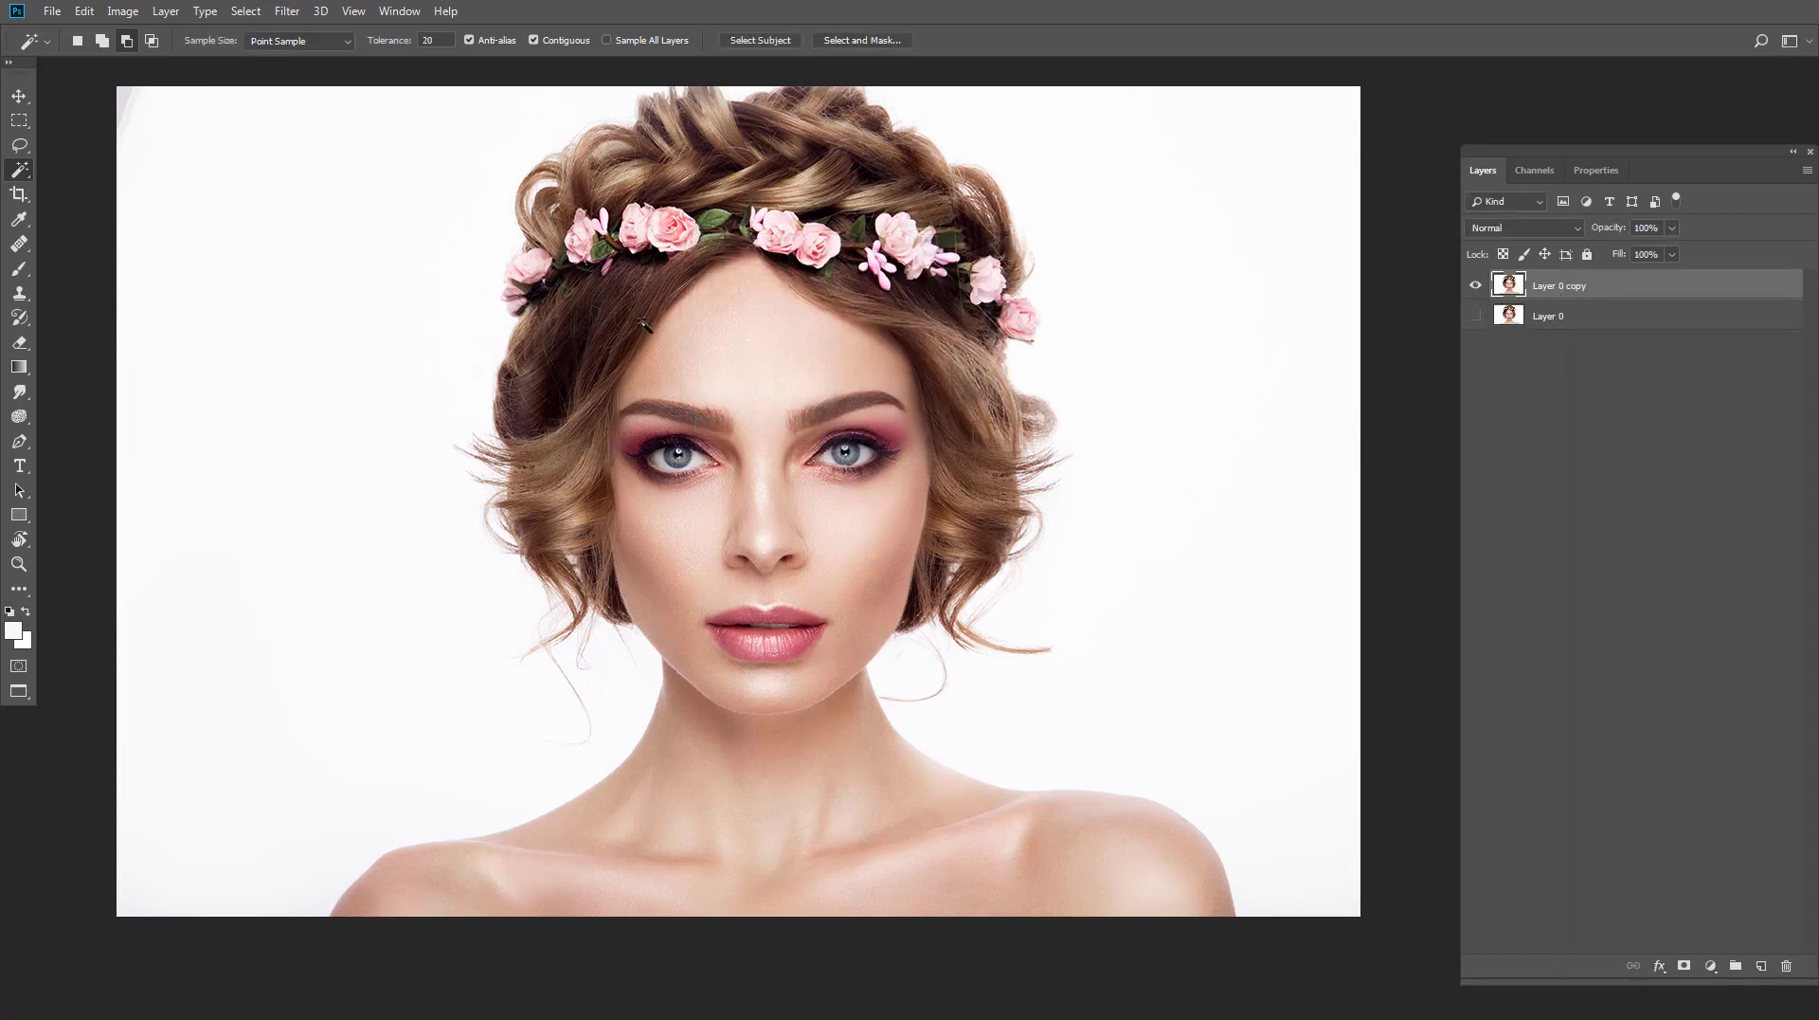
Step: Magic-Wand the white backdrop and mask it out of Layer 0 copy
right_click(20, 177)
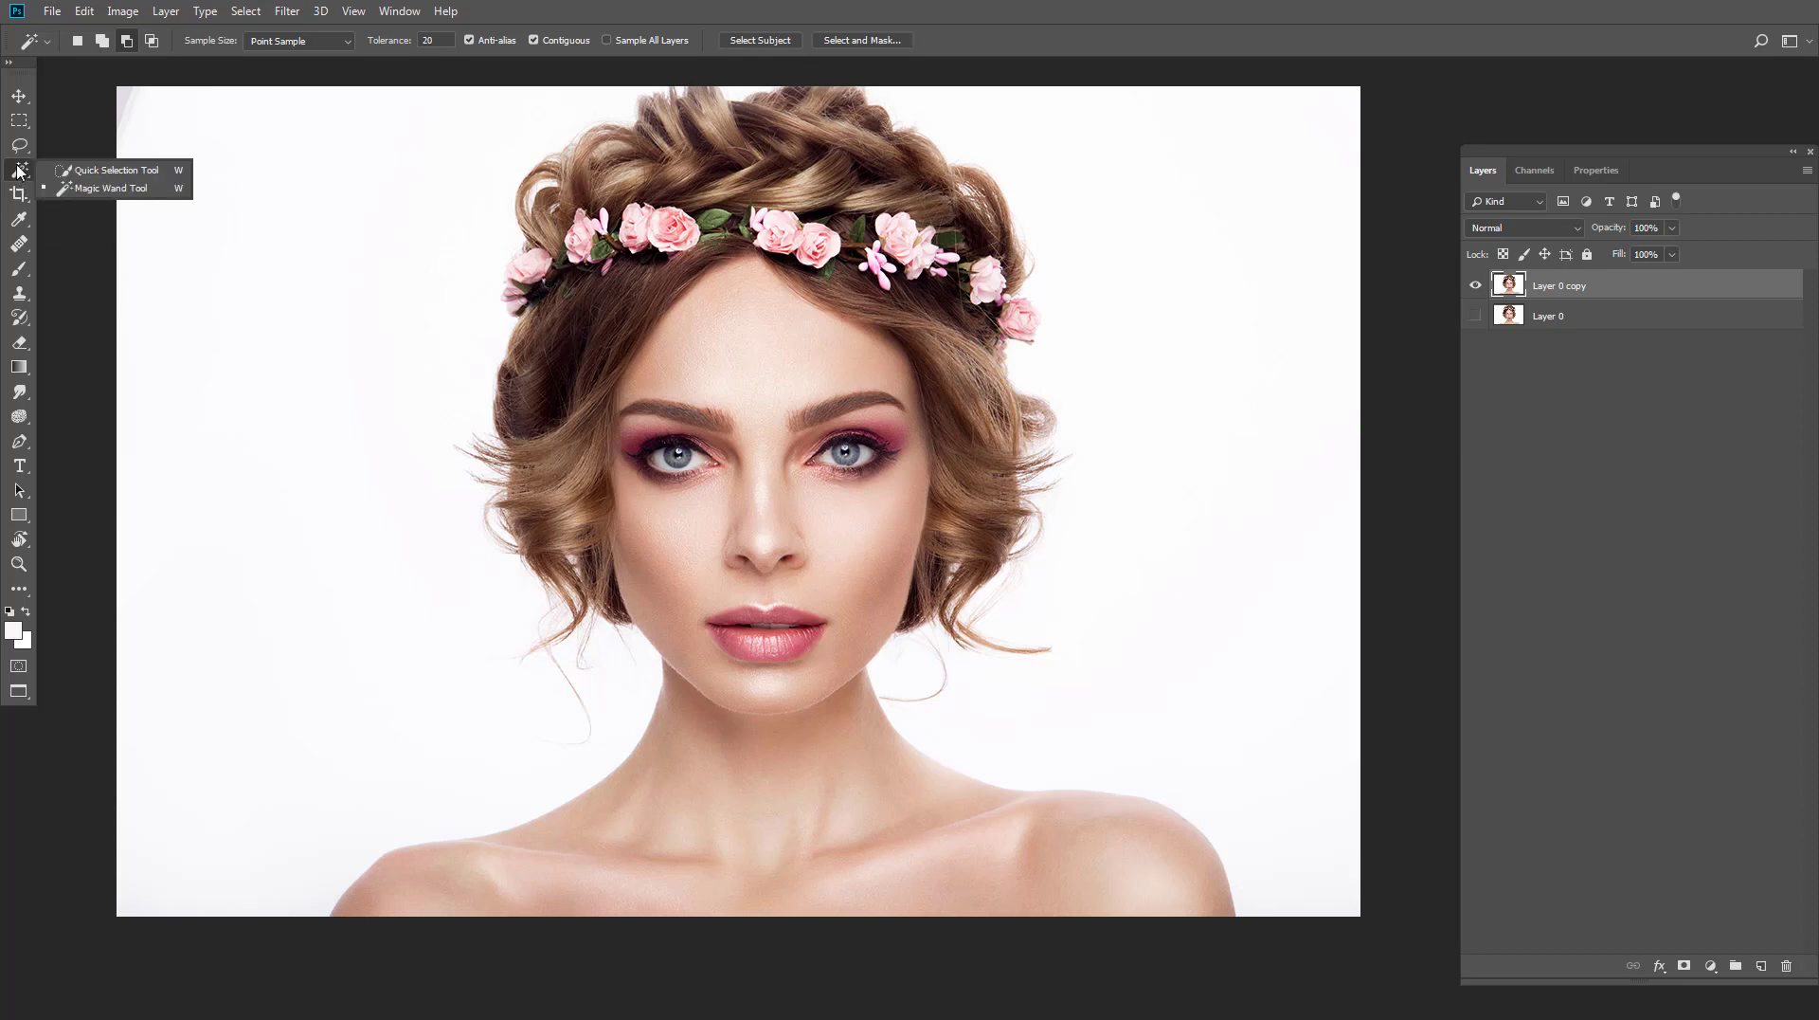
click(99, 189)
click(389, 304)
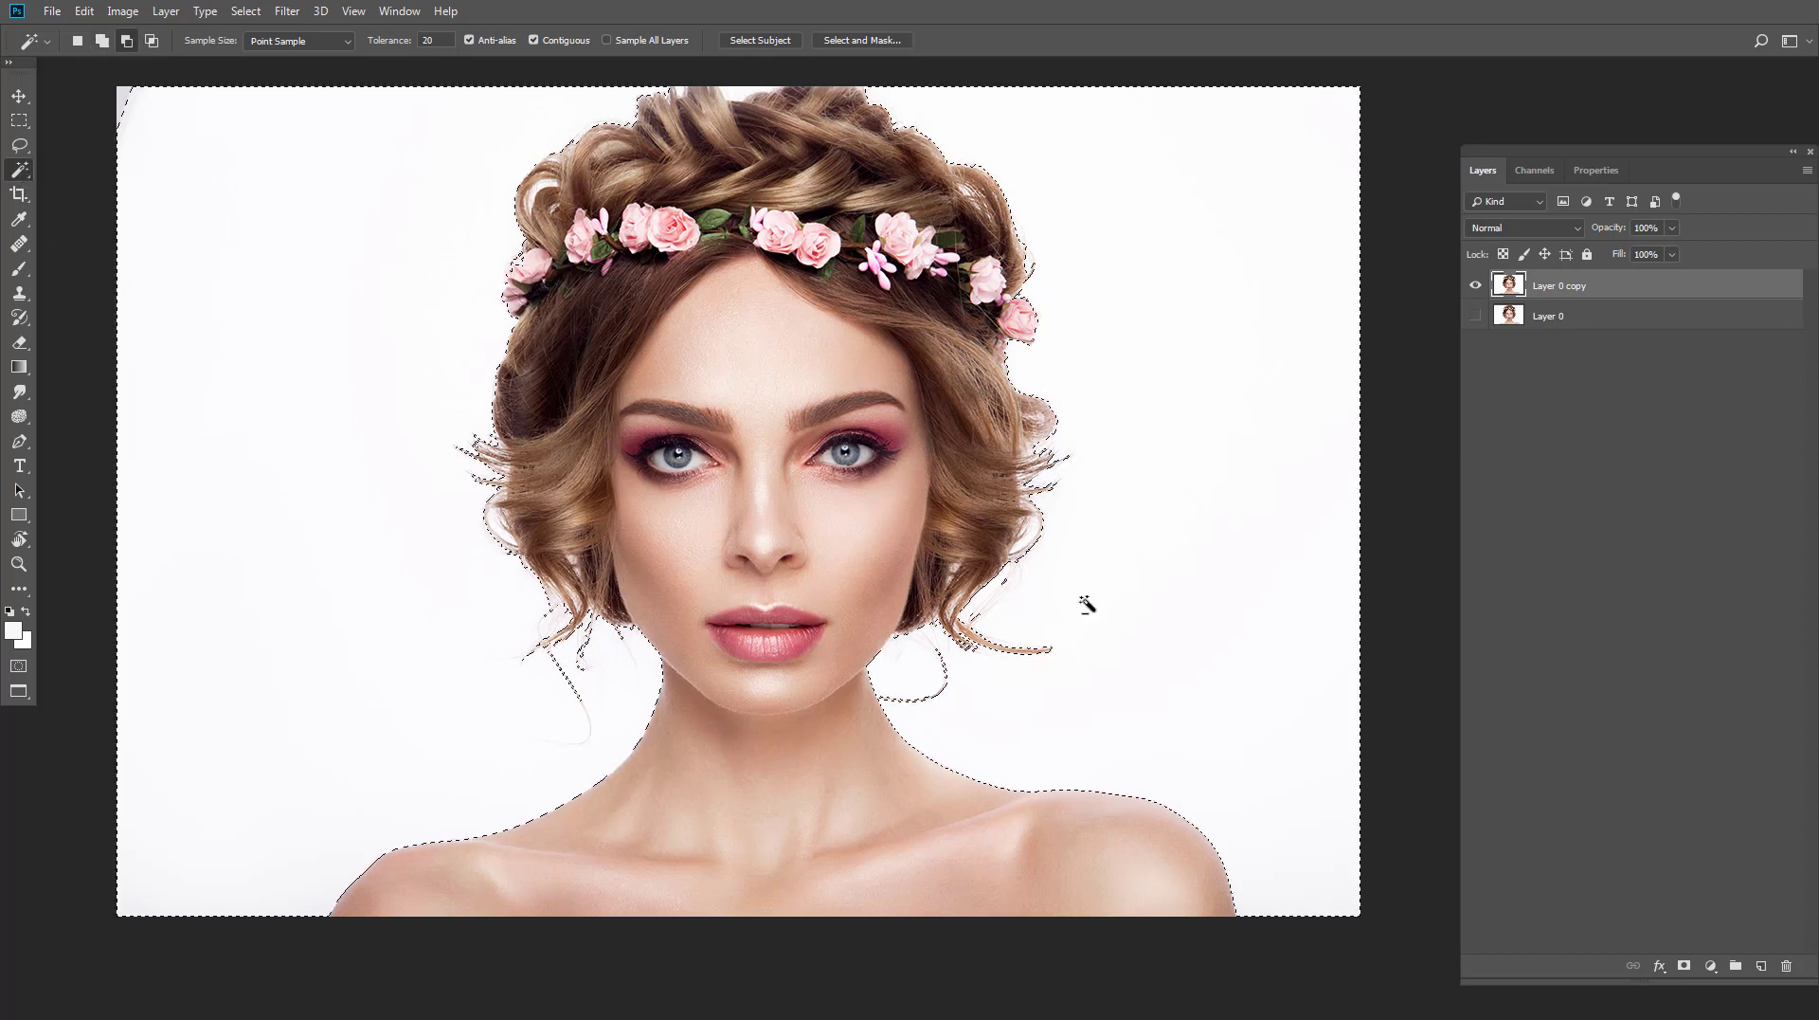
shift+click(911, 673)
key(ctrl+plus)
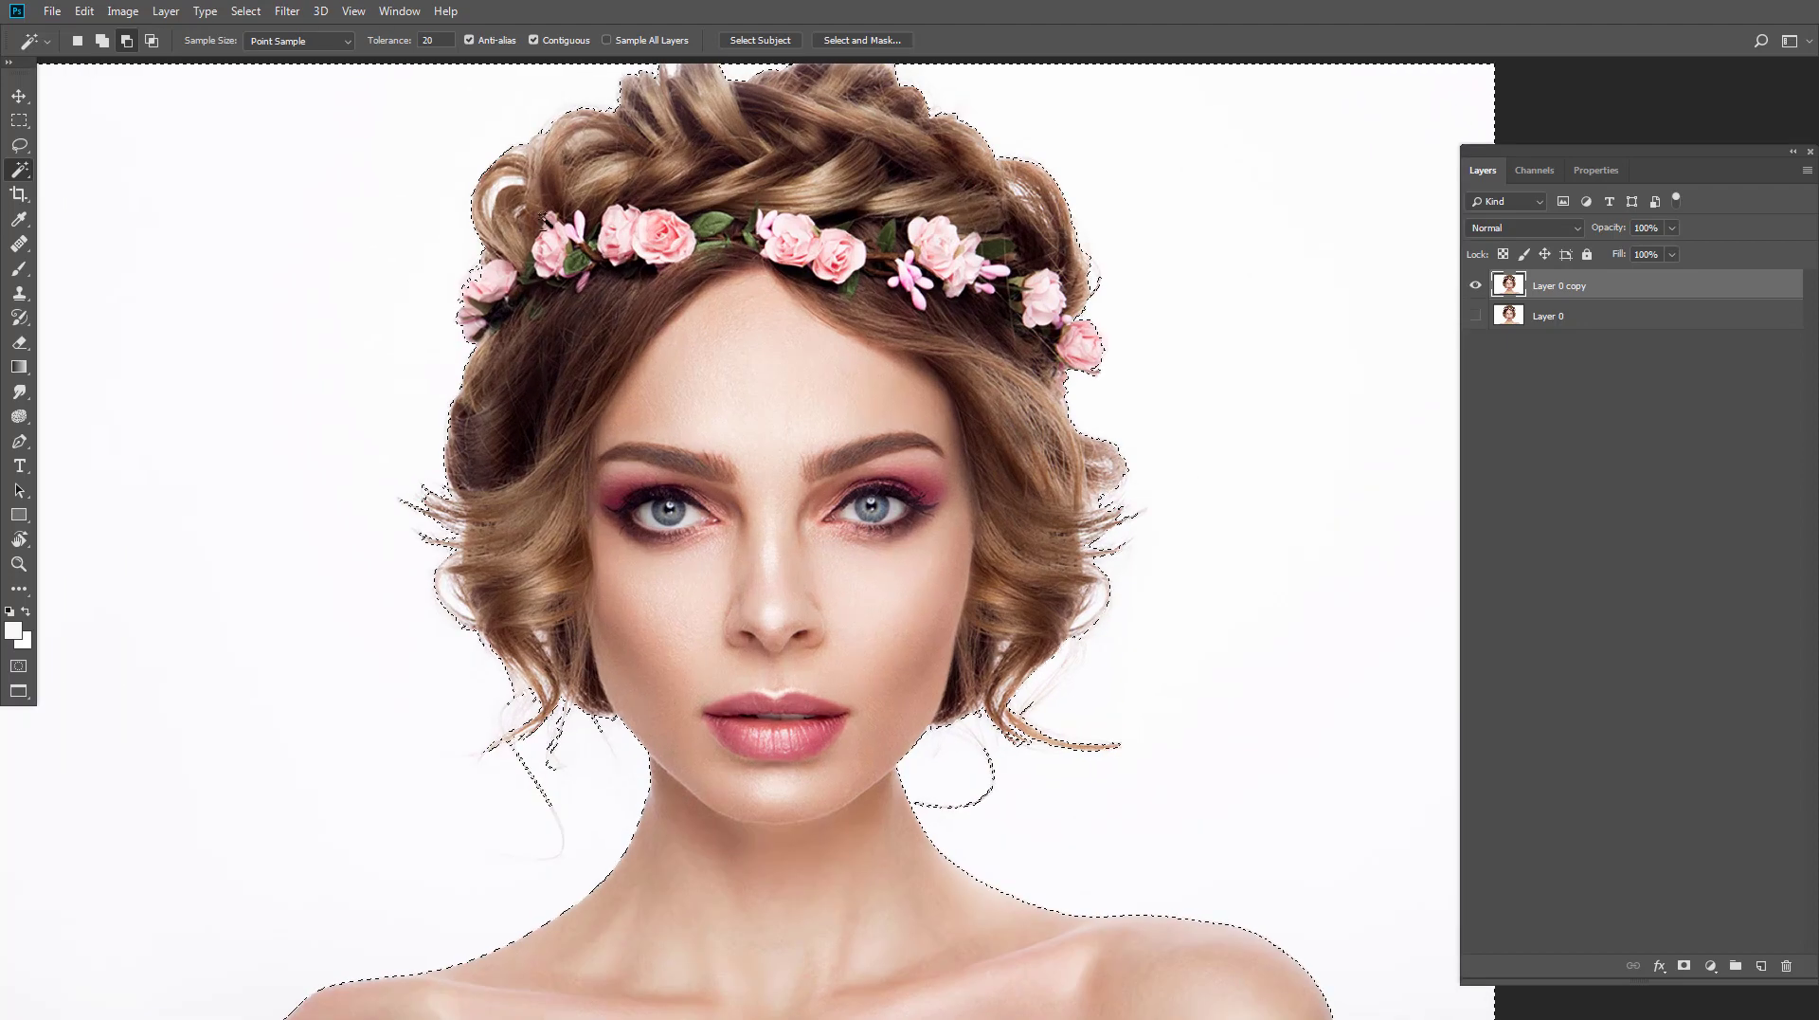
key(ctrl+minus)
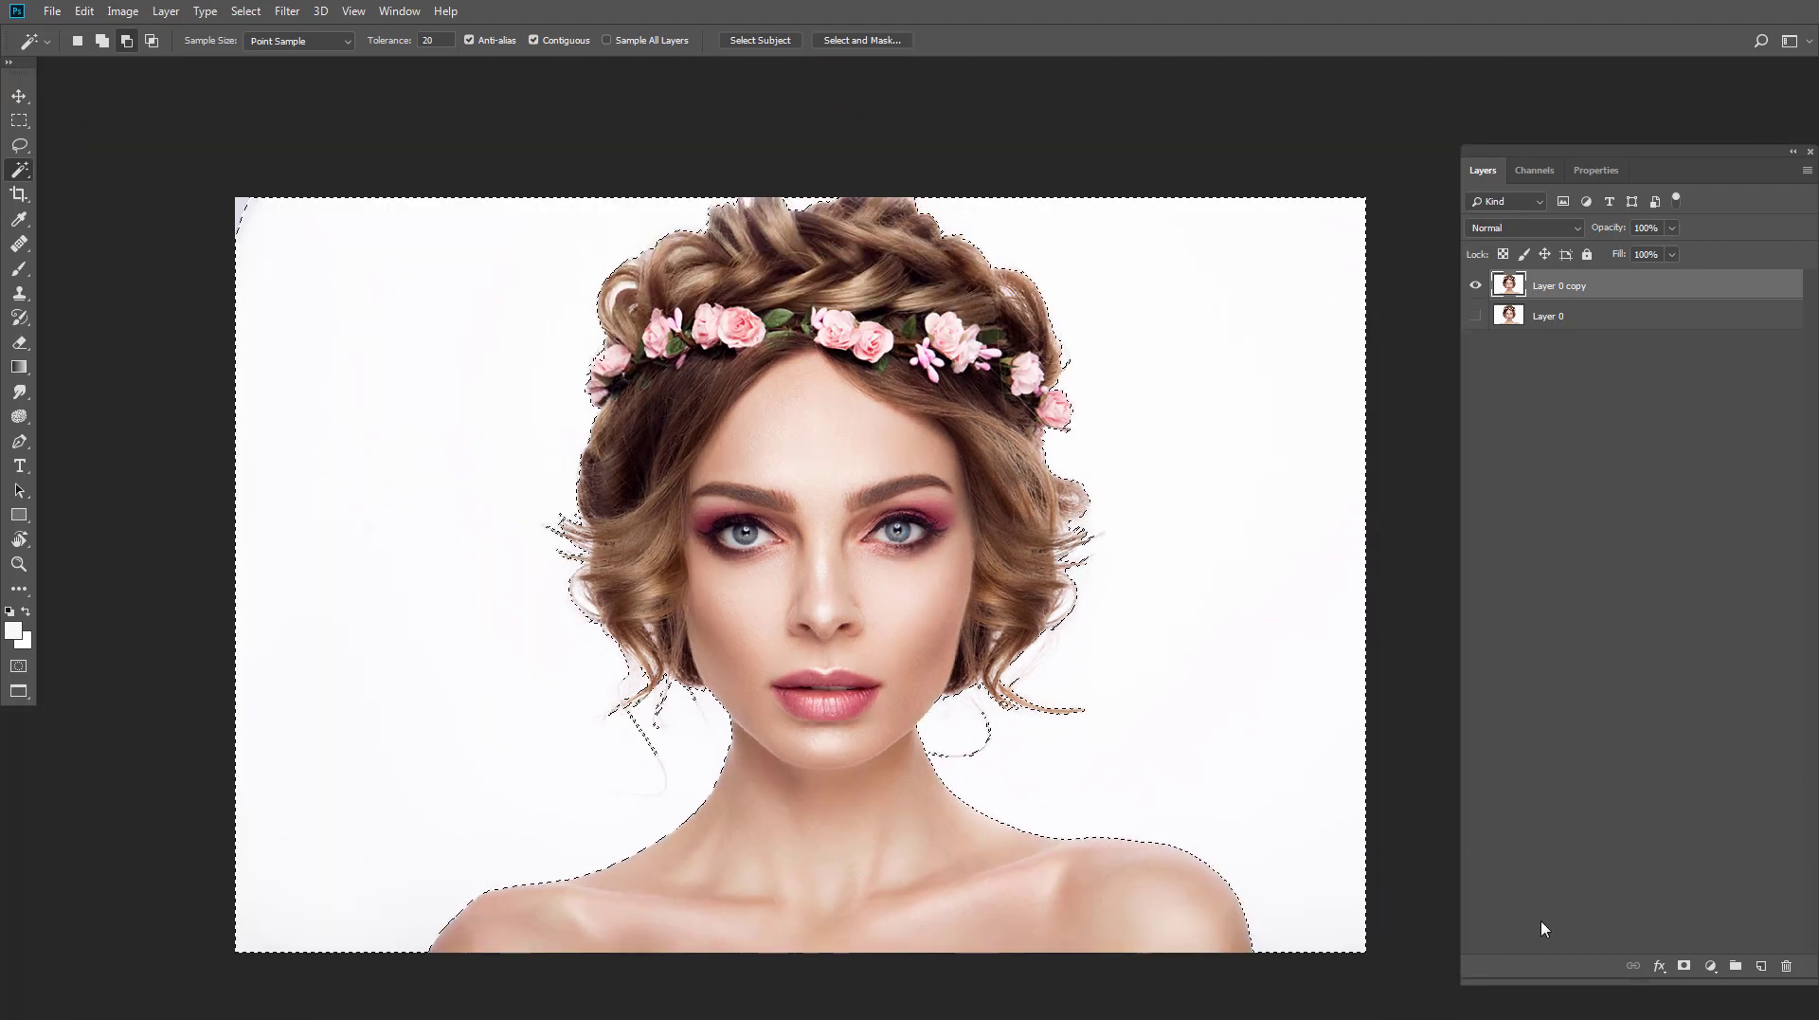
alt+click(1683, 965)
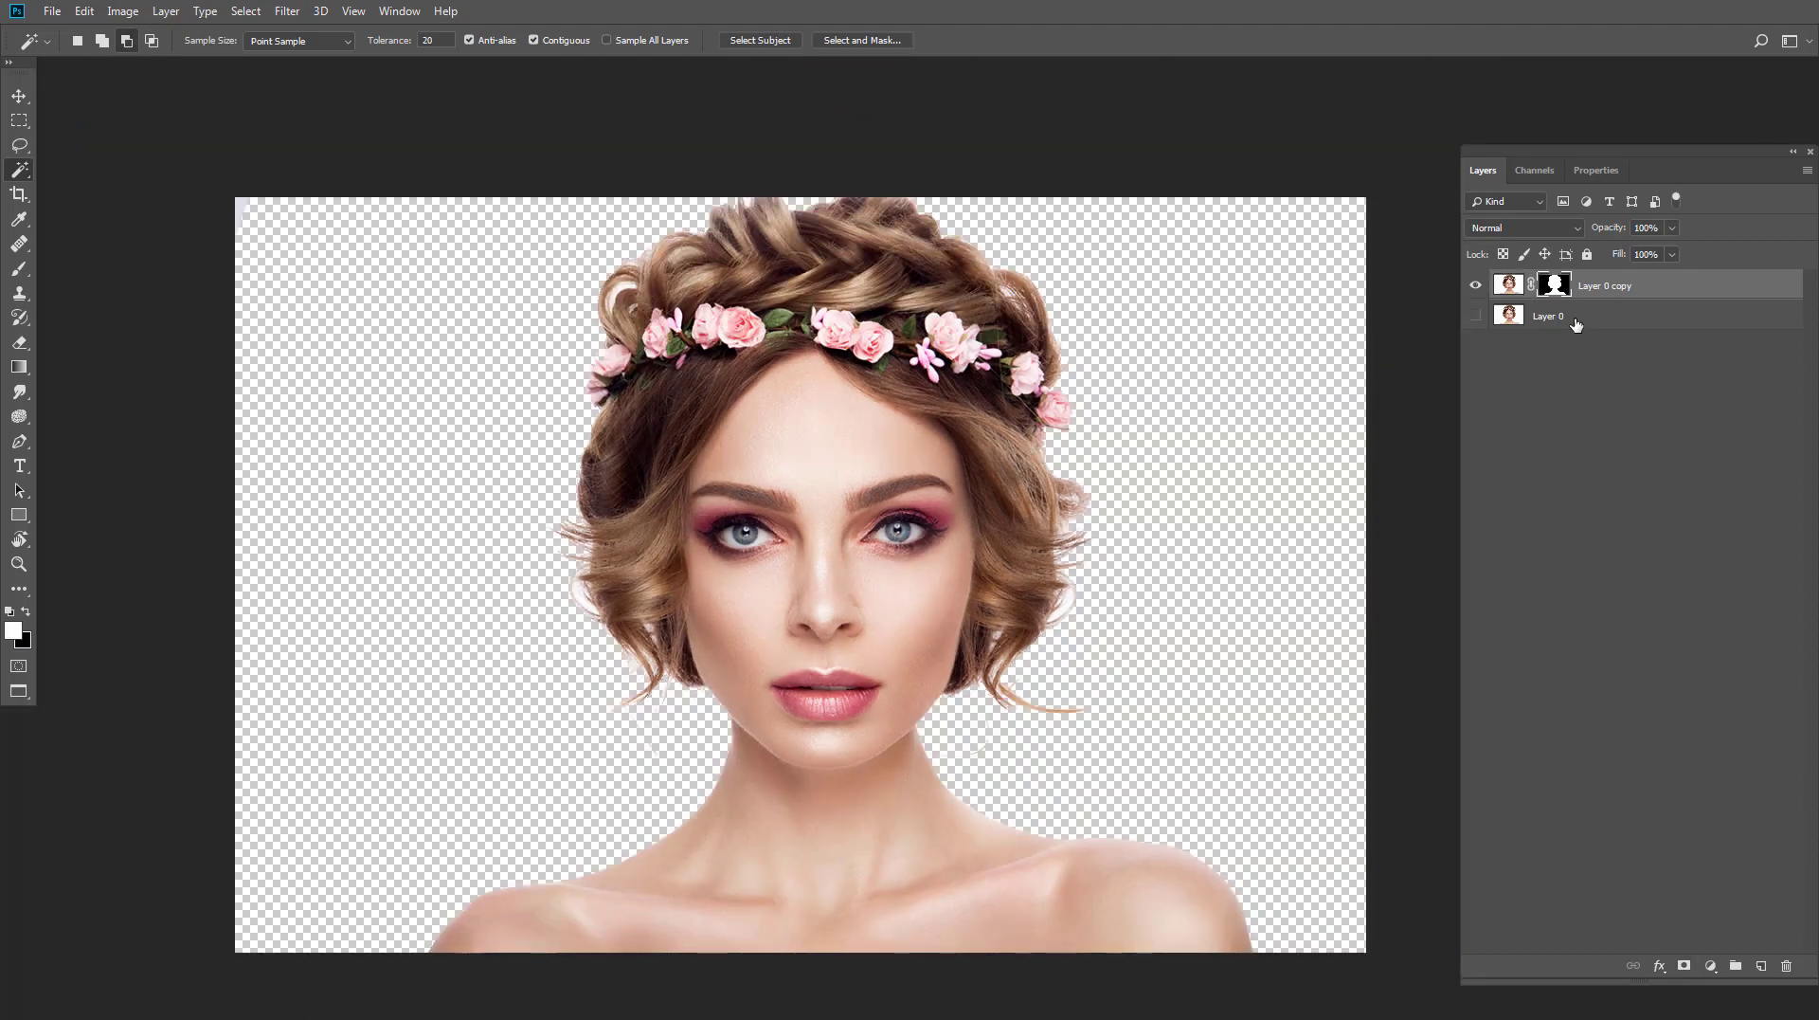
click(1575, 317)
Step: Add a radial Gradient Fill layer using the reversed Black, White preset
click(1711, 965)
click(1696, 657)
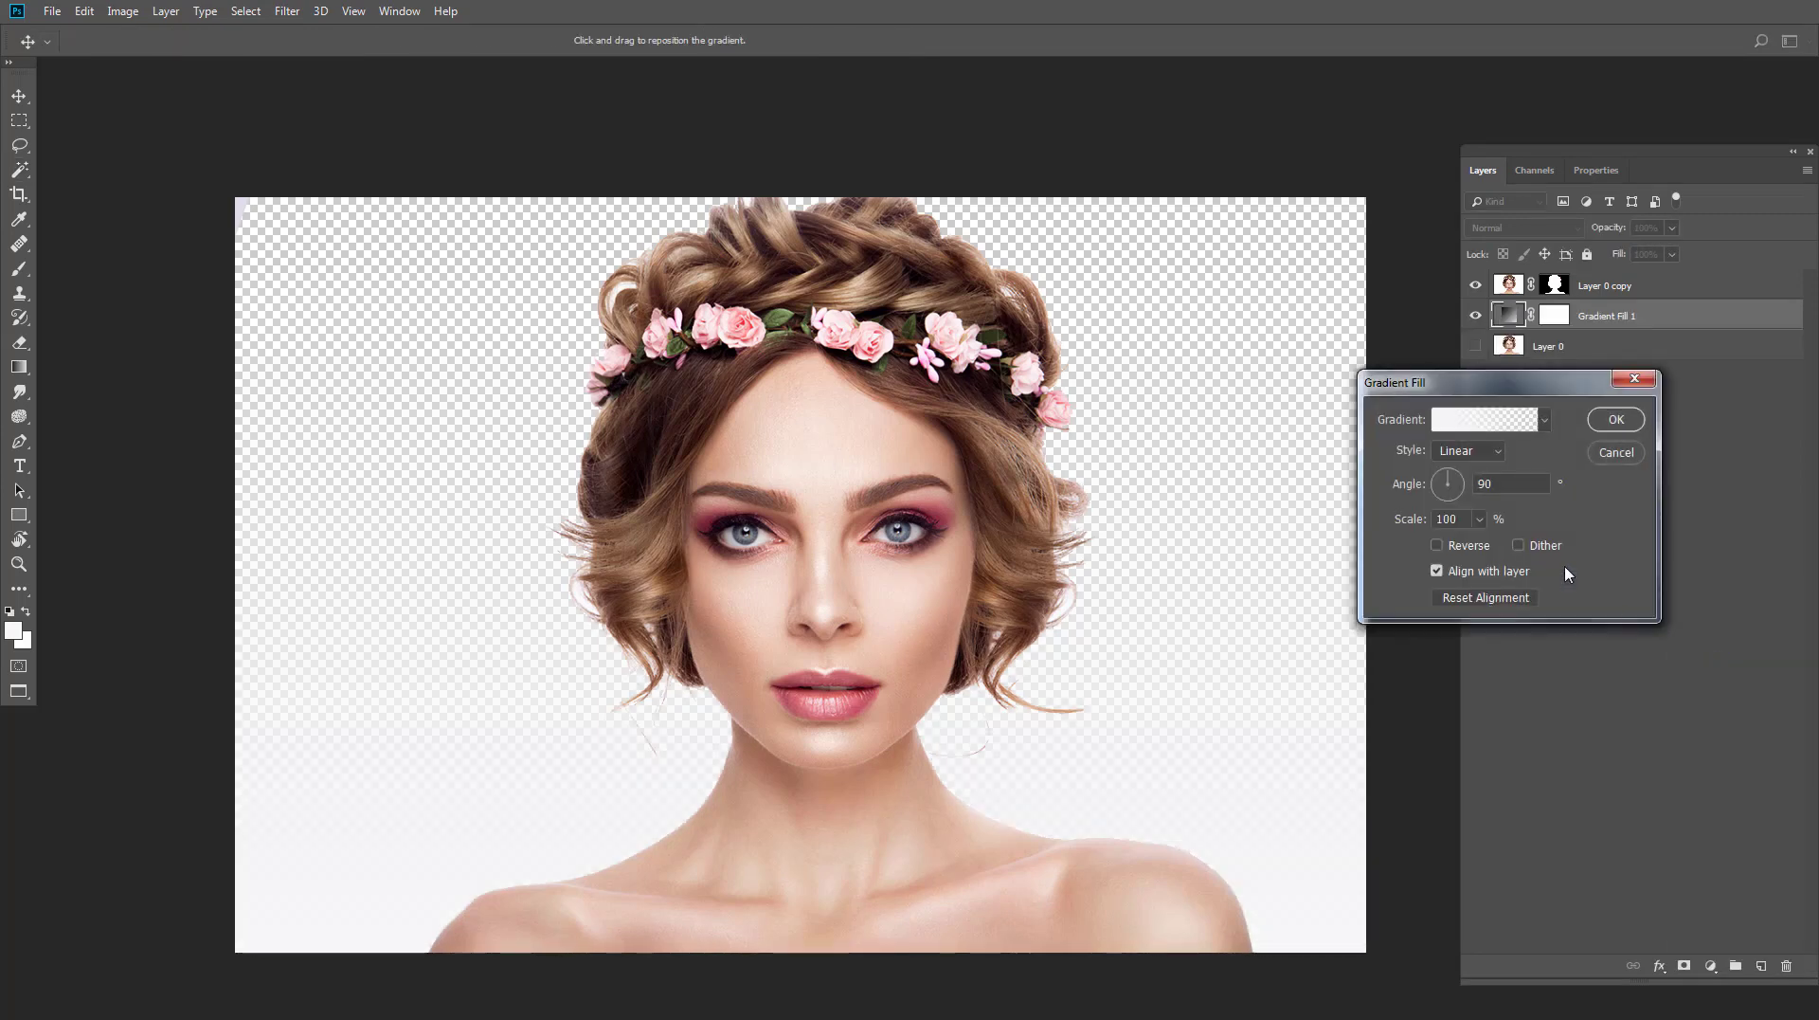
click(1456, 455)
click(1460, 487)
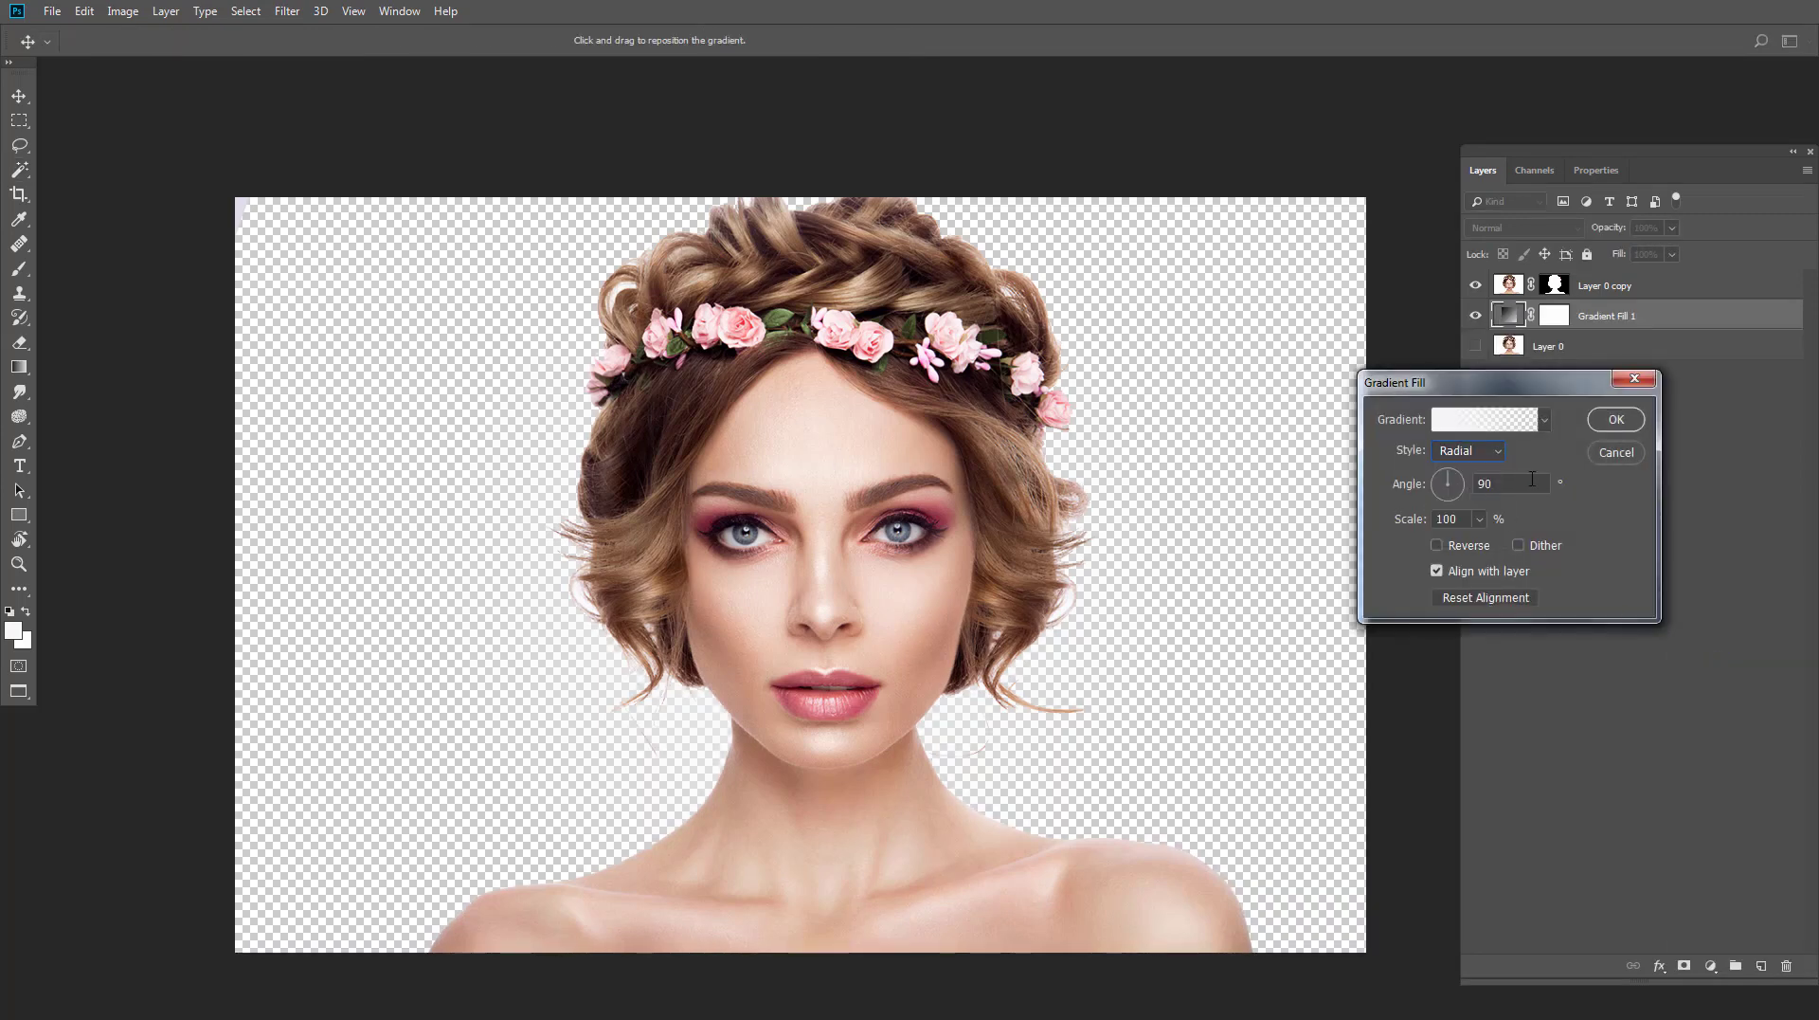
click(1516, 420)
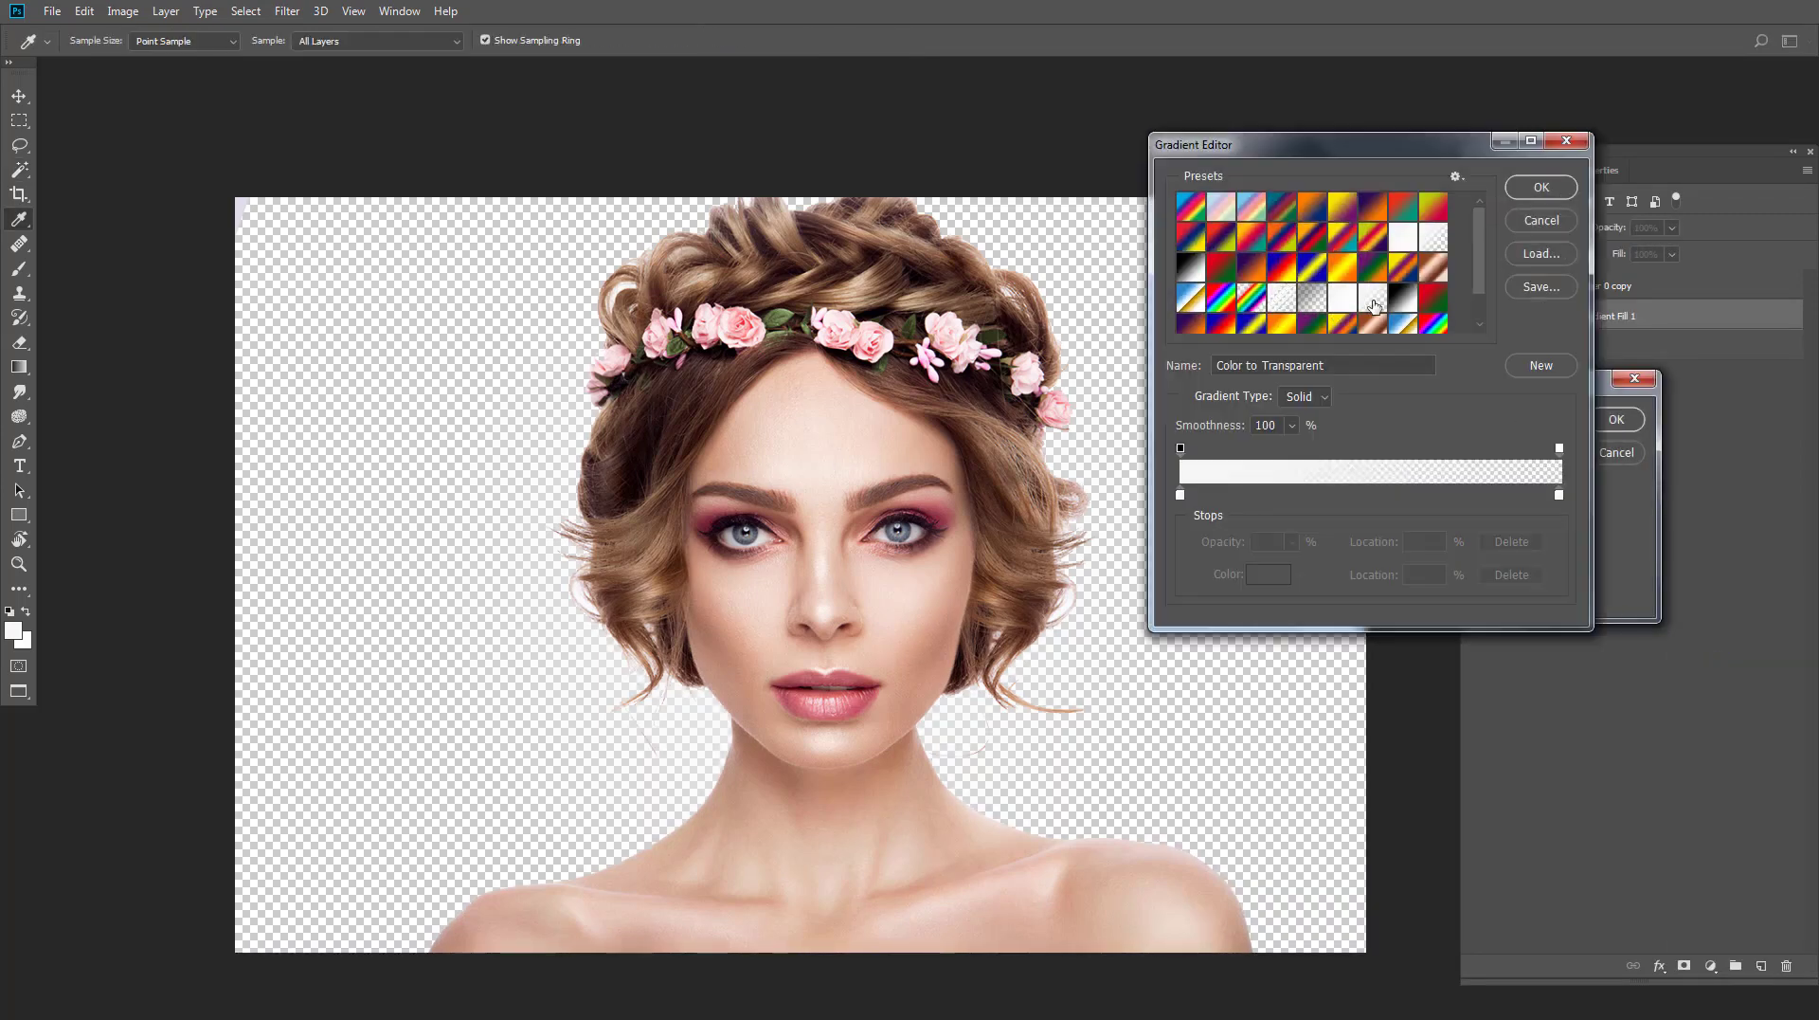
click(1402, 300)
click(1539, 188)
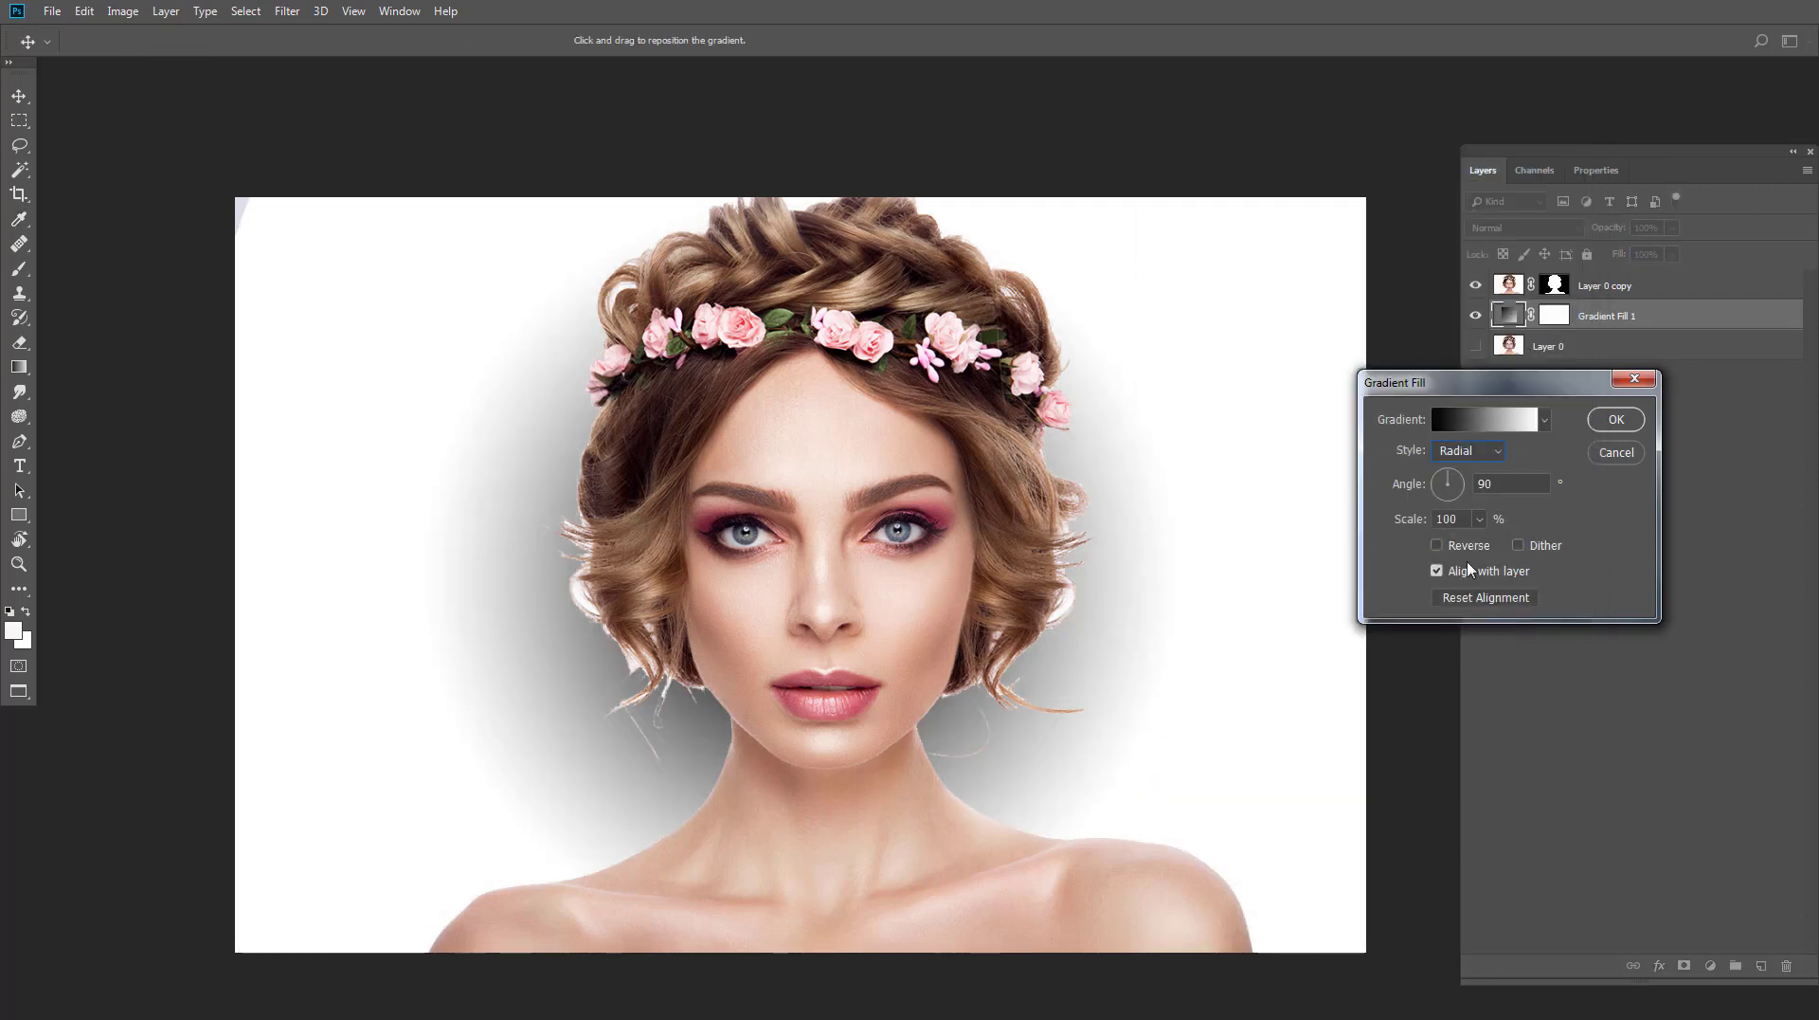
click(1437, 545)
Step: Recolour the gradient's black stop to a lavender blue-grey (#797992)
click(1479, 418)
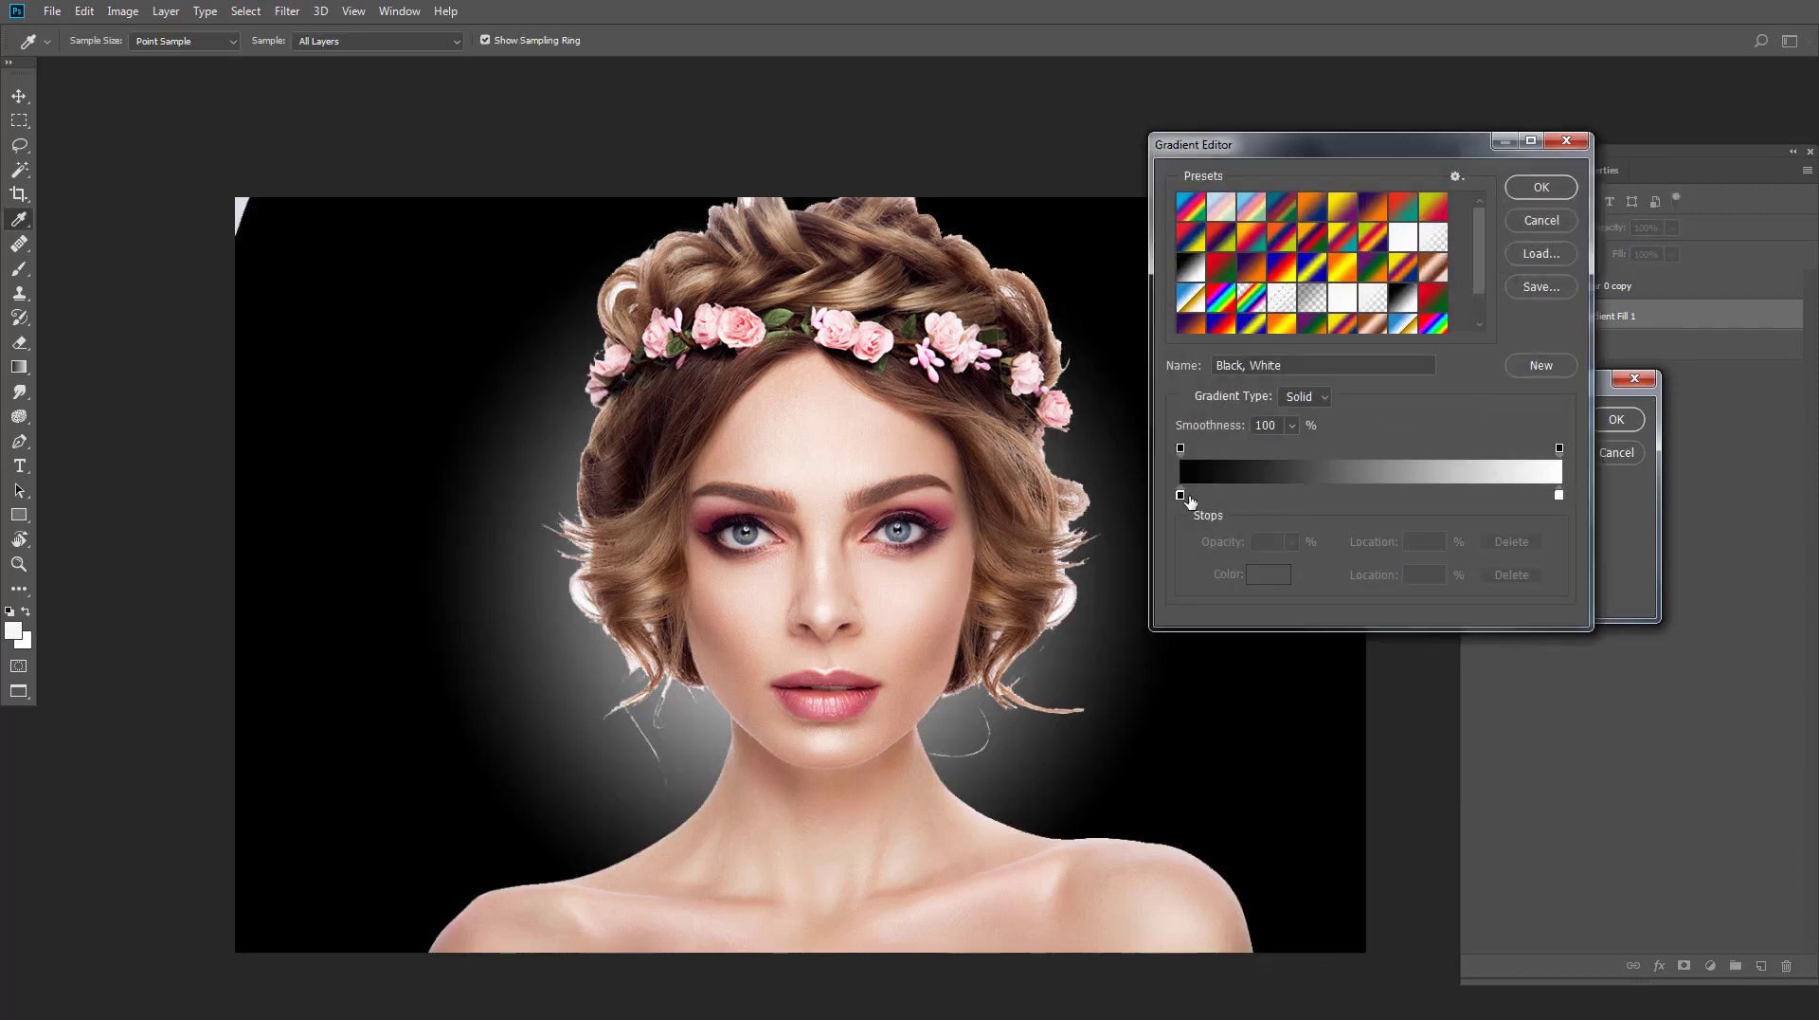
click(1180, 495)
double_click(1182, 497)
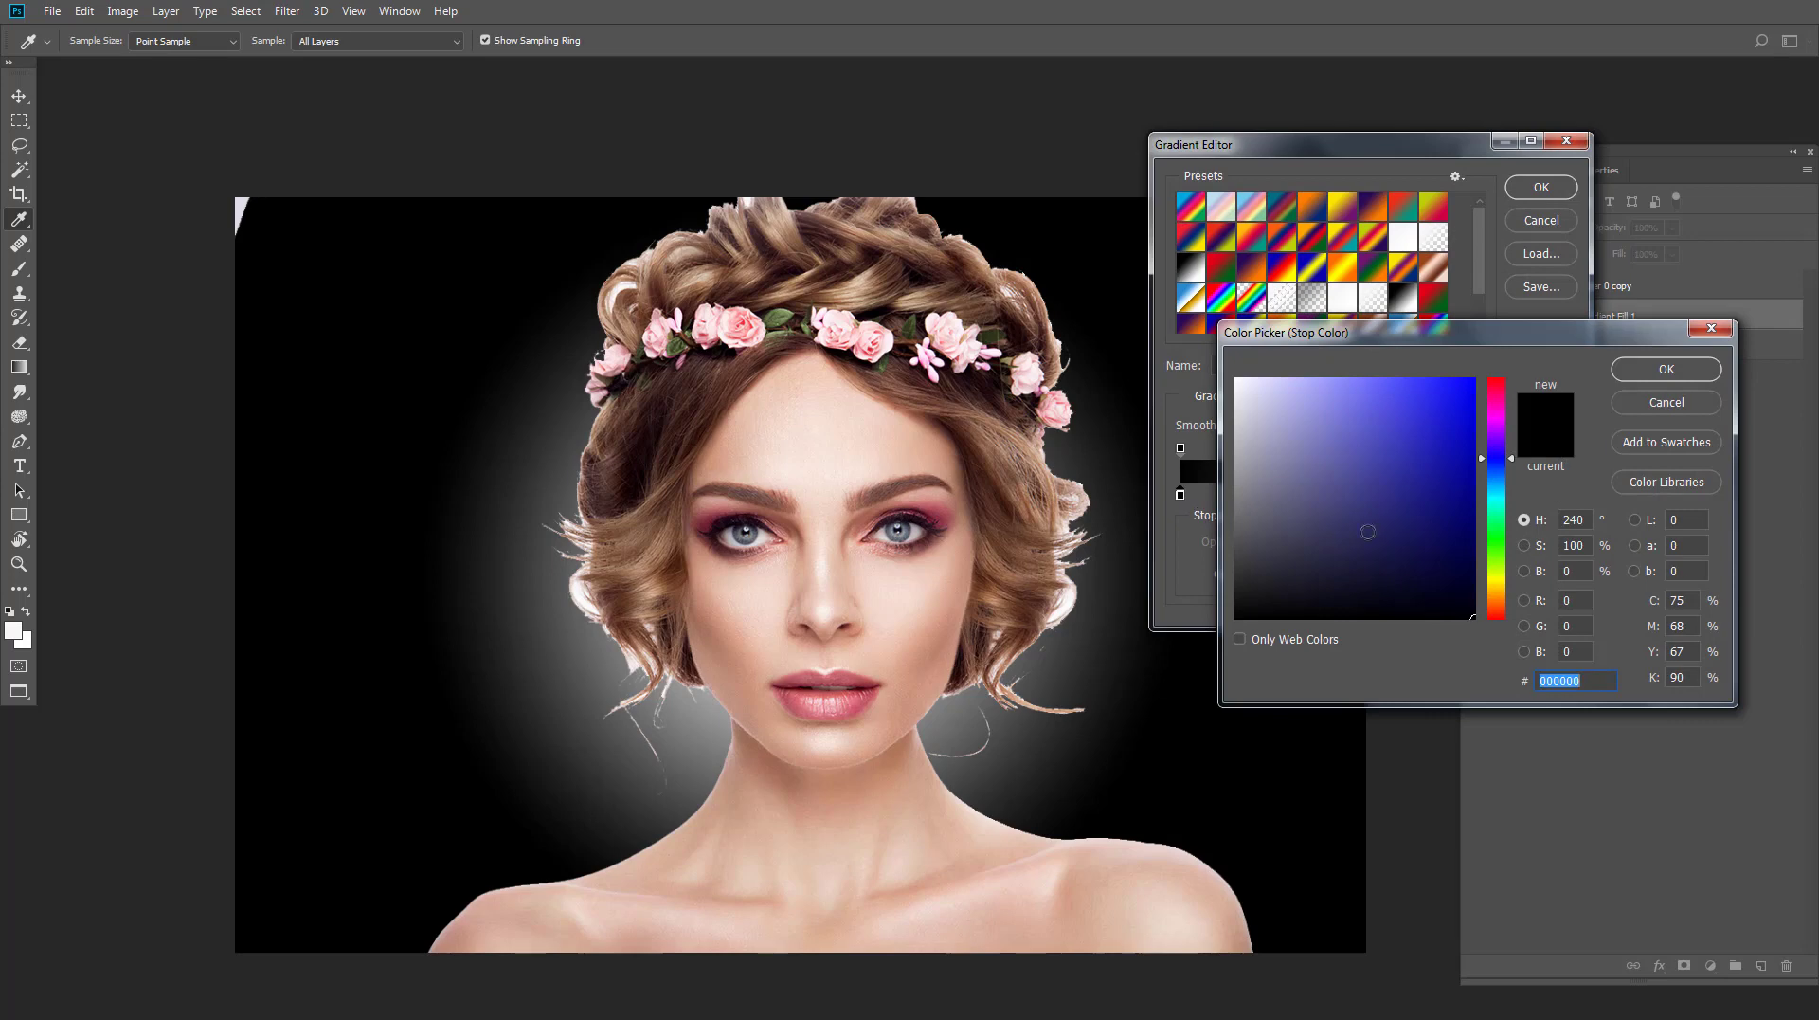
mouse_move(1367, 532)
mouse_down()
mouse_move(1275, 532)
mouse_move(1255, 479)
mouse_move(1276, 481)
mouse_up()
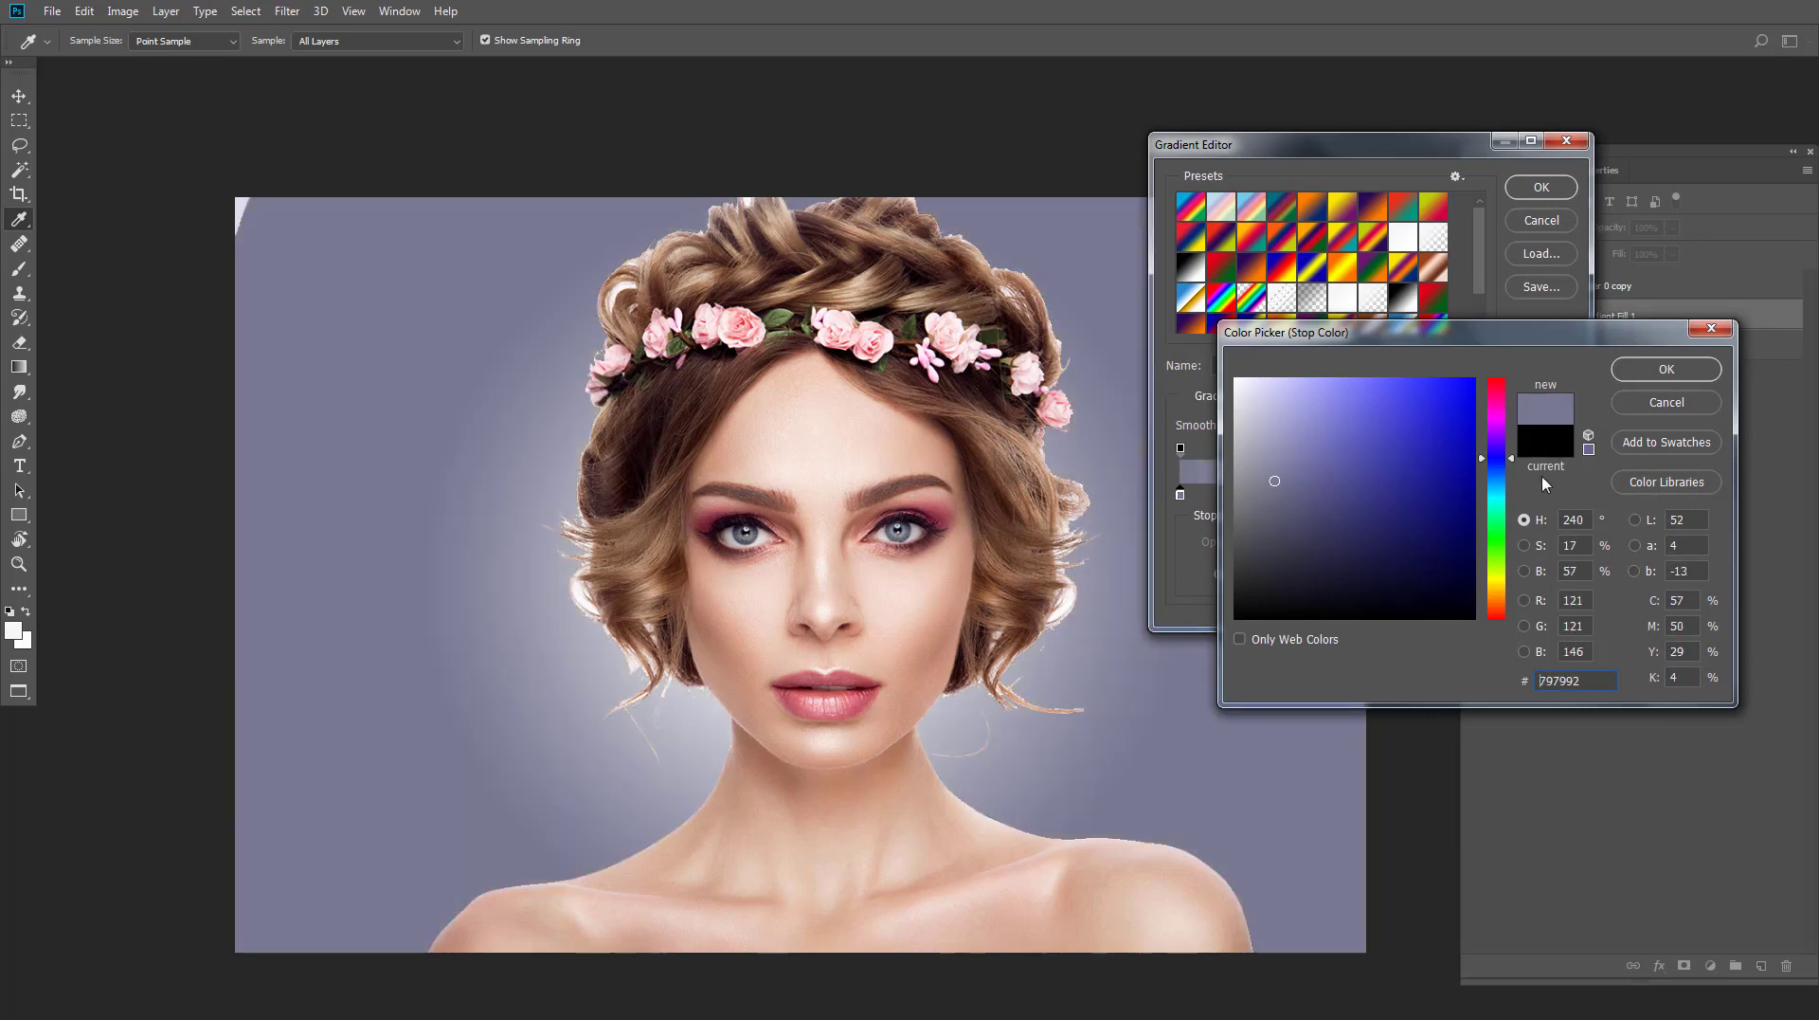
click(1263, 460)
click(1634, 375)
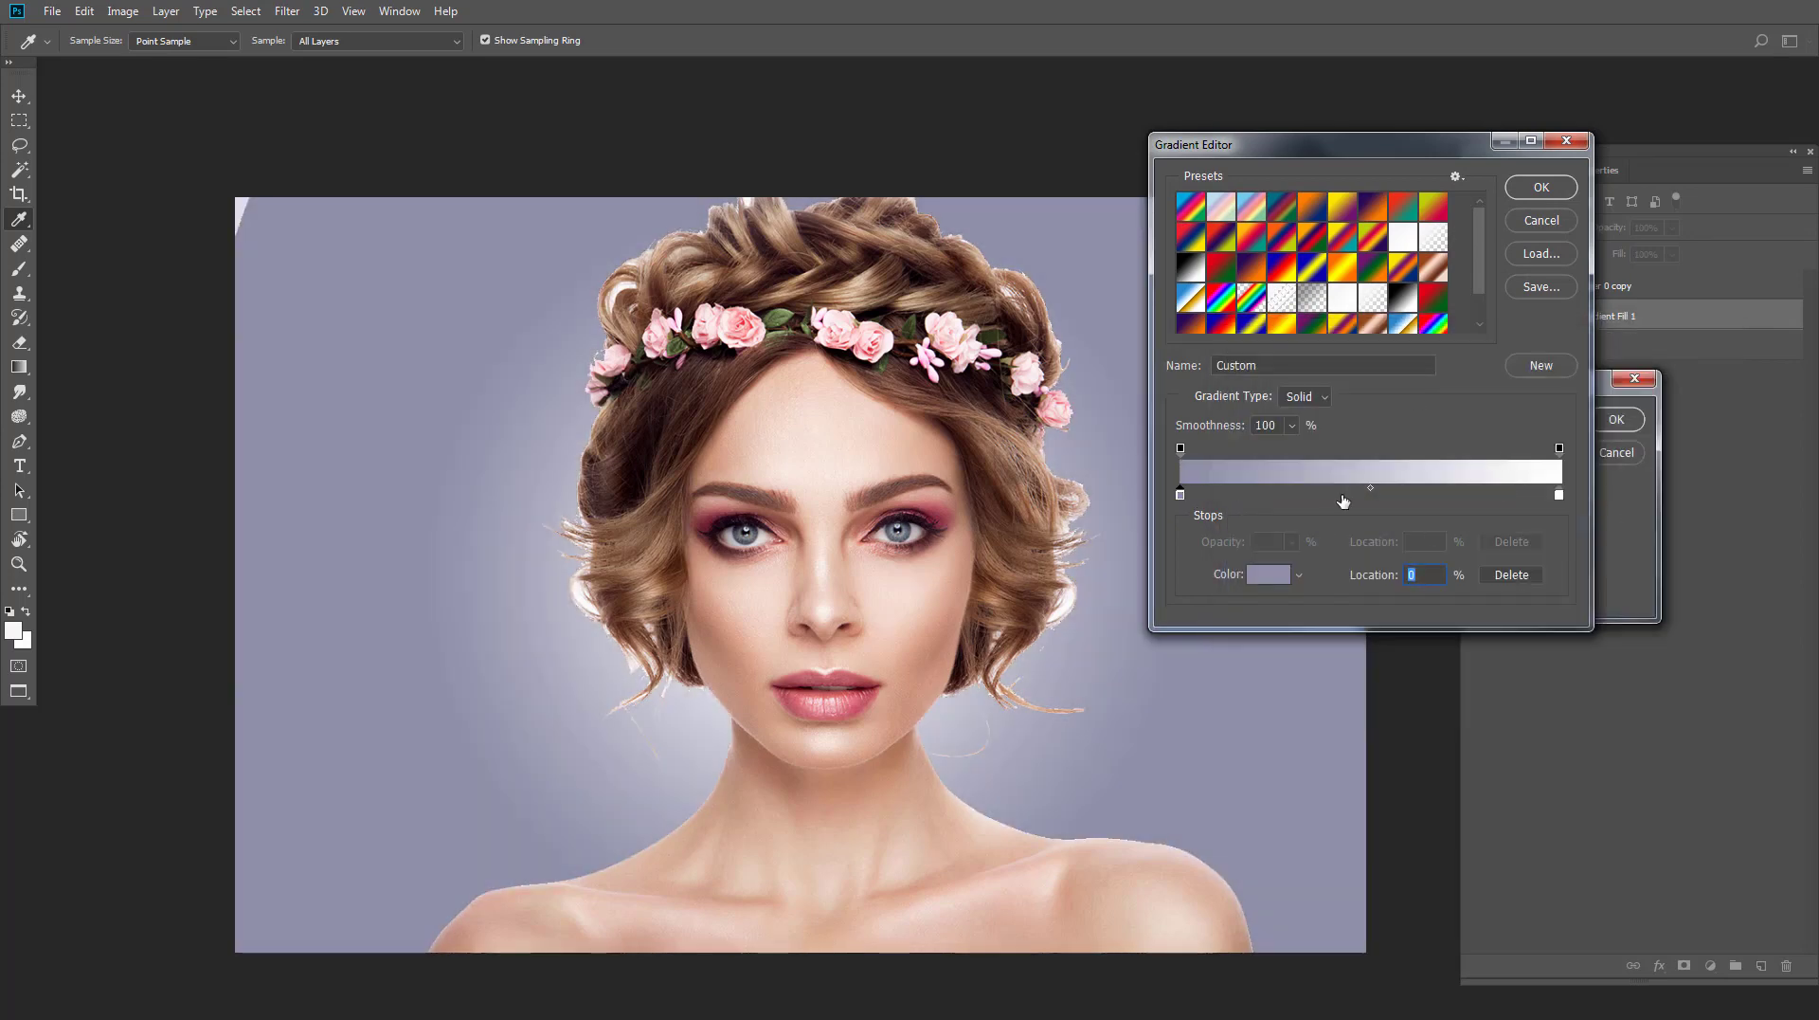
click(1542, 187)
Step: Raise the gradient scale to 199% and confirm the fill
click(1479, 519)
drag(1474, 542, 1490, 547)
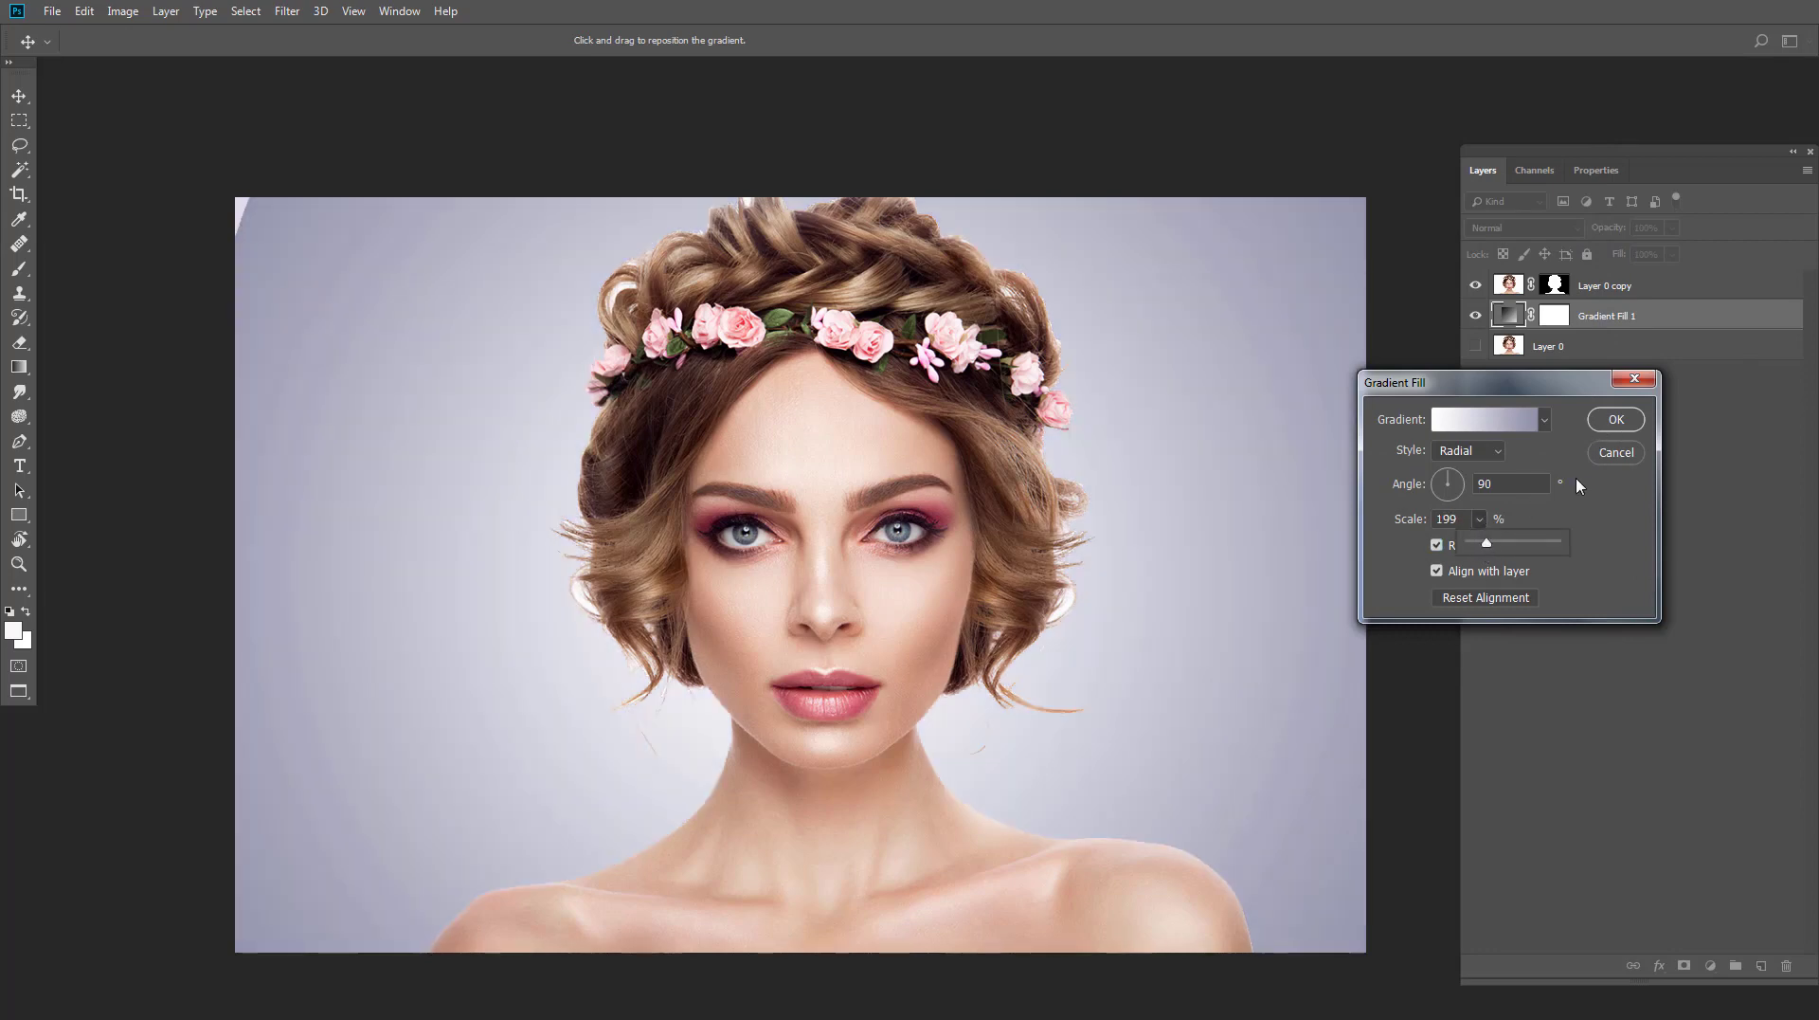
drag(1487, 545, 1491, 547)
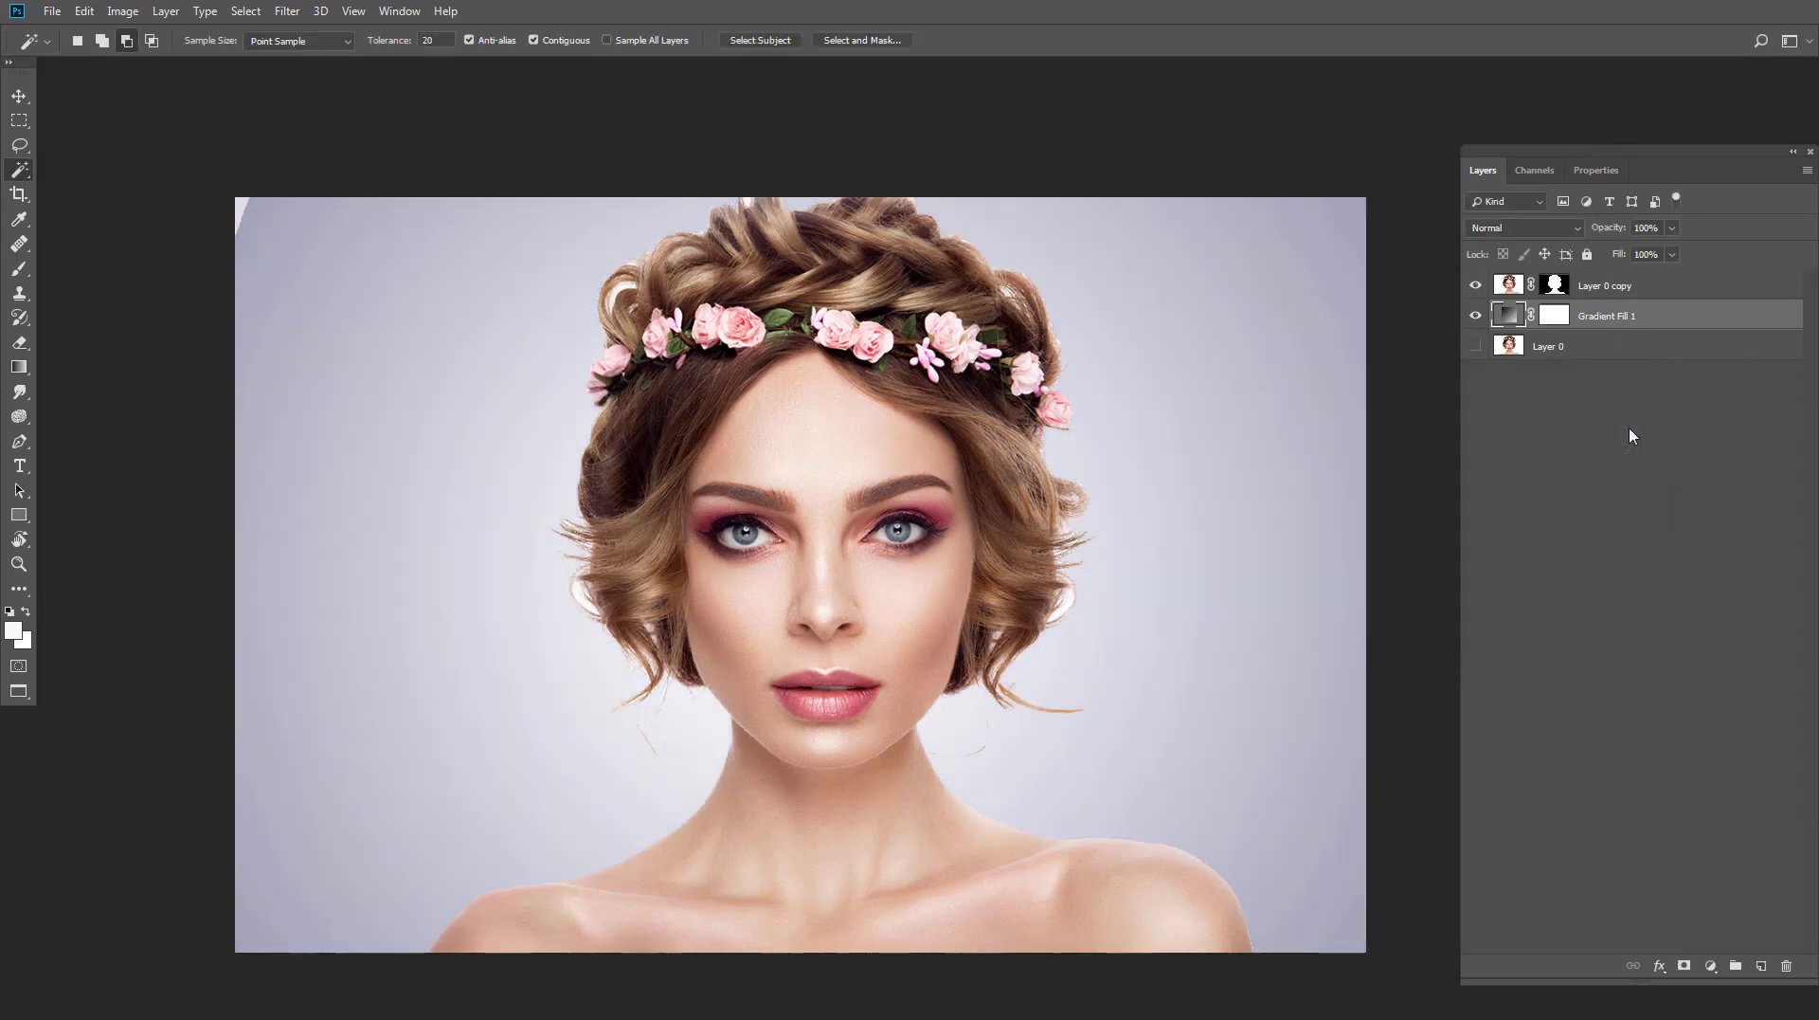
click(1611, 453)
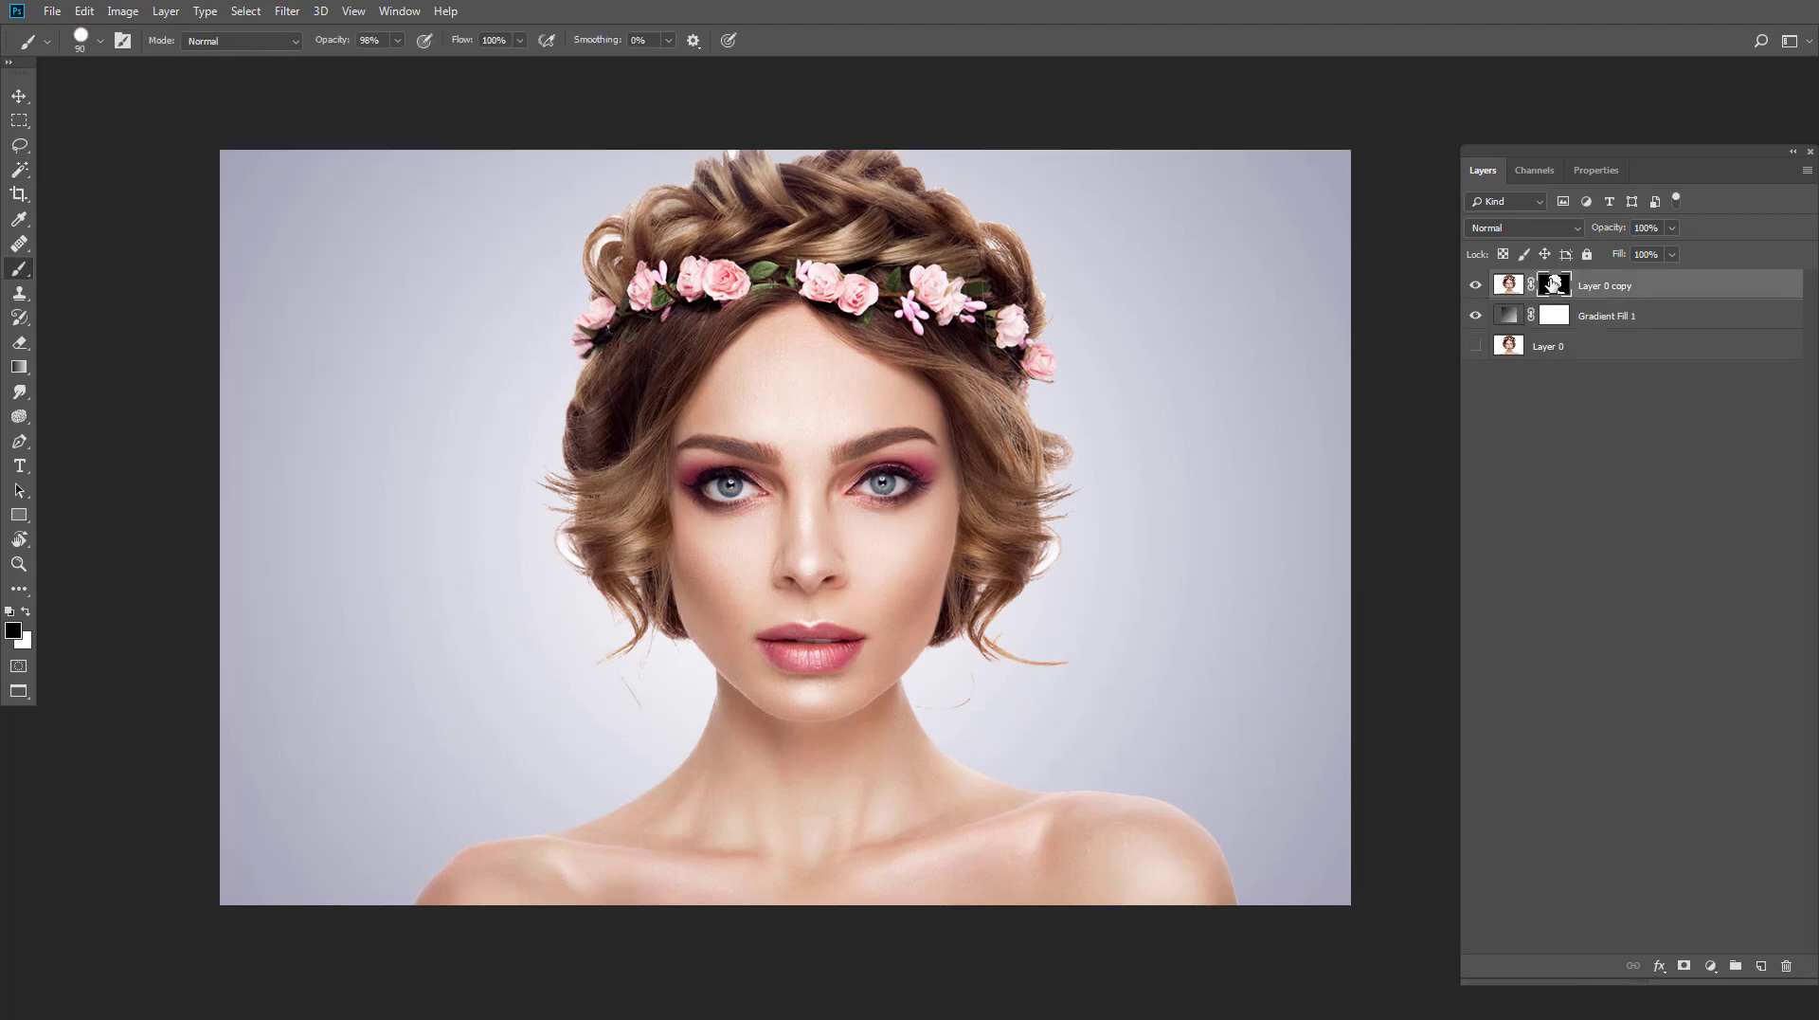
Step: Apply Layer 0 copy's mask and load the woman's outline as a selection
right_click(1552, 283)
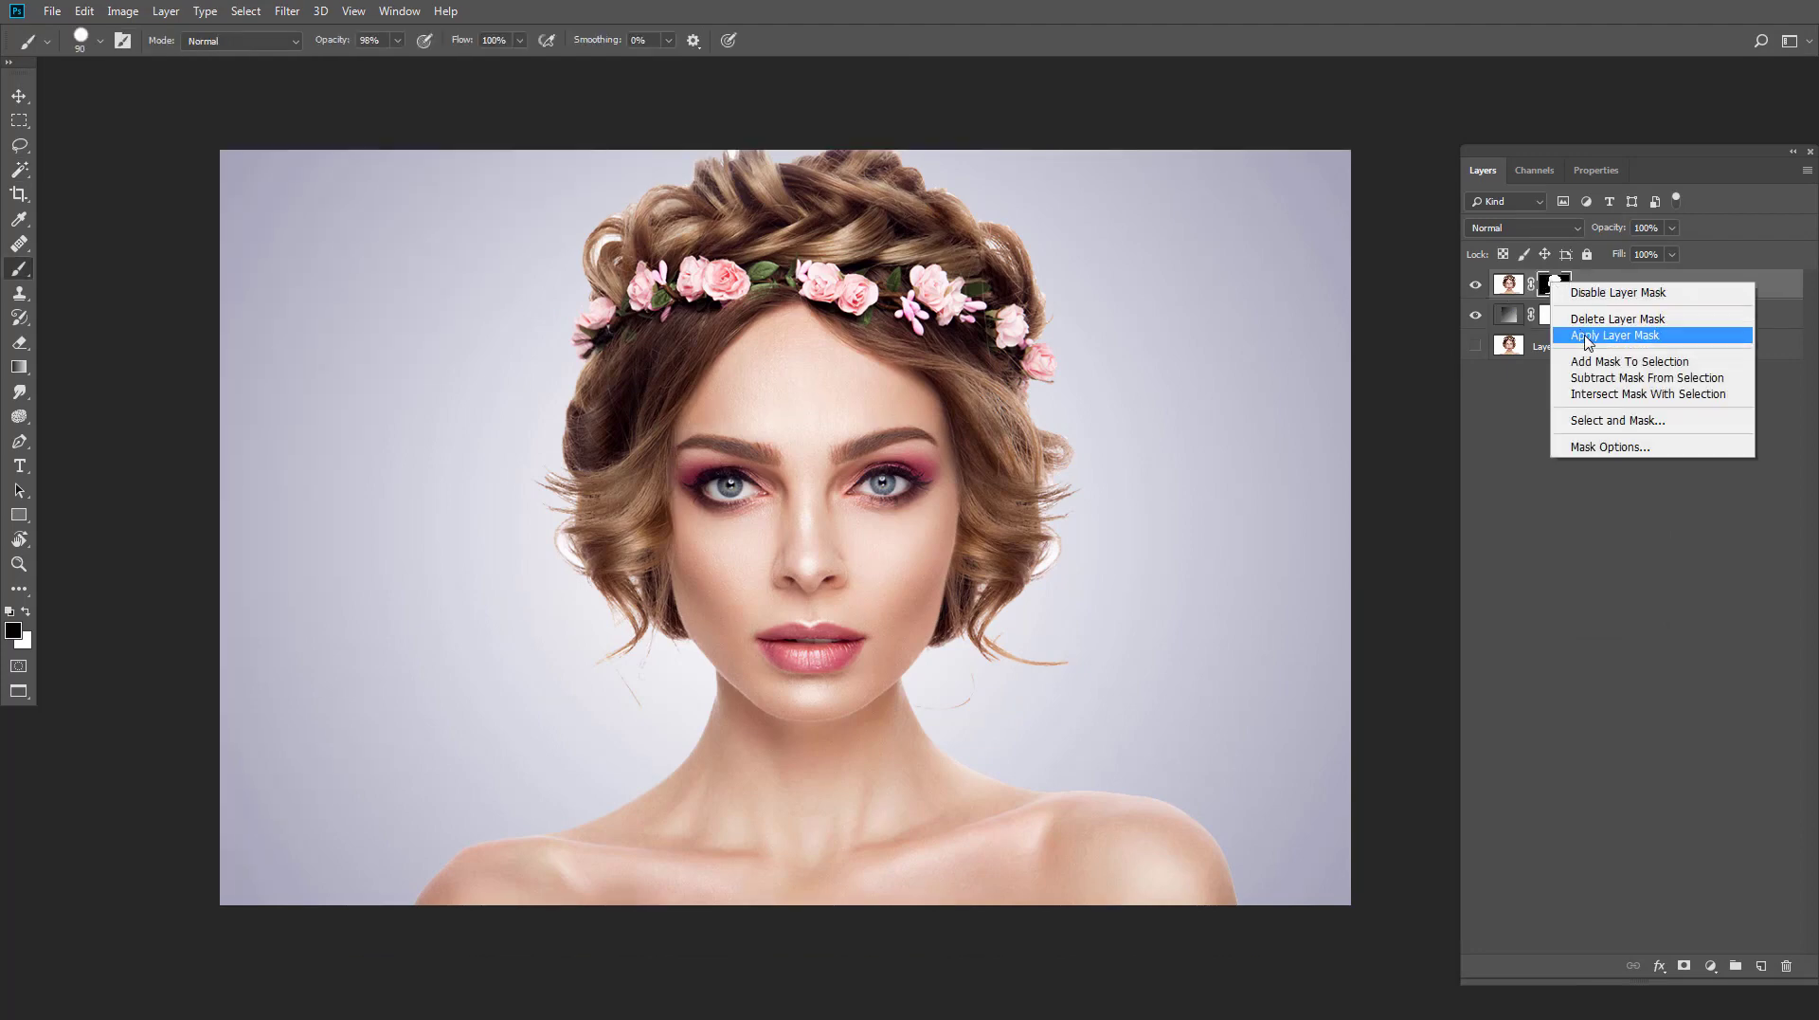
click(1610, 335)
alt+click(1476, 287)
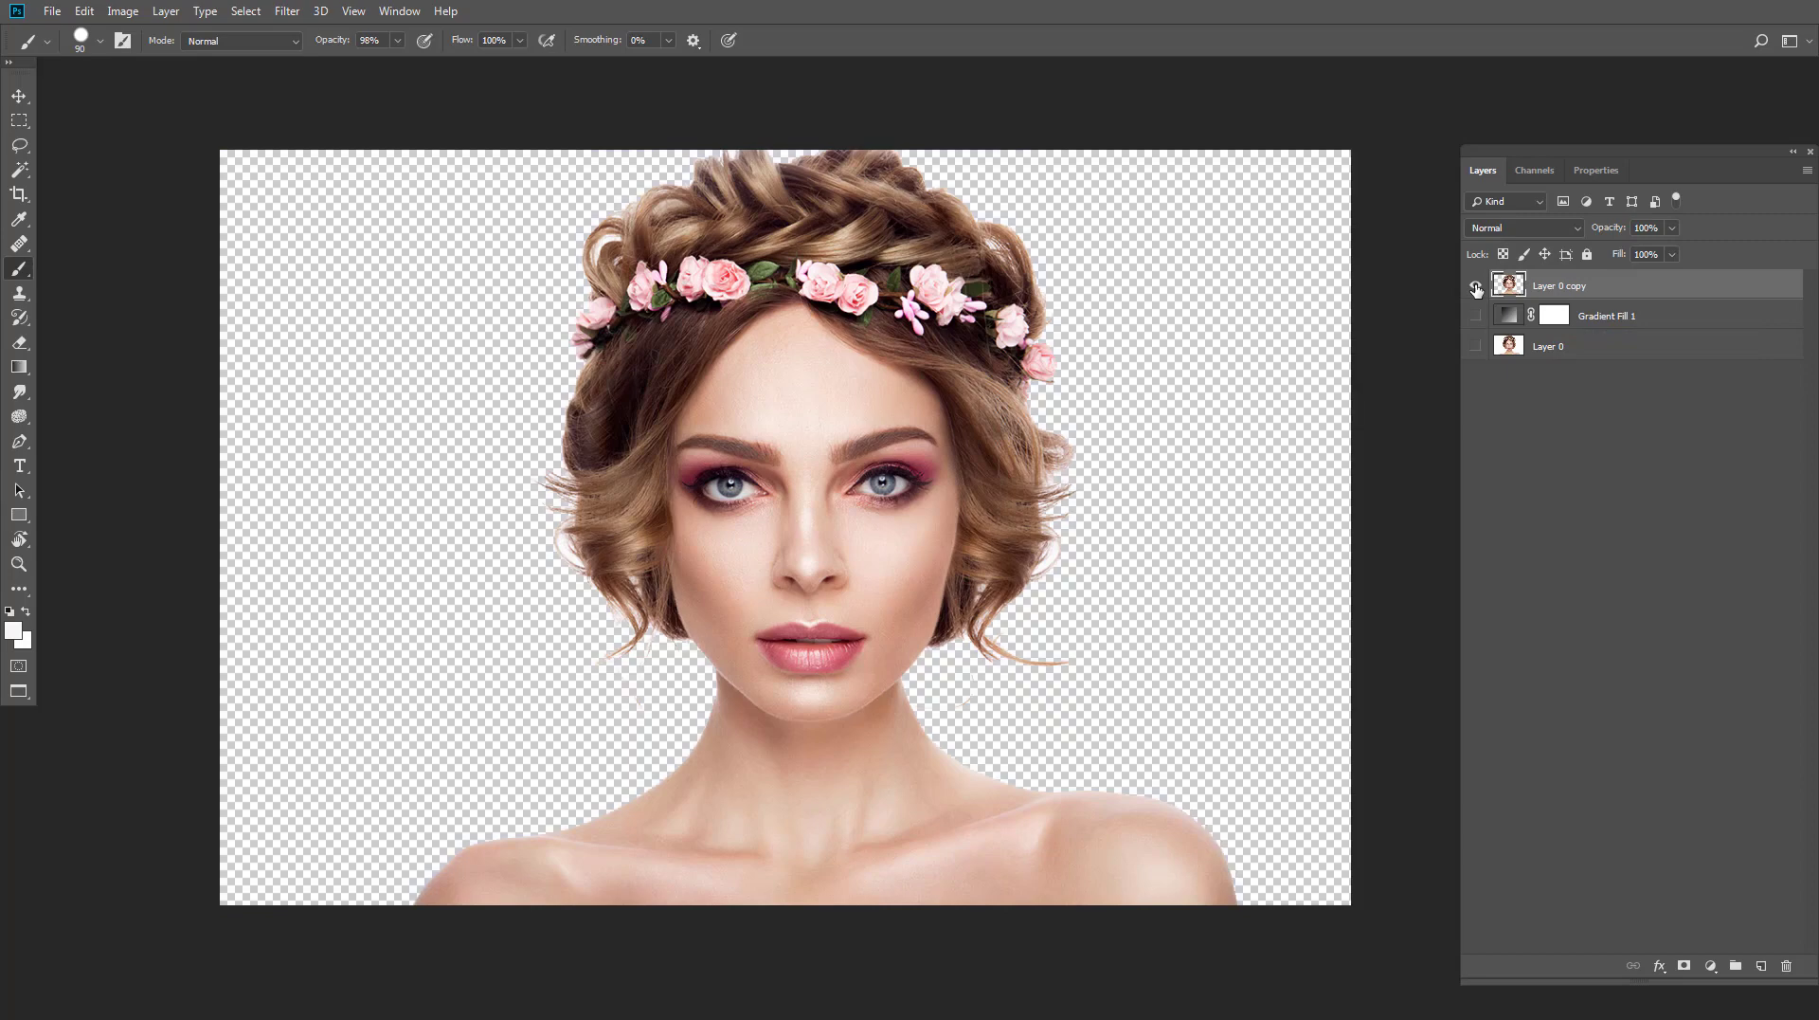
alt+click(1476, 287)
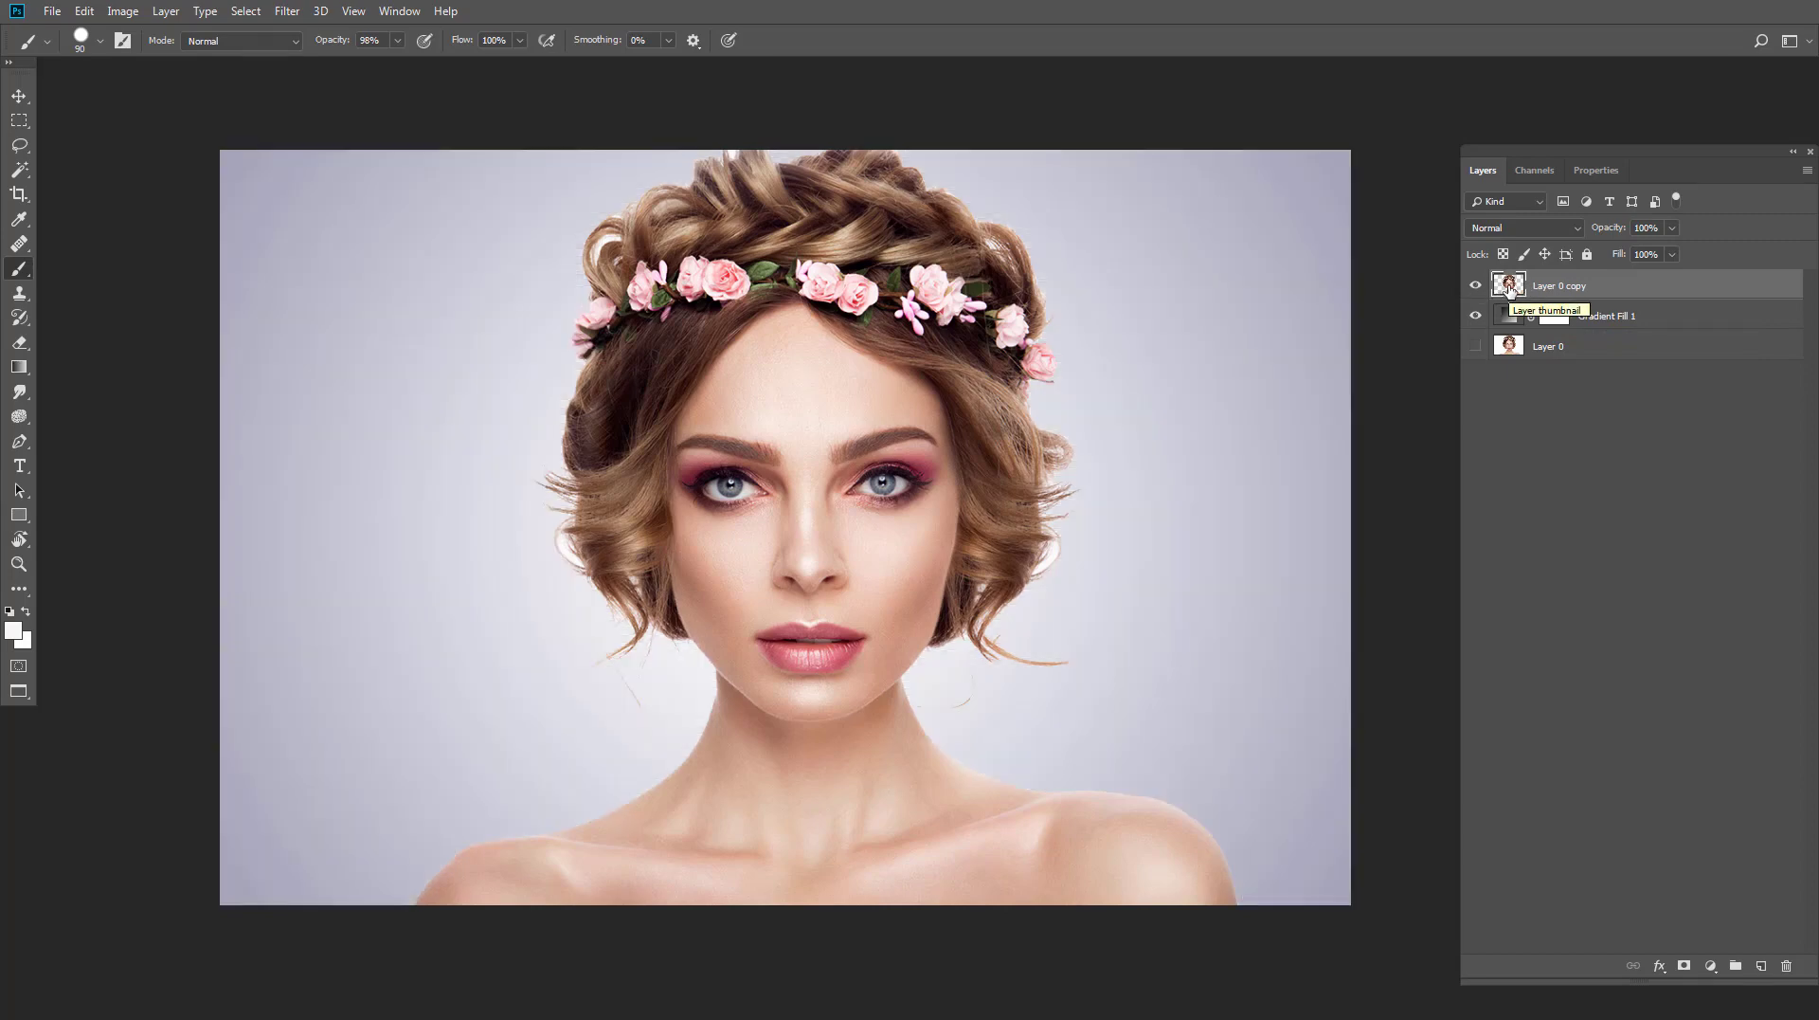
ctrl+click(1510, 286)
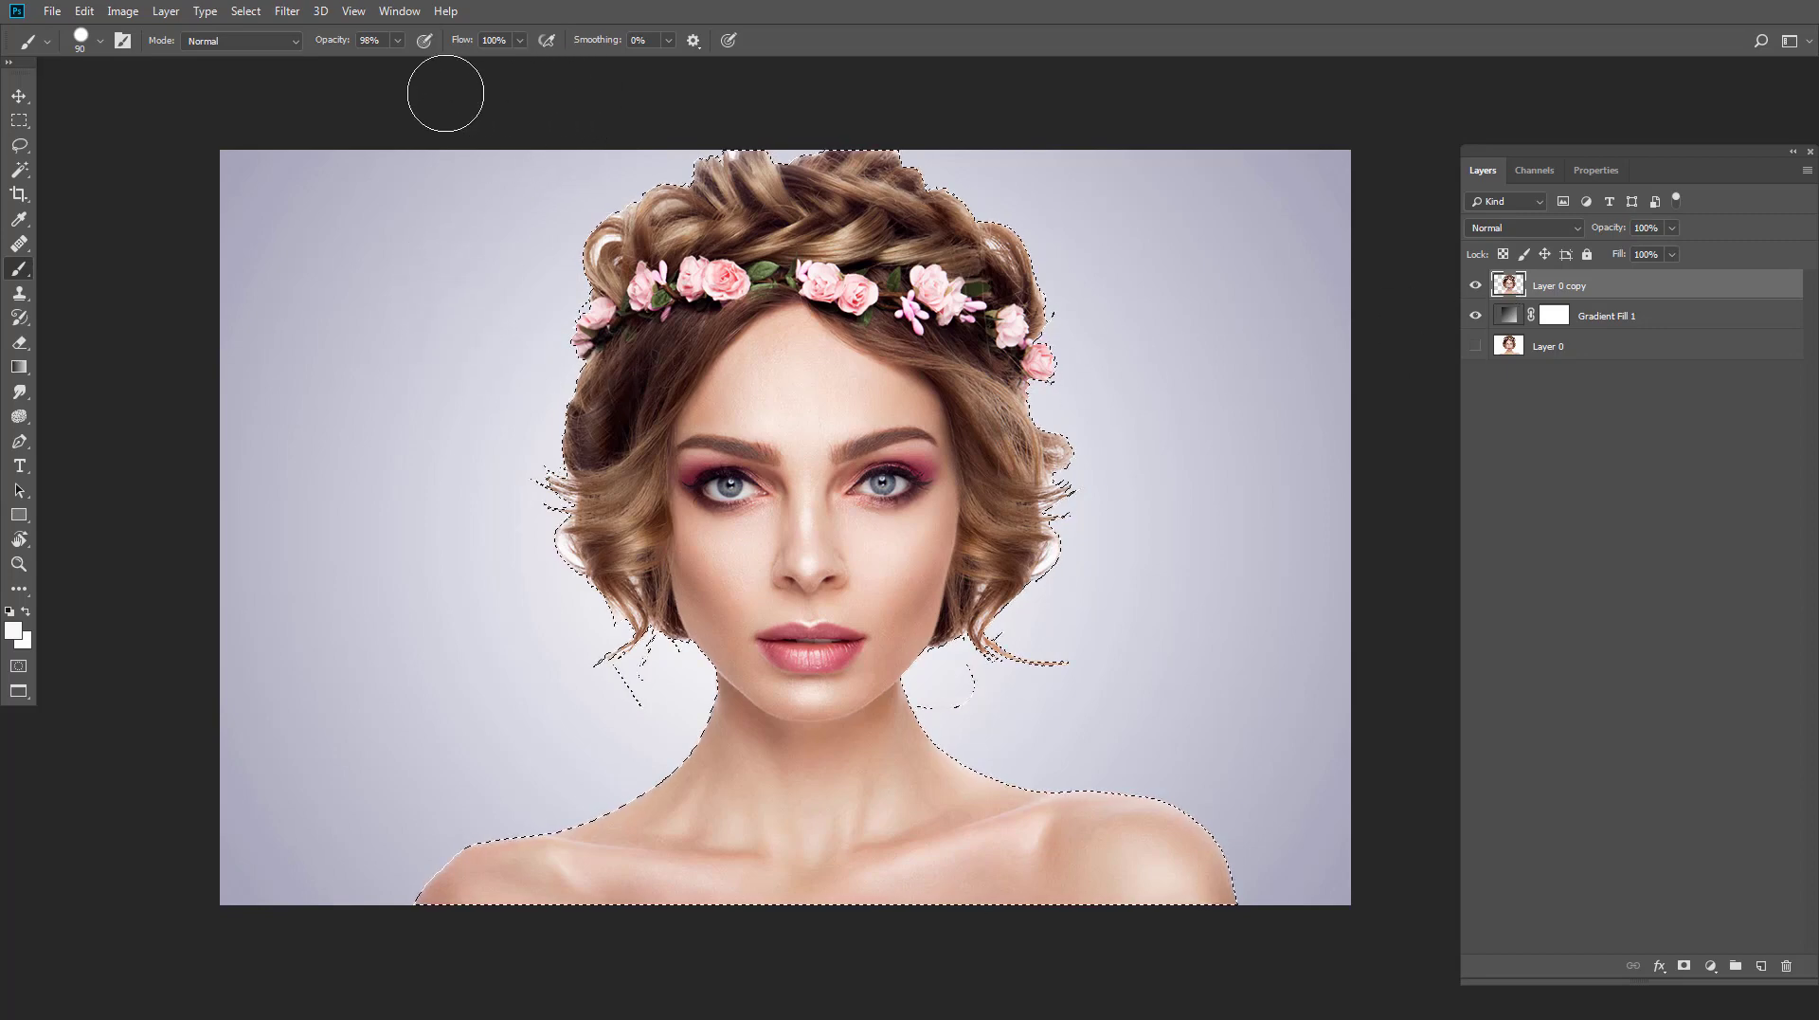
click(21, 123)
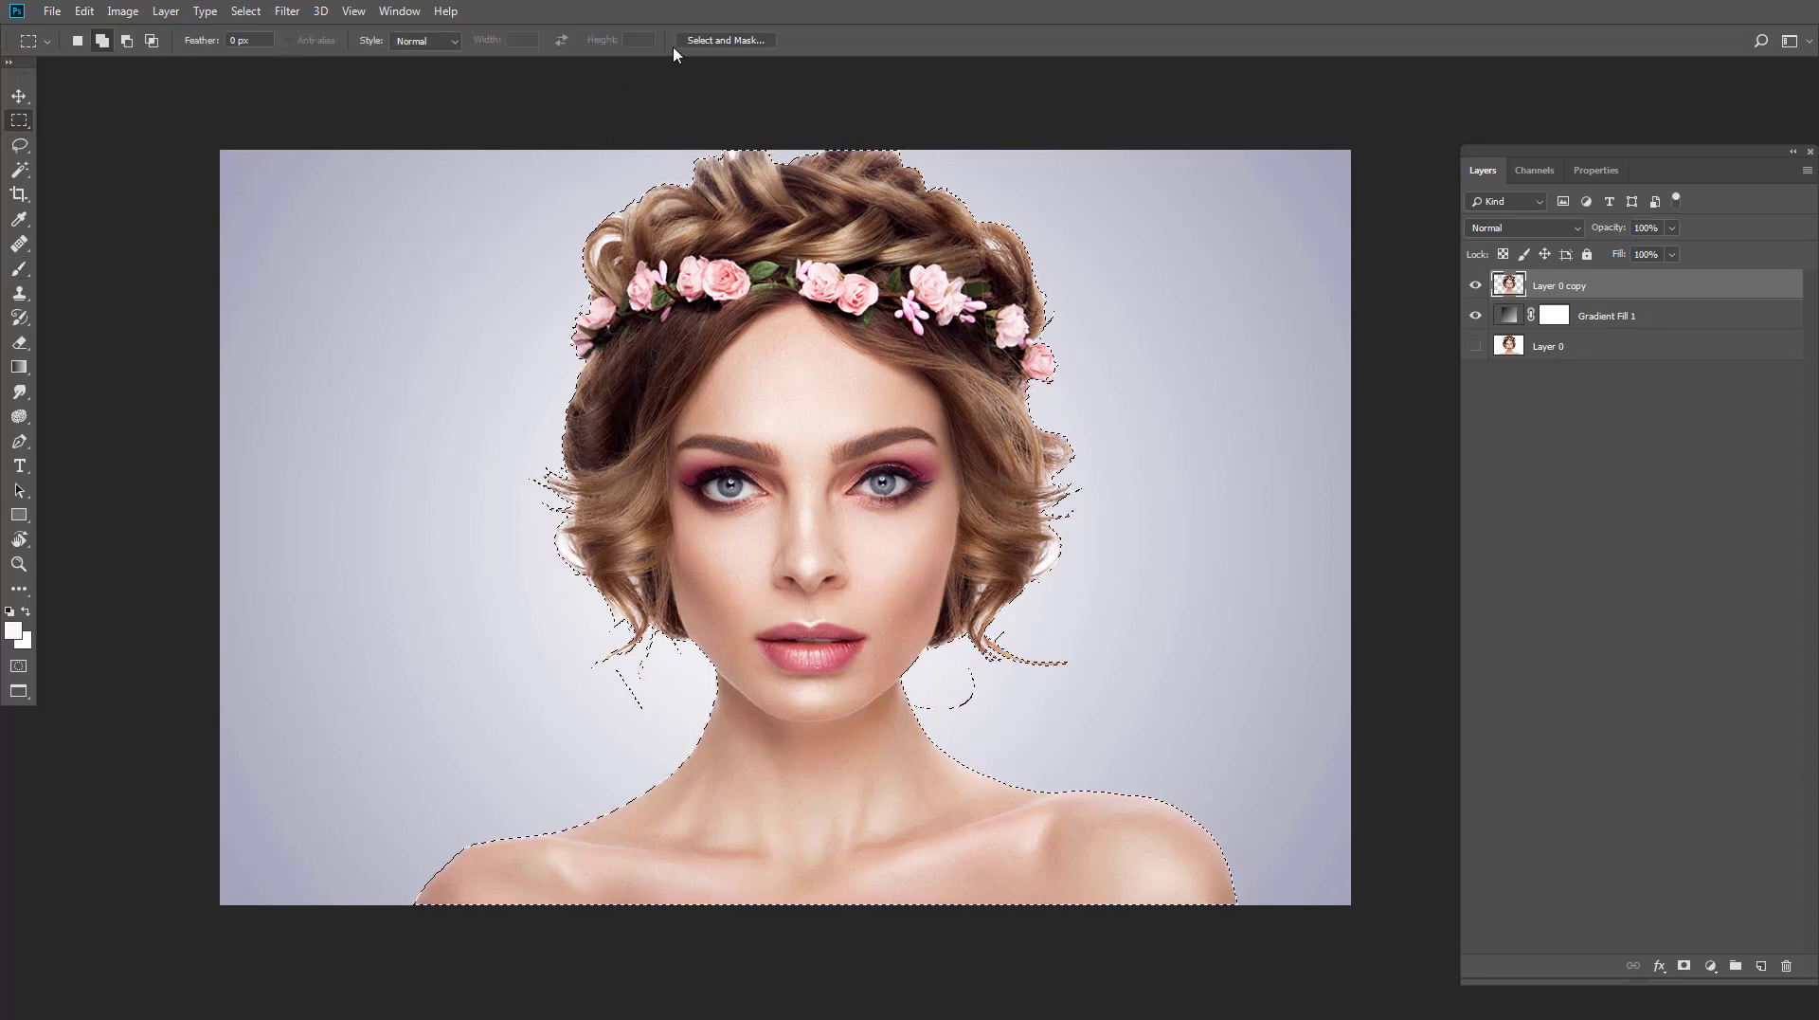
Step: In Select and Mask, refine the hair edges, decontaminate colours, and output a masked new layer
click(699, 41)
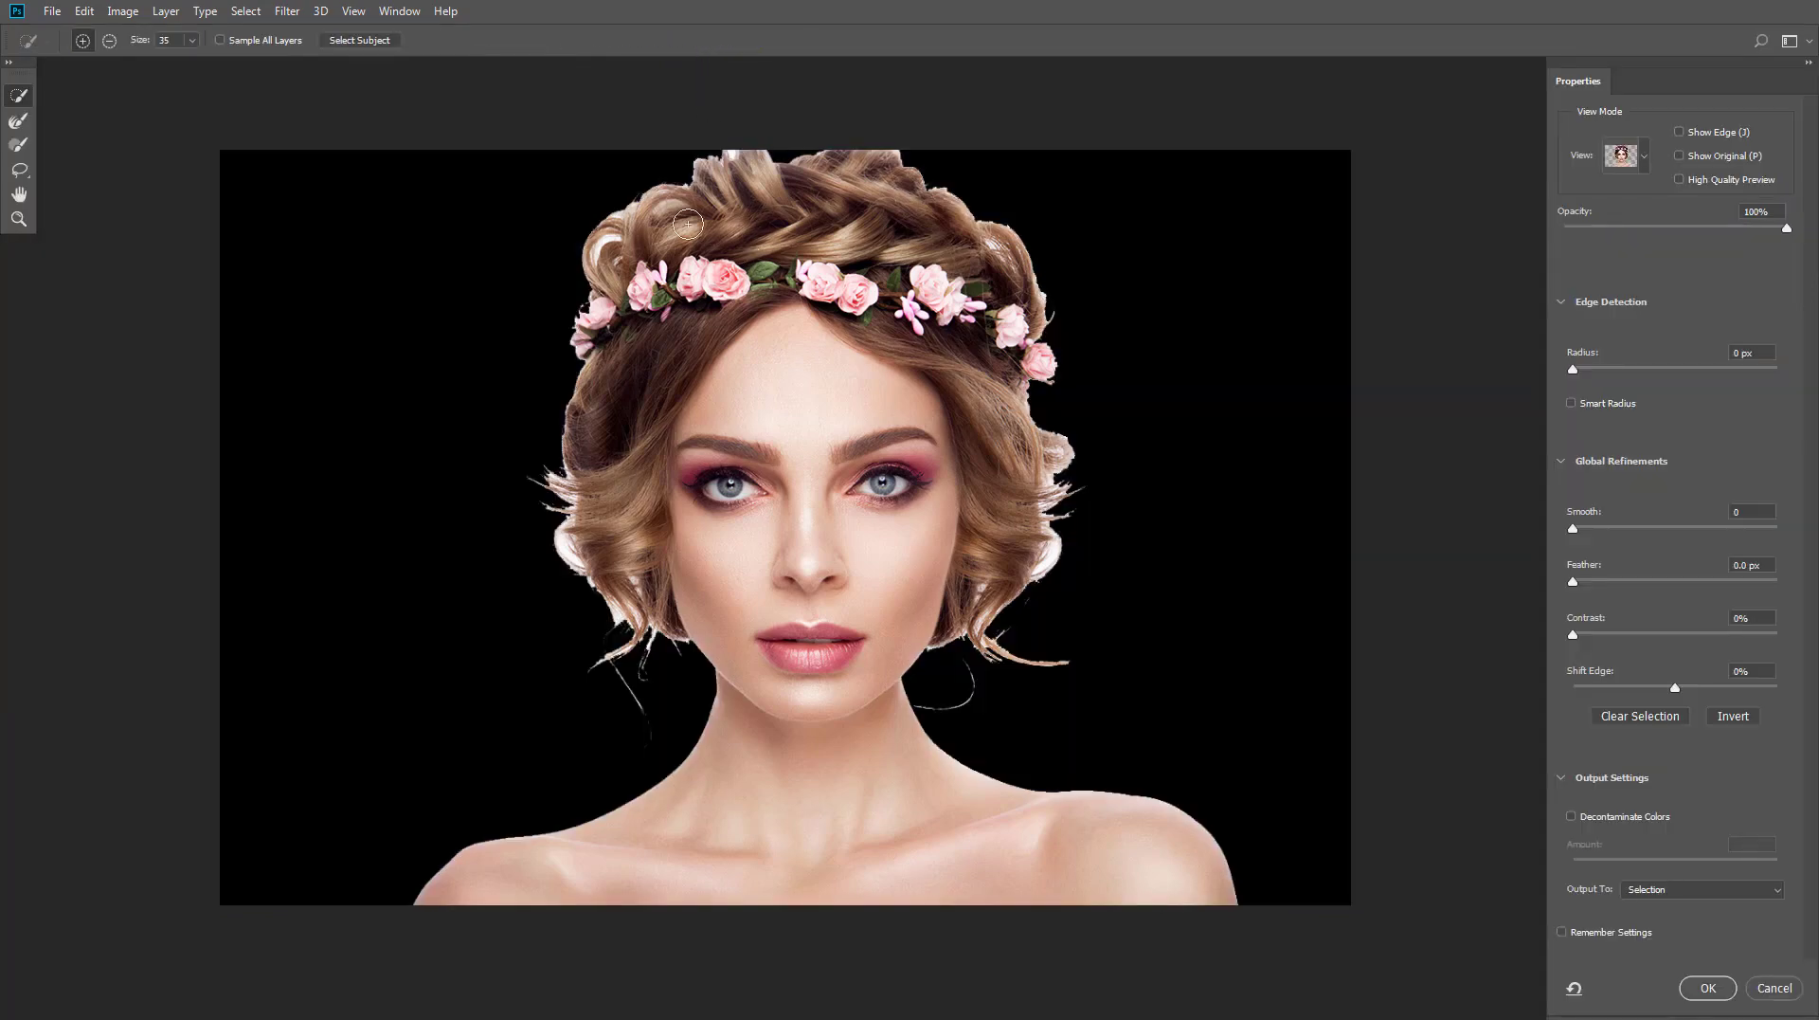
click(1639, 163)
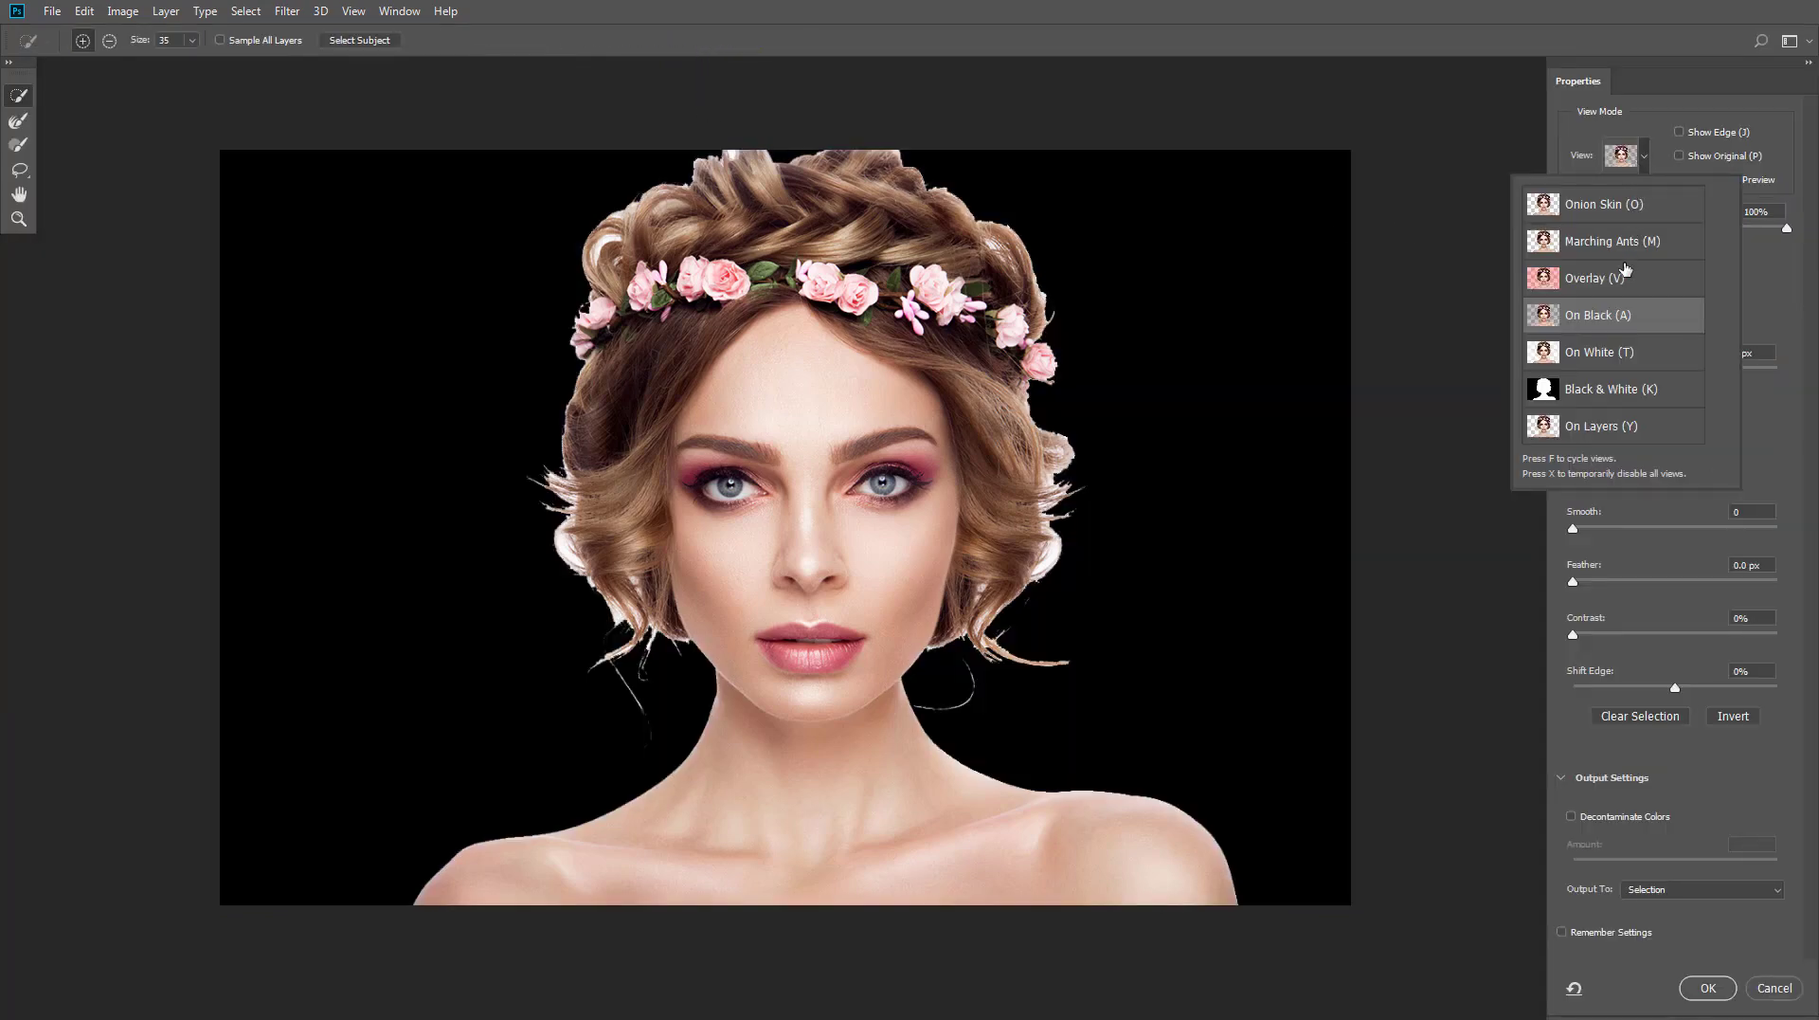
click(1764, 228)
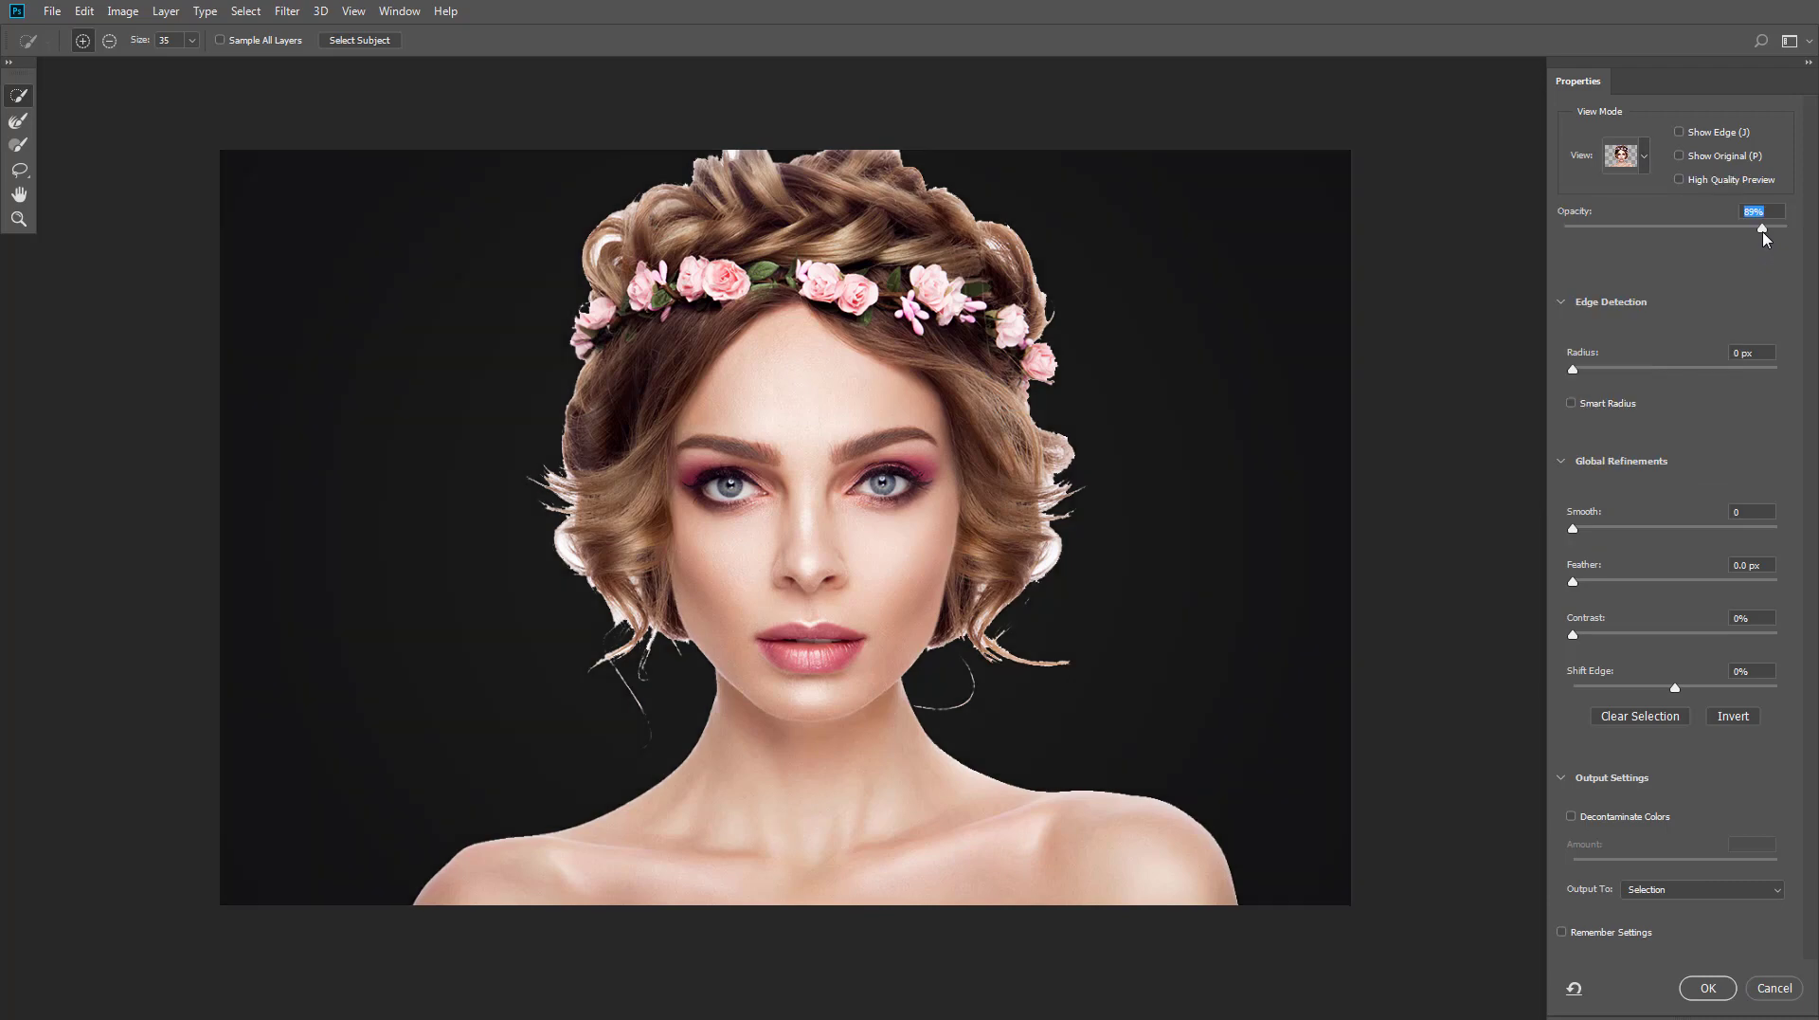
click(16, 121)
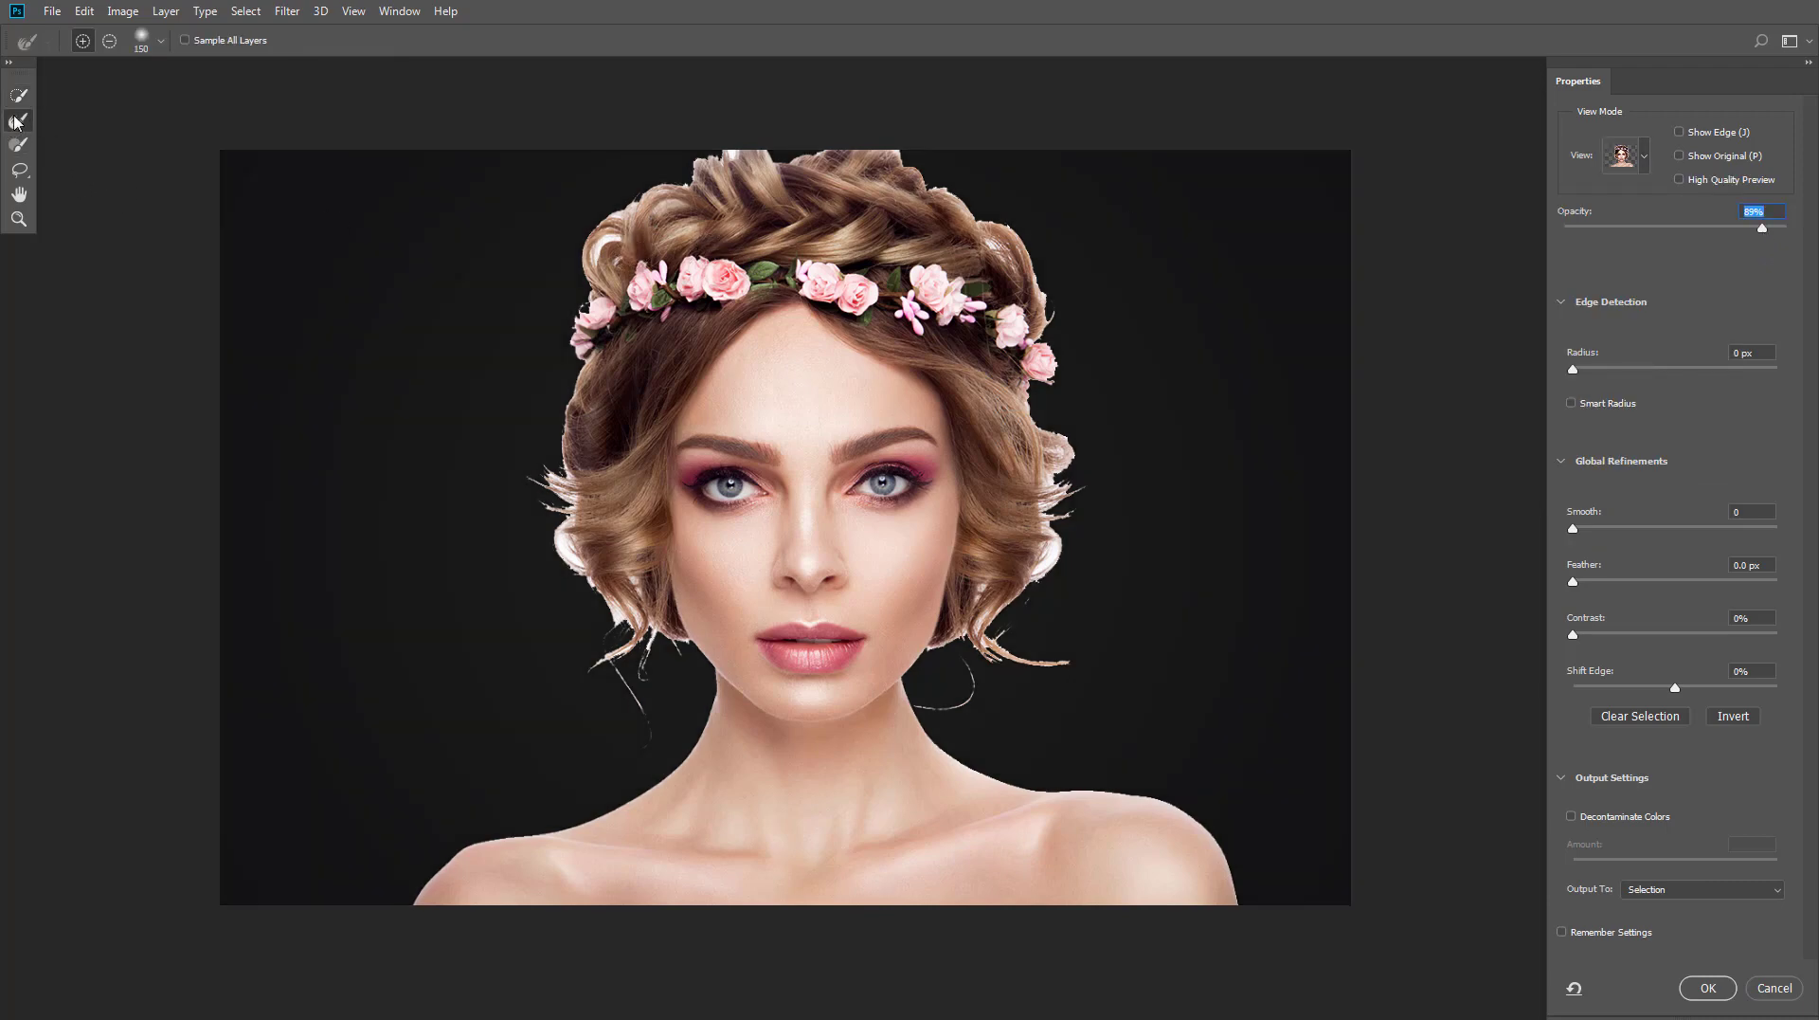
mouse_move(607, 277)
mouse_down()
mouse_move(619, 222)
mouse_move(963, 188)
mouse_move(1027, 595)
mouse_move(985, 650)
mouse_up()
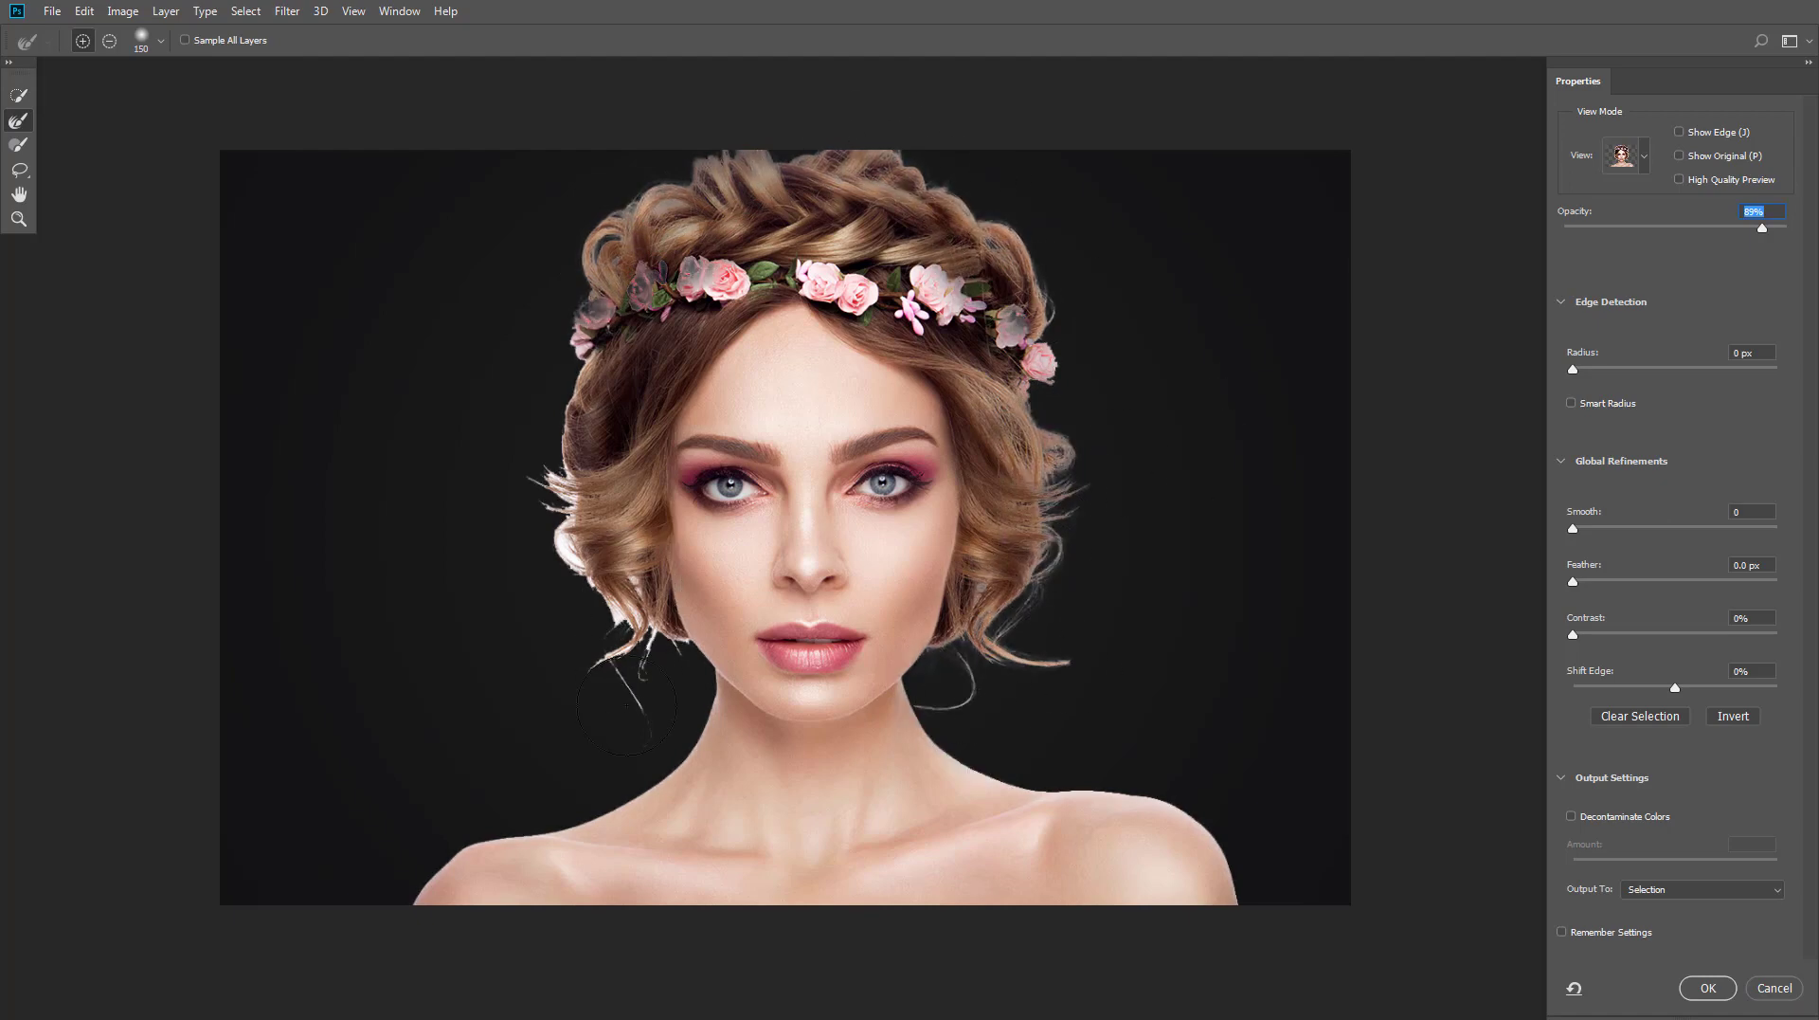
drag(611, 646, 526, 705)
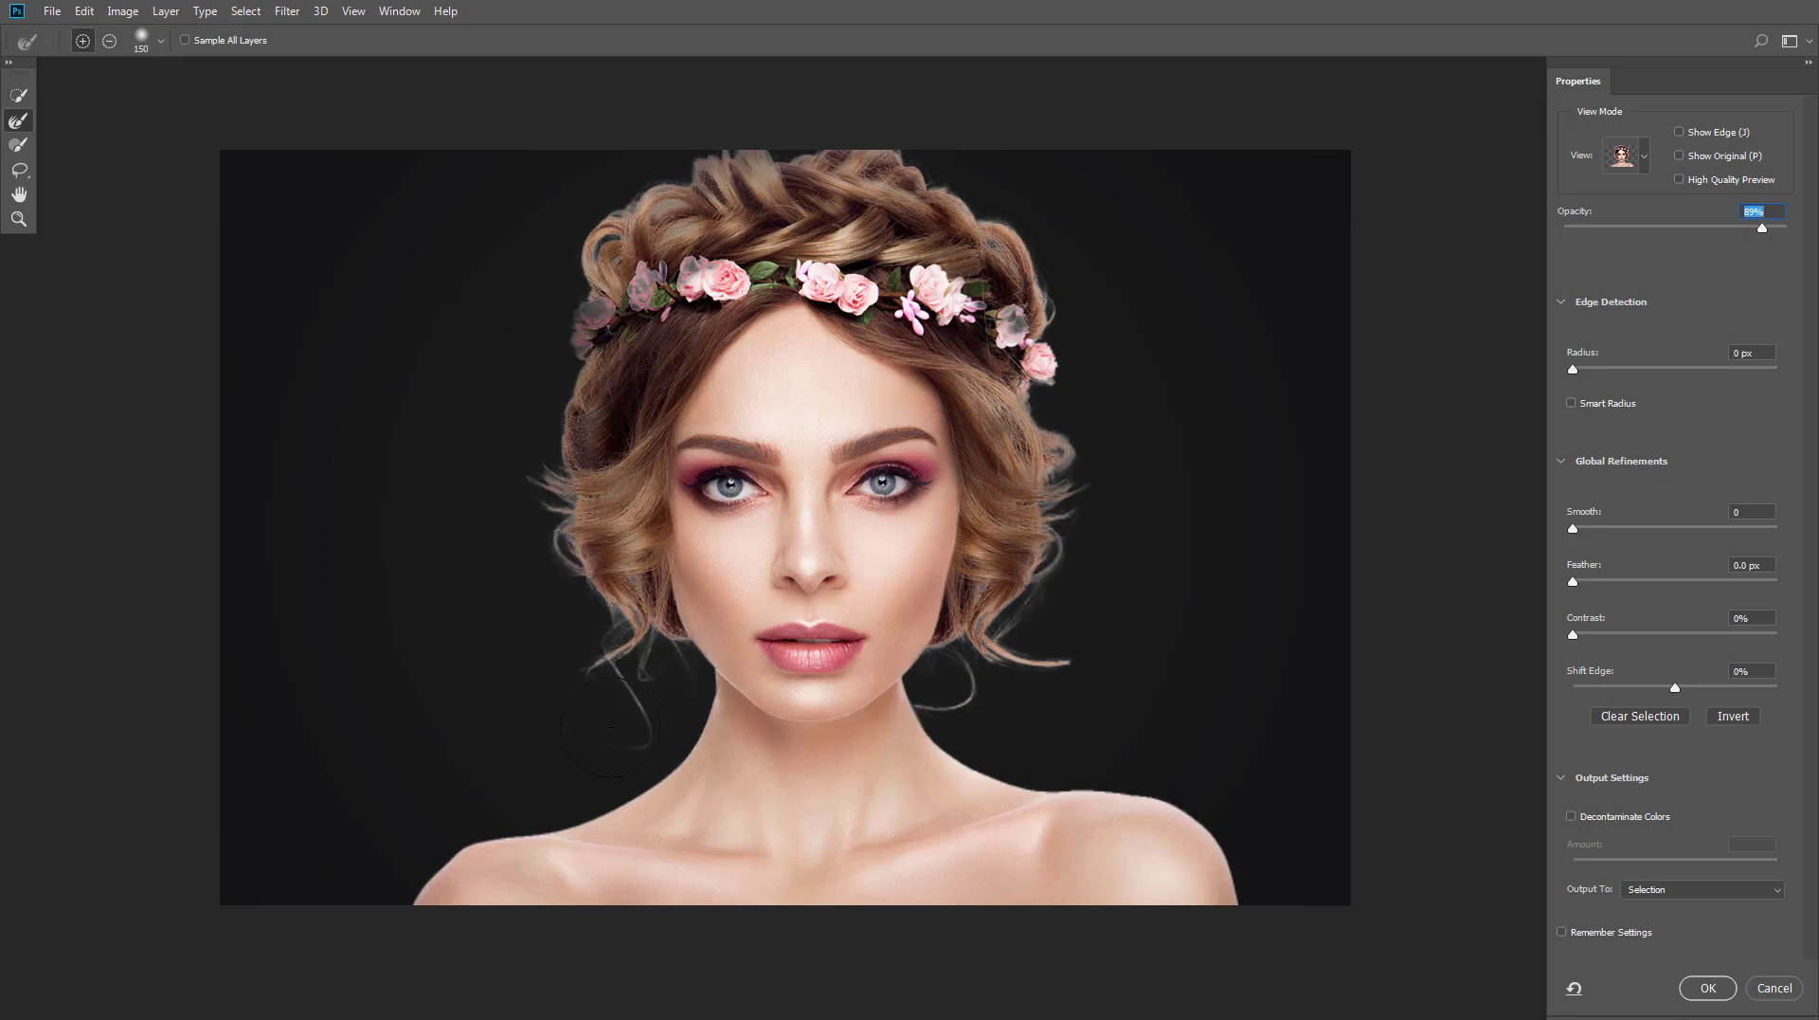
click(18, 95)
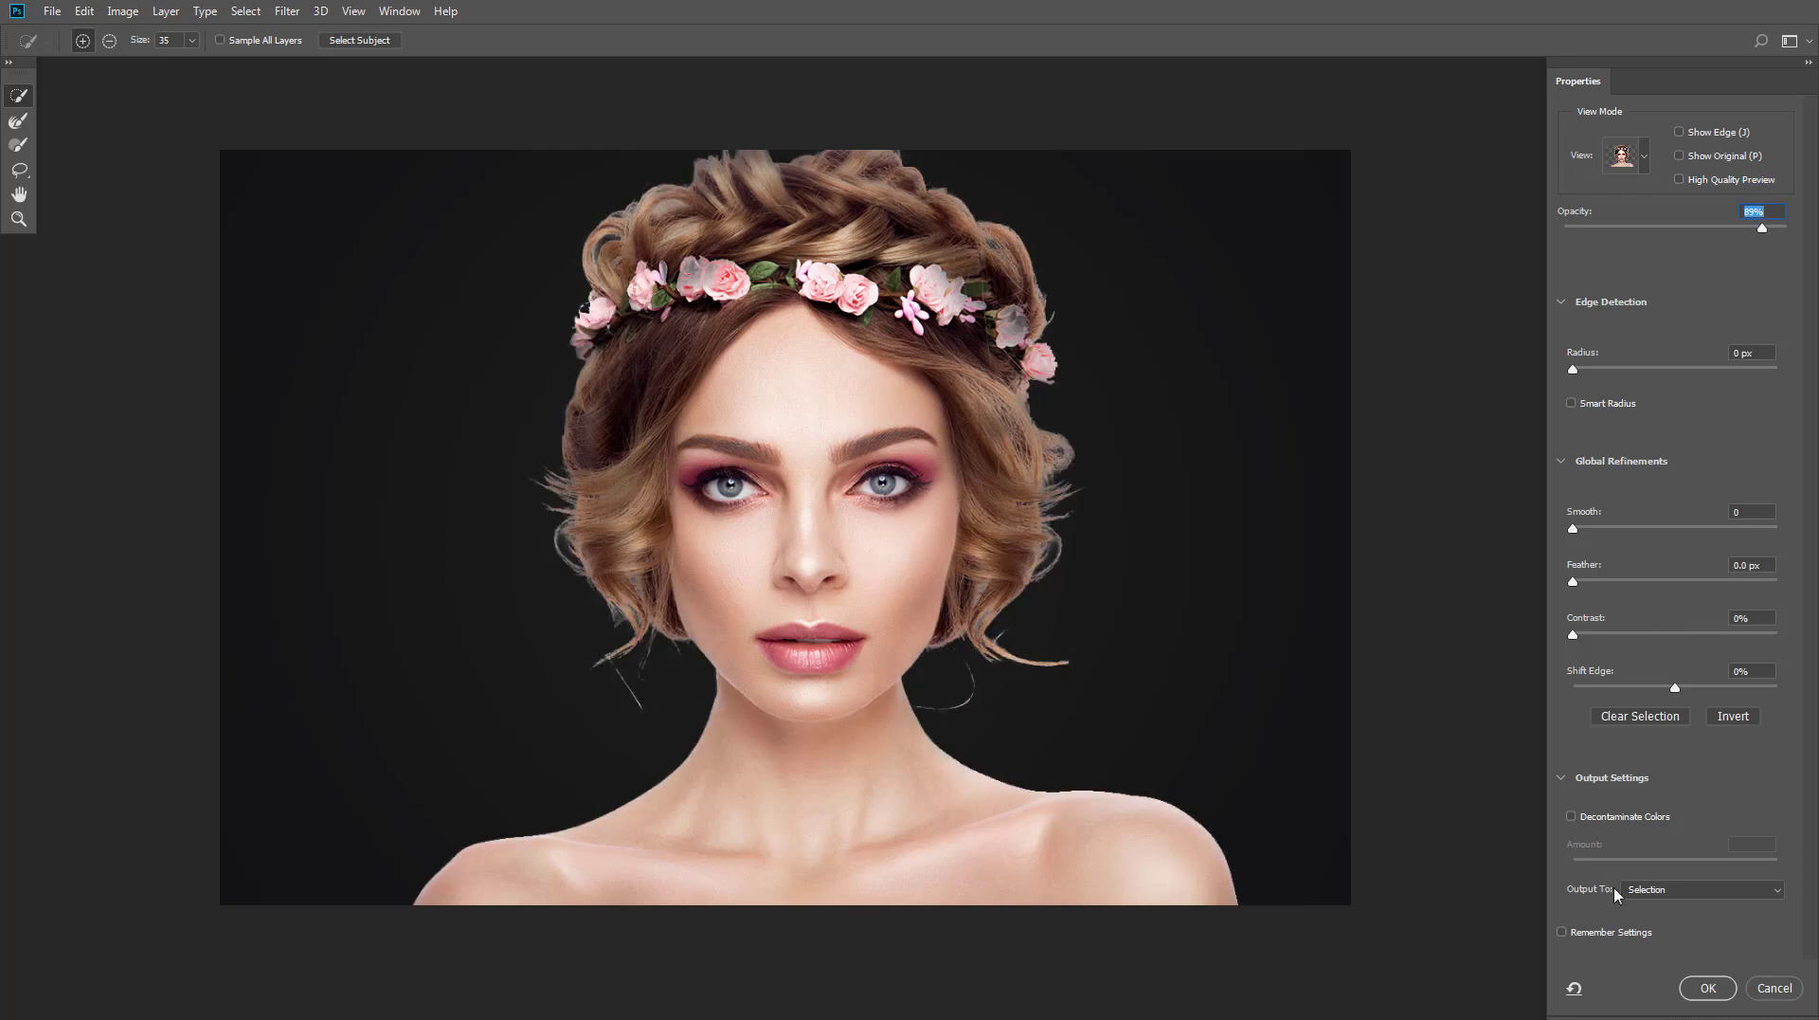
click(1573, 817)
click(1717, 993)
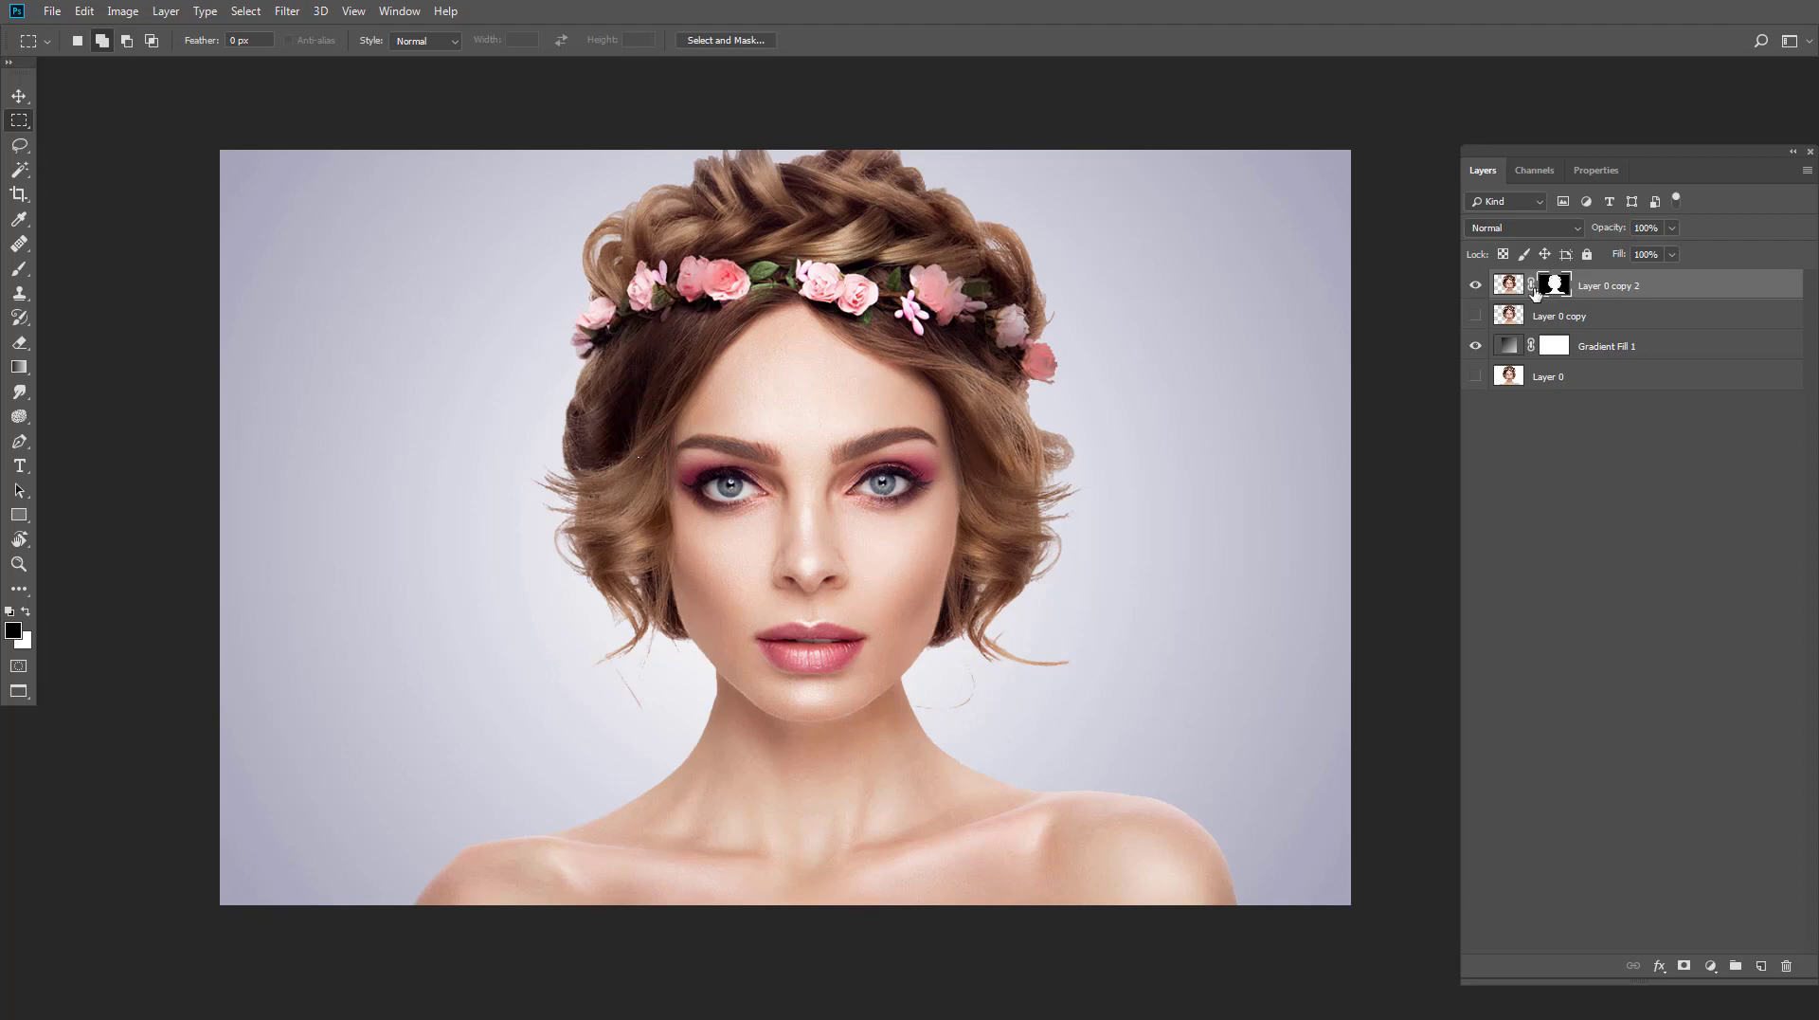
Step: Delete Layer 0 copy and apply Layer 0 copy 2's mask permanently
mouse_move(1529, 319)
mouse_down()
mouse_move(1731, 687)
mouse_move(1786, 964)
mouse_up()
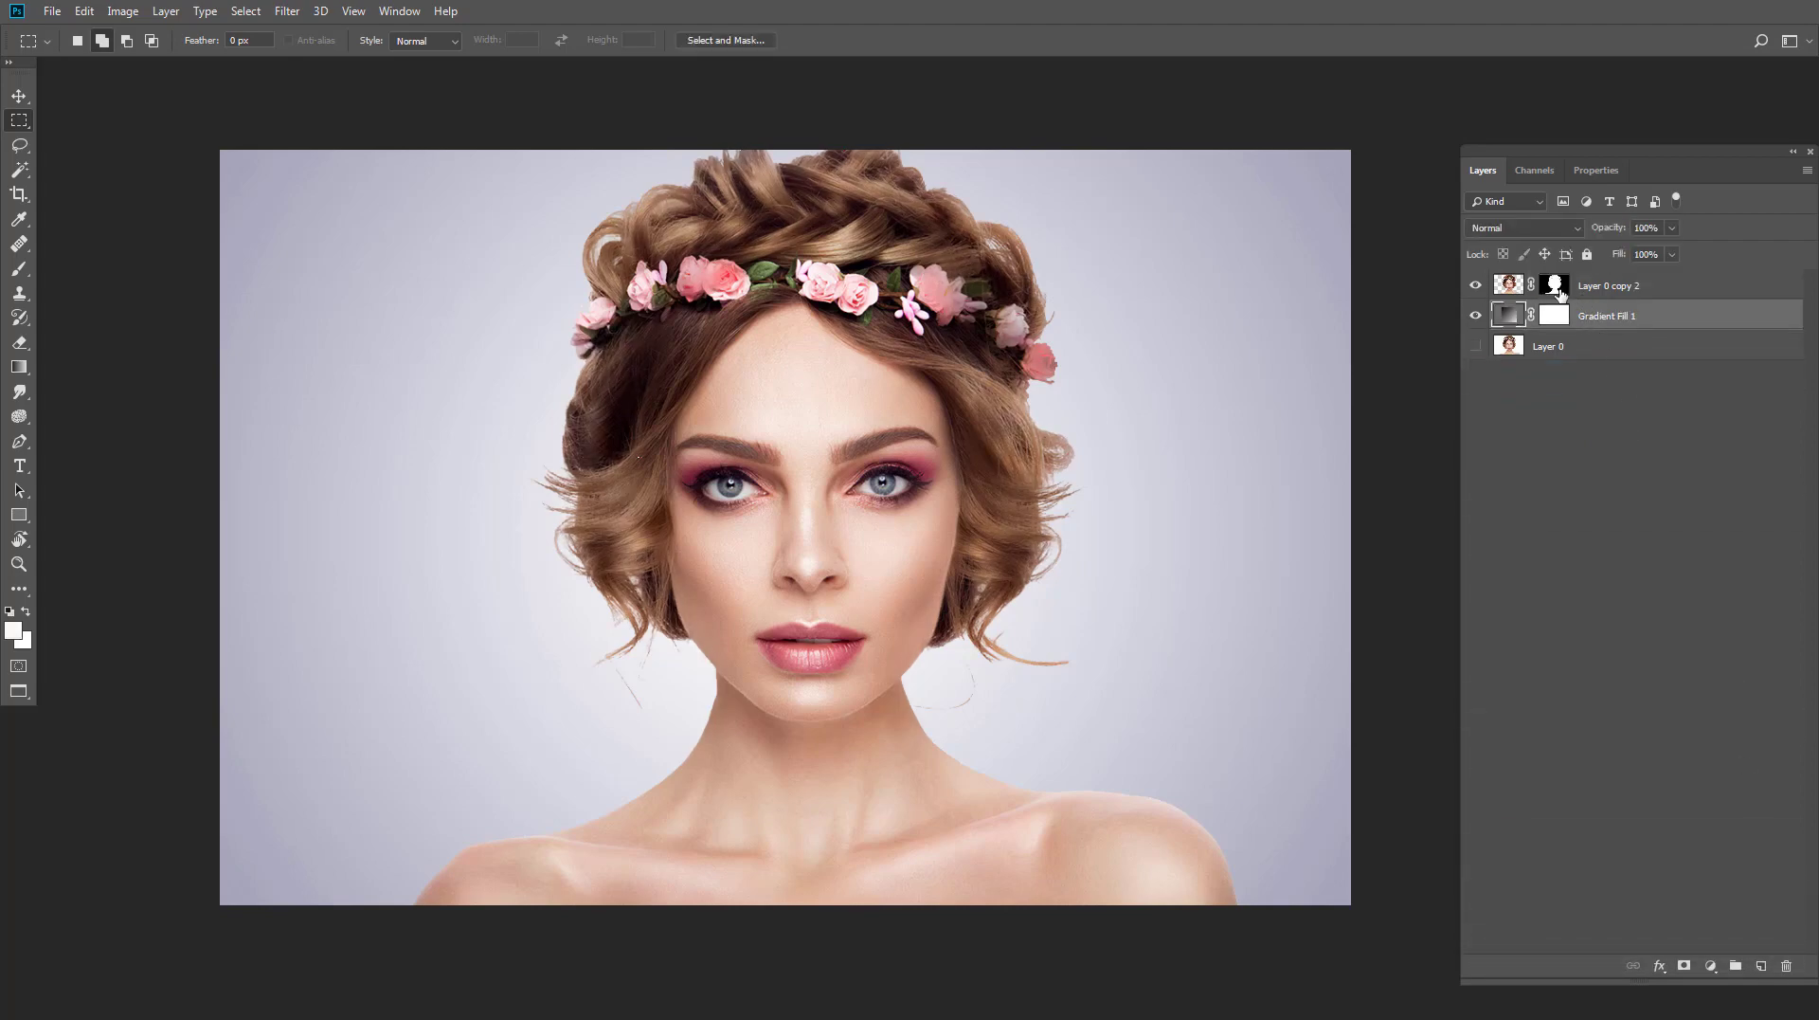
right_click(1559, 294)
click(1611, 342)
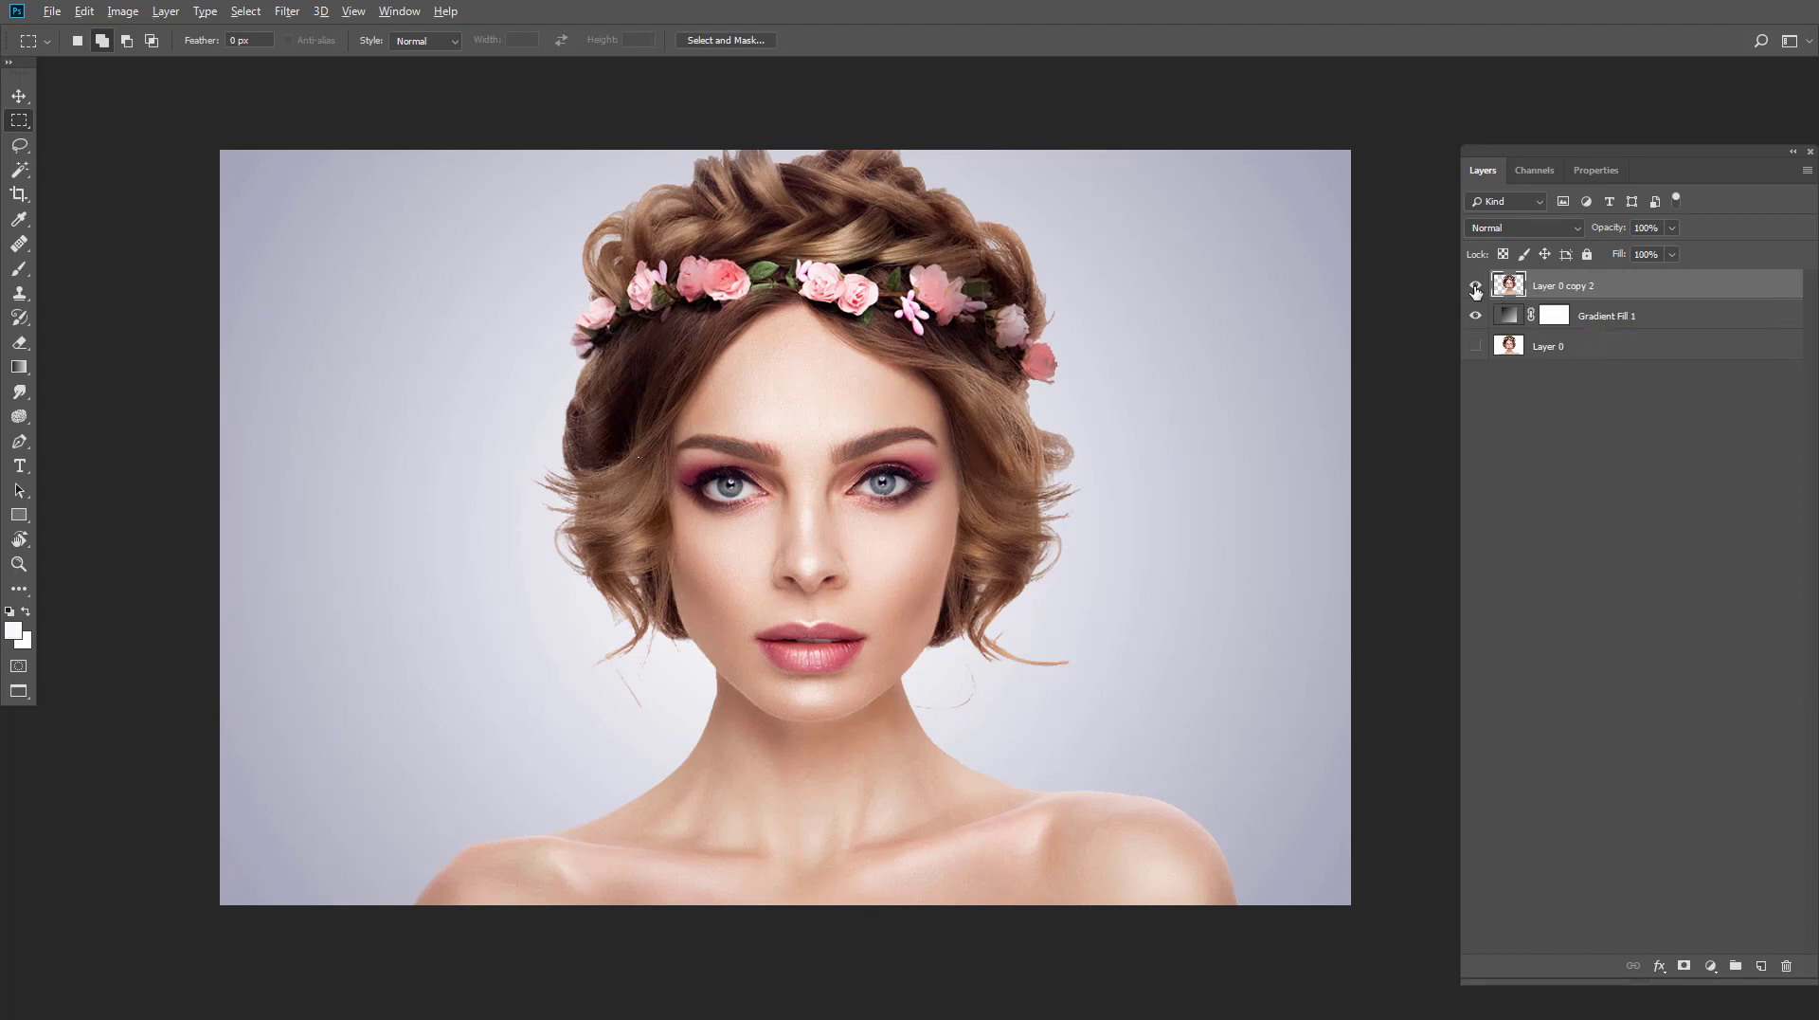
alt+click(1476, 287)
alt+click(1476, 288)
Step: Duplicate Layer 0 copy 2 twice to create copies 3 and 4
right_click(1547, 295)
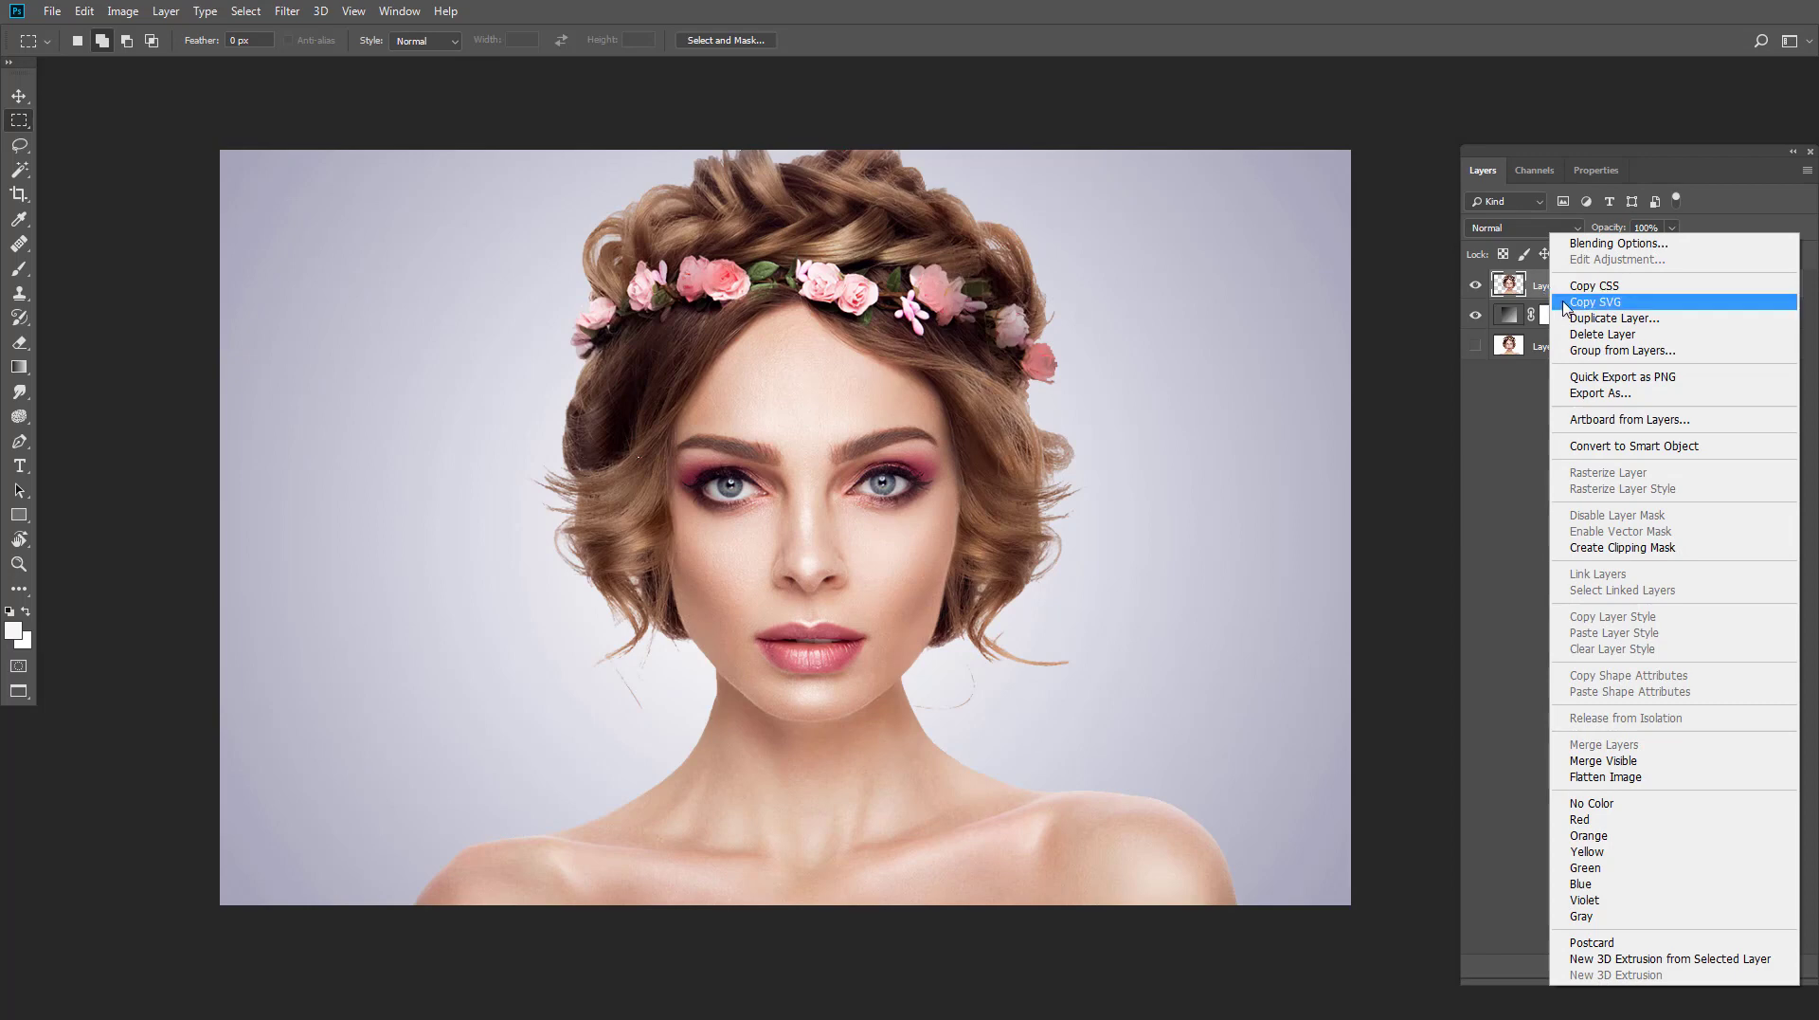
click(1608, 319)
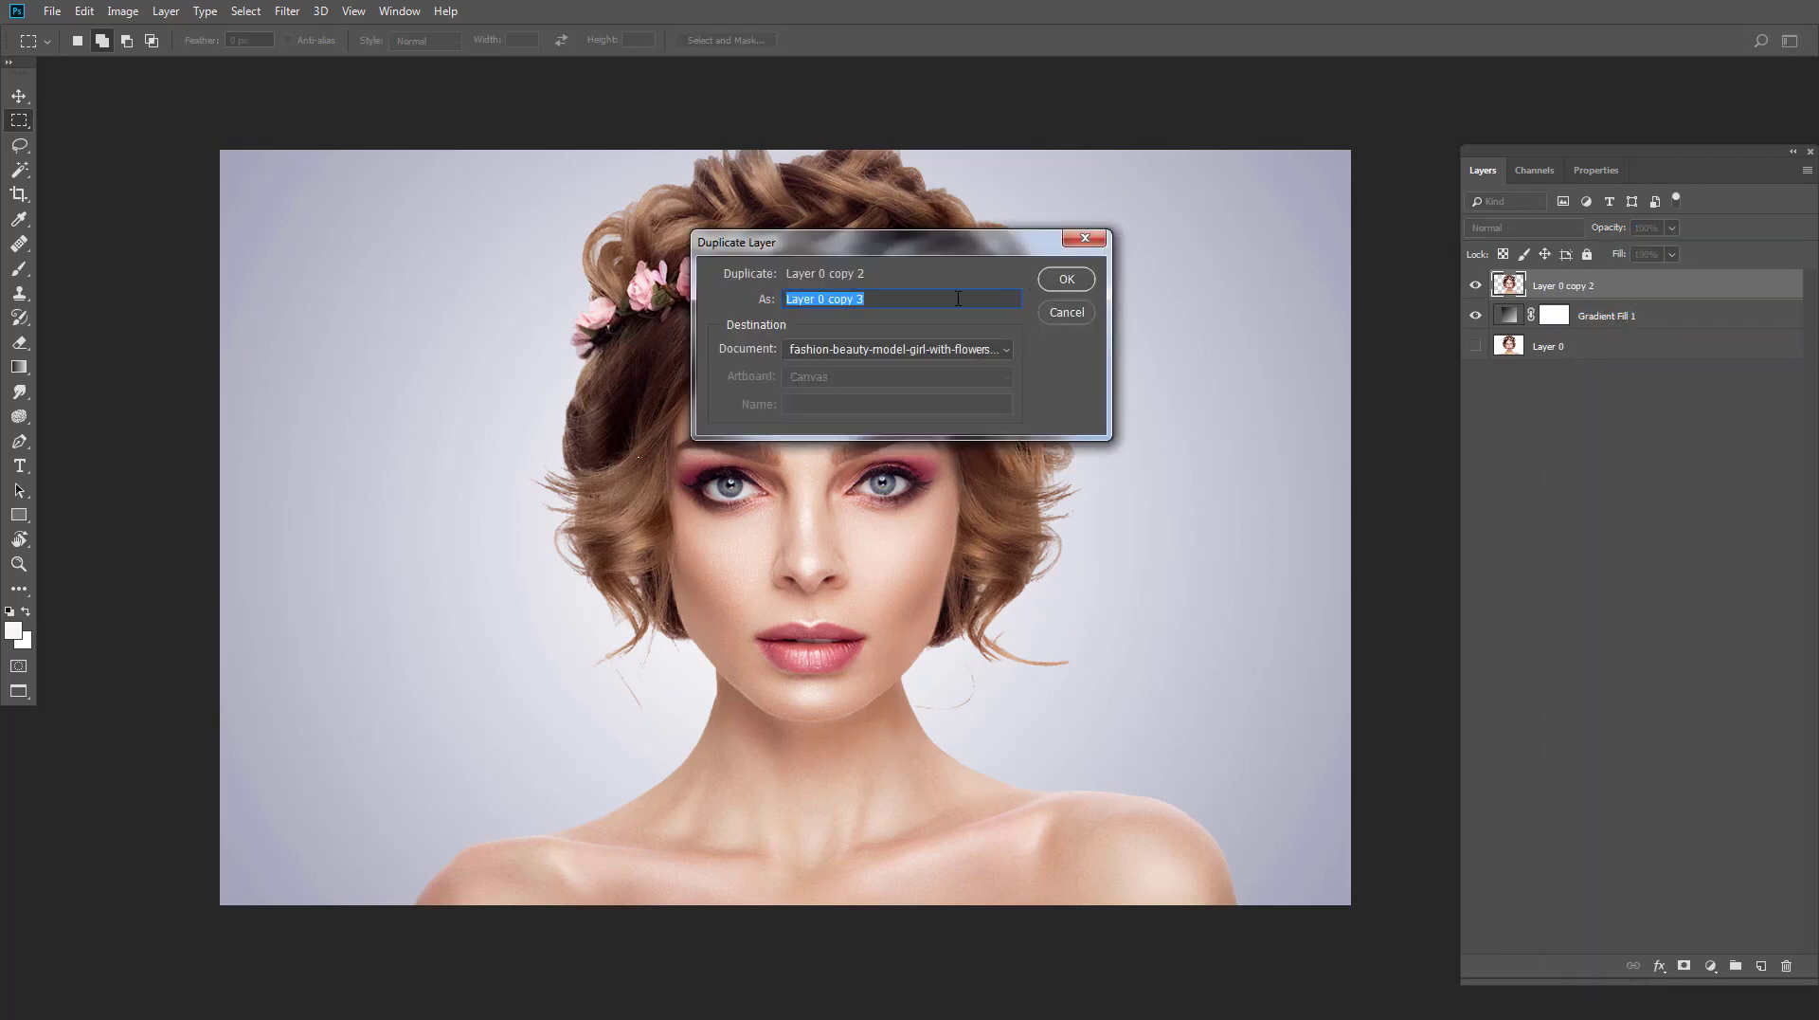
click(1066, 279)
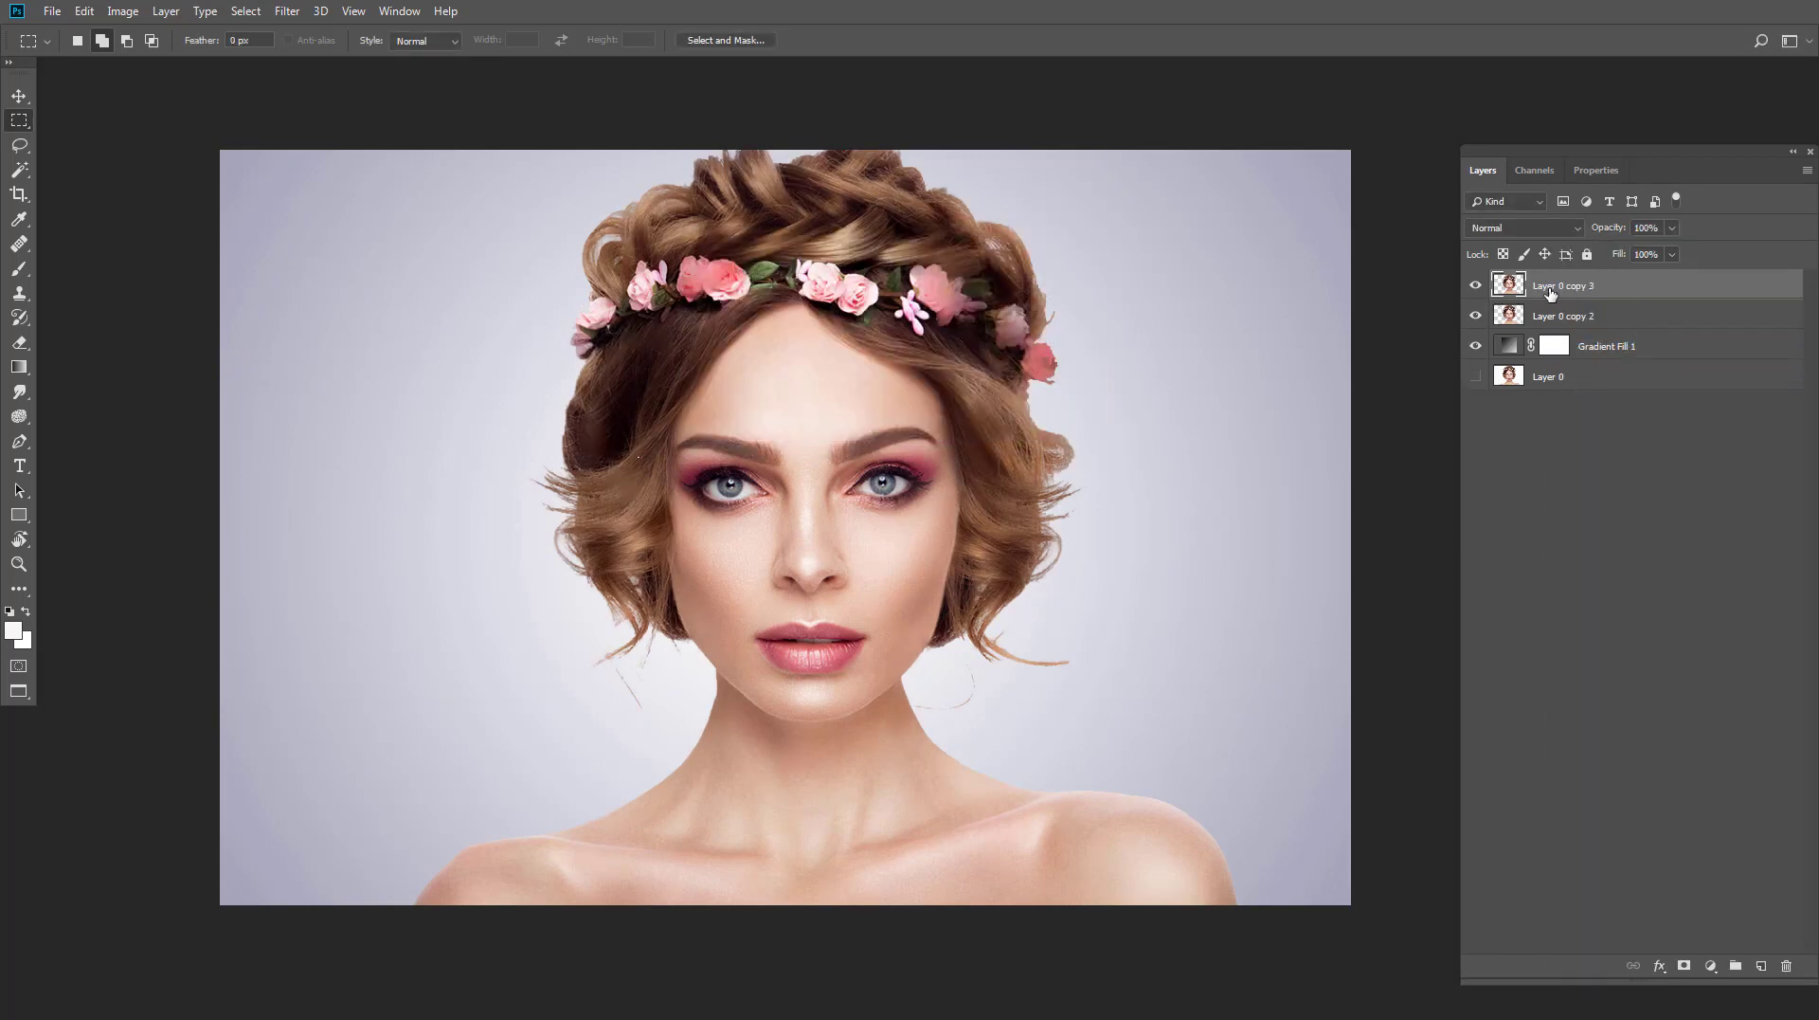
right_click(1550, 295)
click(1608, 318)
Step: Hide the top two copies and rename copy 2 'black and white' and copy 3 'original'
click(1066, 278)
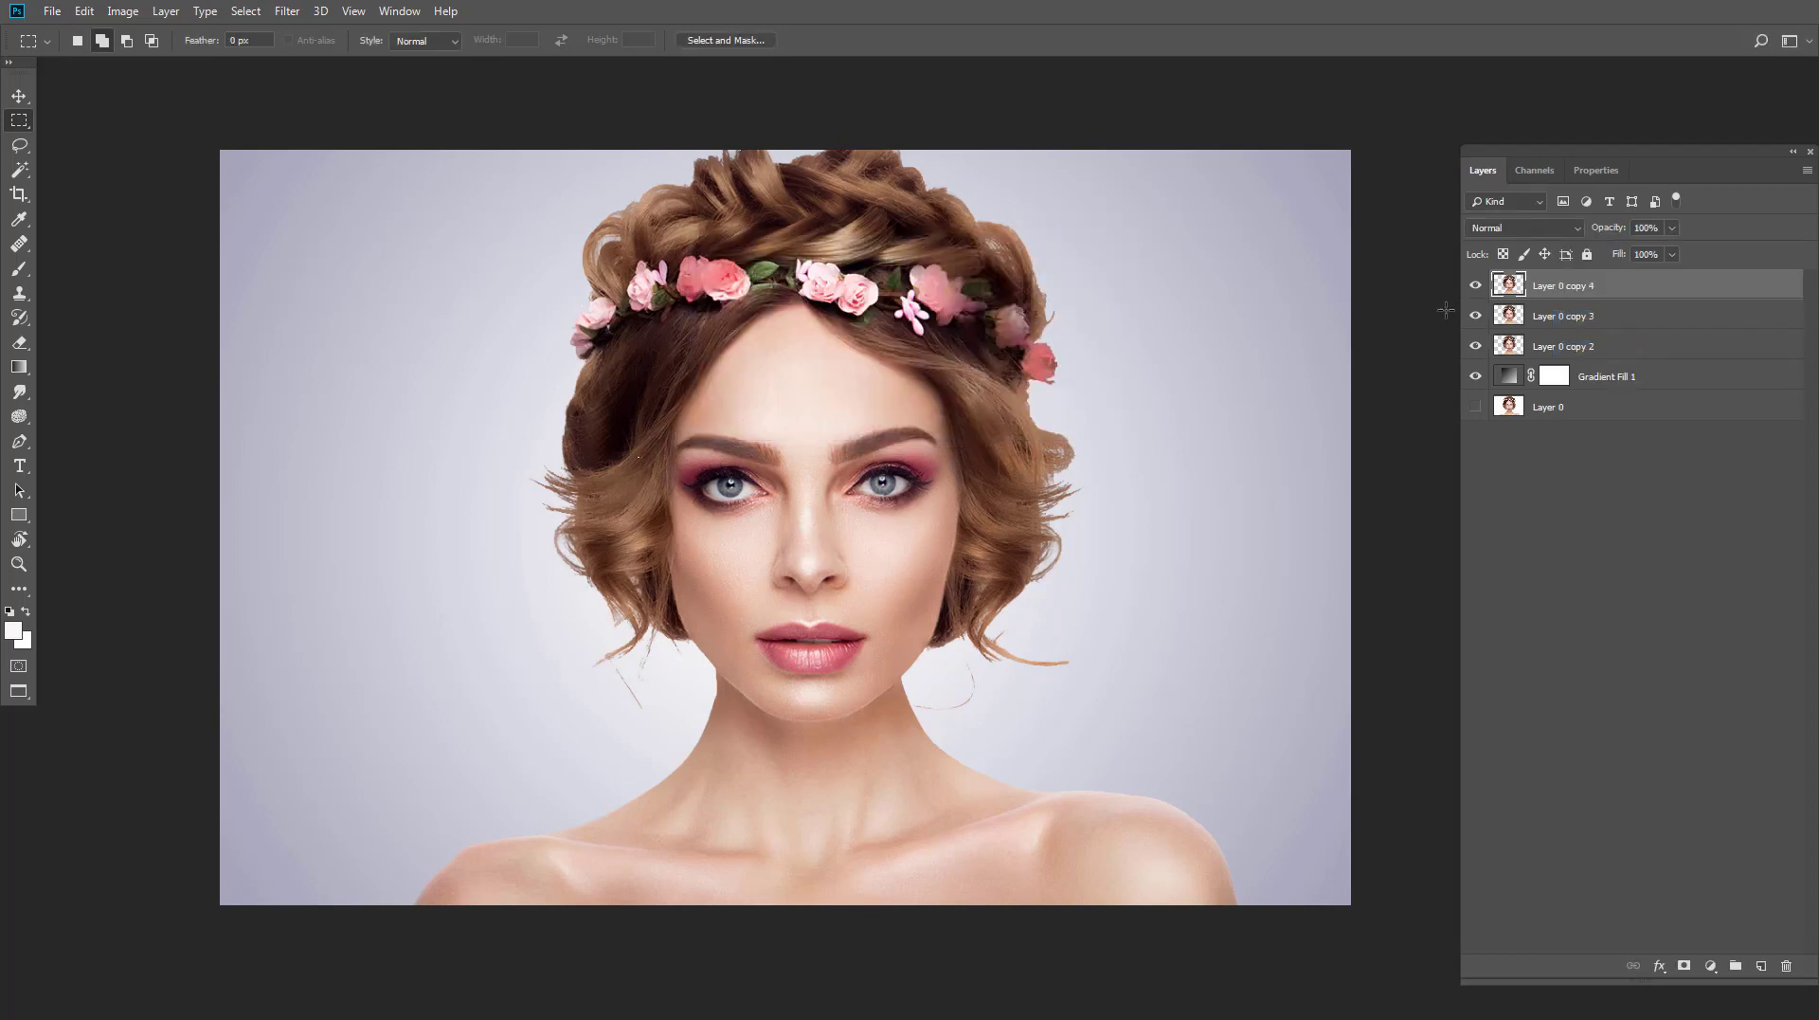
drag(1476, 319, 1475, 285)
click(1551, 344)
text(black and white)
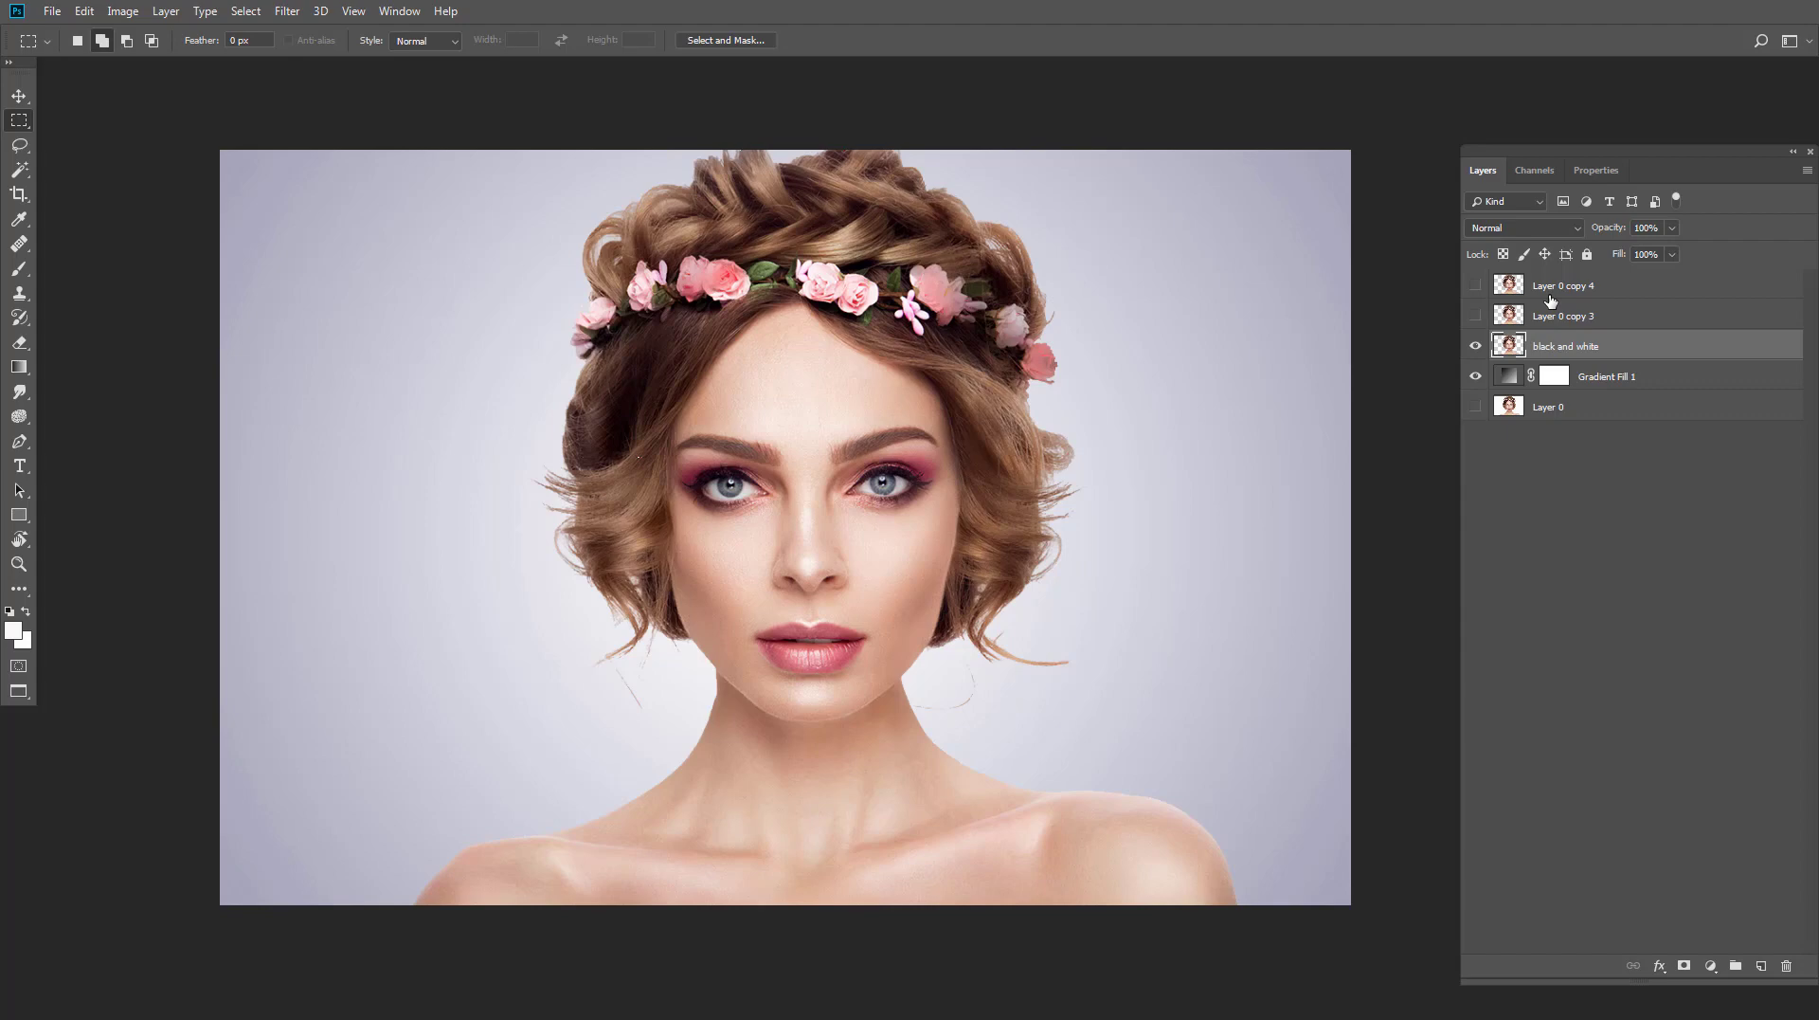
click(1563, 316)
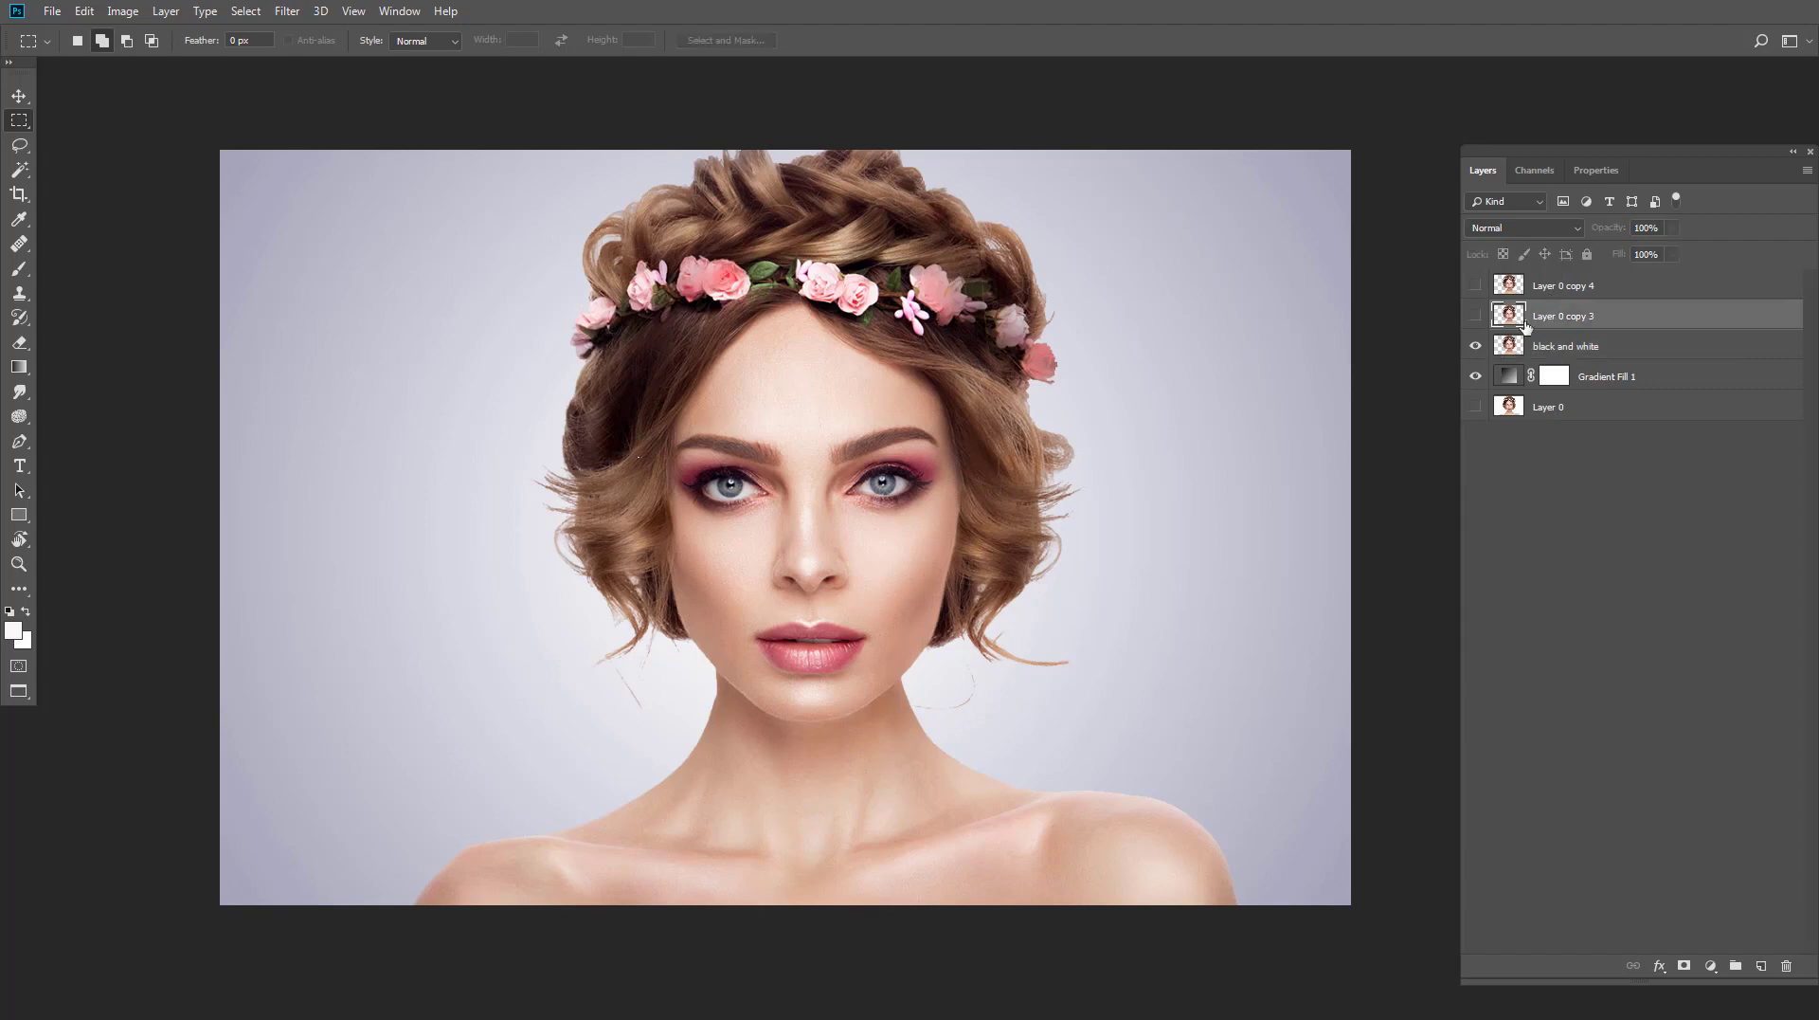
click(1476, 316)
double_click(1570, 319)
text(c)
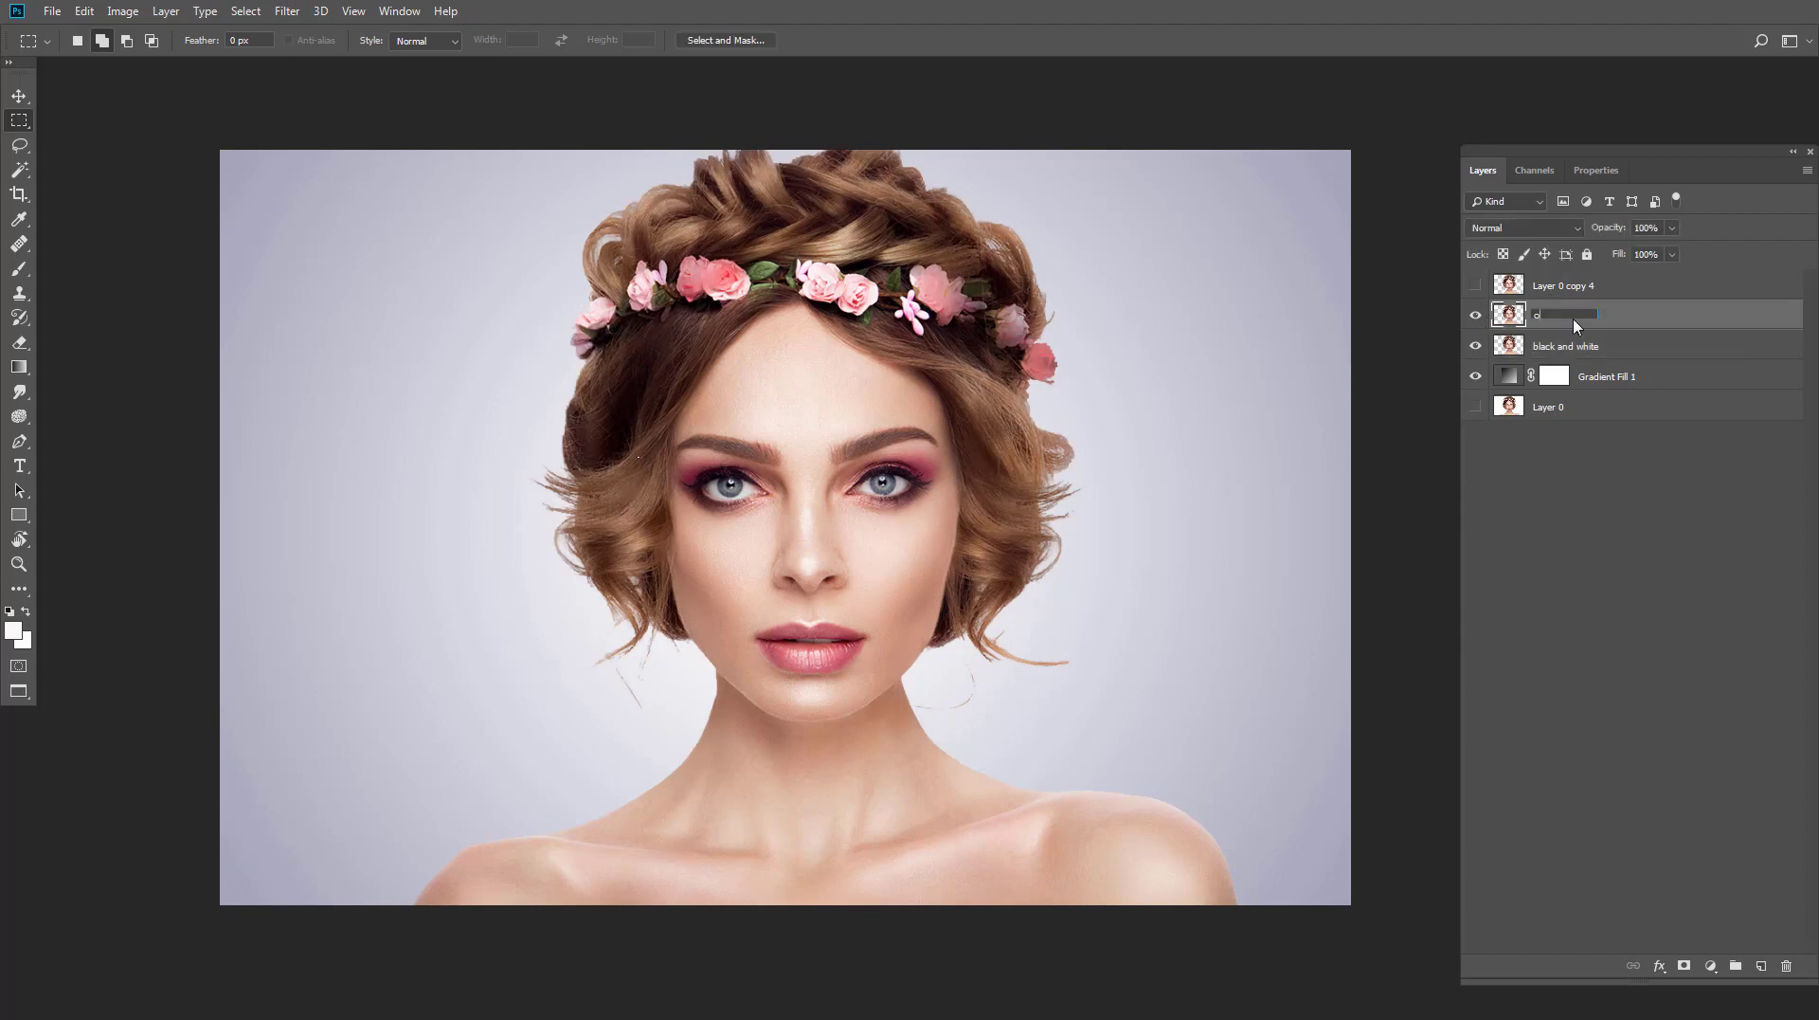
key(Return)
Step: Rename Layer 0 copy 4 'lookup' and hide the original layer
click(1559, 288)
double_click(1562, 285)
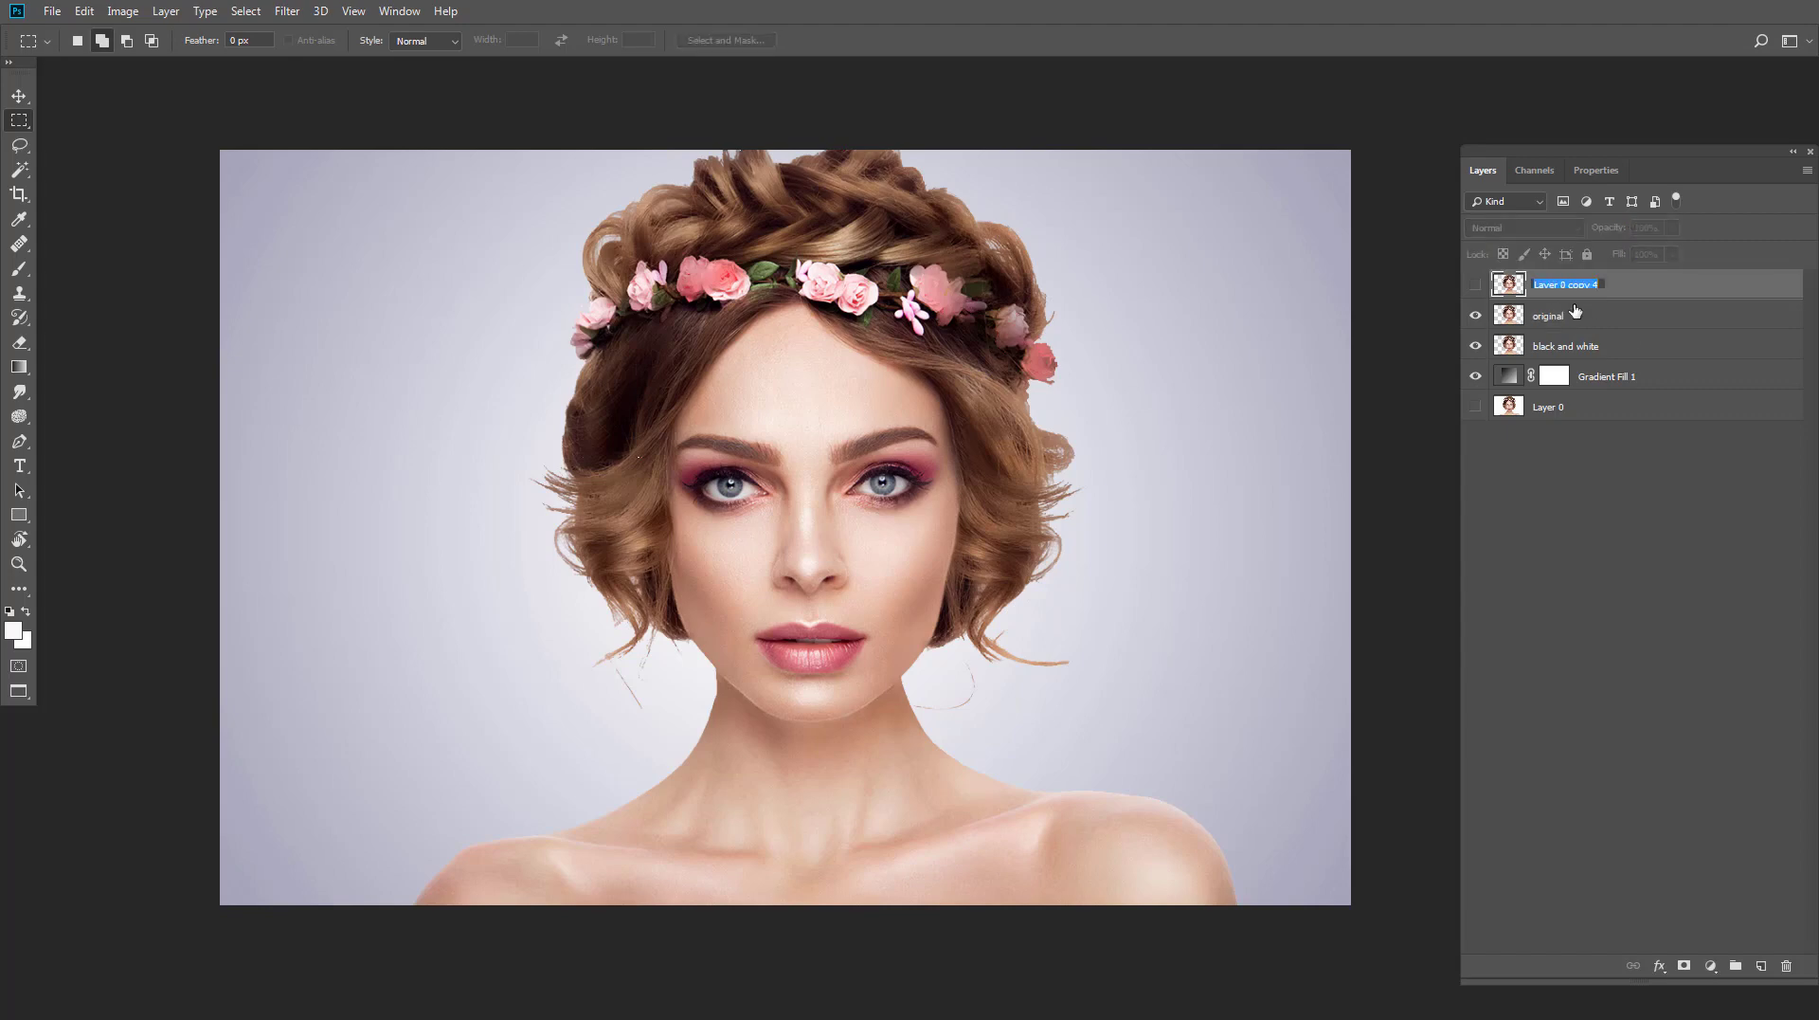
text(lookup)
key(Return)
click(1476, 316)
Step: Convert the black and white layer to greyscale: Reds 2, Yellows 94, Greens 11, Cyans 92
click(1550, 344)
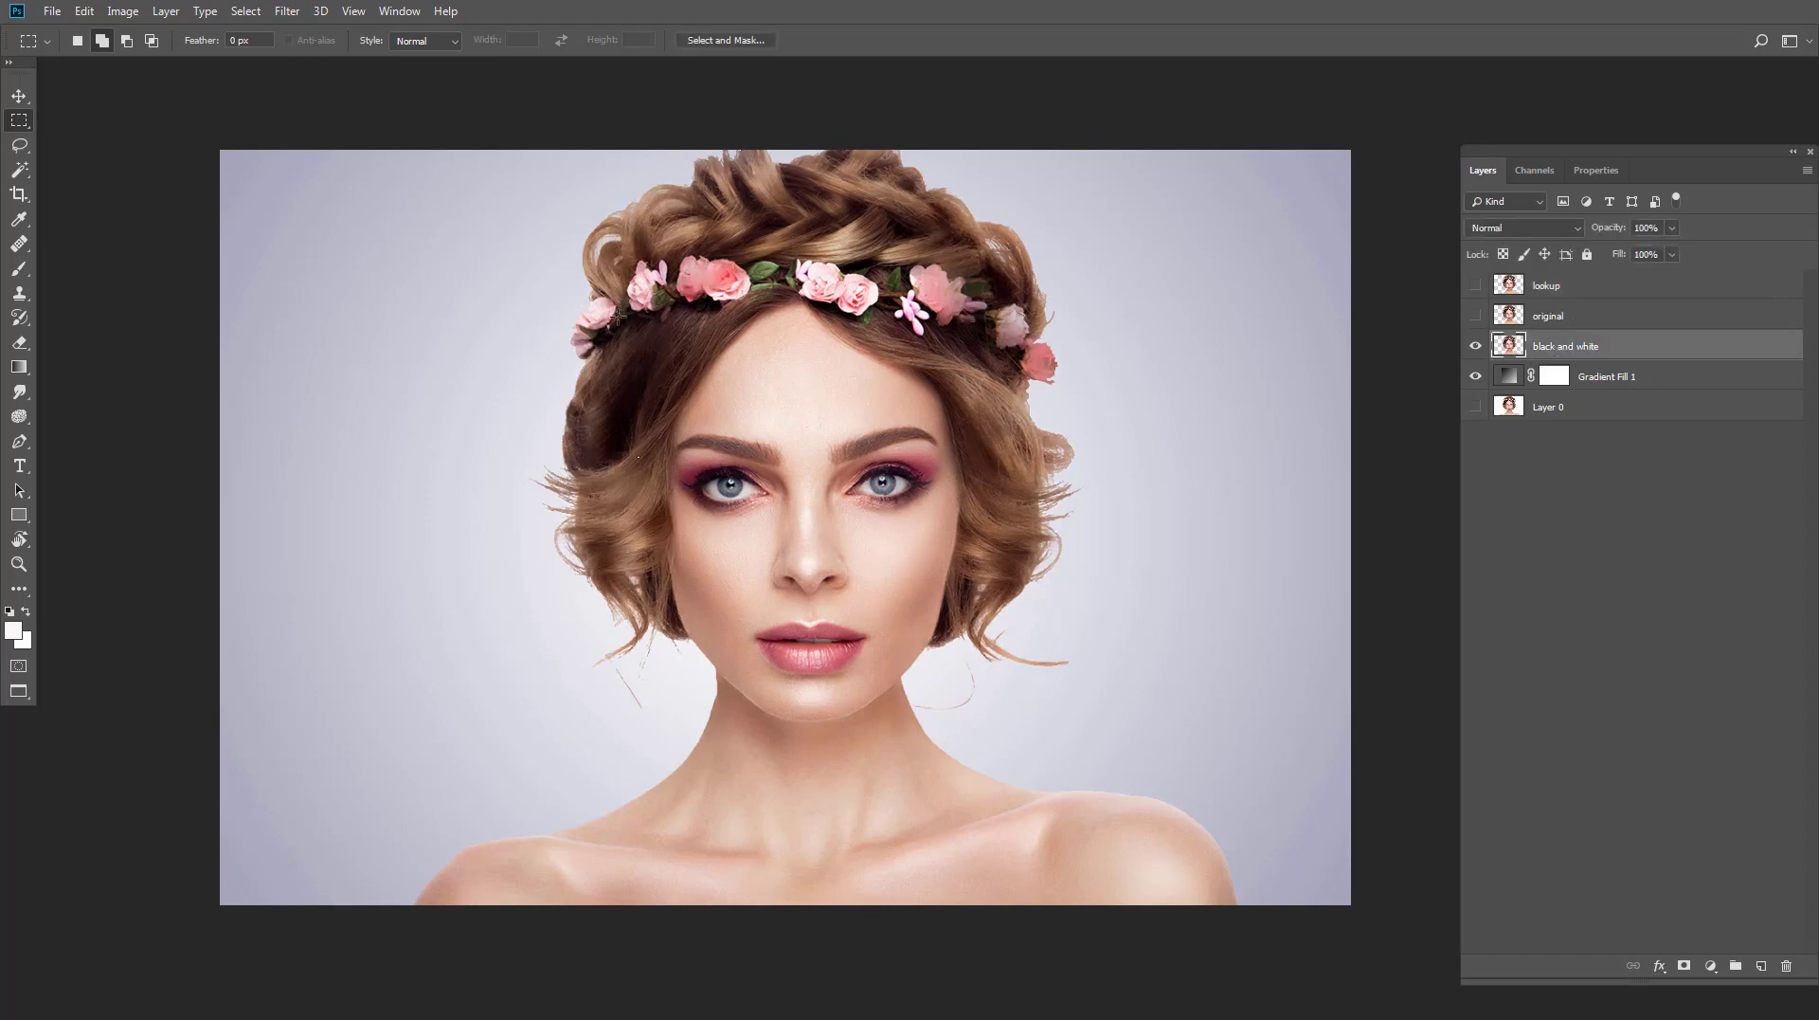
click(122, 12)
mouse_move(151, 60)
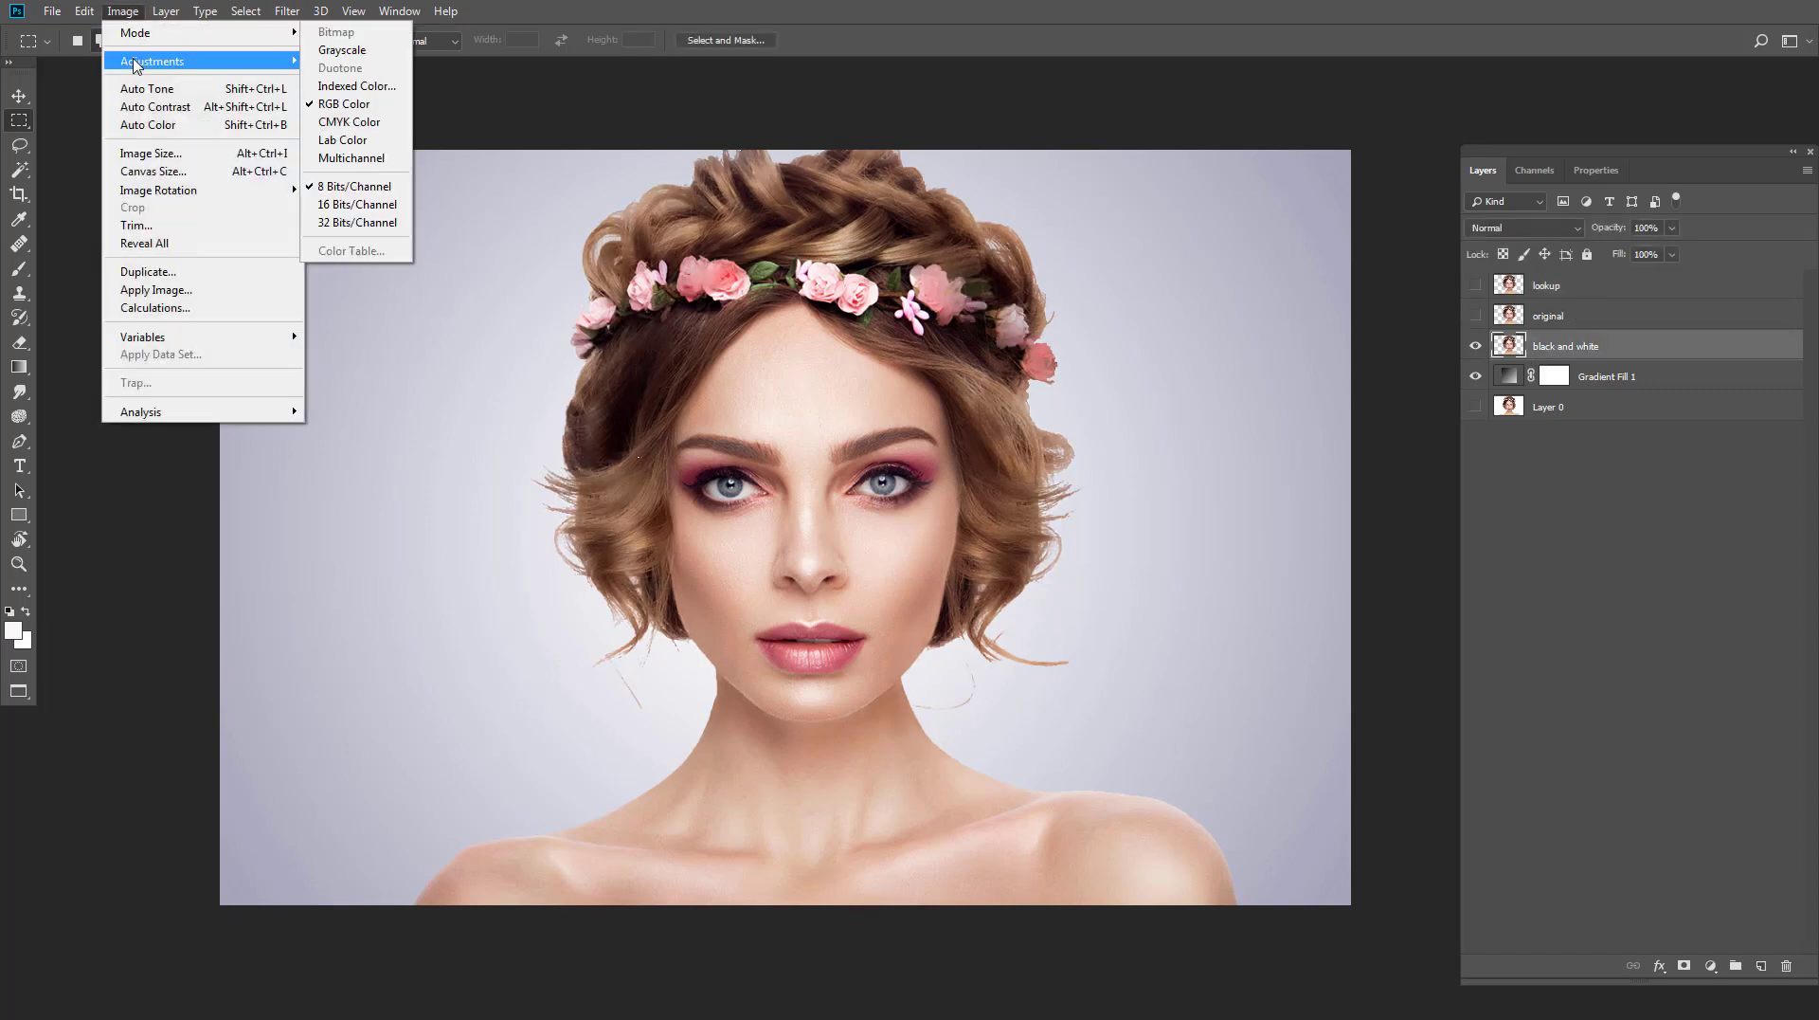
click(357, 196)
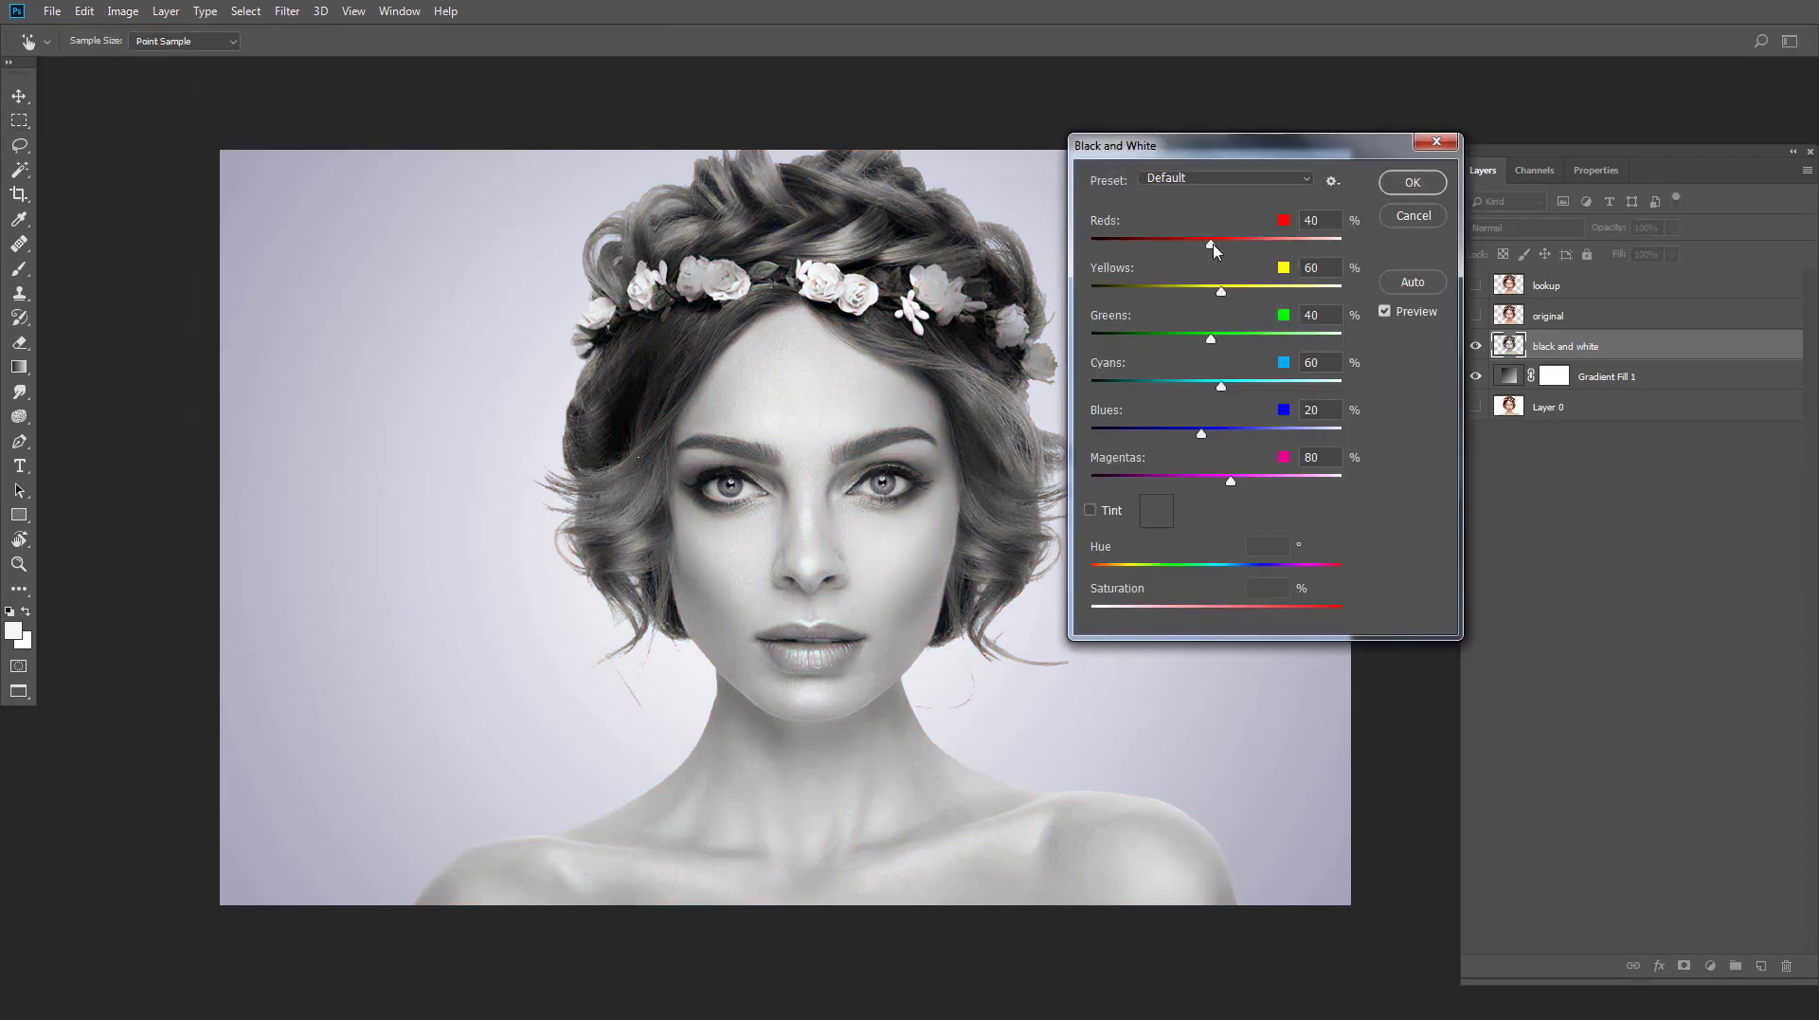
mouse_move(1215, 250)
mouse_down()
mouse_move(1165, 251)
mouse_move(1192, 249)
mouse_up()
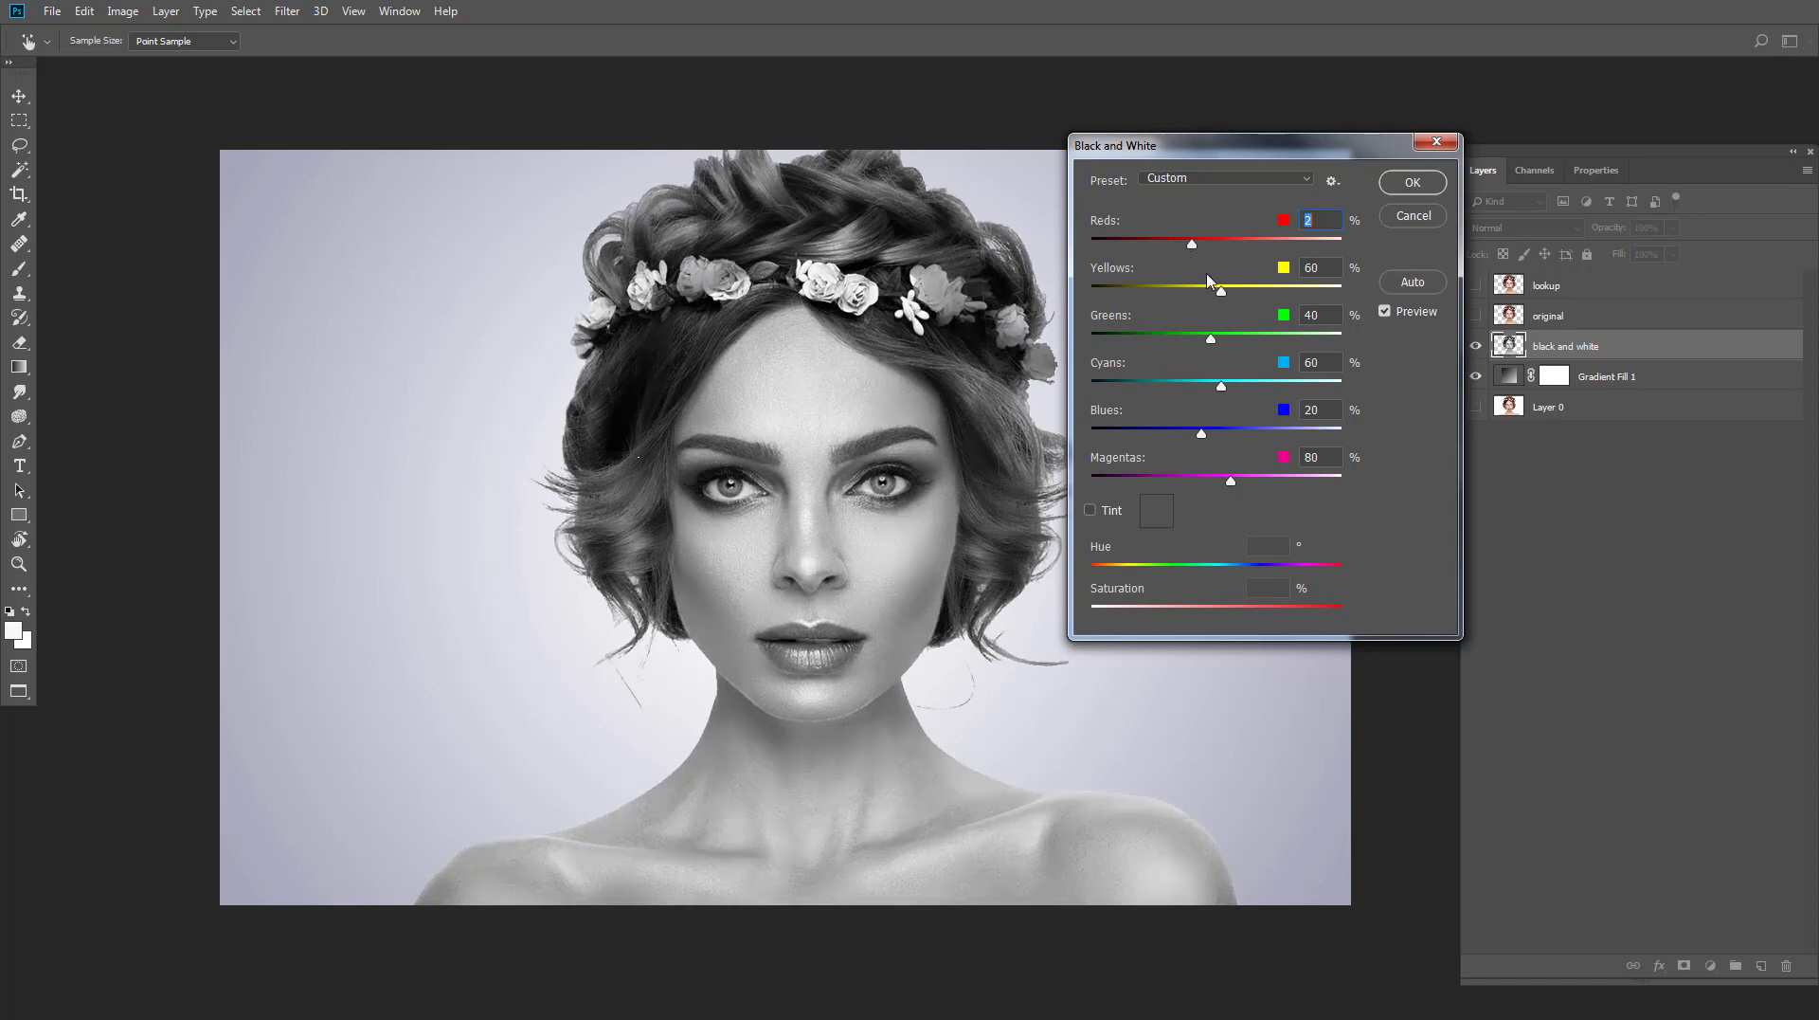
mouse_move(1221, 291)
mouse_down()
mouse_move(1238, 291)
mouse_move(1197, 340)
mouse_move(1239, 386)
mouse_up()
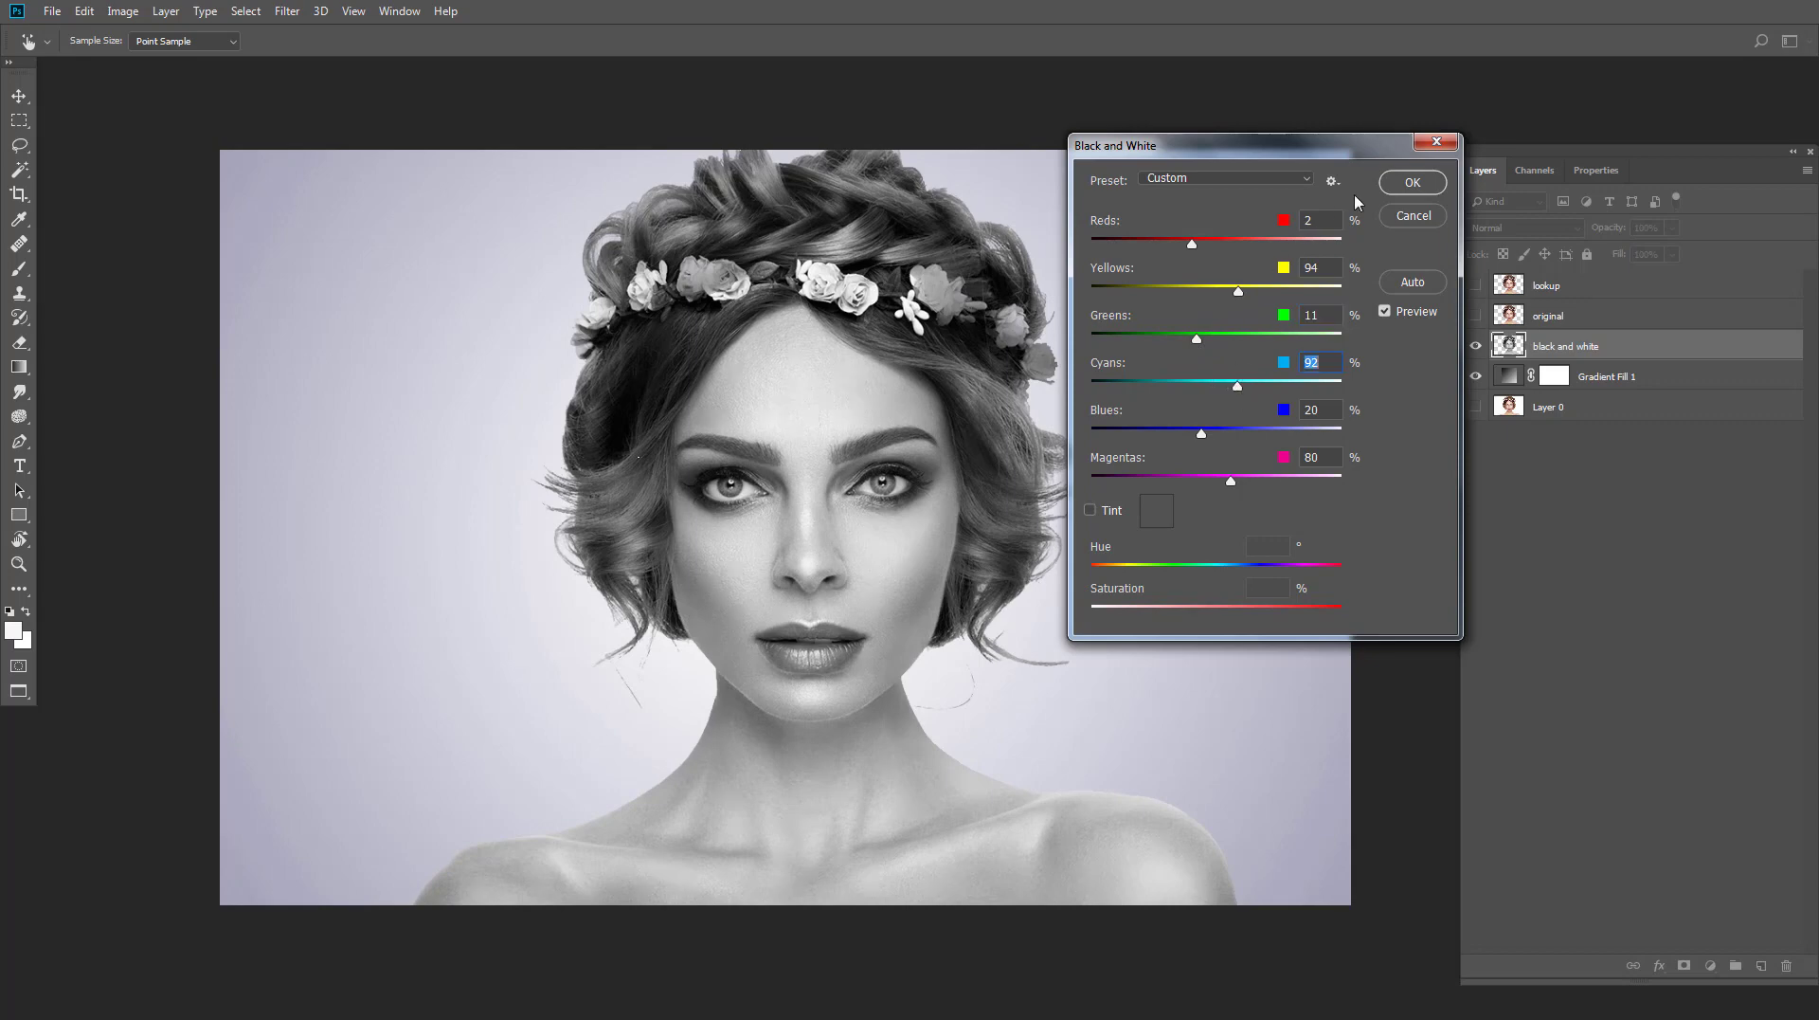
click(1412, 182)
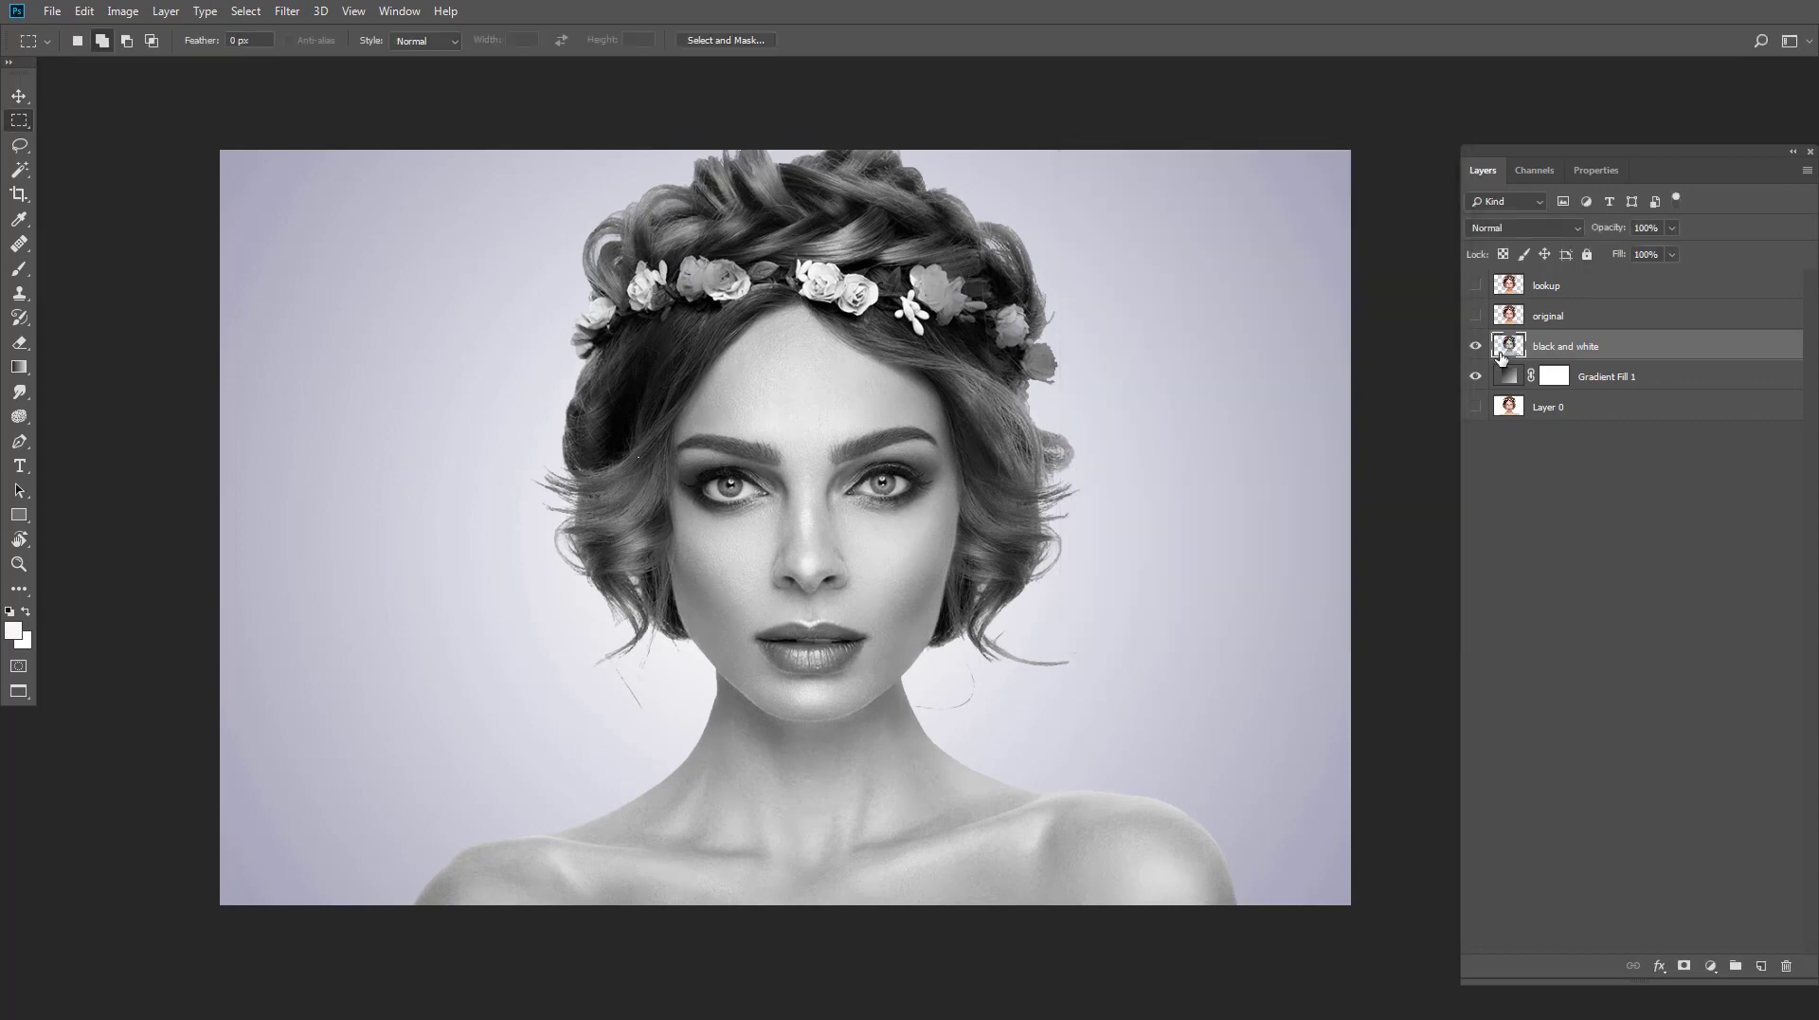
Step: Apply a HorrorBlue.3DL Color Lookup to the lookup layer for a cool teal tint
click(1535, 326)
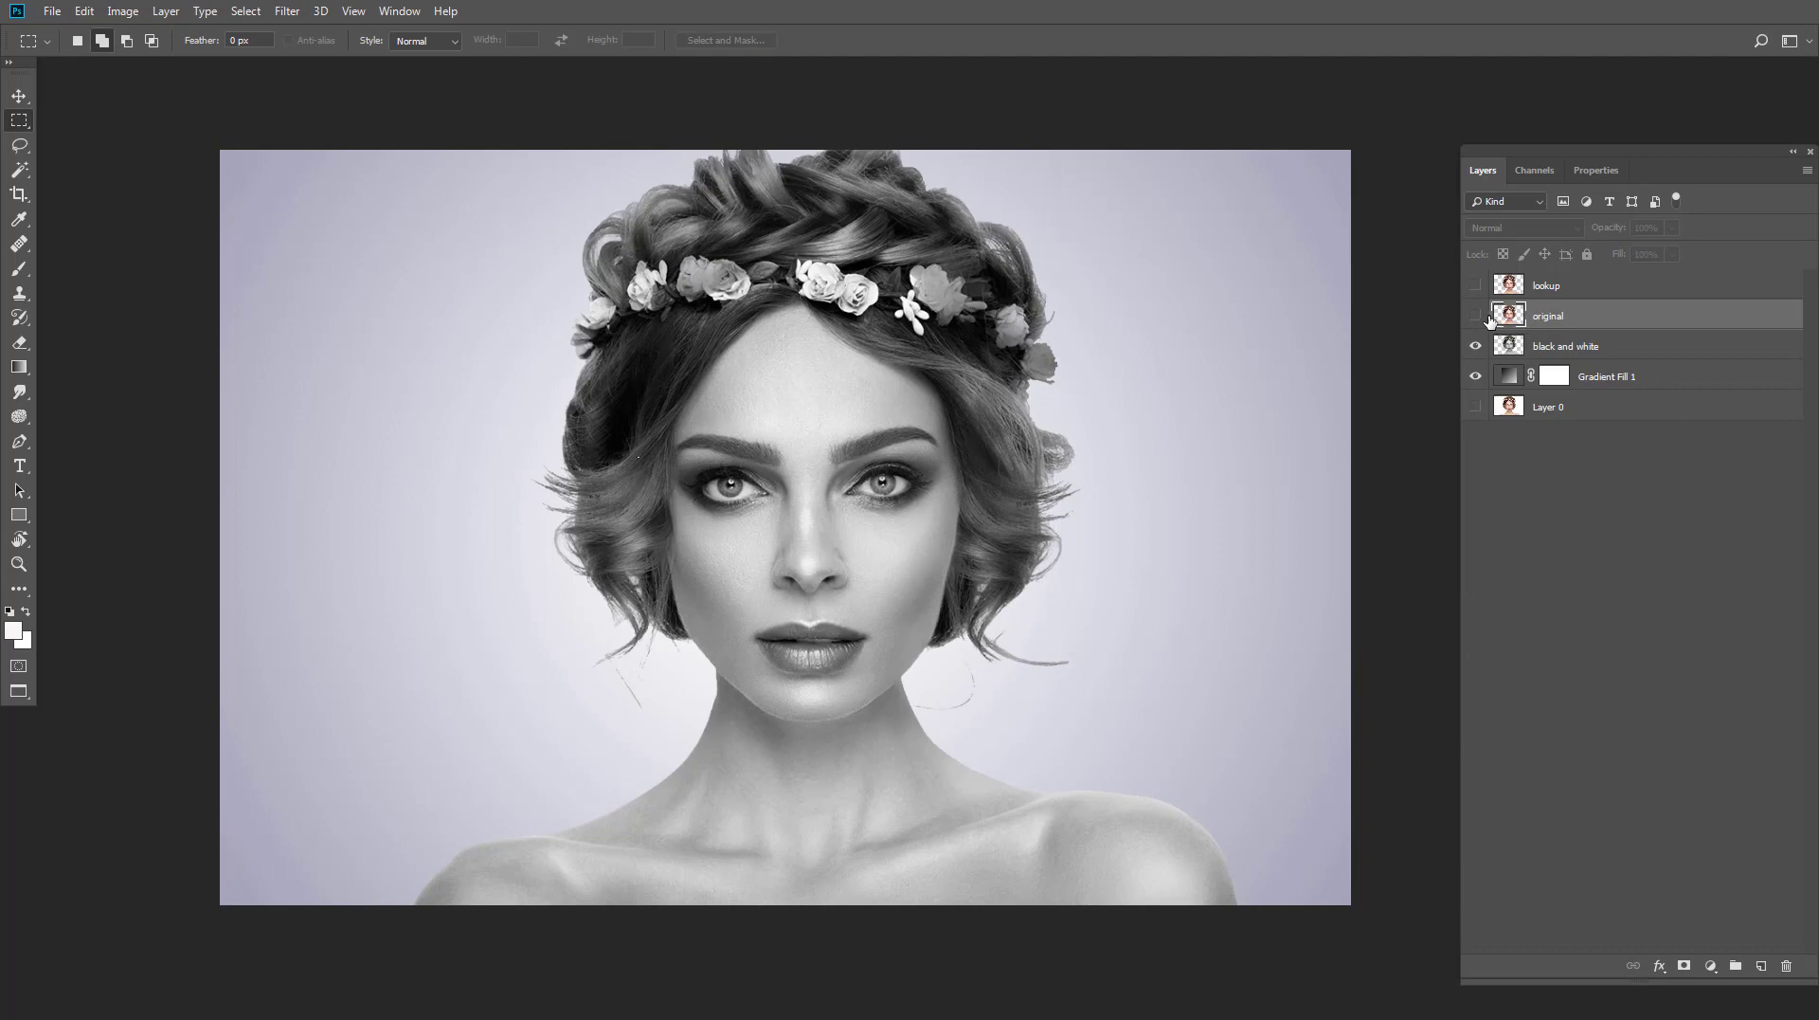
click(1528, 292)
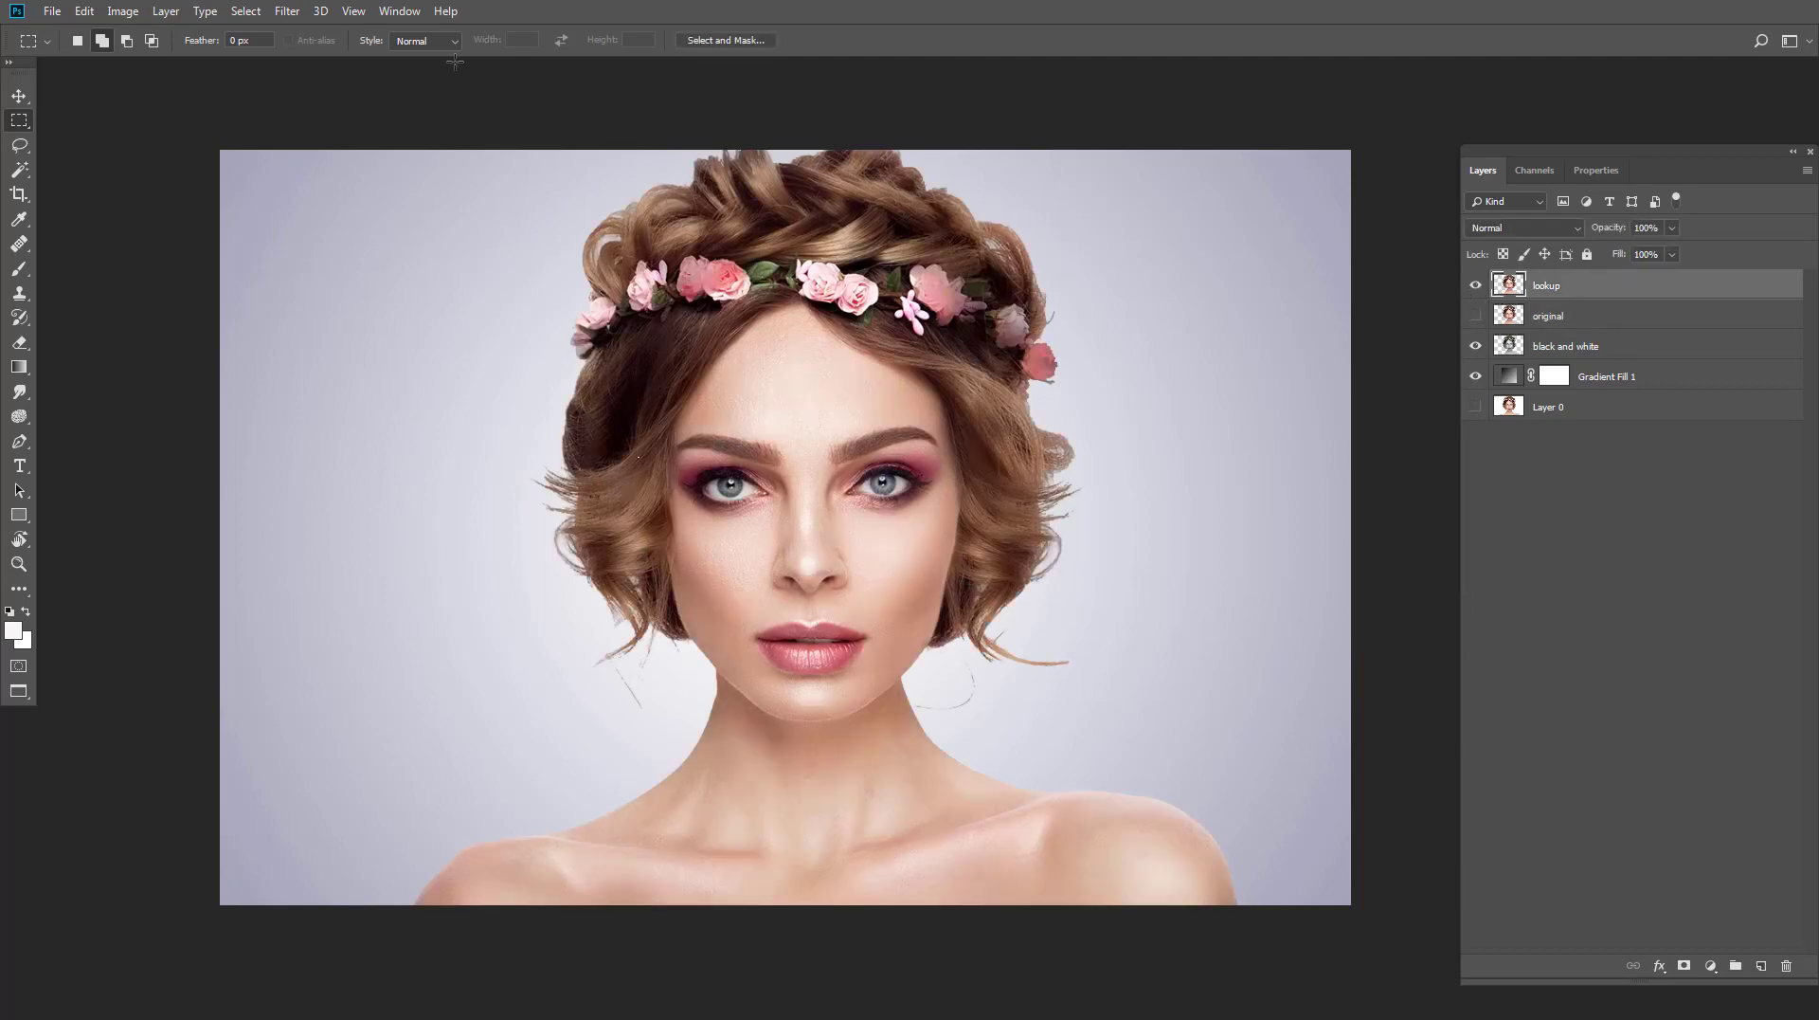
click(122, 10)
mouse_move(199, 61)
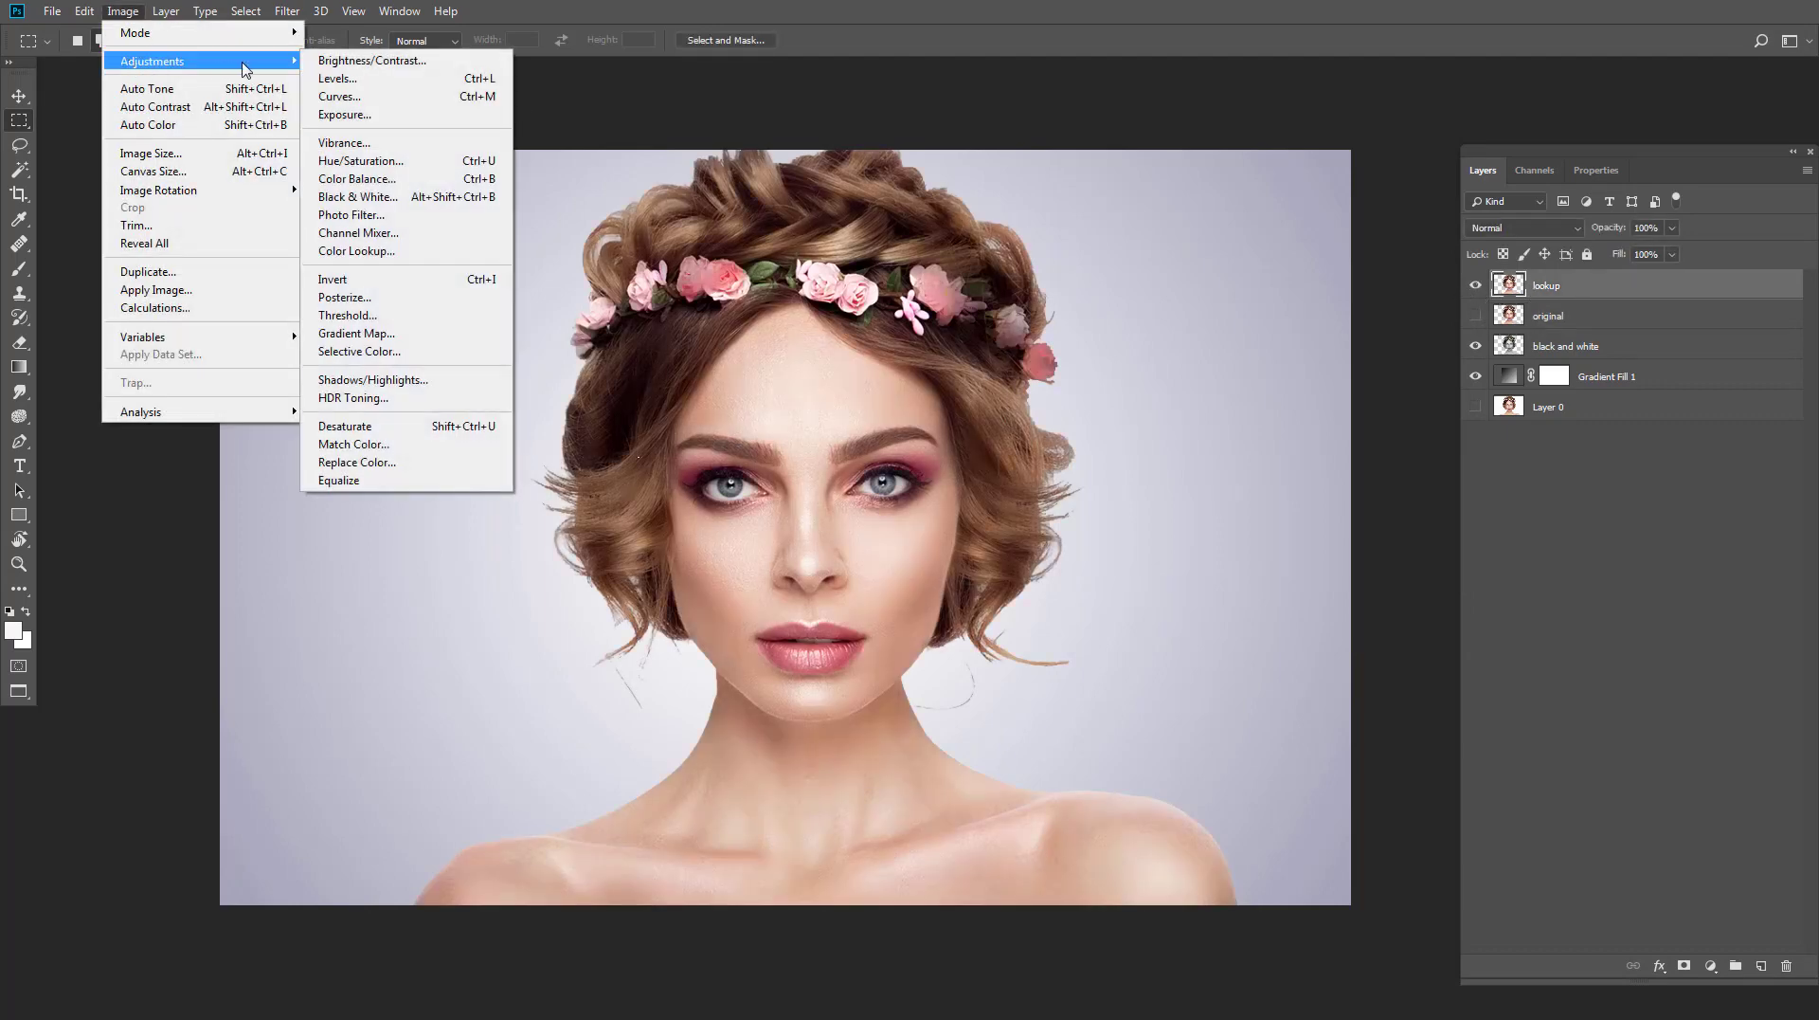
click(357, 250)
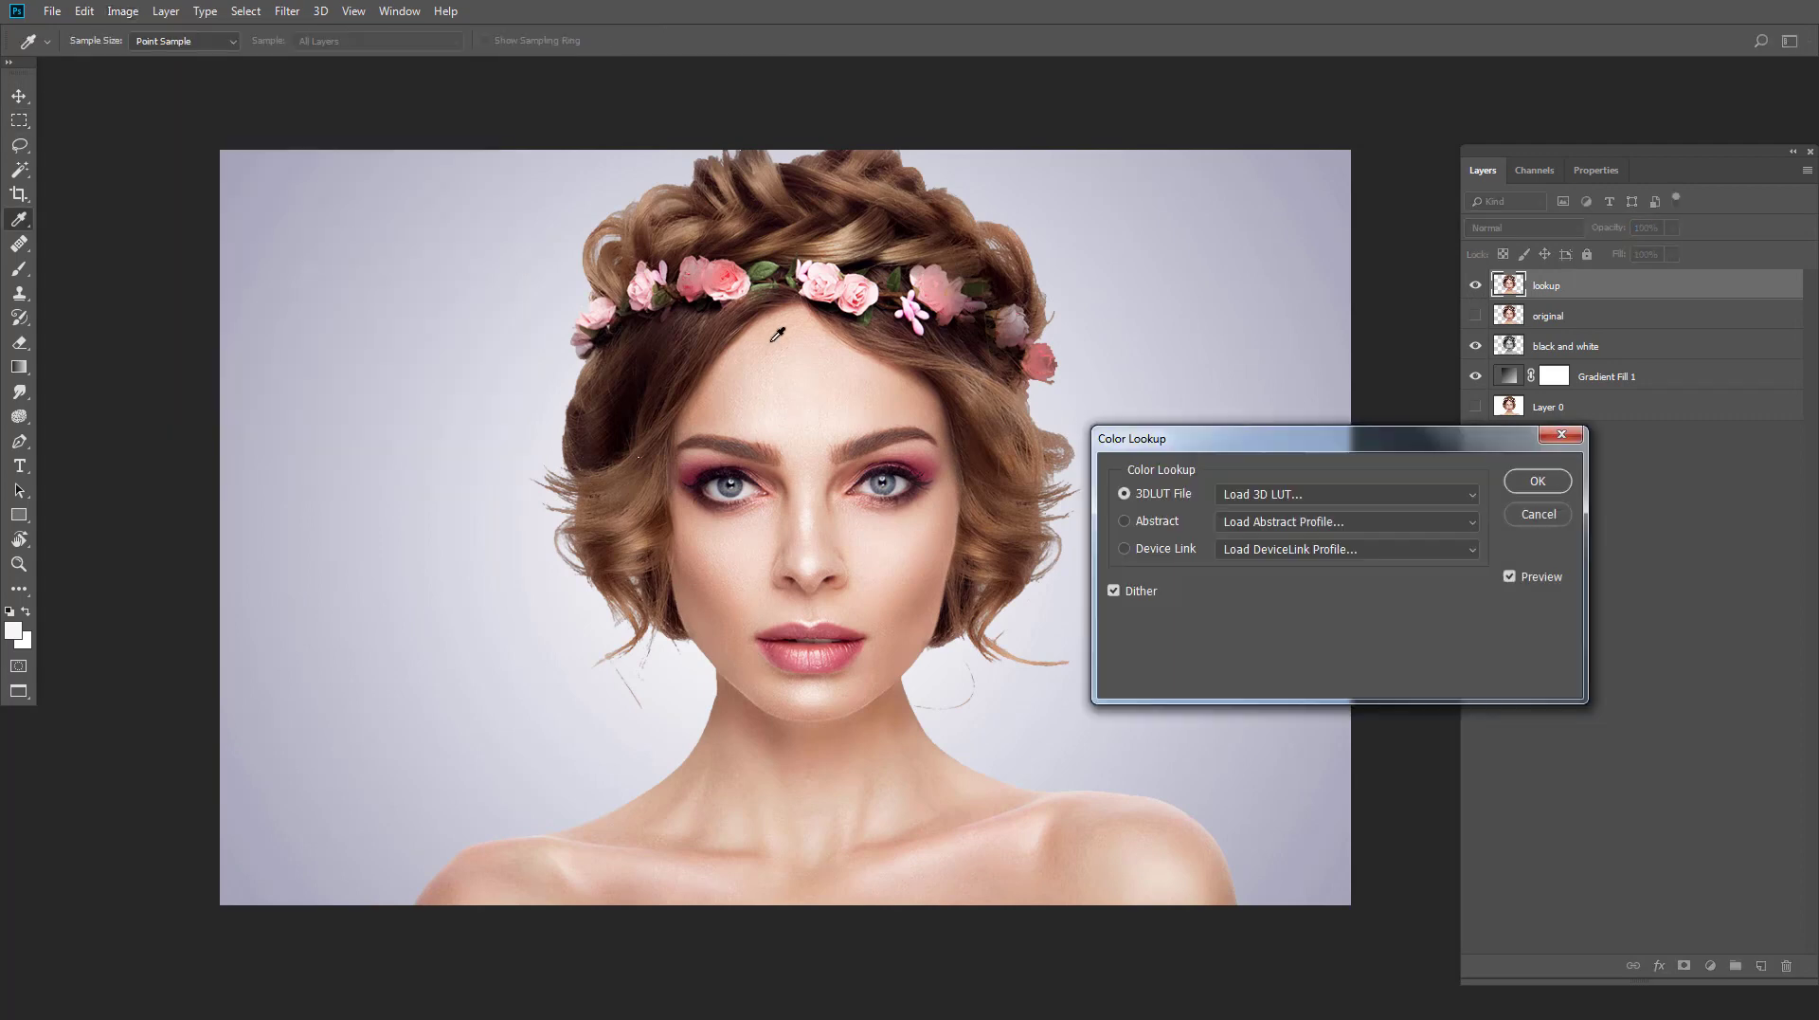
click(1269, 503)
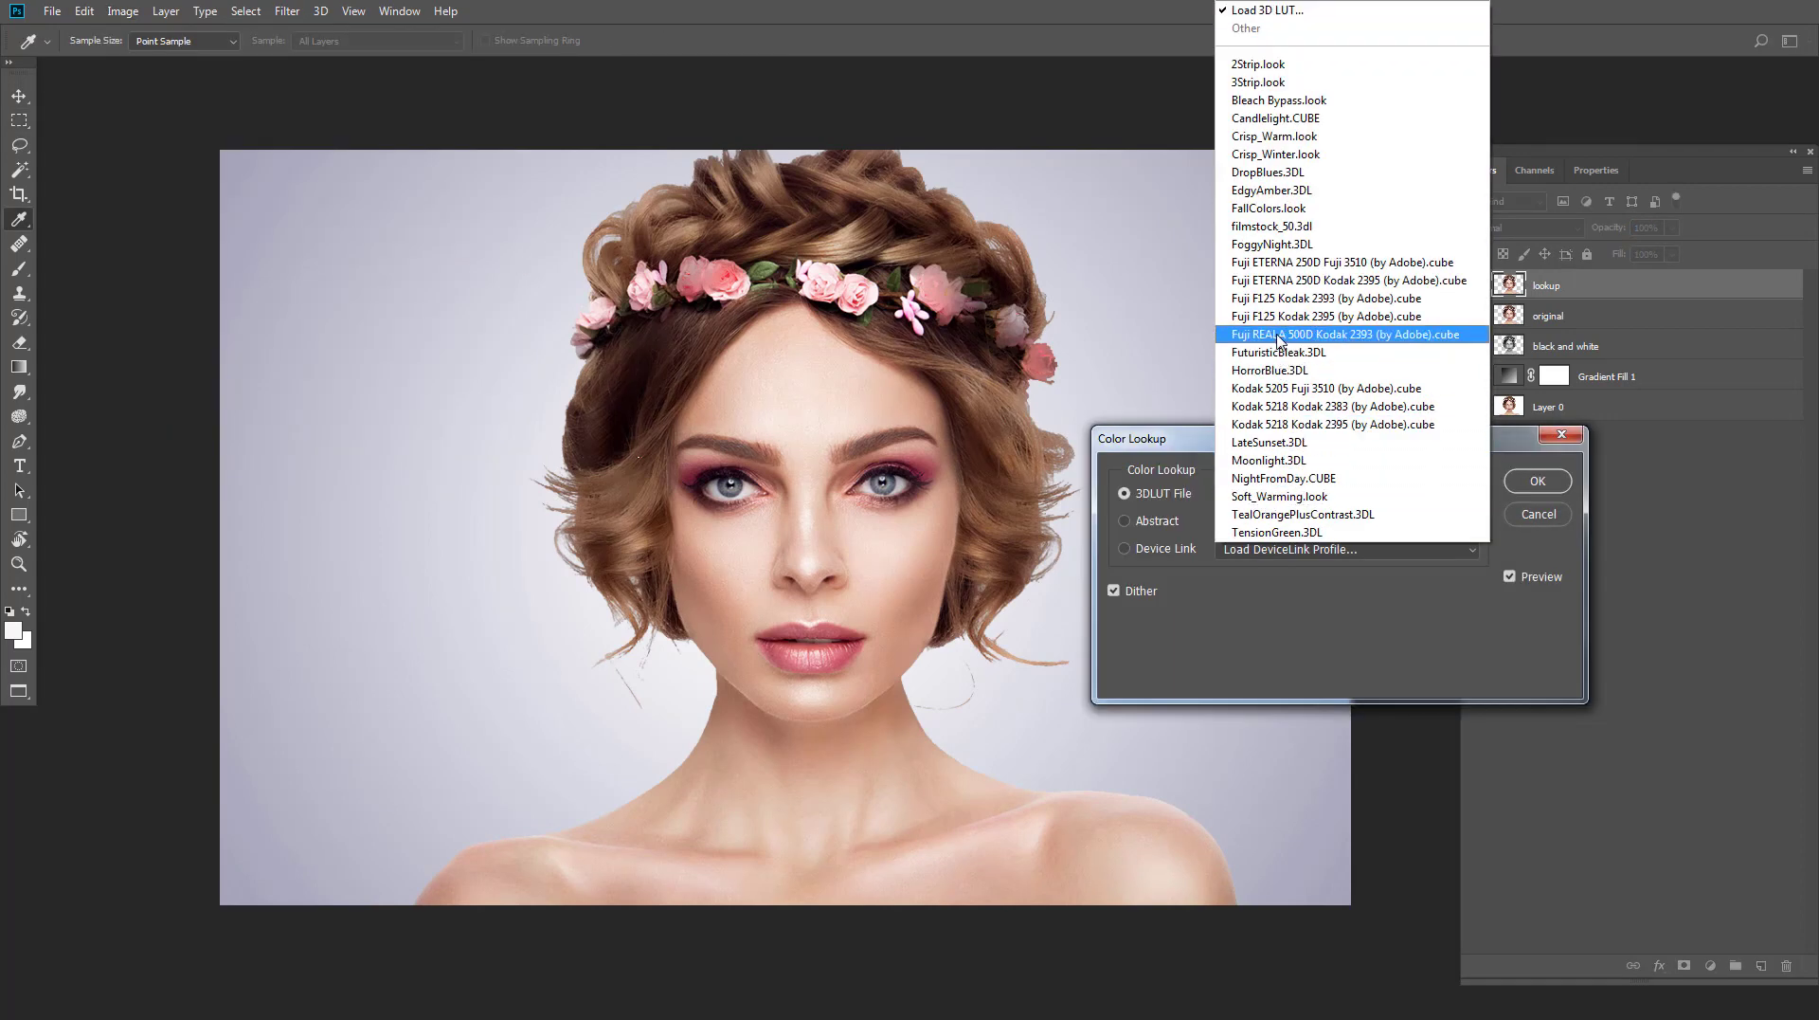
click(1270, 370)
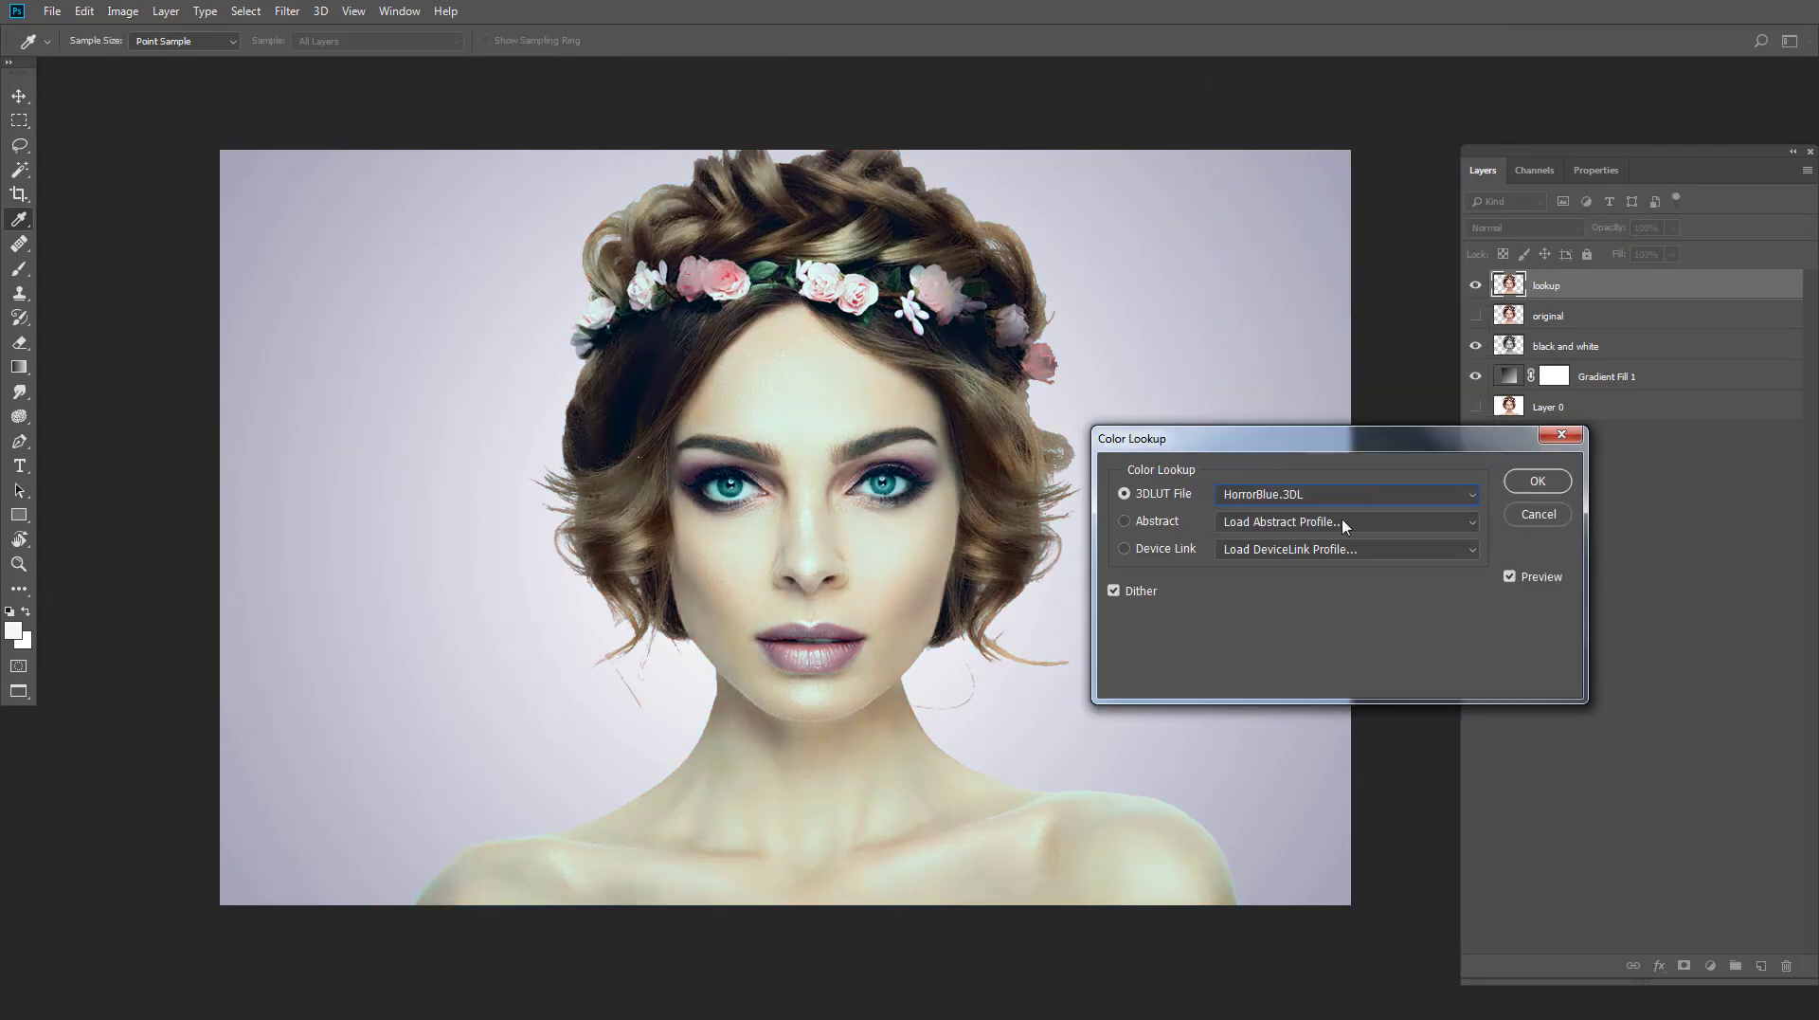
click(1537, 481)
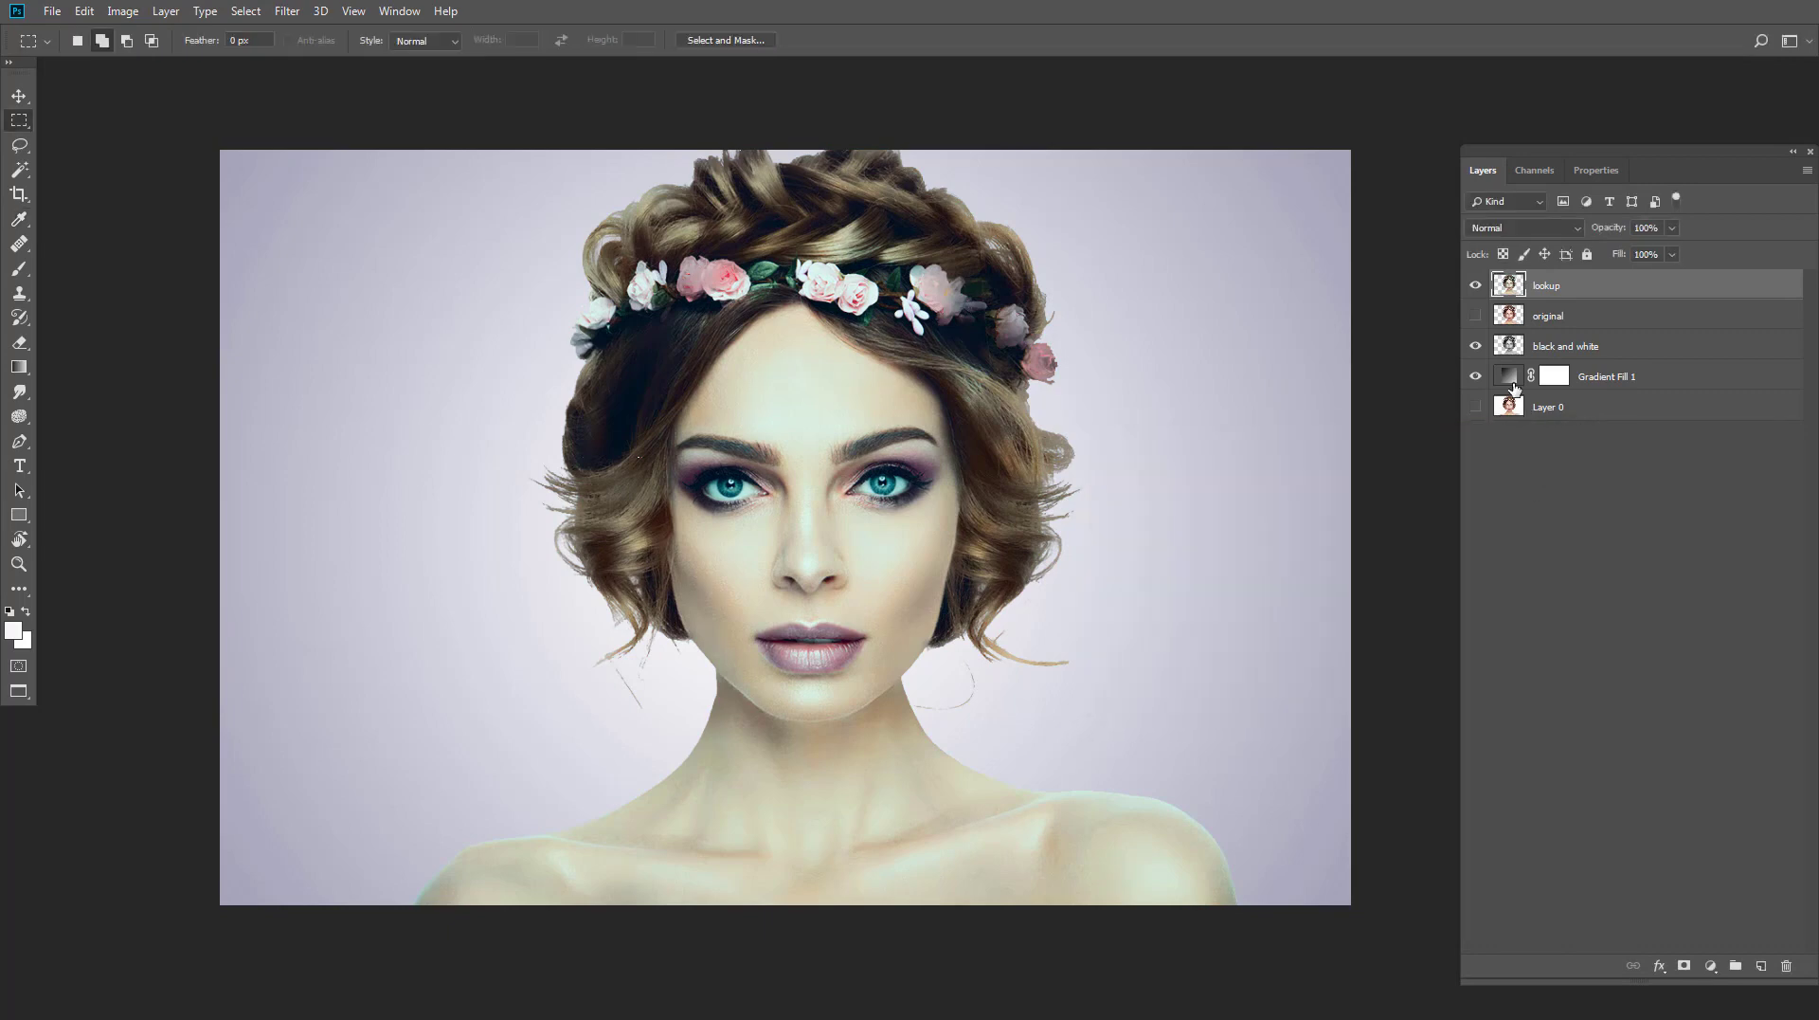
Step: Hide the lookup layer and give the black and white layer an inverted, fully black mask
click(1476, 286)
click(1550, 345)
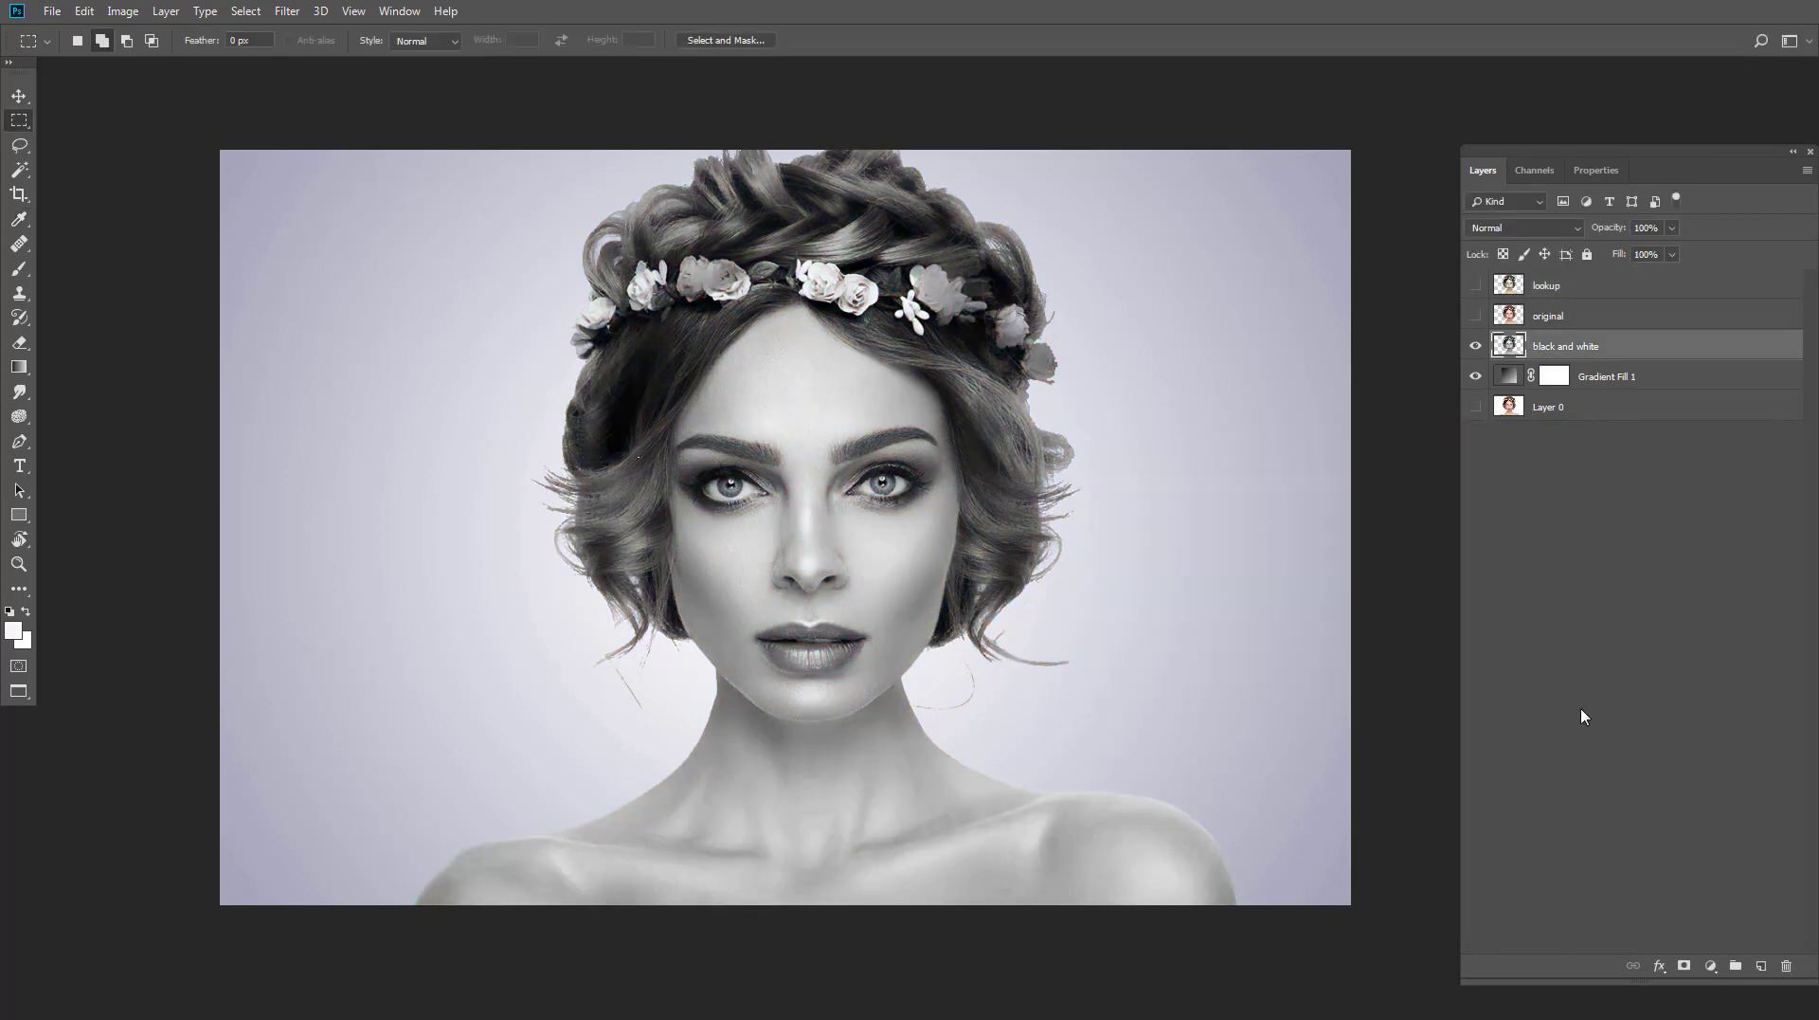
click(1684, 965)
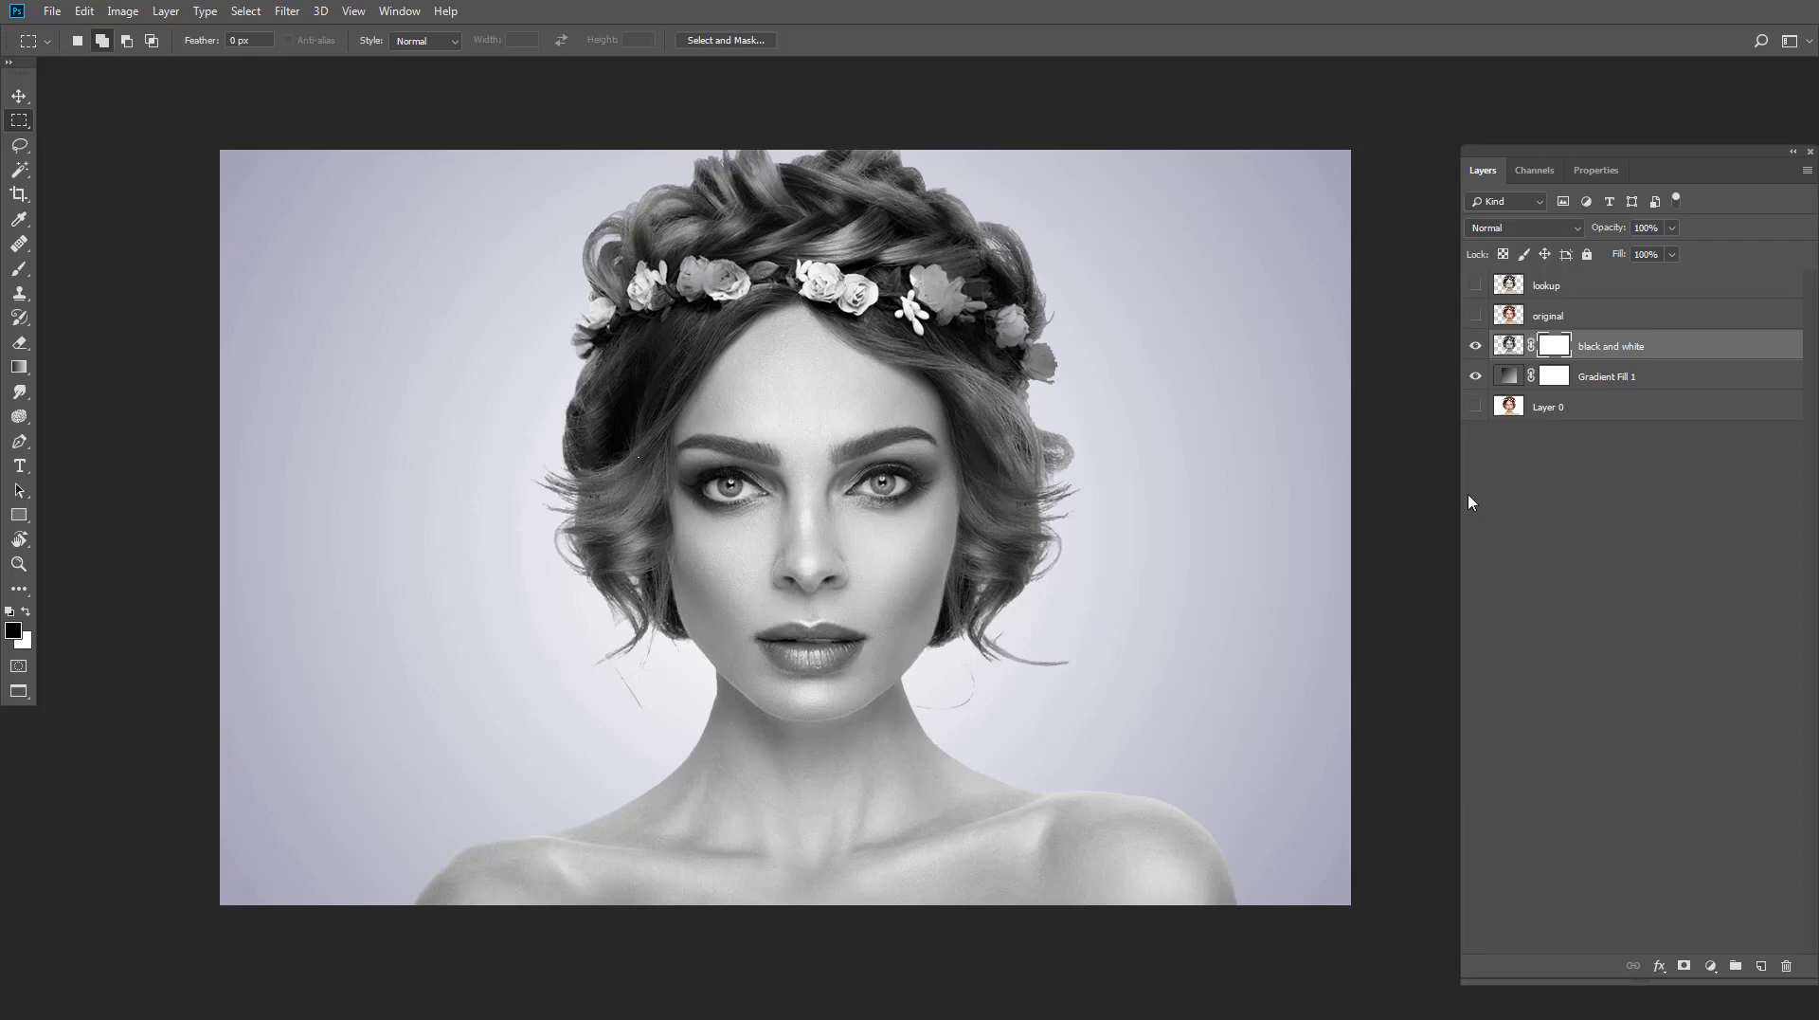
key(ctrl+i)
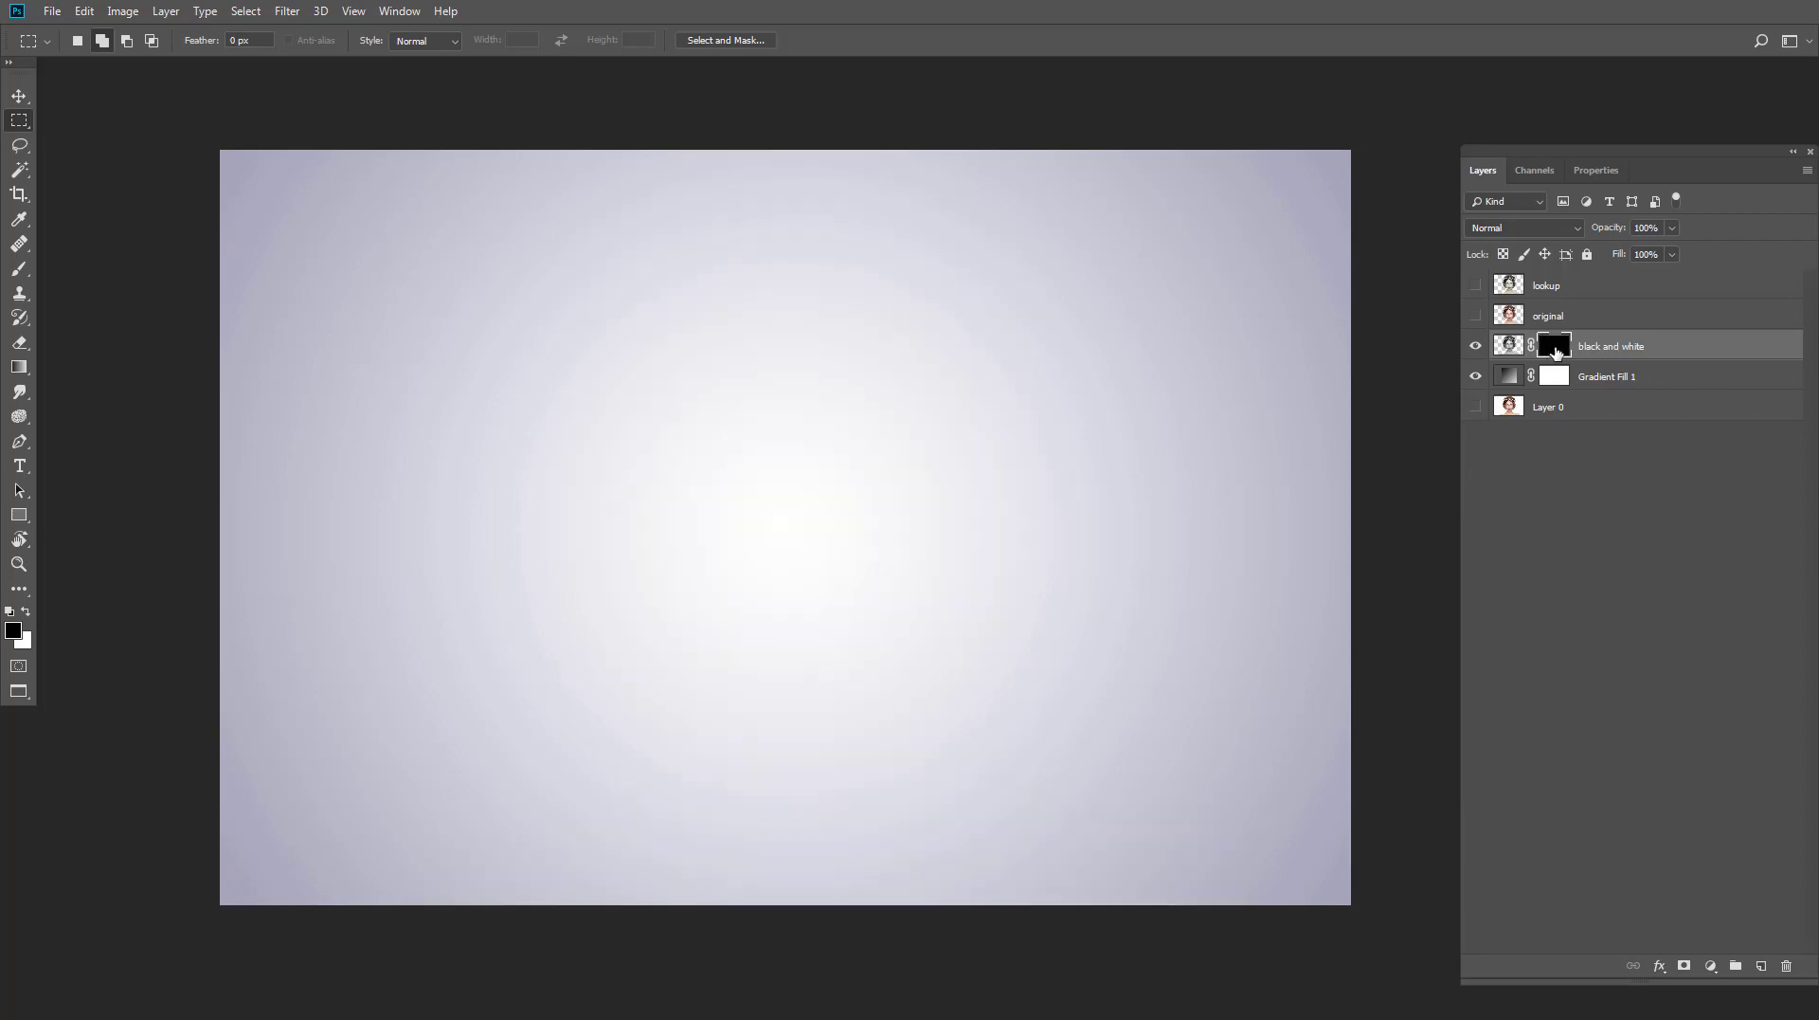
Step: Set up a white streaky hair brush at size 100 for painting the mask
click(27, 612)
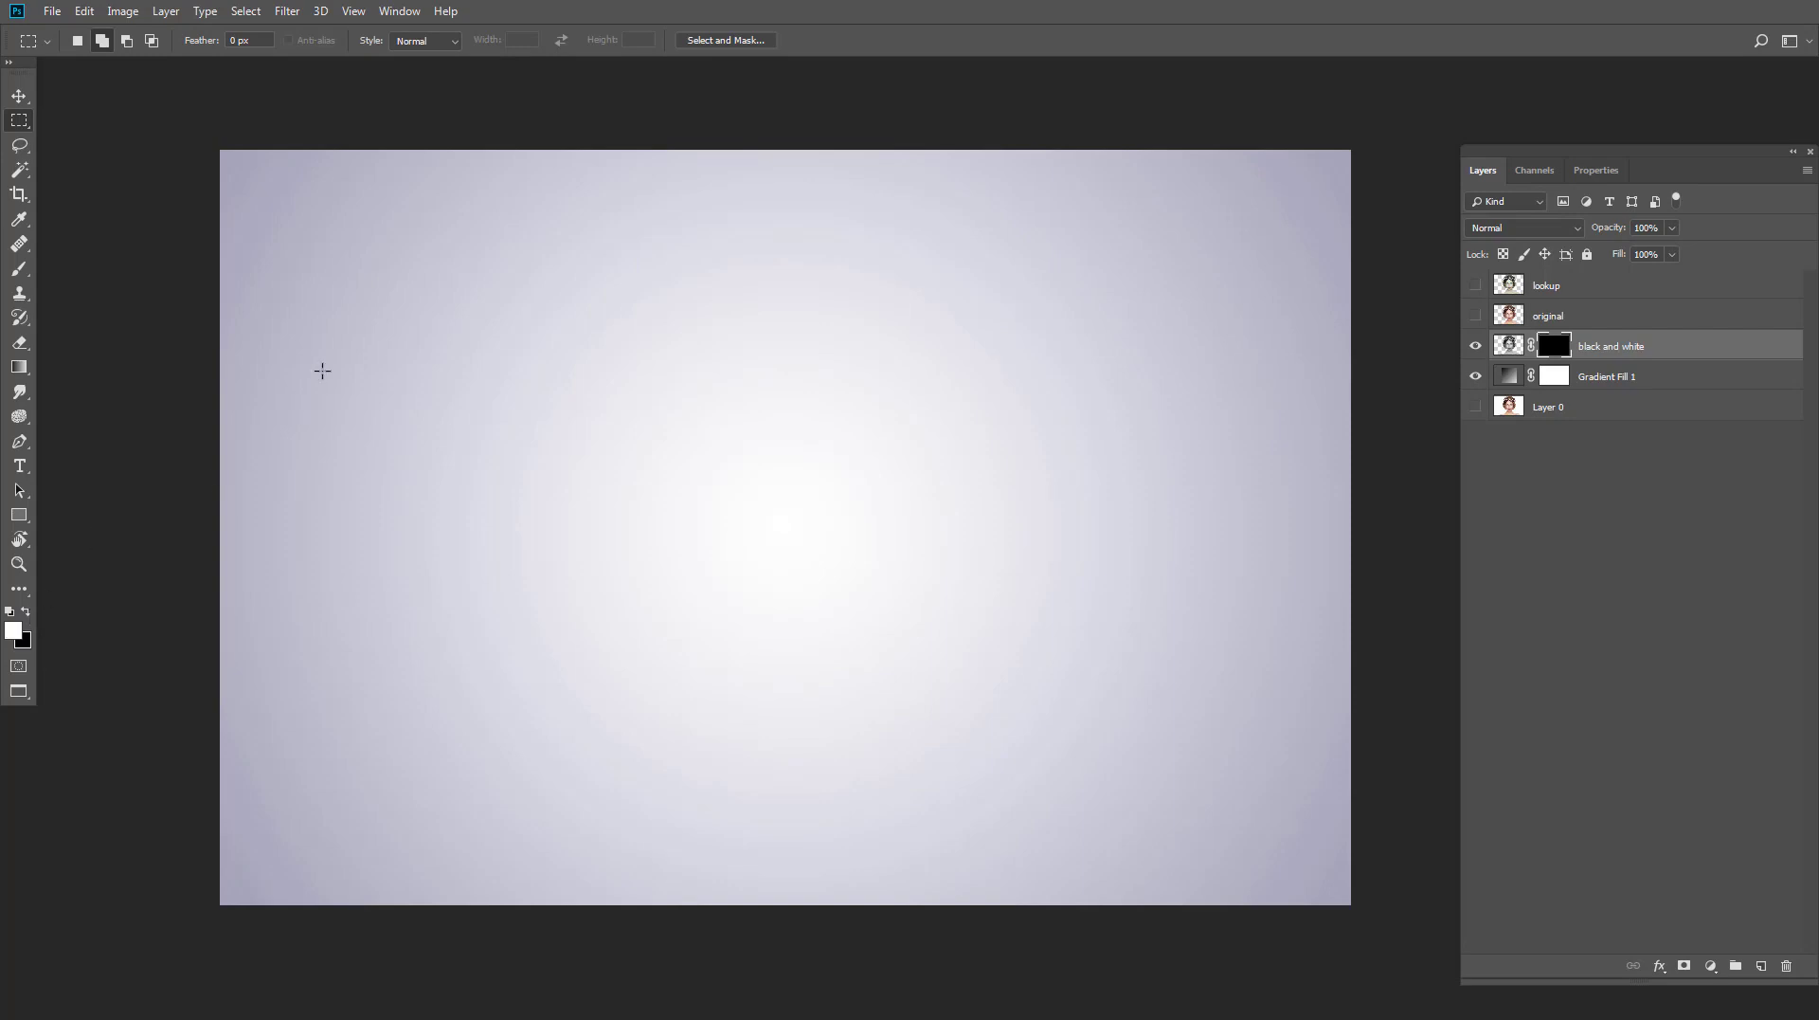
click(19, 272)
right_click(665, 305)
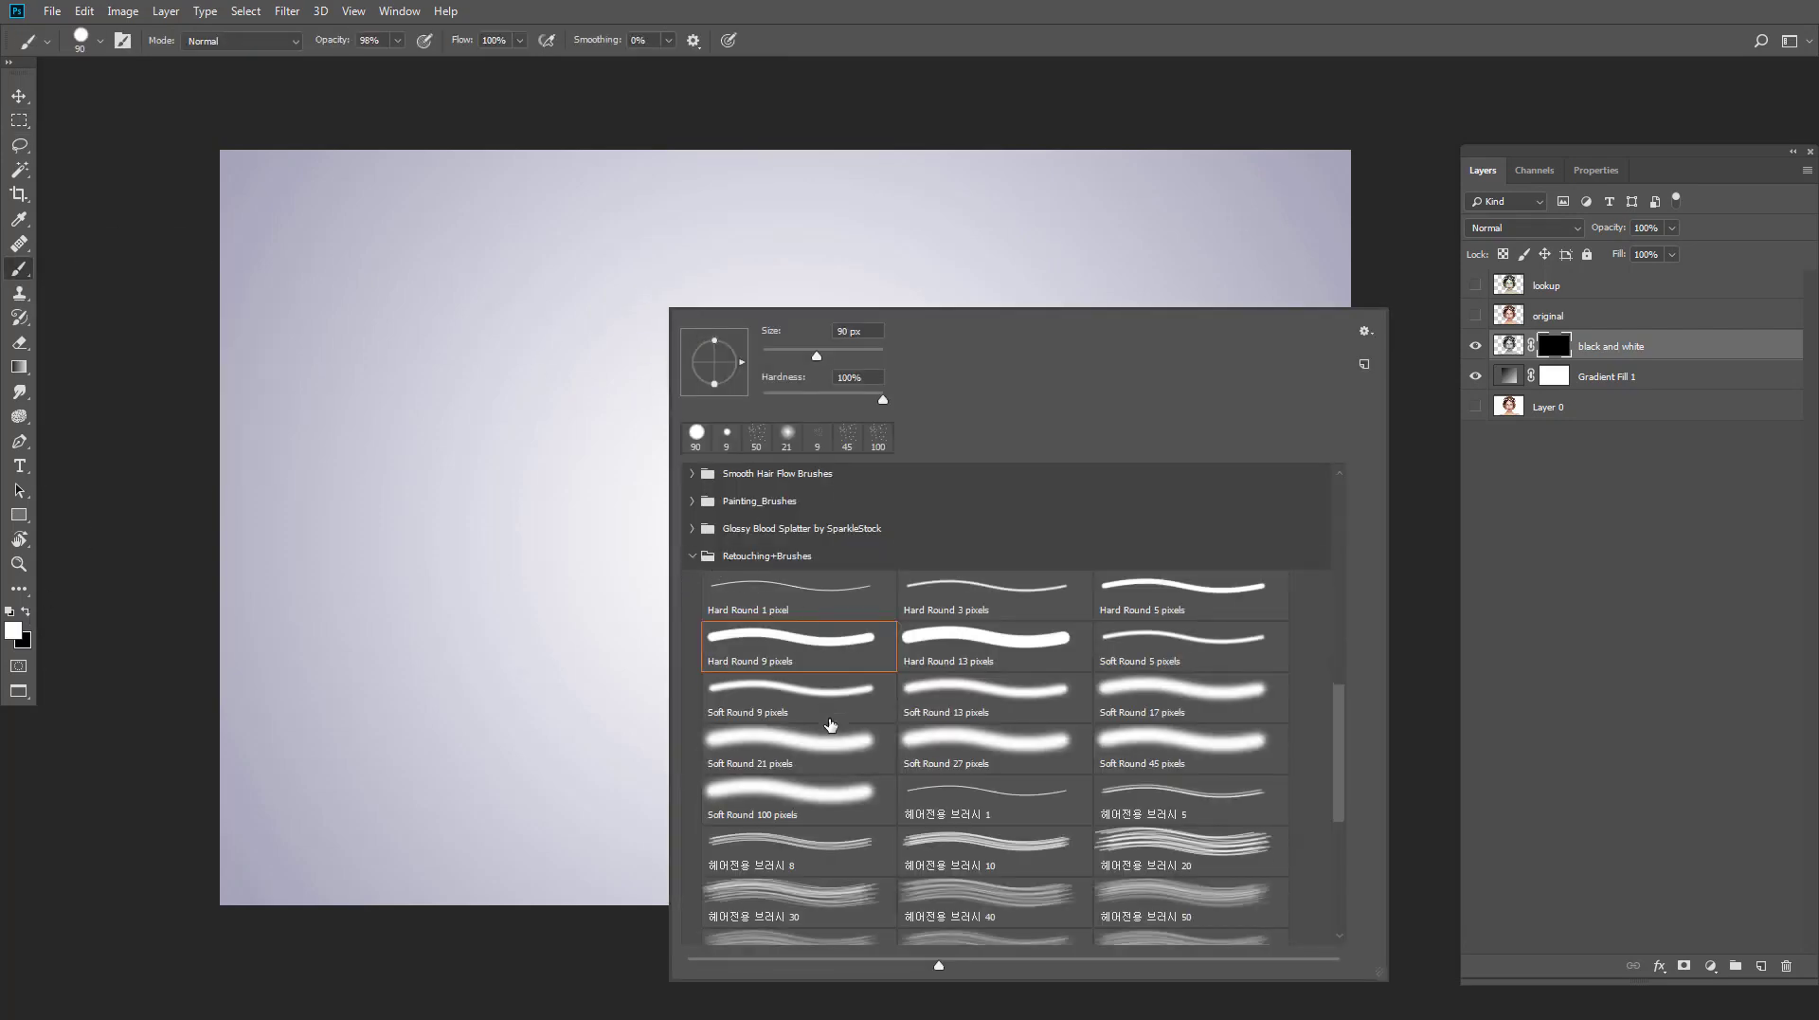
scroll(772, 616, down, 3)
click(785, 746)
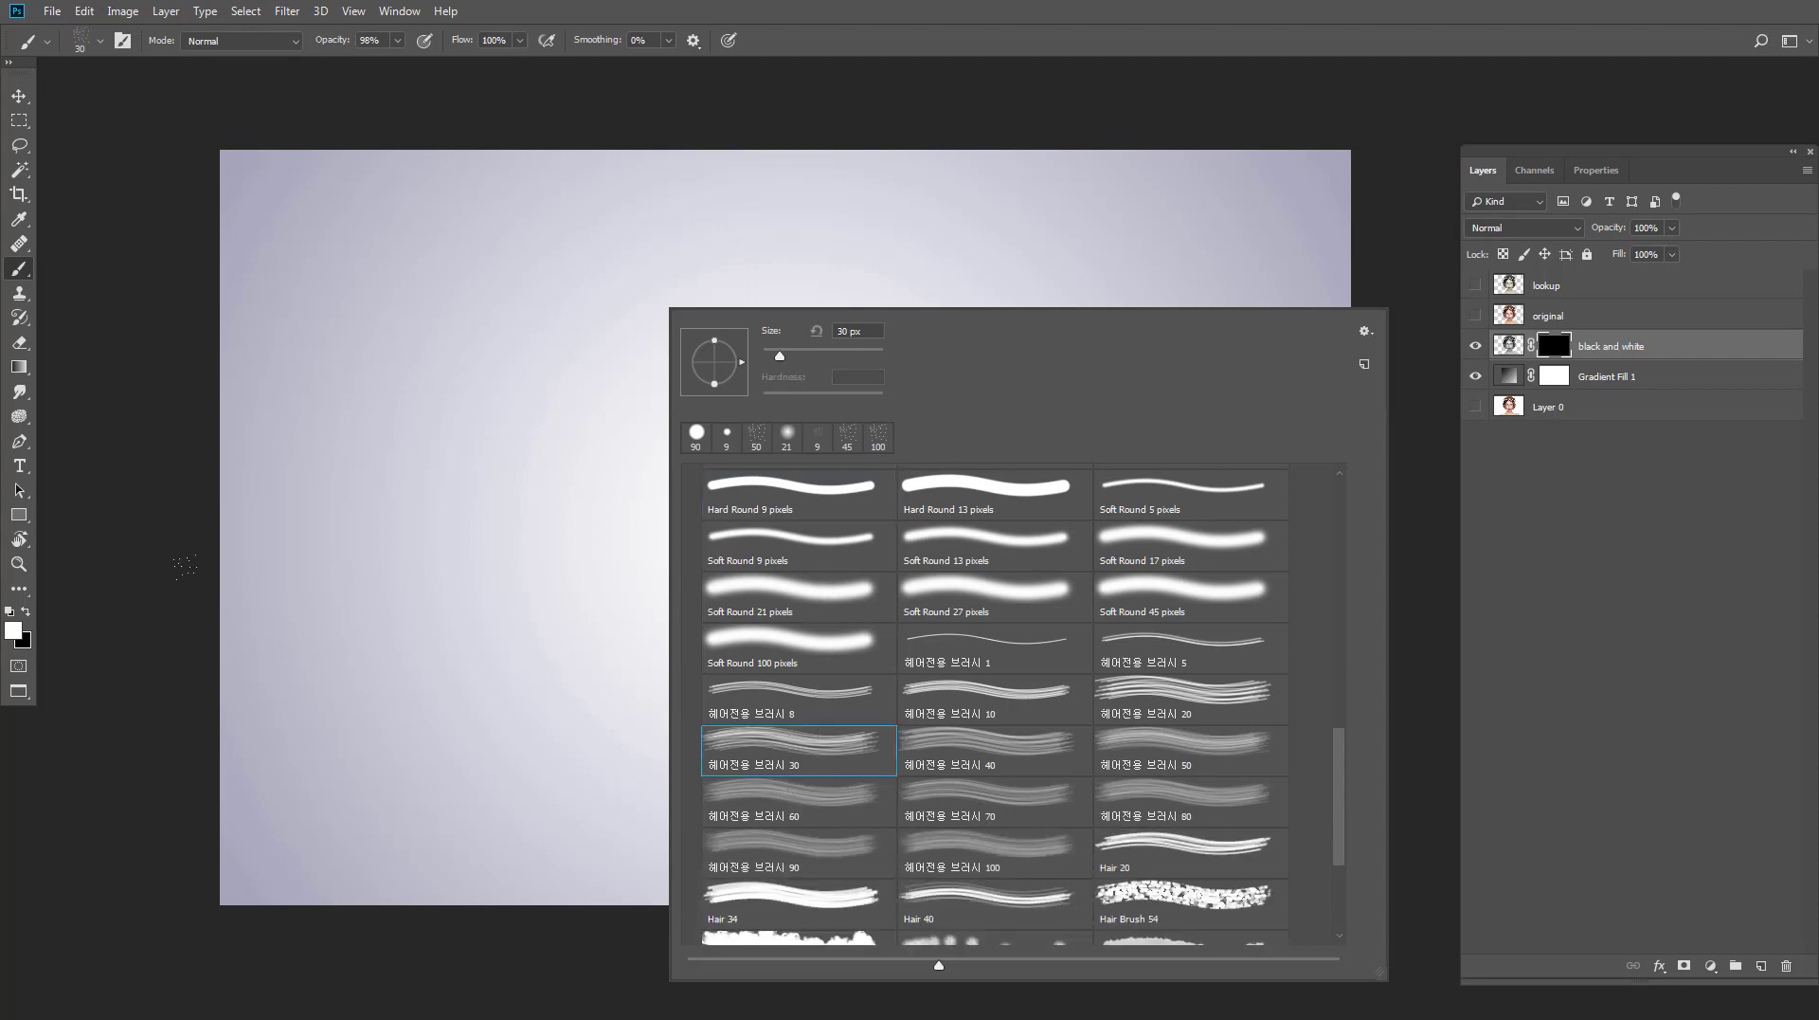
key(Return)
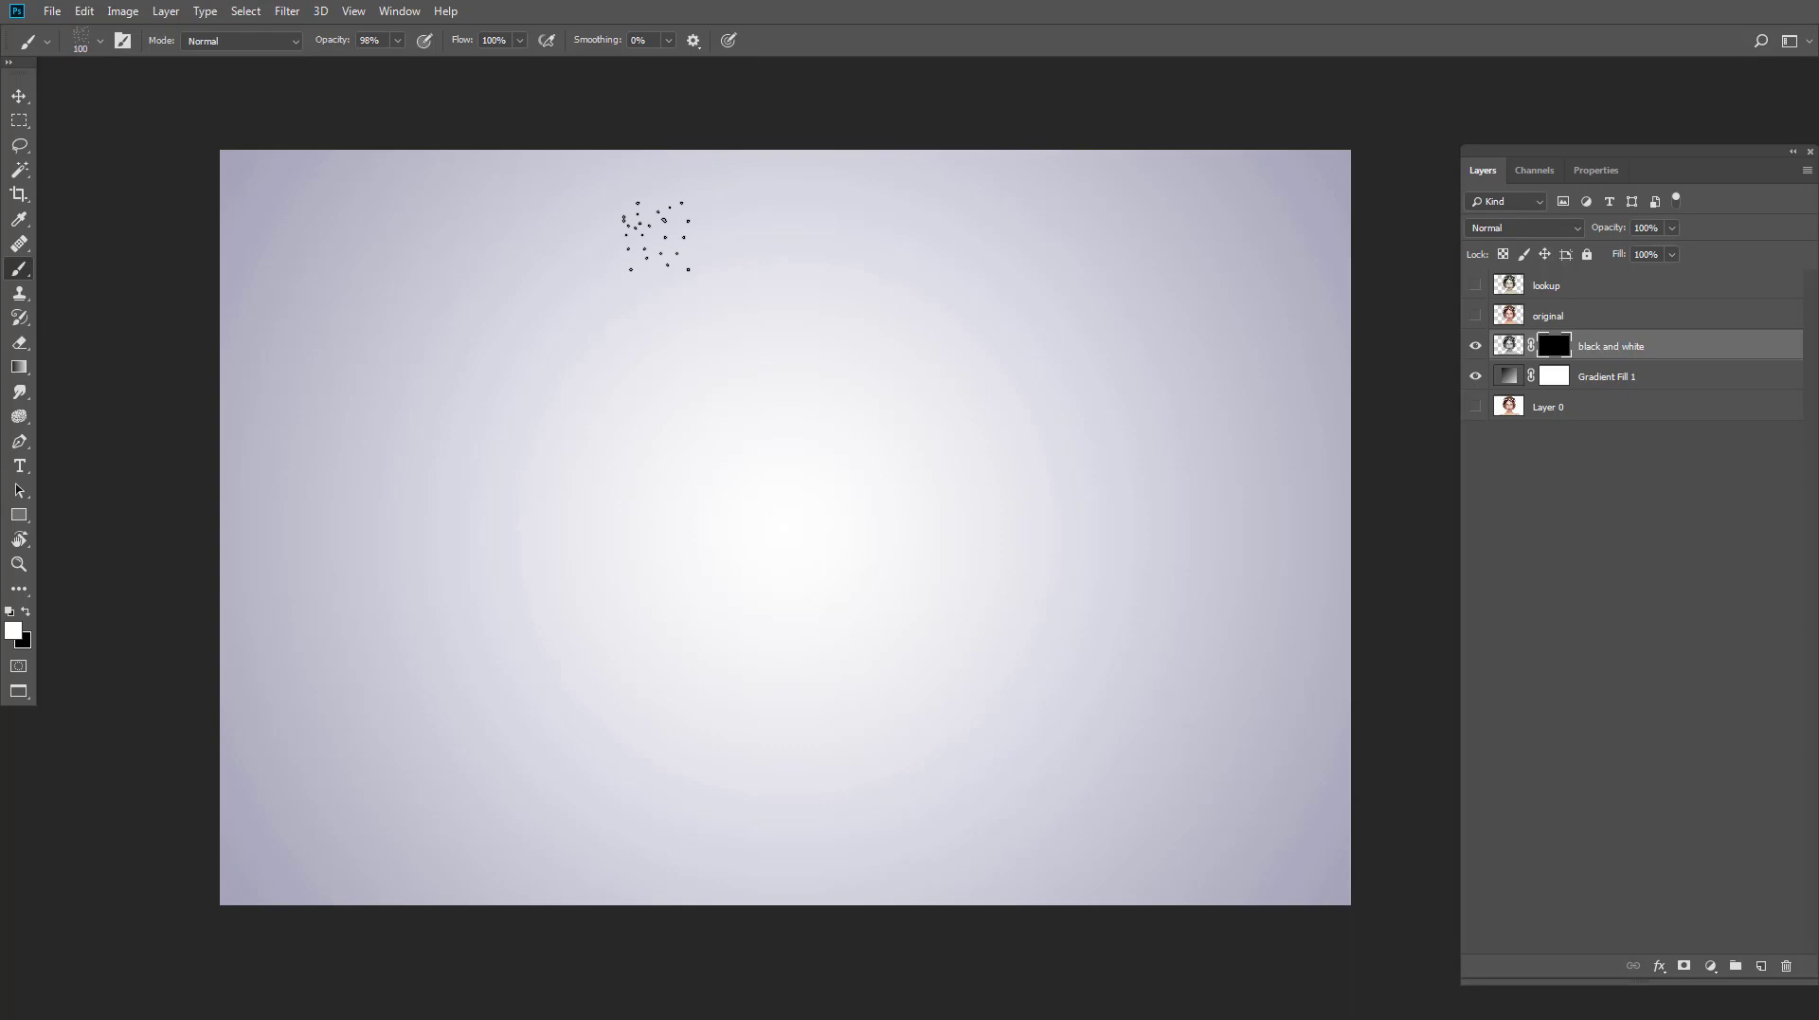
key(bracketright)
key(bracketright)
key(bracketleft)
key(bracketleft)
Step: Paint diagonal white hair-brush streaks on the black and white mask, enlarging the brush to 100, over hair, face and neck
mouse_move(856, 243)
mouse_down()
mouse_move(662, 446)
mouse_move(502, 488)
mouse_up()
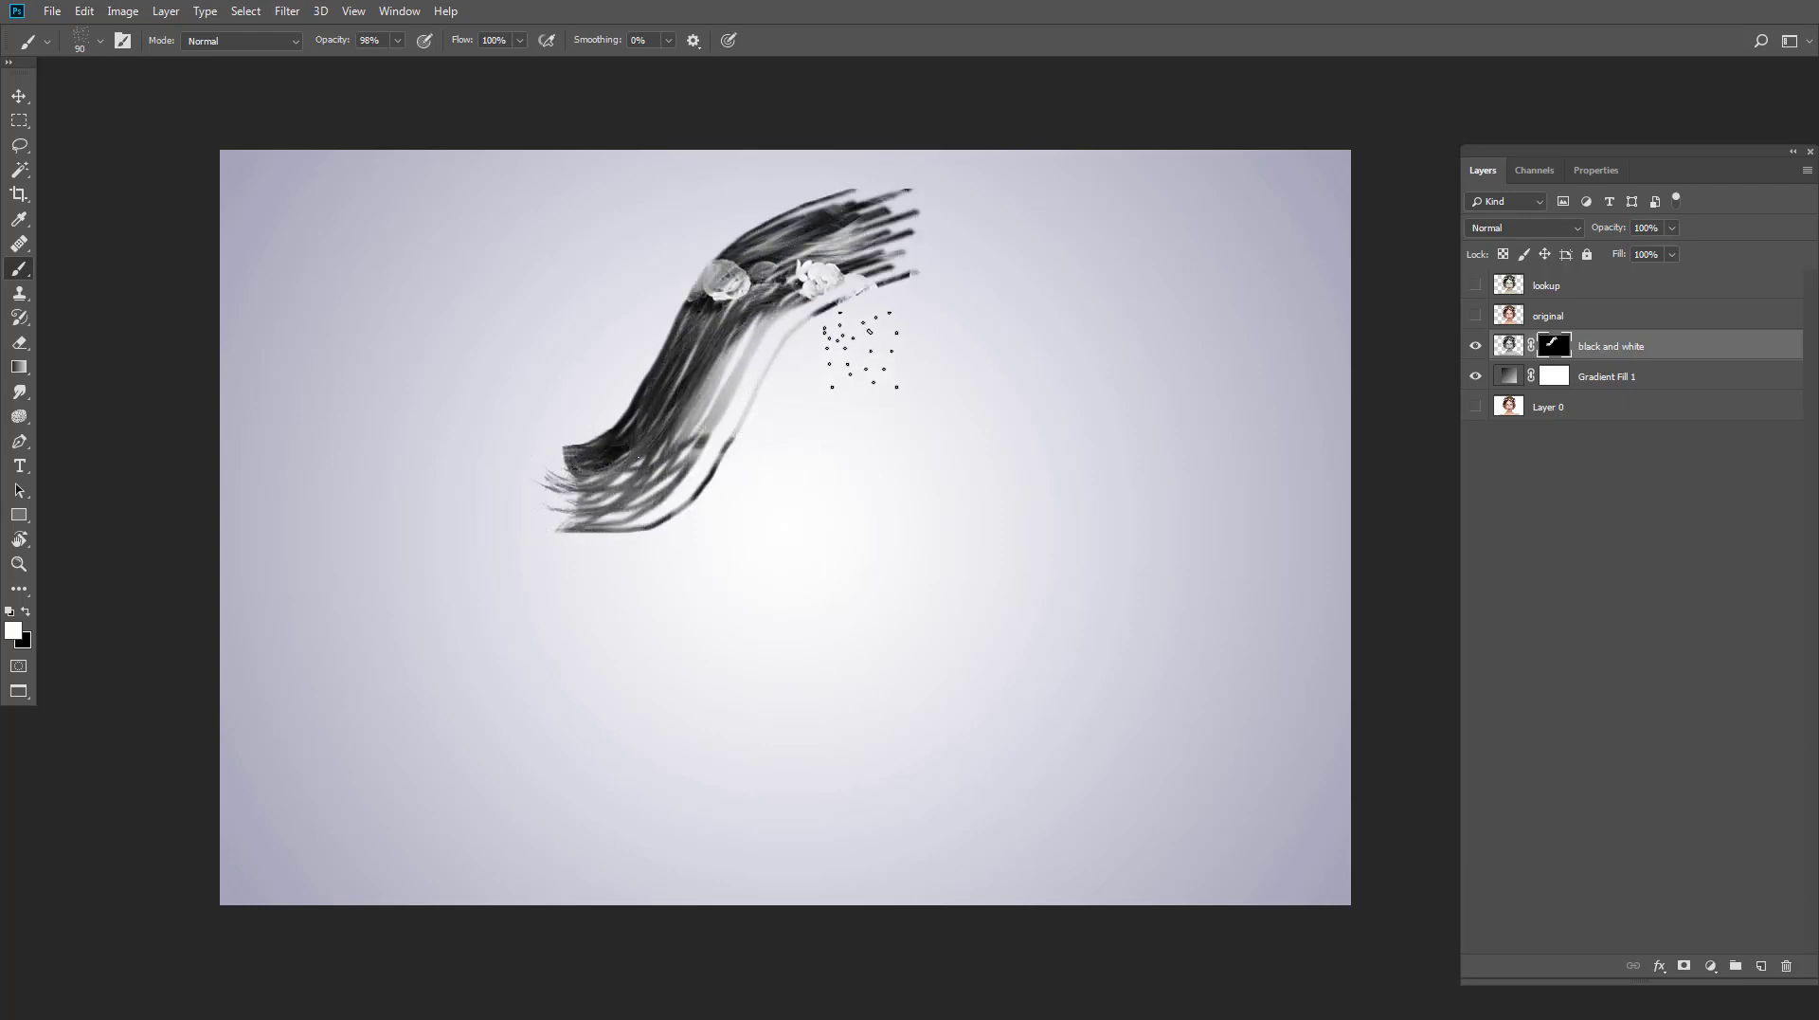
mouse_move(867, 299)
mouse_down()
mouse_move(728, 500)
mouse_move(583, 568)
mouse_up()
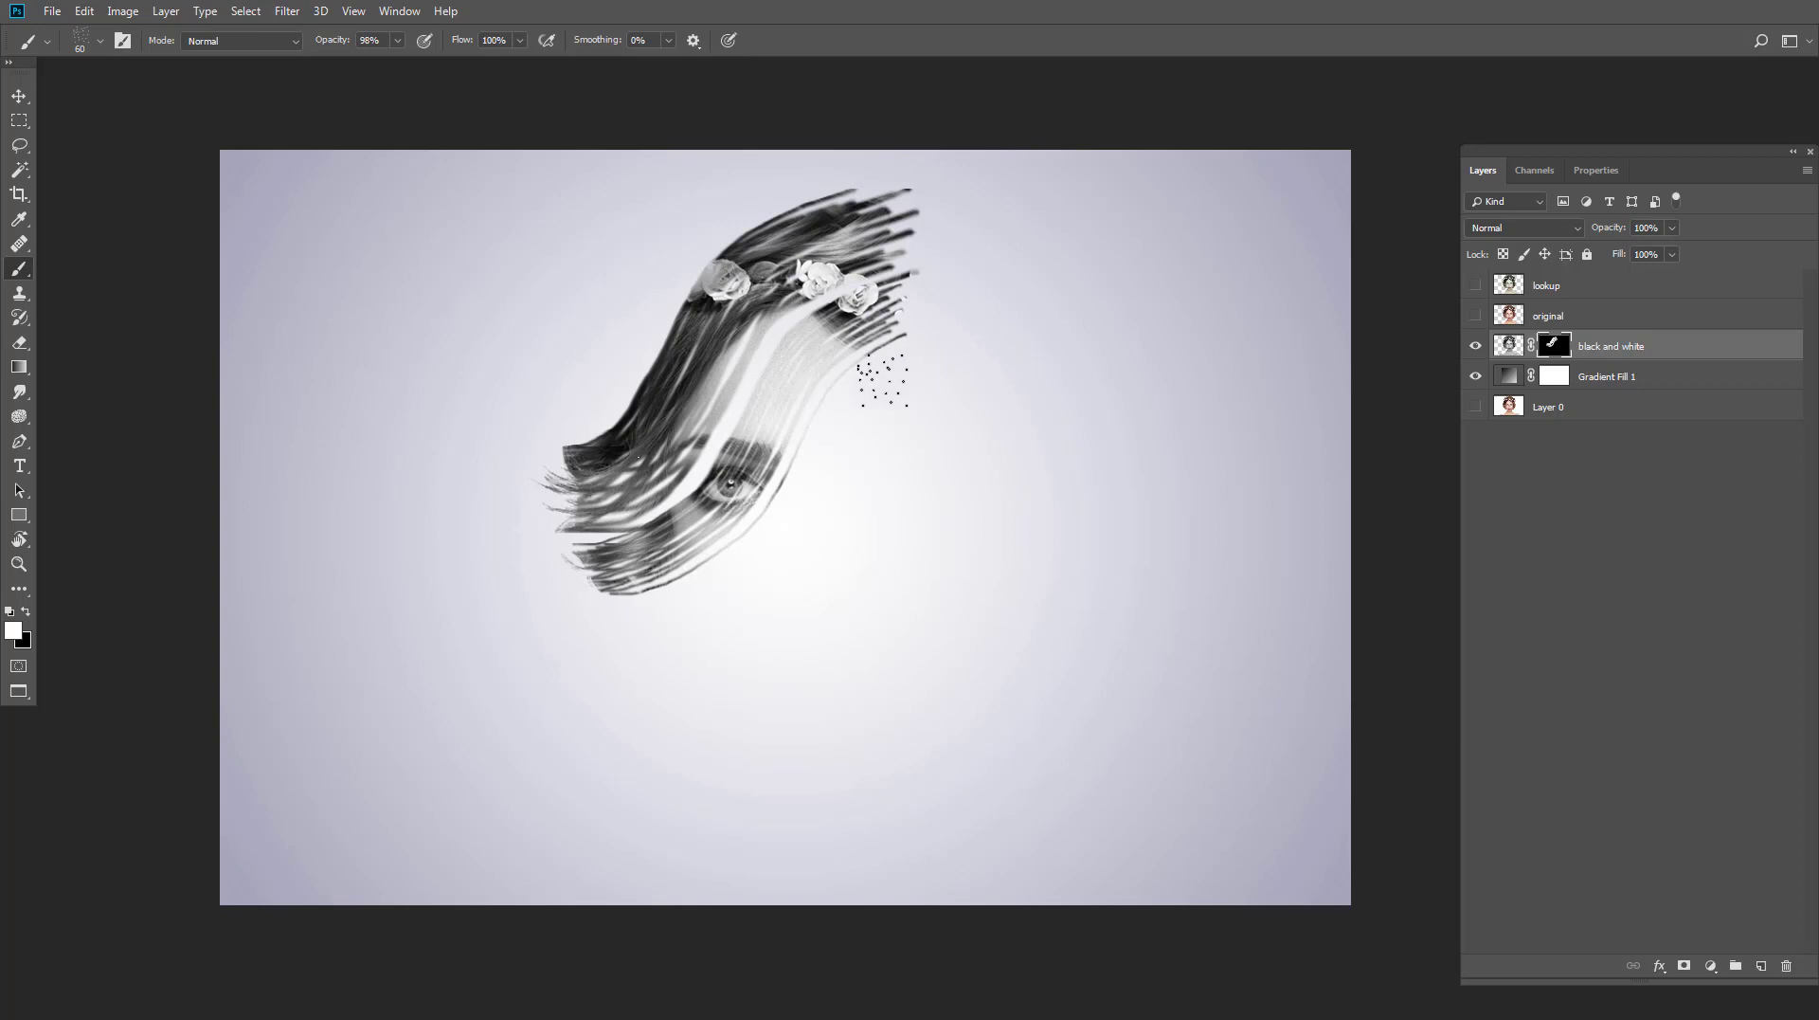
mouse_move(883, 379)
mouse_down()
mouse_move(834, 408)
mouse_move(759, 559)
mouse_move(658, 609)
mouse_up()
key(bracketright)
key(bracketright)
key(bracketright)
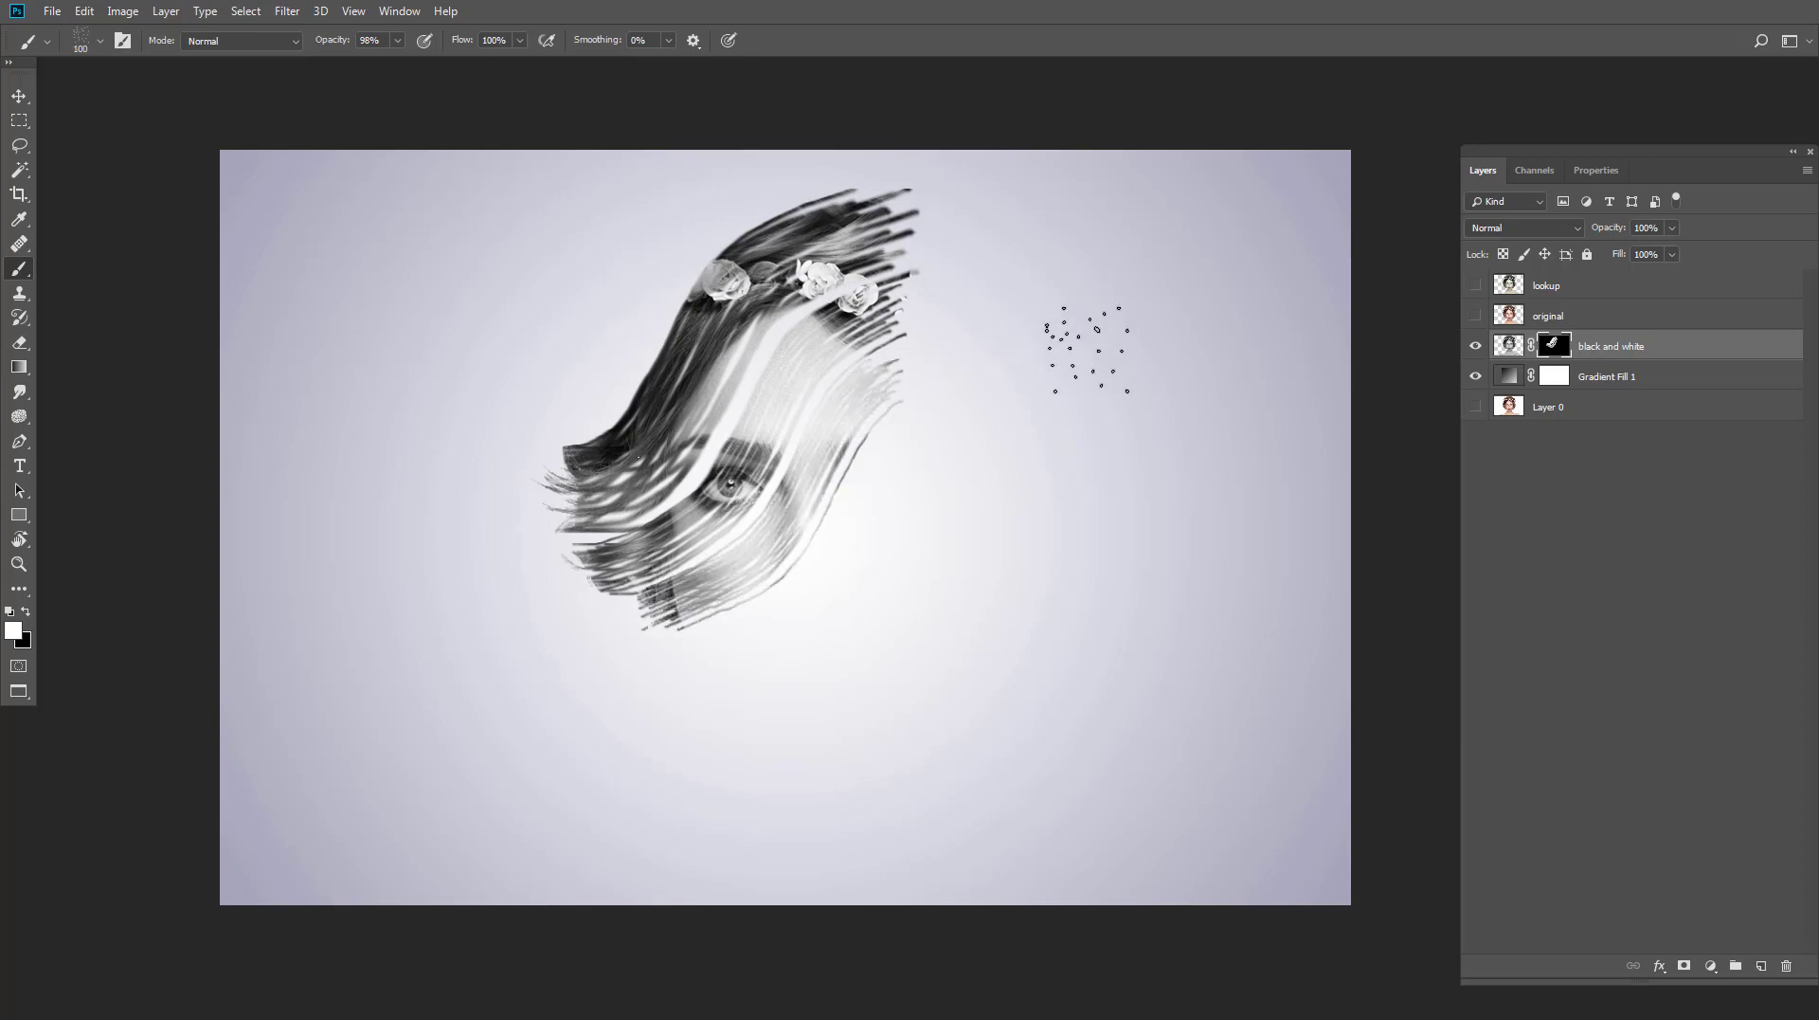
mouse_move(1061, 363)
mouse_down()
mouse_move(934, 394)
mouse_move(738, 661)
mouse_move(622, 669)
mouse_up()
drag(516, 617, 805, 681)
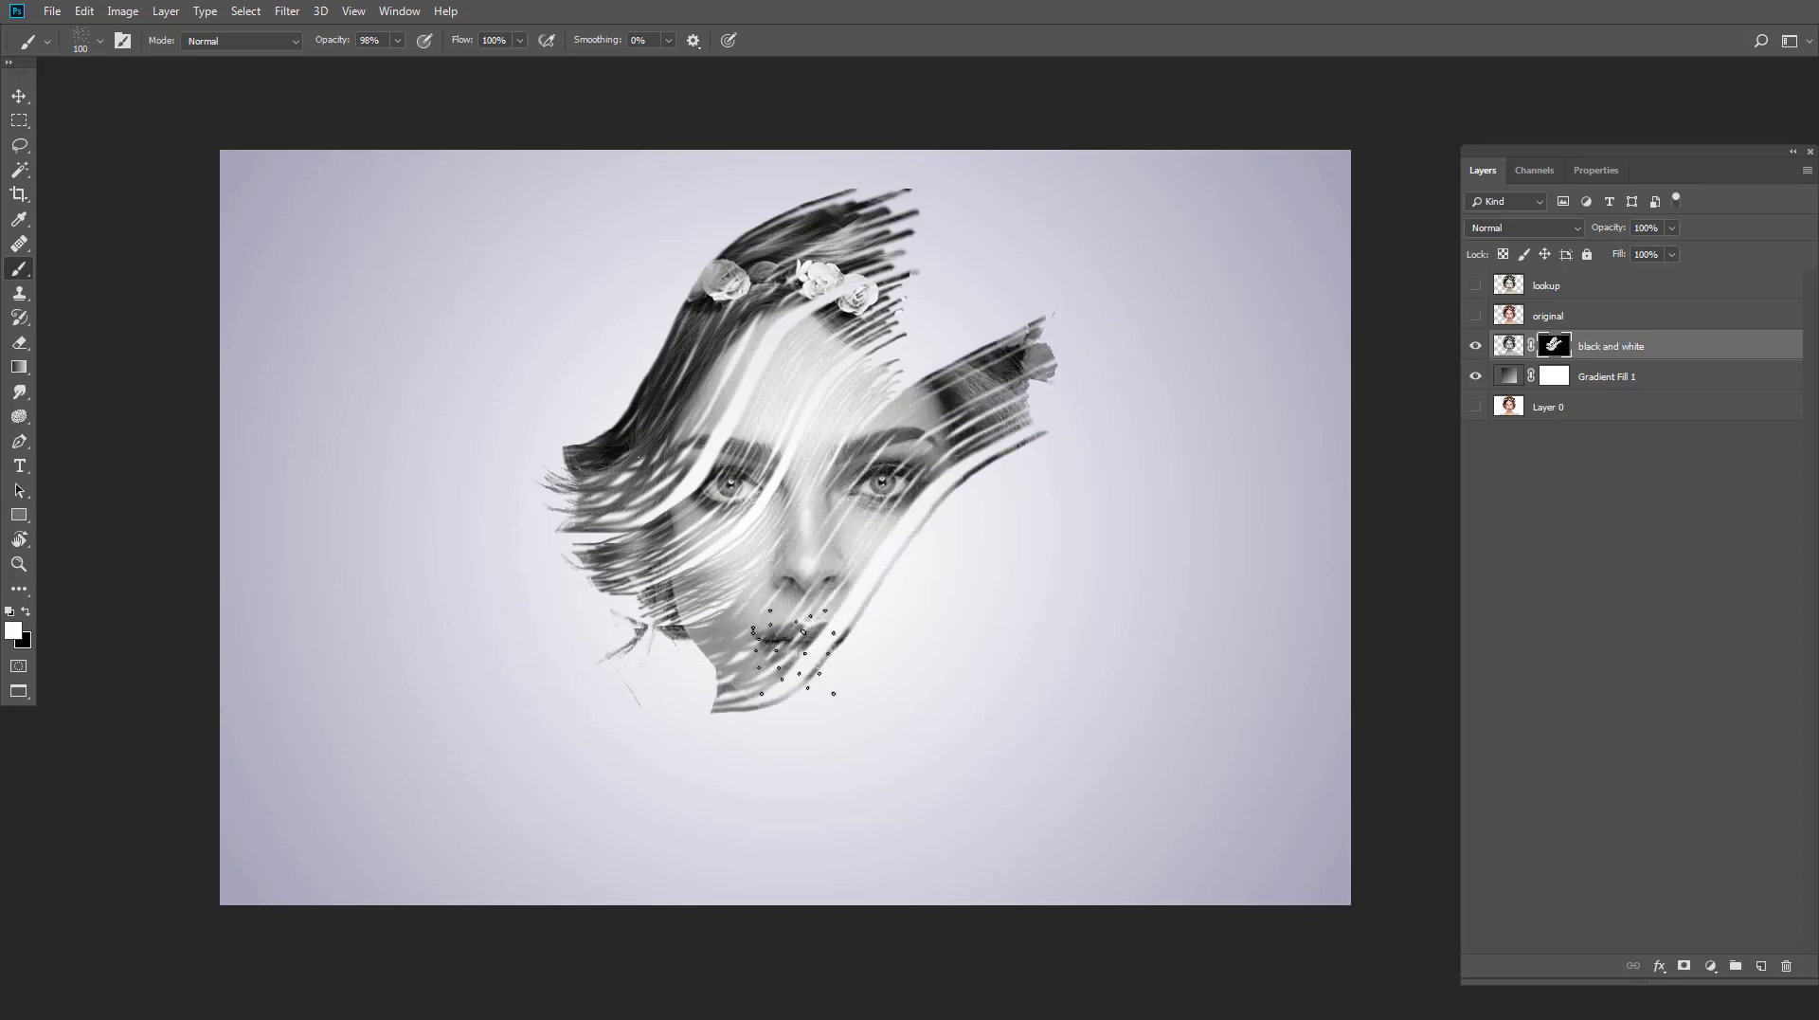
mouse_move(640, 769)
mouse_down()
mouse_move(874, 744)
mouse_move(988, 637)
mouse_move(1097, 455)
mouse_move(1133, 259)
mouse_up()
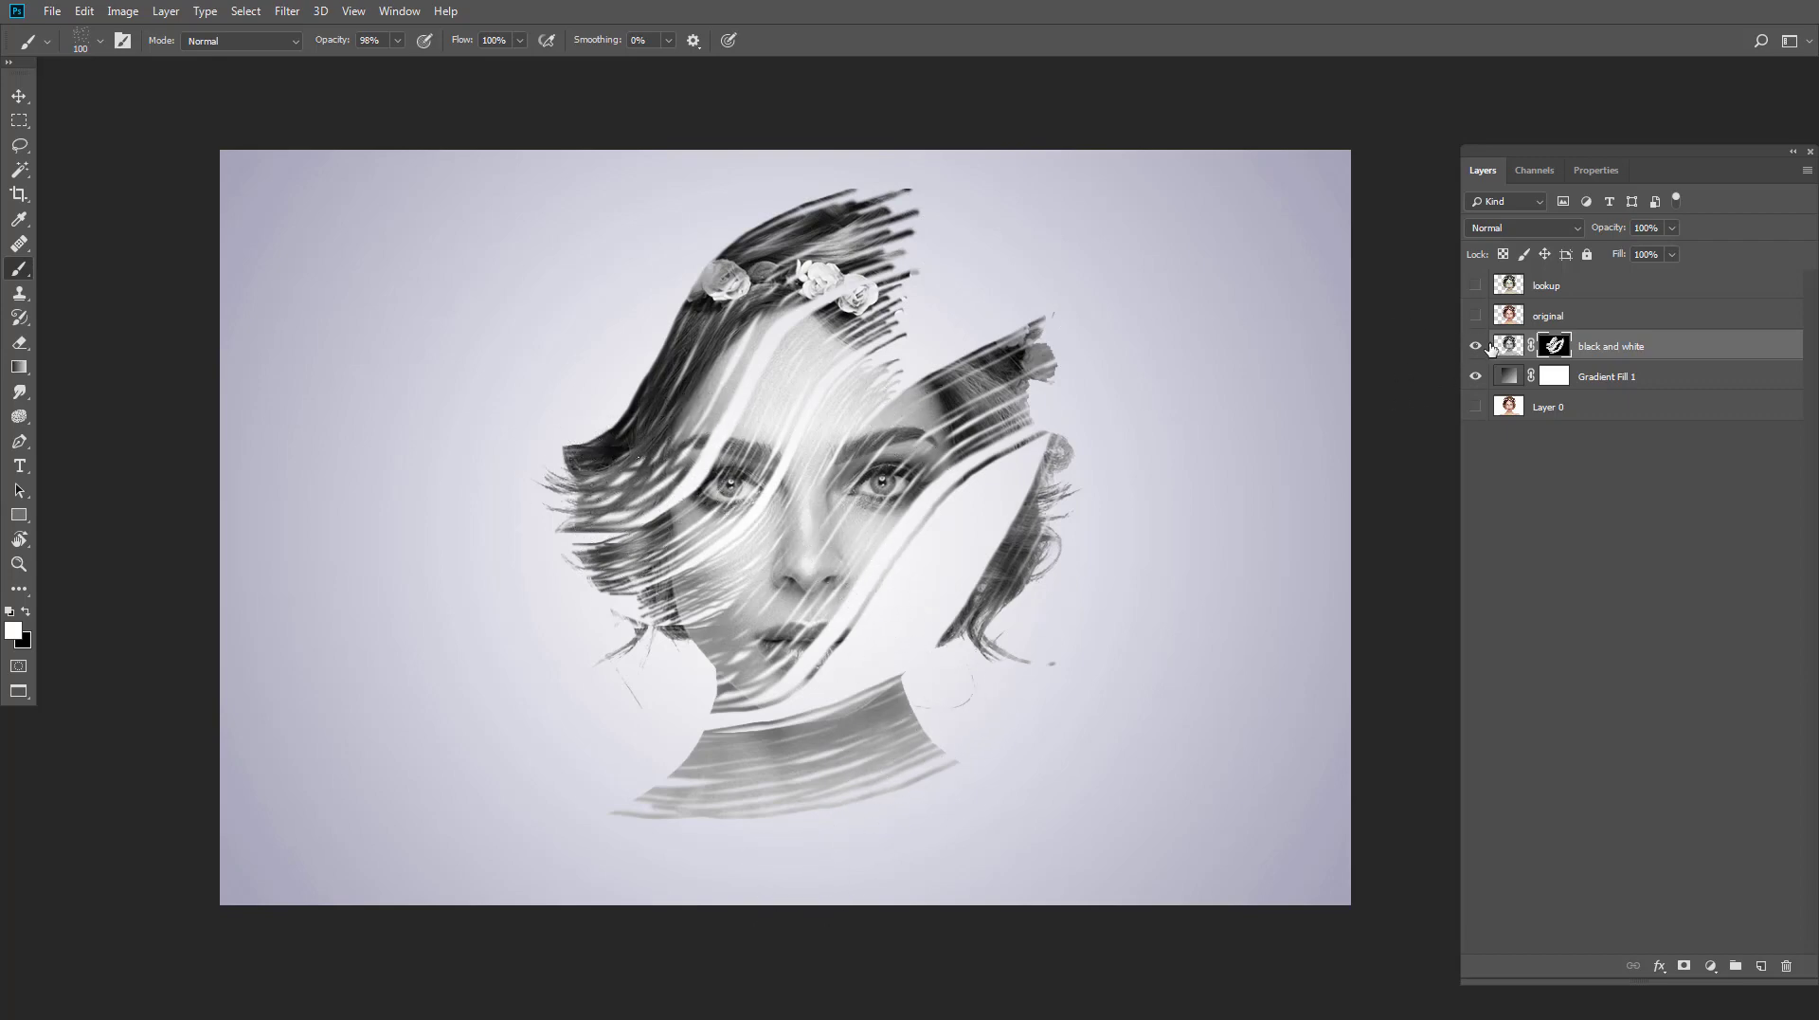
Step: Show the original colour layer, give it a hiding mask, and streak colour into the hair and flowers
click(1554, 318)
click(1476, 315)
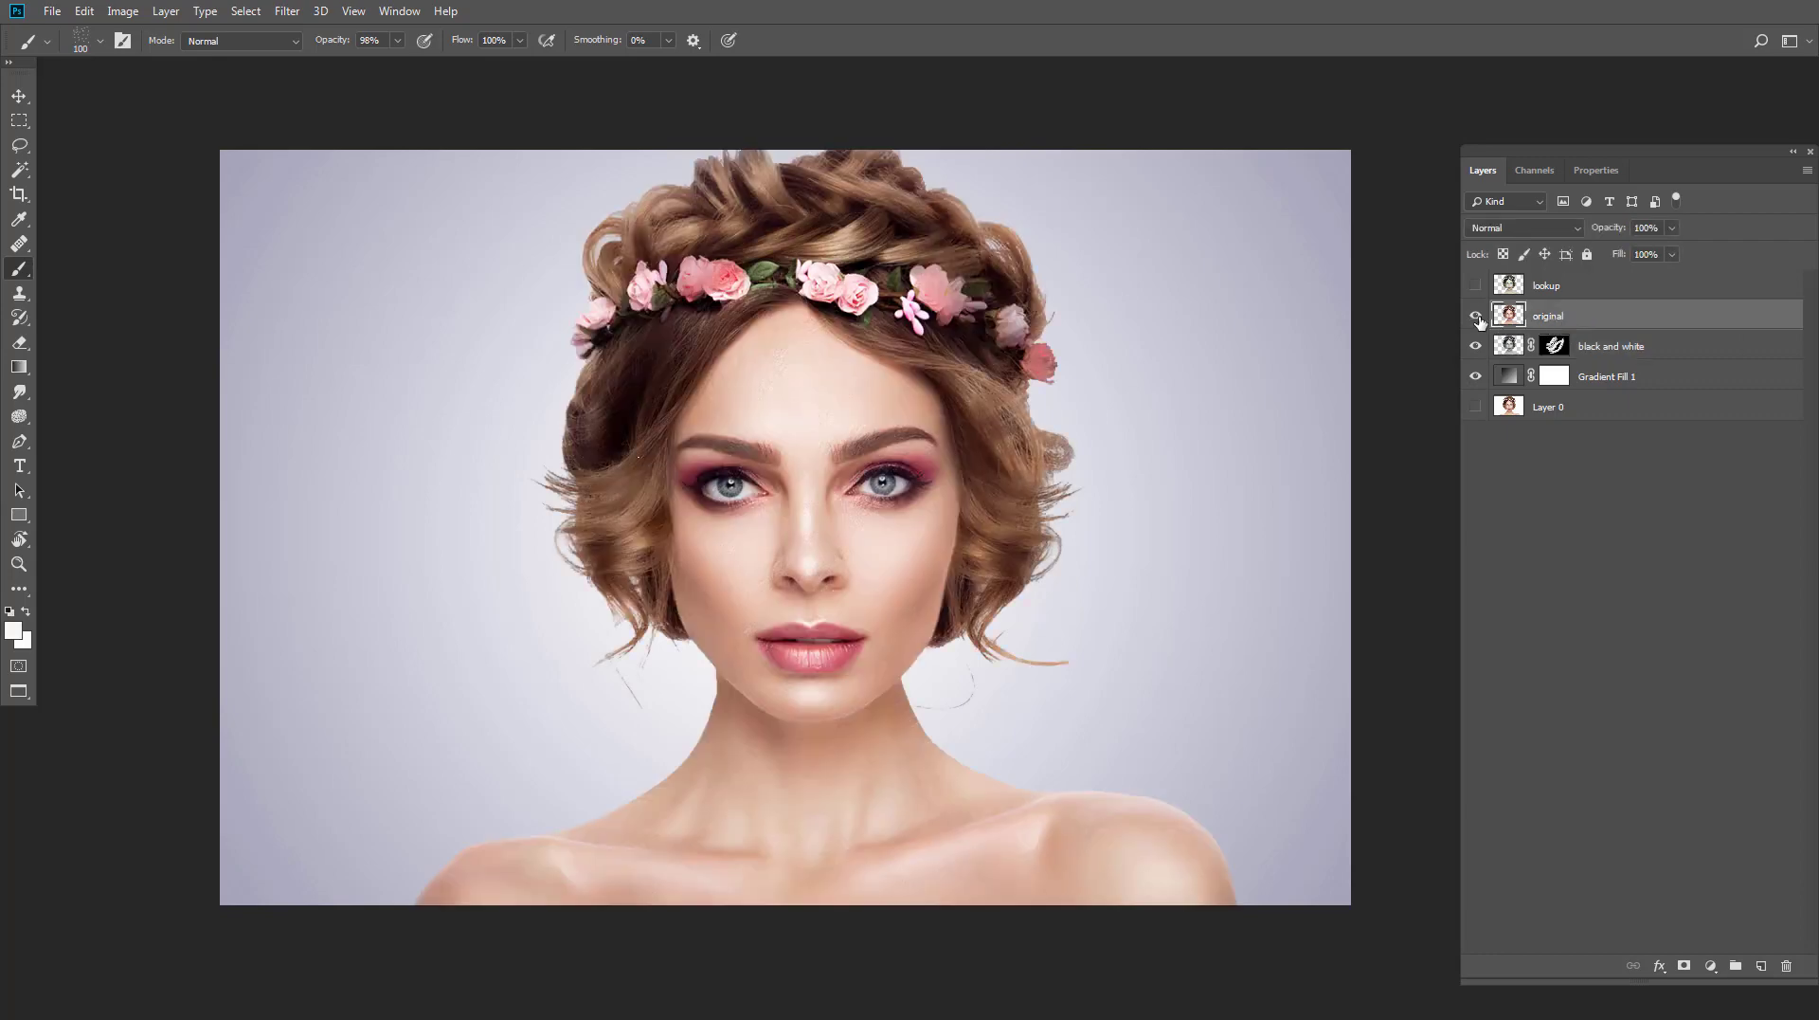
alt+click(1684, 966)
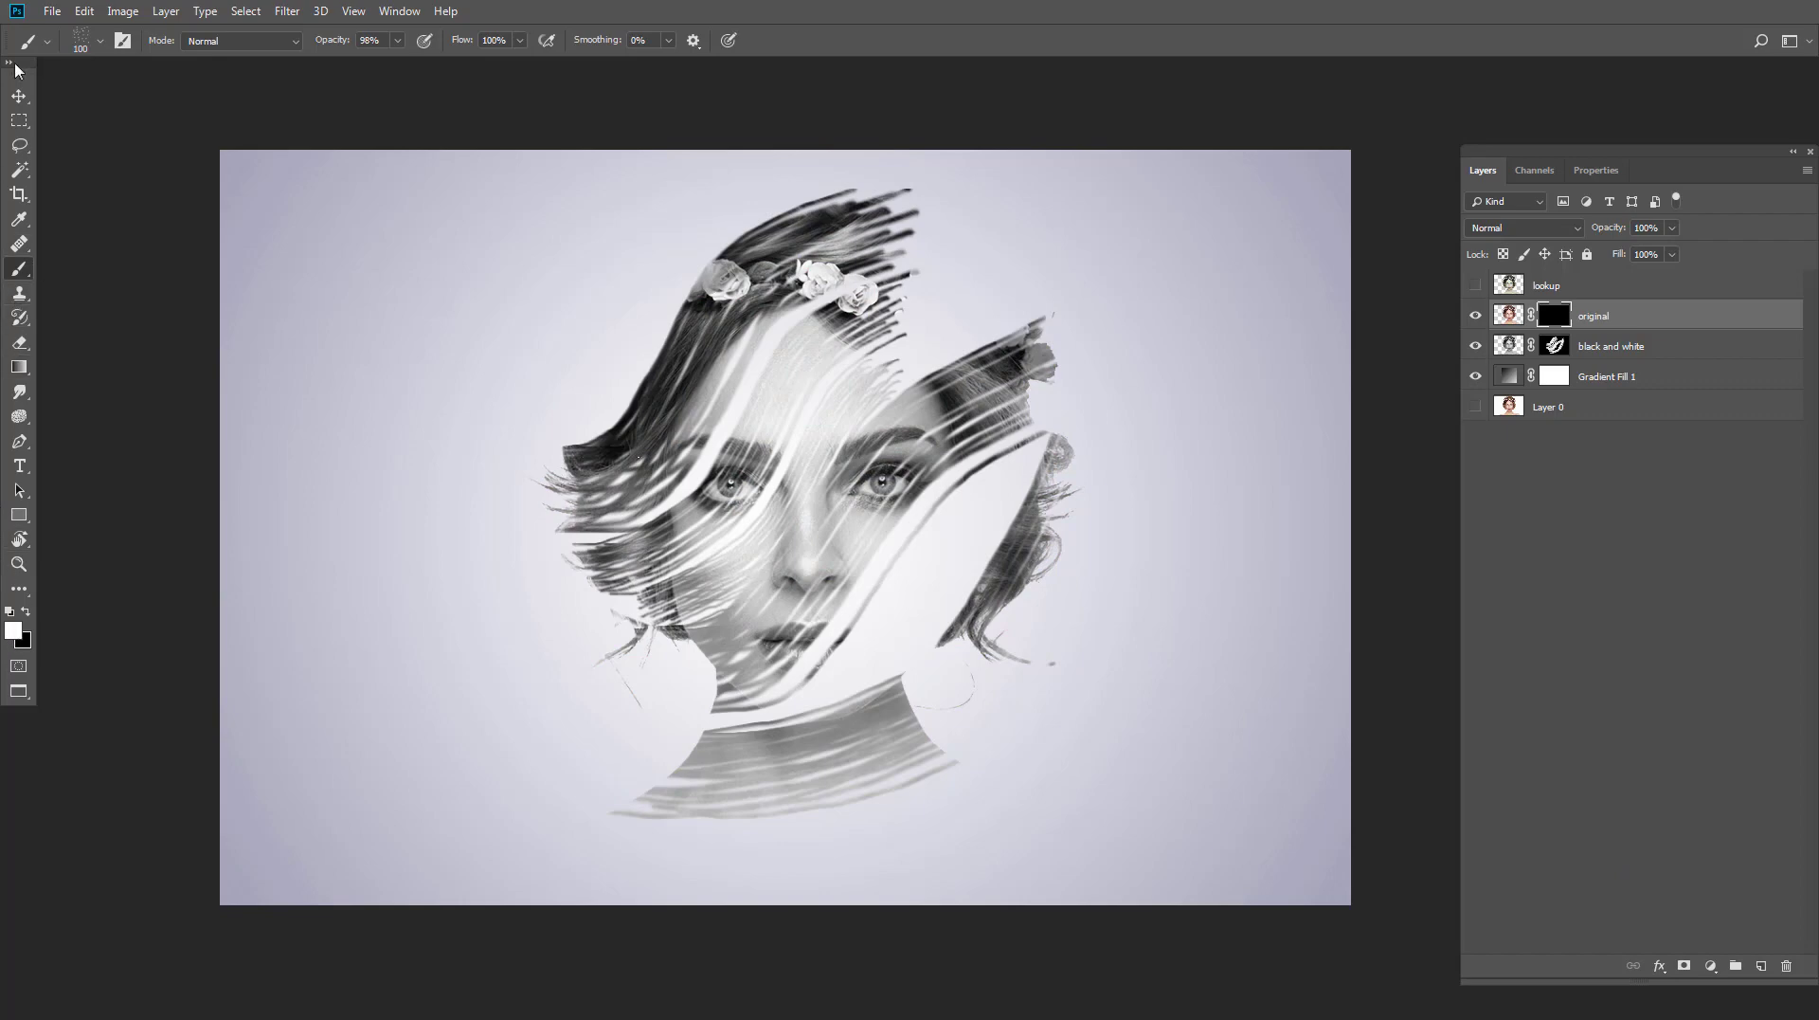
key(bracketleft)
key(bracketleft)
key(bracketleft)
mouse_move(786, 185)
mouse_down()
mouse_move(729, 223)
mouse_move(580, 431)
mouse_move(536, 436)
mouse_up()
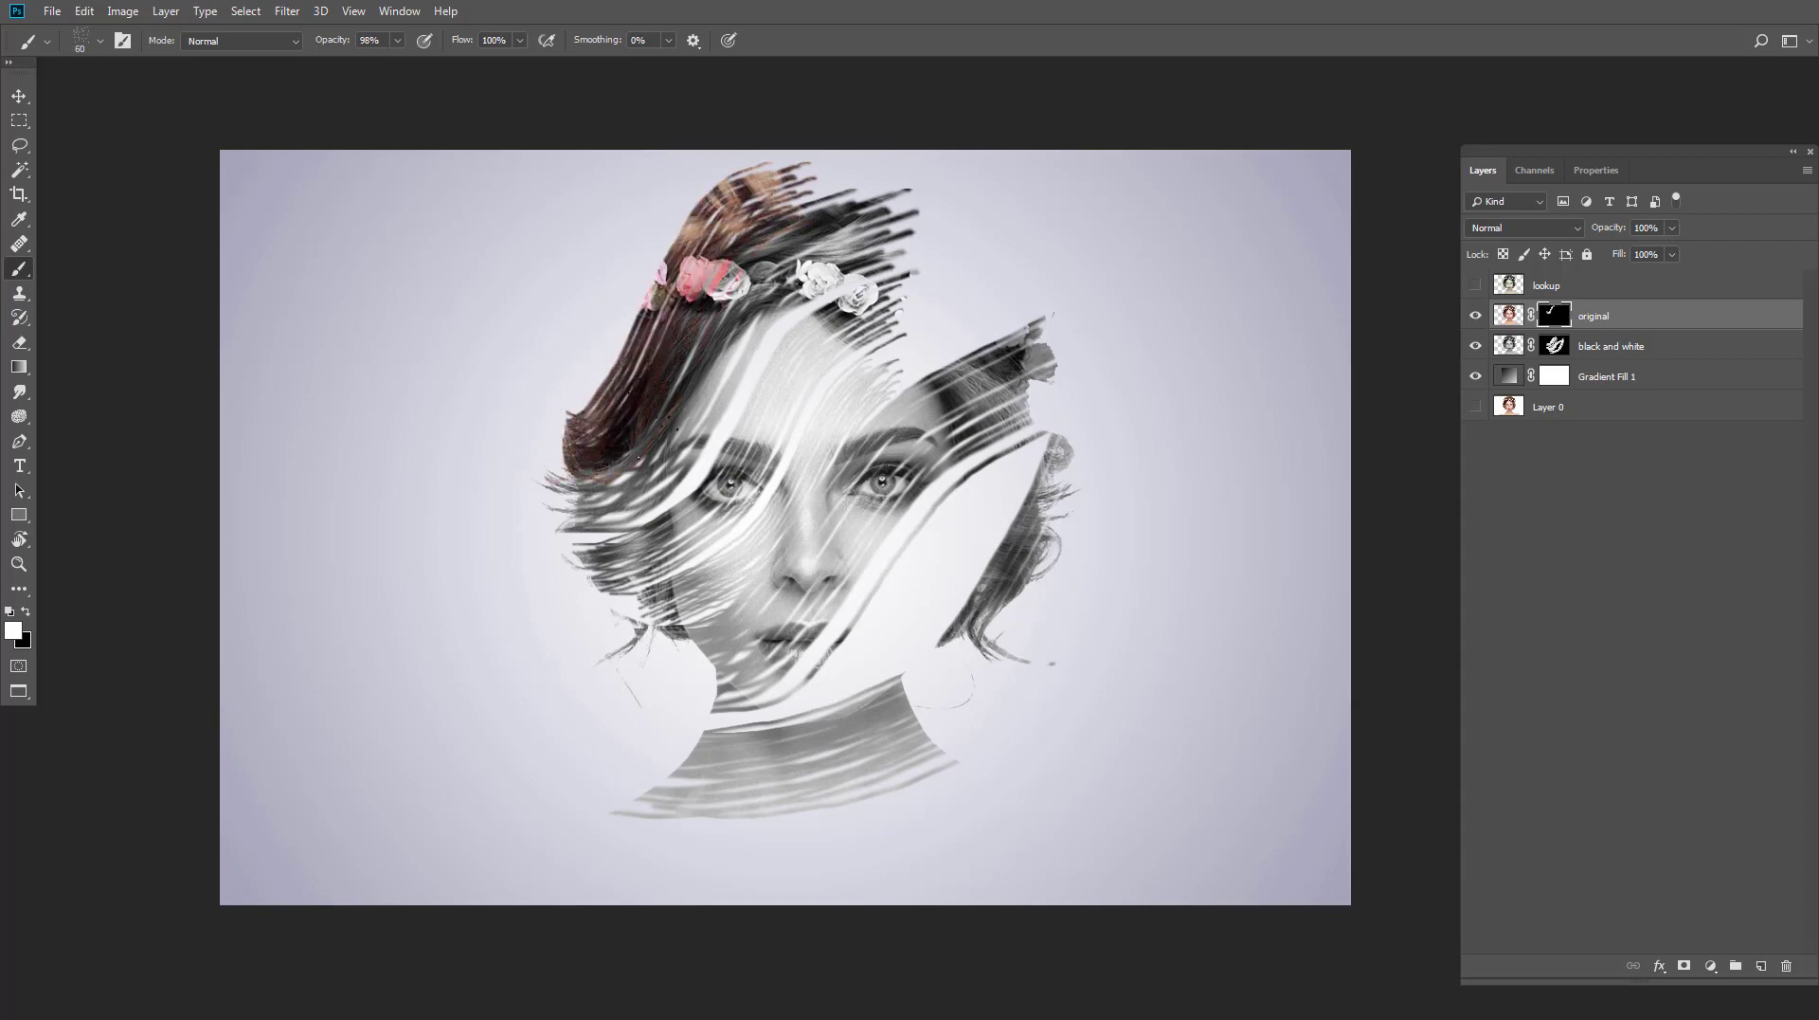
Step: With a narrower brush, streak colour across forehead, eye, cheek, lips, neck and right hair strands
key(bracketleft)
key(bracketleft)
mouse_move(886, 261)
mouse_down()
mouse_move(607, 521)
mouse_move(627, 521)
mouse_up()
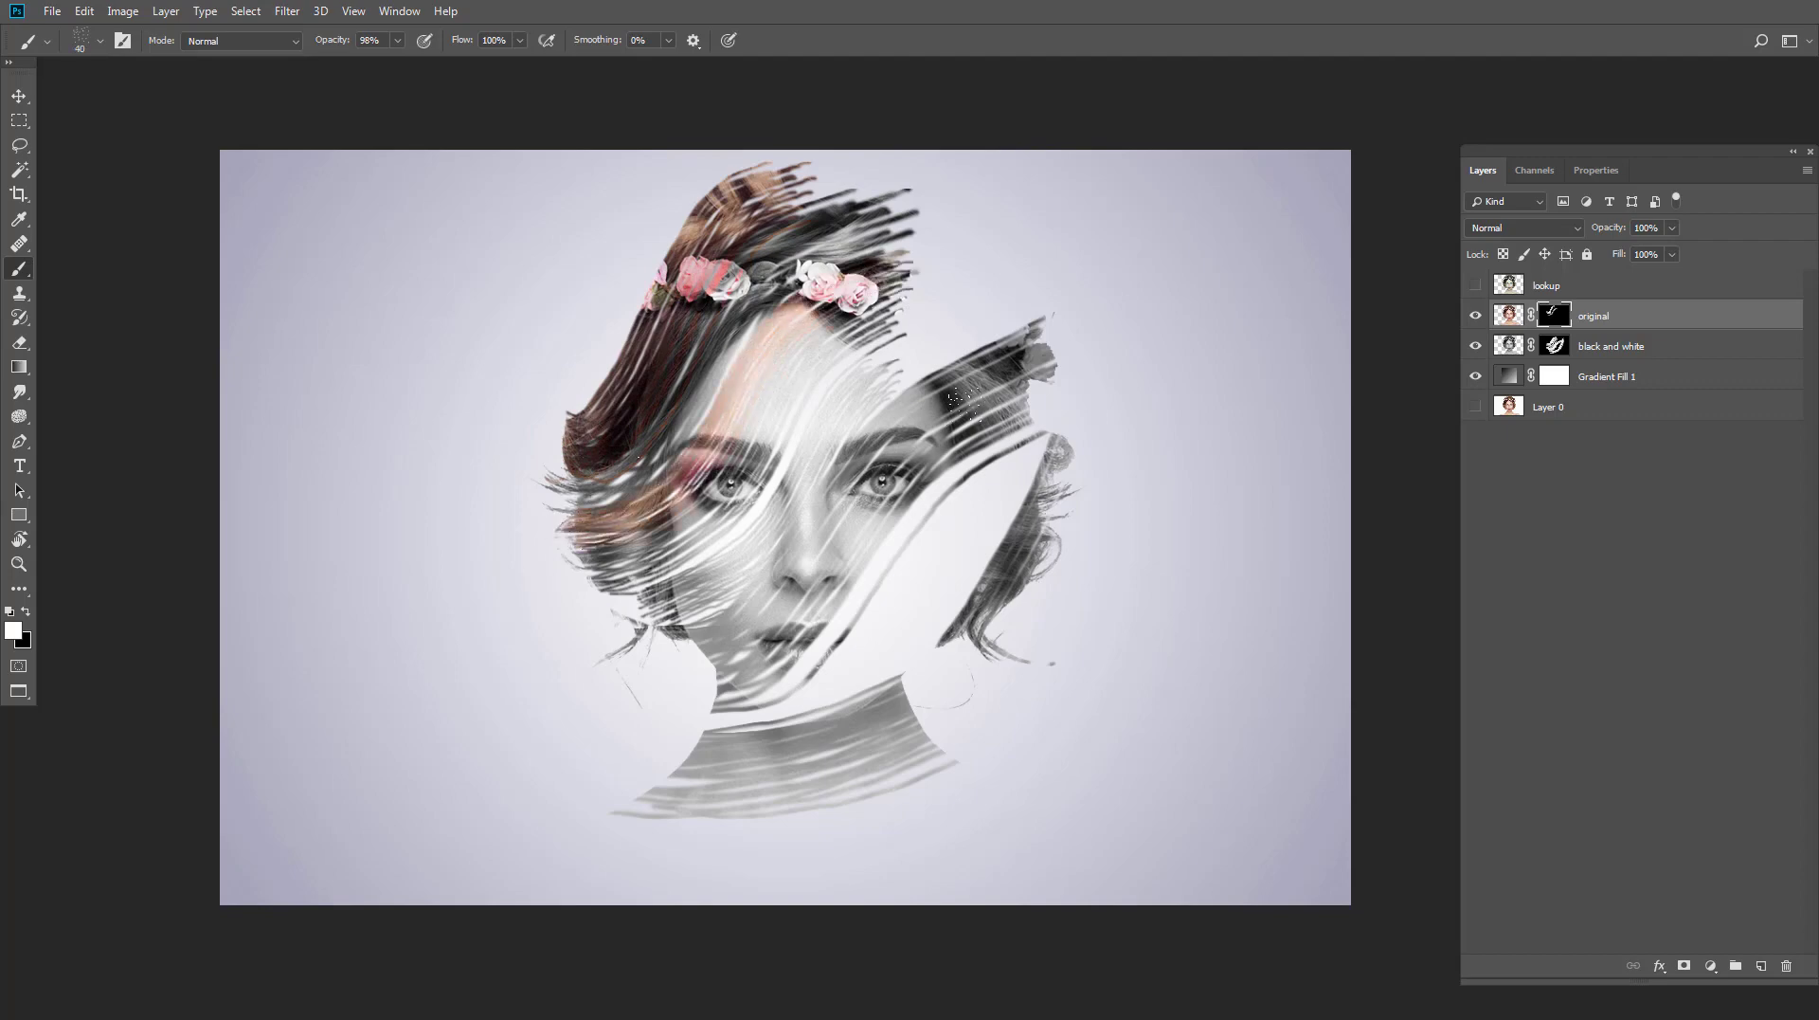
mouse_move(976, 370)
mouse_down()
mouse_move(701, 597)
mouse_move(559, 574)
mouse_up()
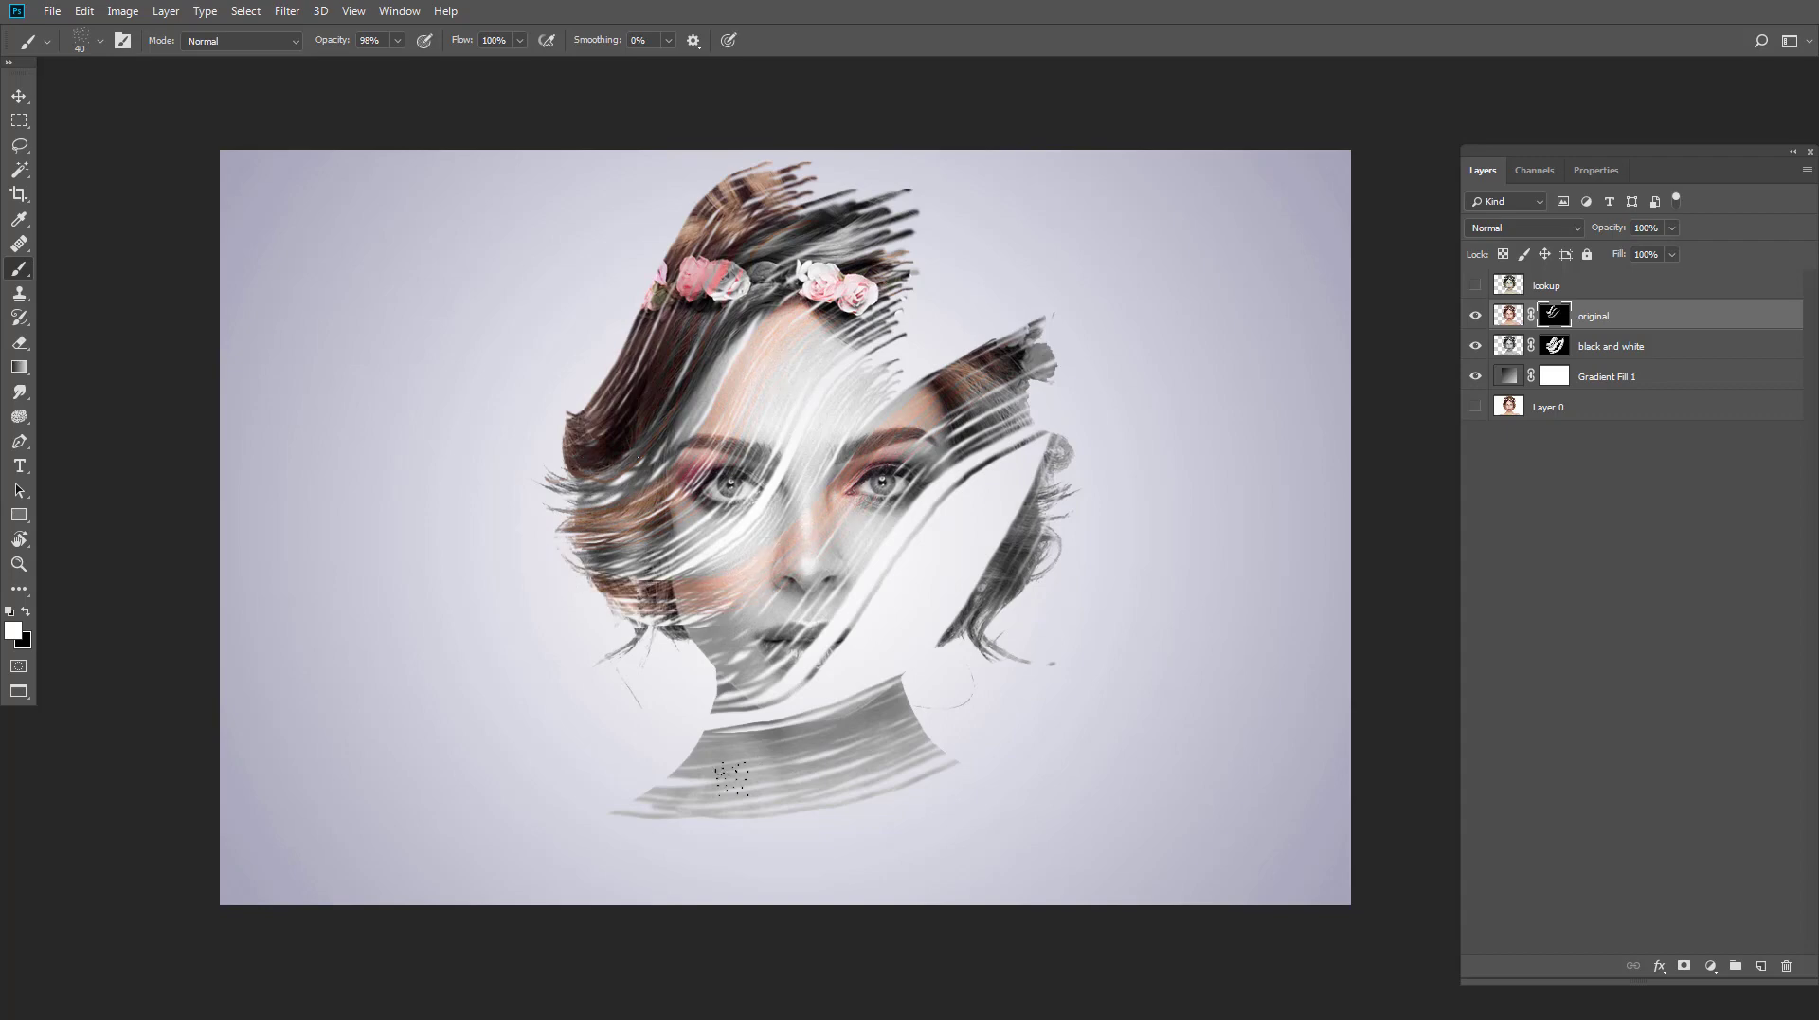
mouse_move(731, 777)
mouse_down()
mouse_move(830, 597)
mouse_move(1038, 445)
mouse_move(1078, 459)
mouse_up()
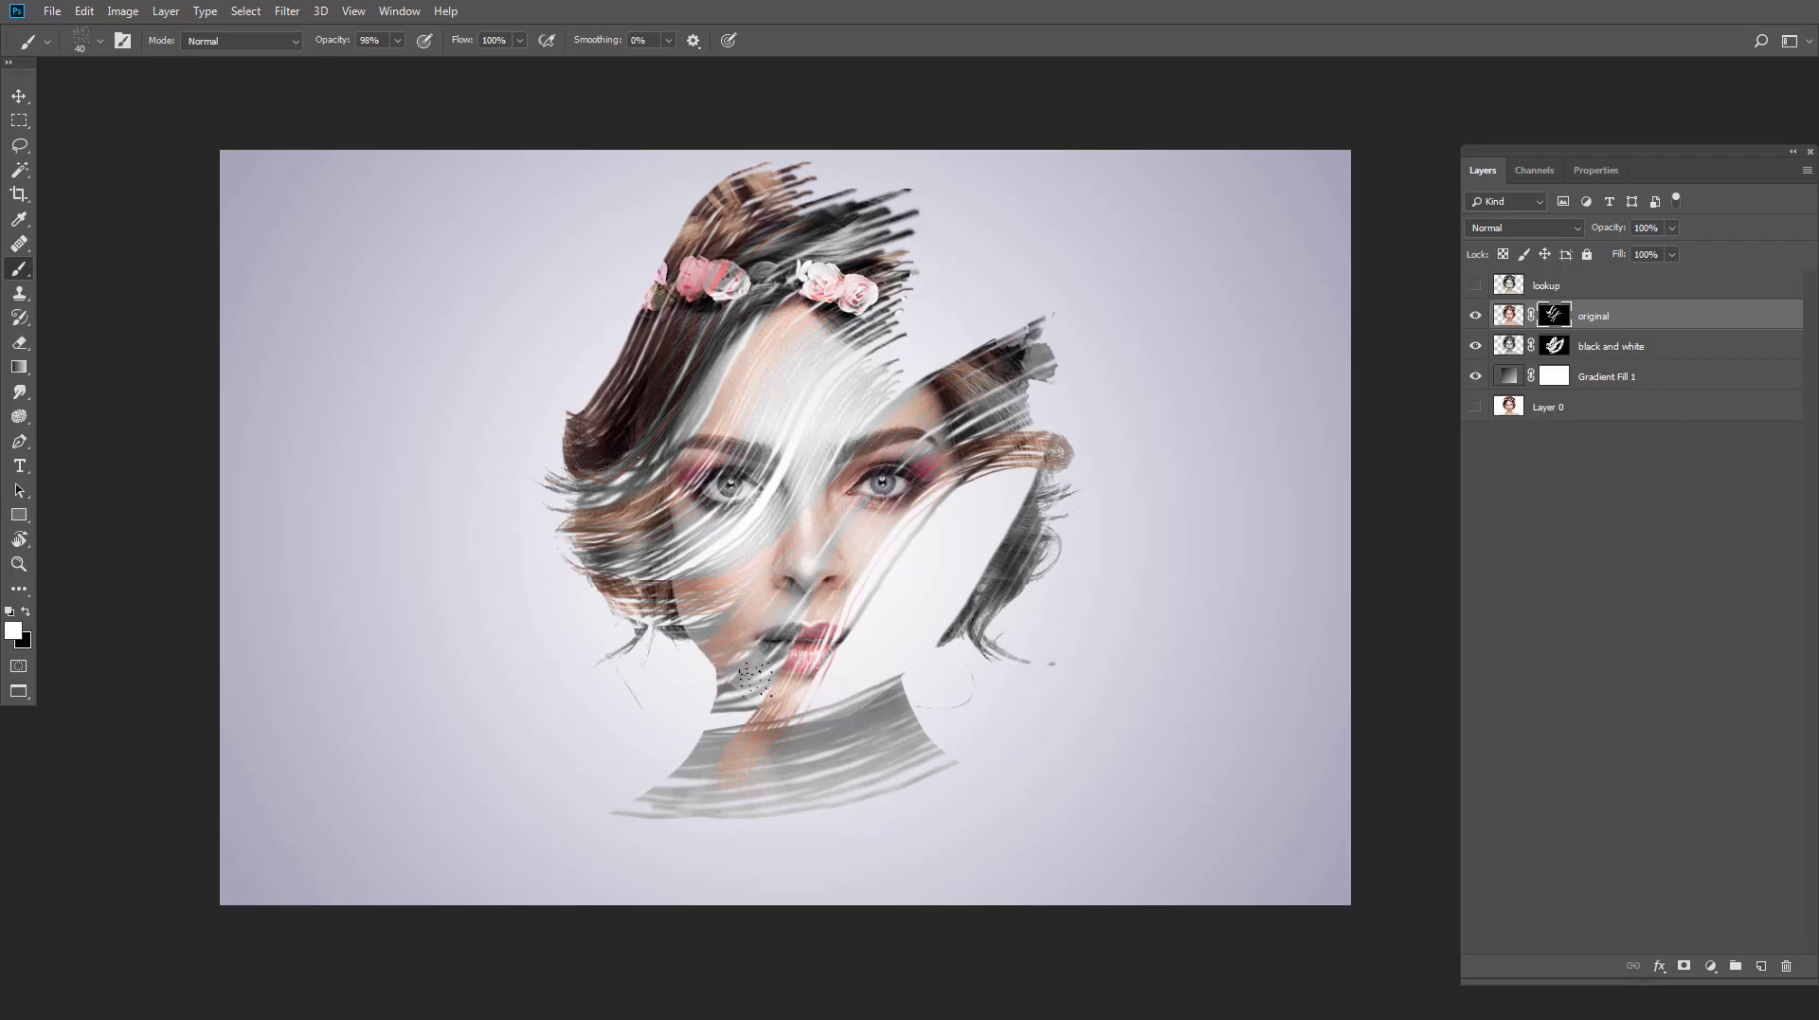
mouse_move(1019, 466)
mouse_down()
mouse_move(833, 701)
mouse_move(658, 805)
mouse_up()
key(ctrl+z)
mouse_move(867, 777)
mouse_down()
mouse_move(1033, 488)
mouse_move(1094, 494)
mouse_up()
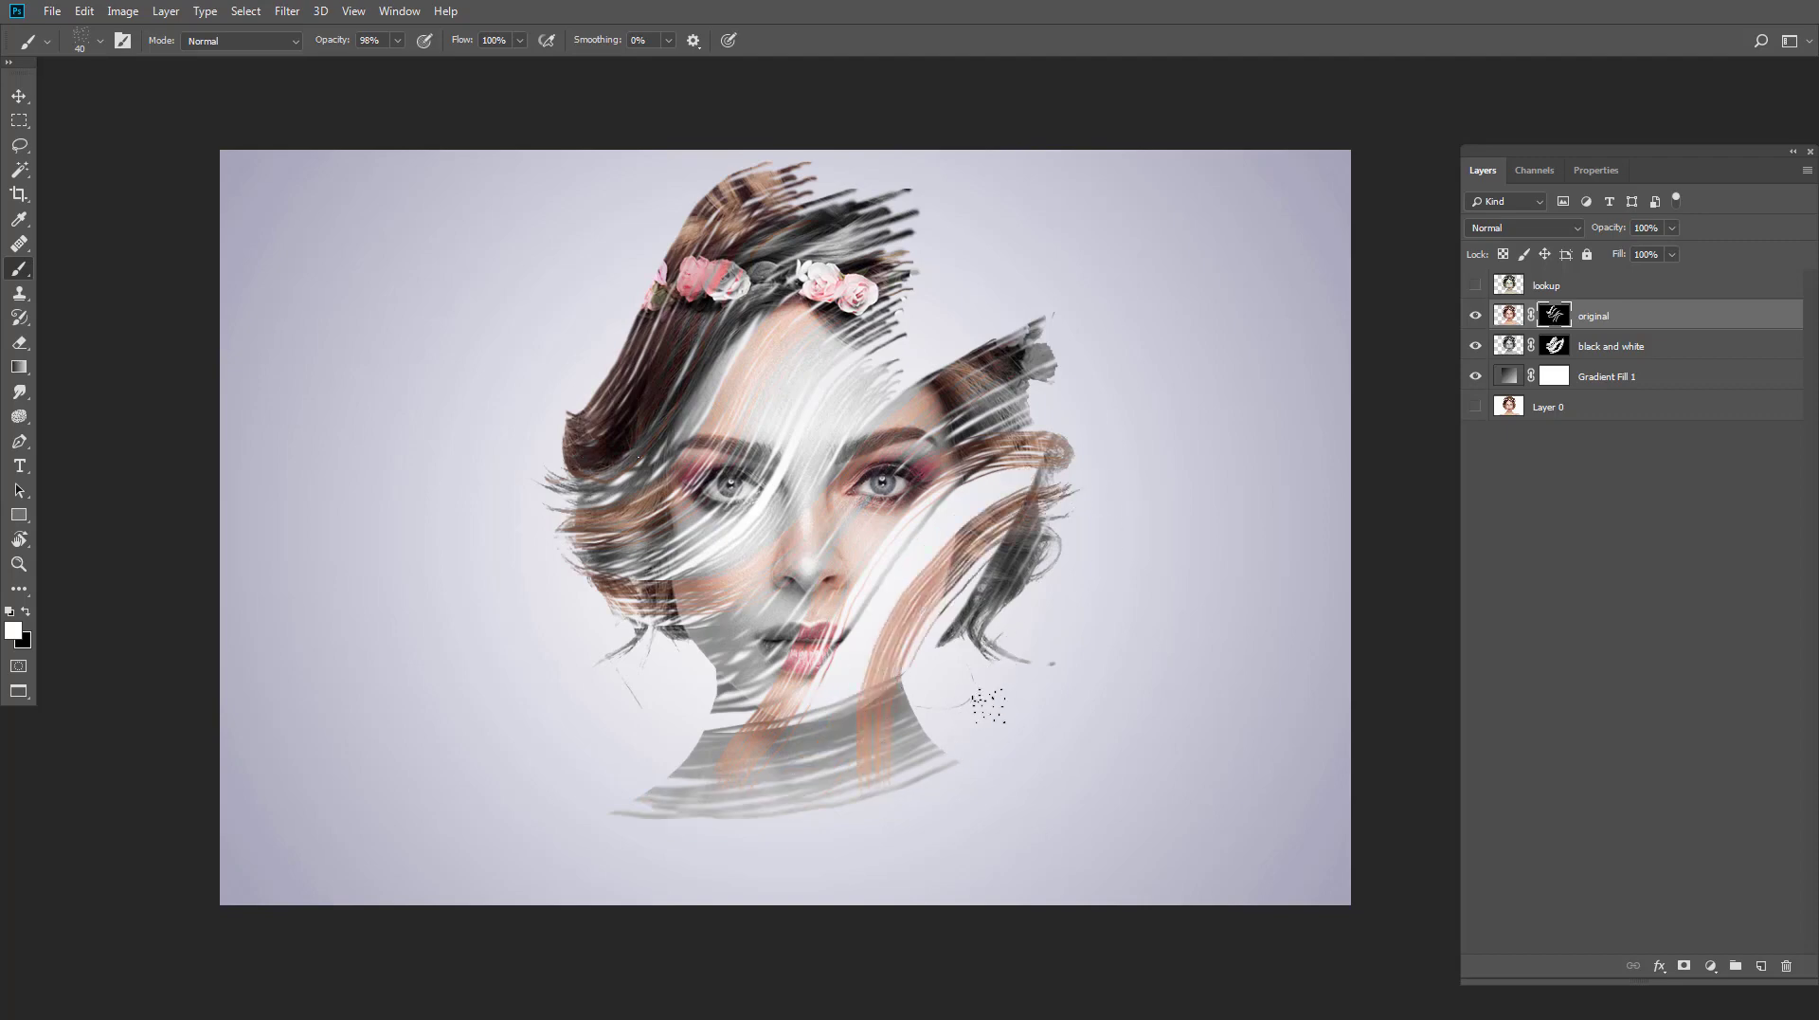
drag(1004, 616, 1033, 530)
Step: Add peach strokes down the neck and faint 10 px colour on the cheek, then re-enable the lookup layer
drag(892, 699, 837, 766)
drag(755, 858, 798, 735)
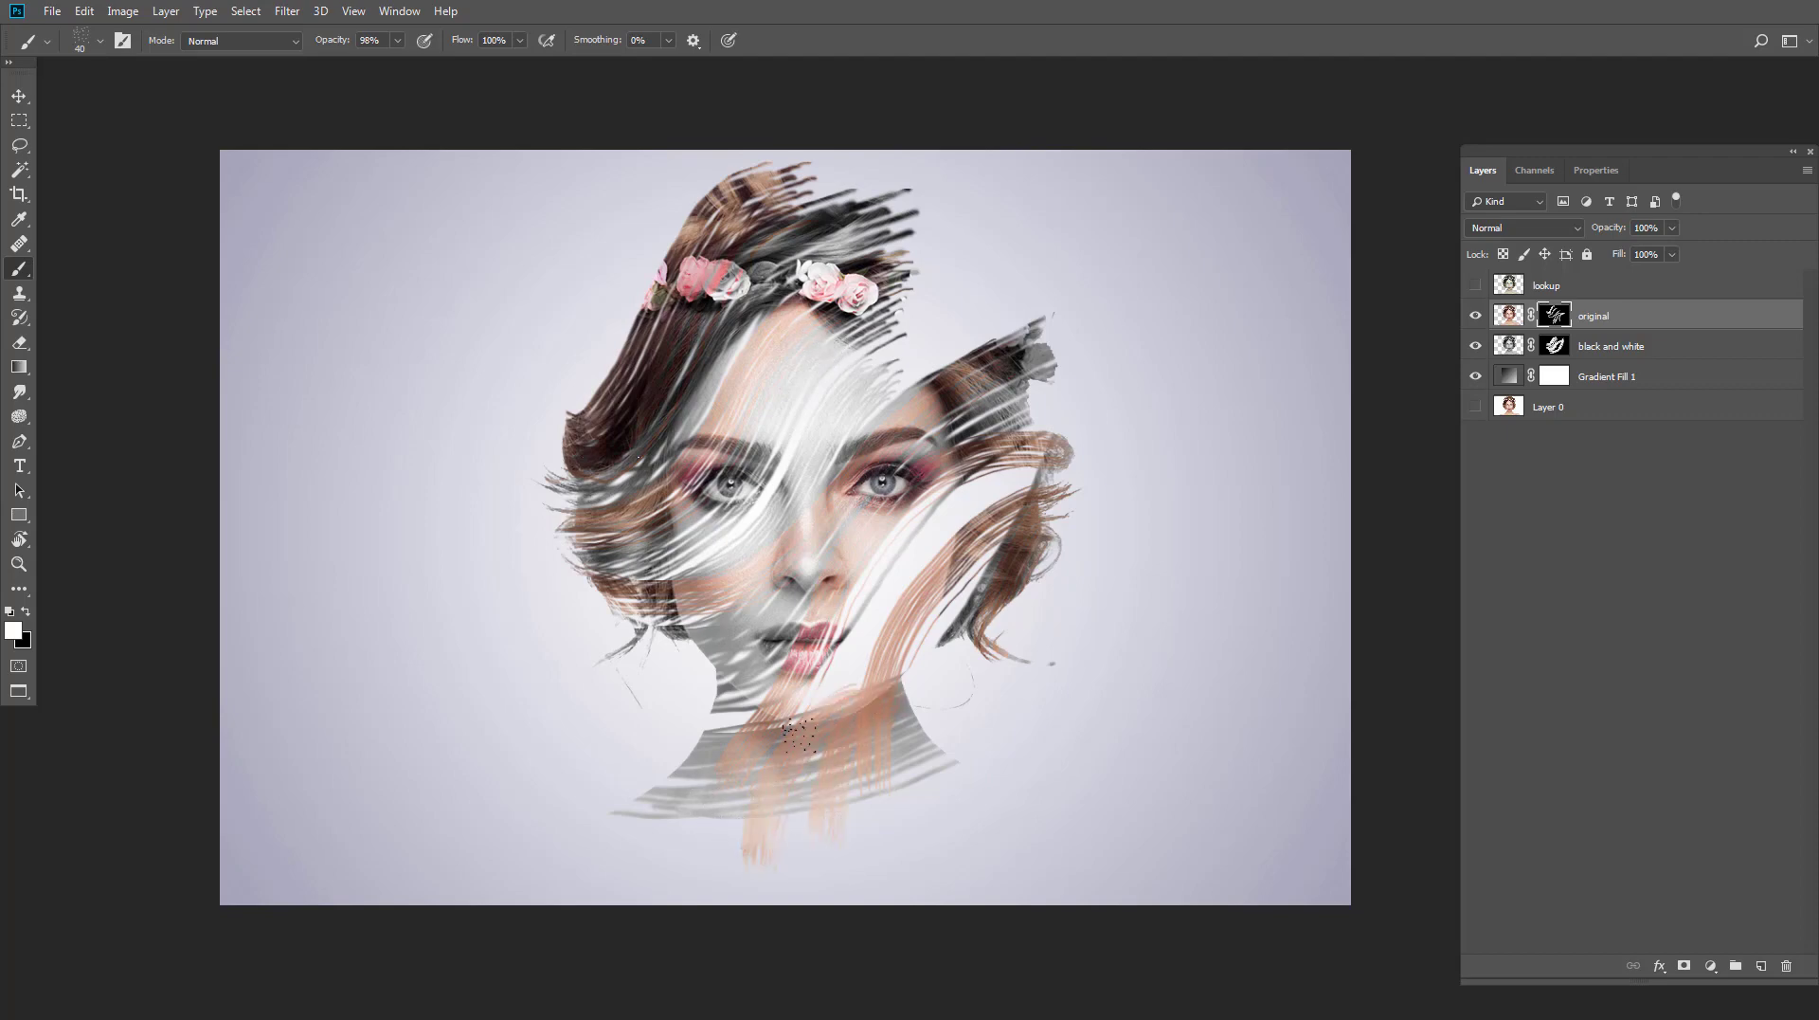
key(bracketleft)
key(bracketleft)
drag(885, 623, 838, 678)
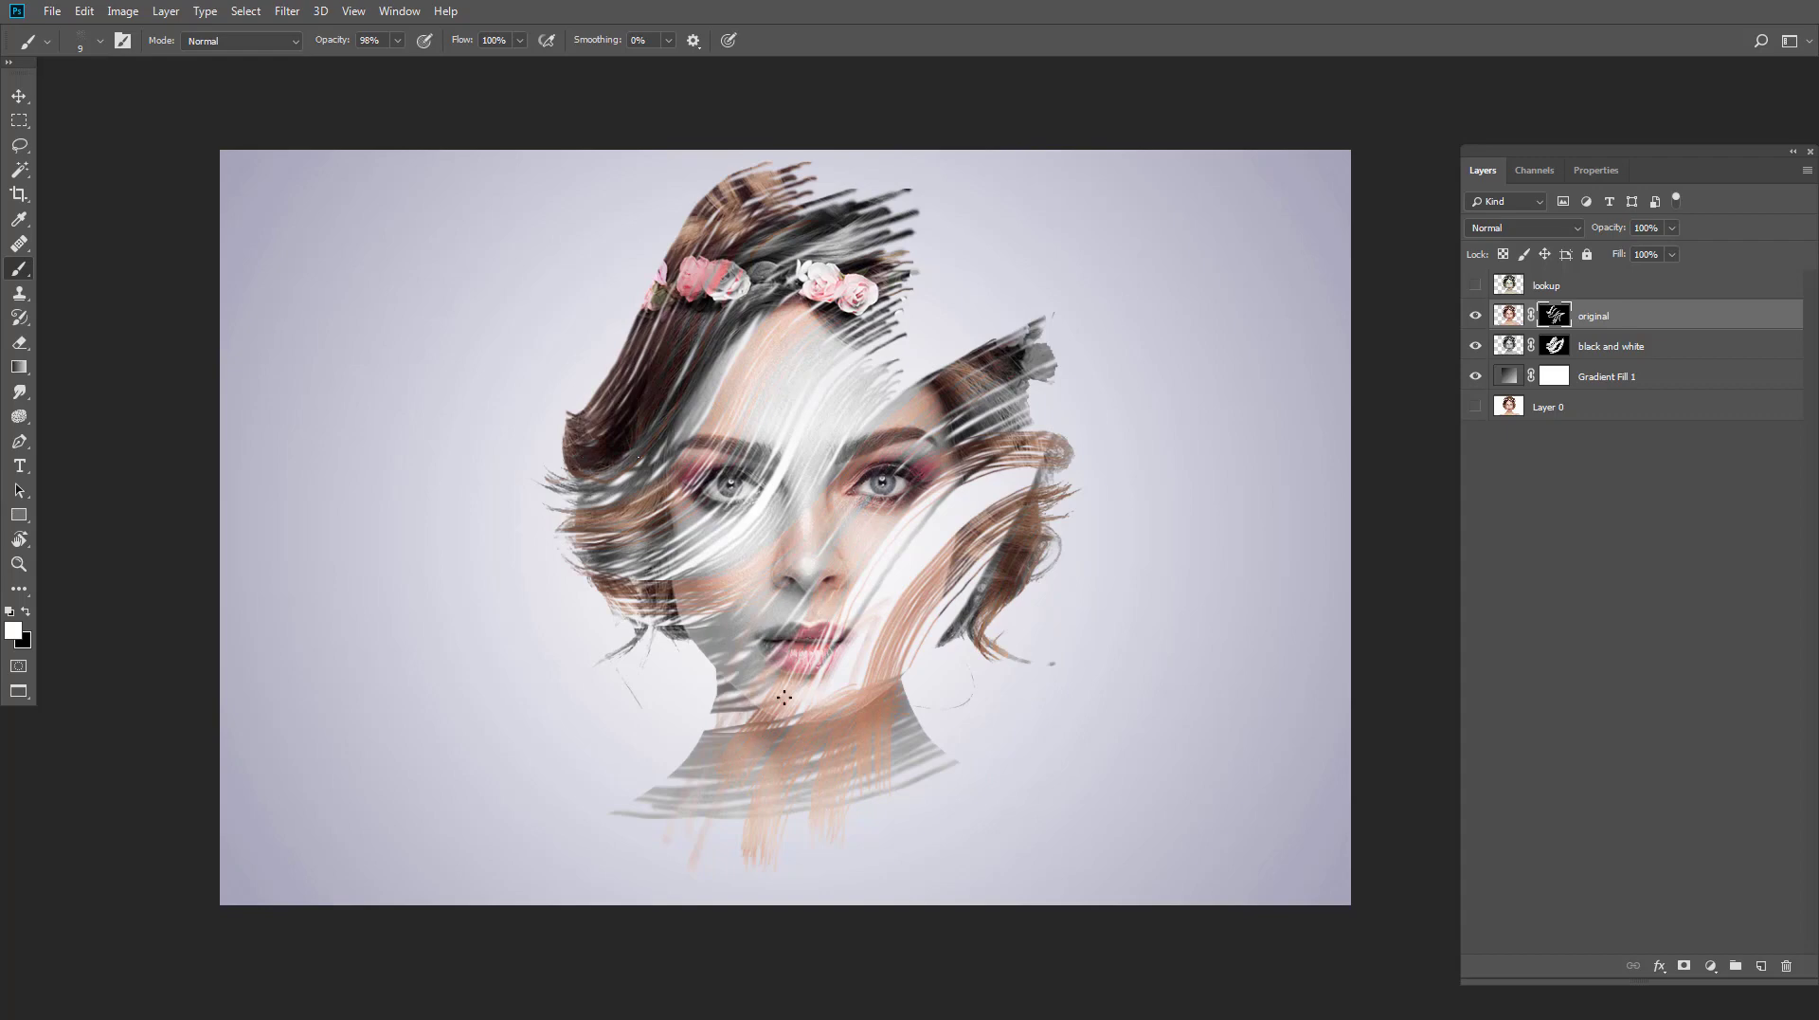
click(1478, 287)
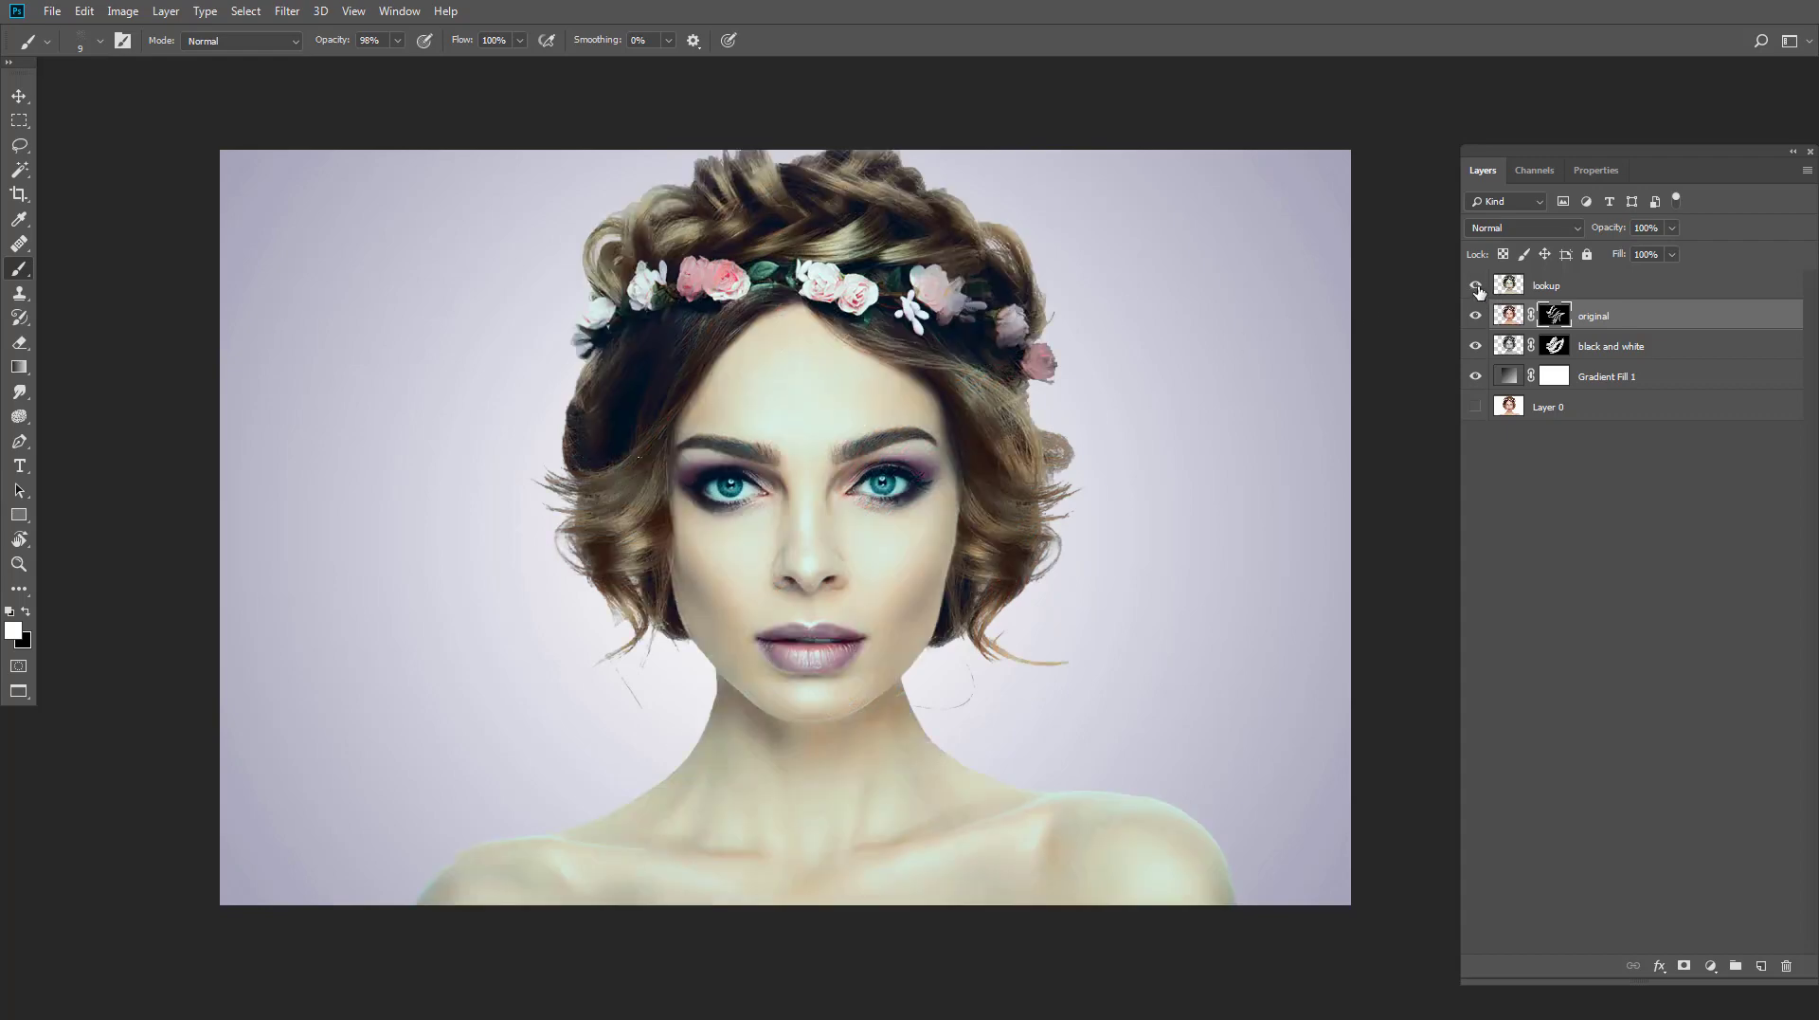
click(1537, 289)
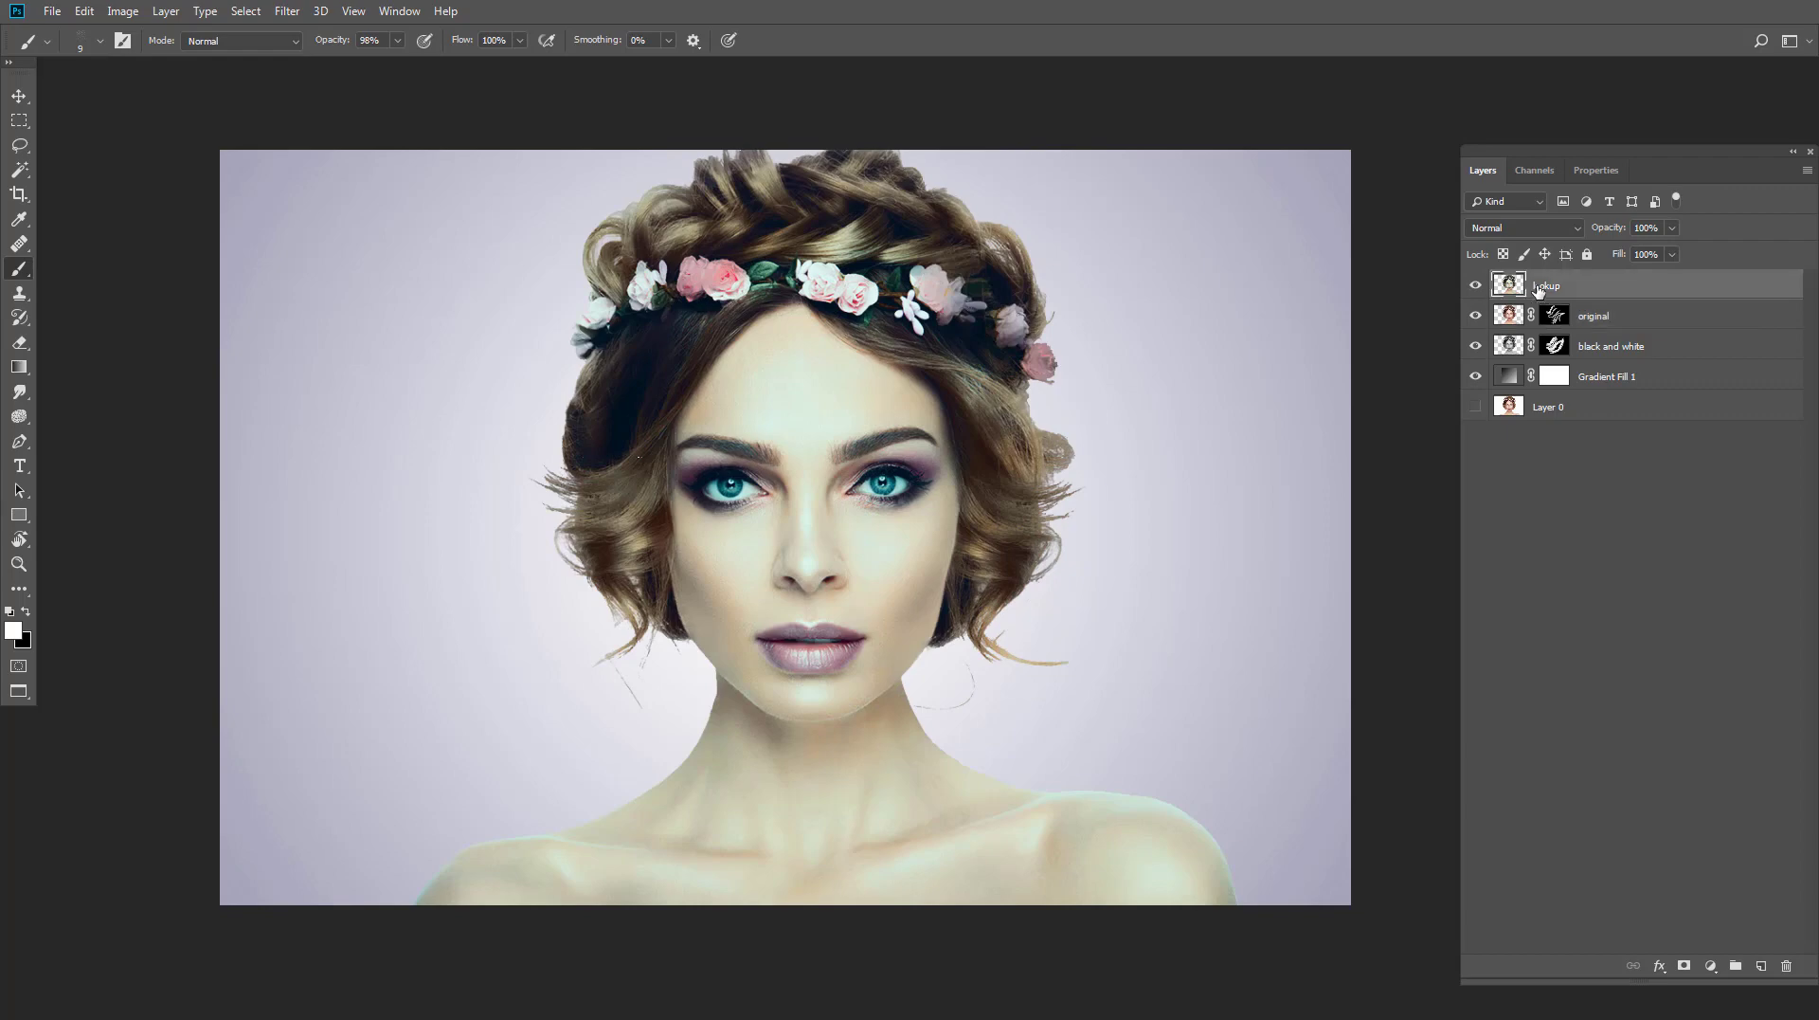
Step: Add an inverted mask to the lookup layer and streak the grade across hair, eye, nose, mouth and neck
click(1683, 964)
key(ctrl+i)
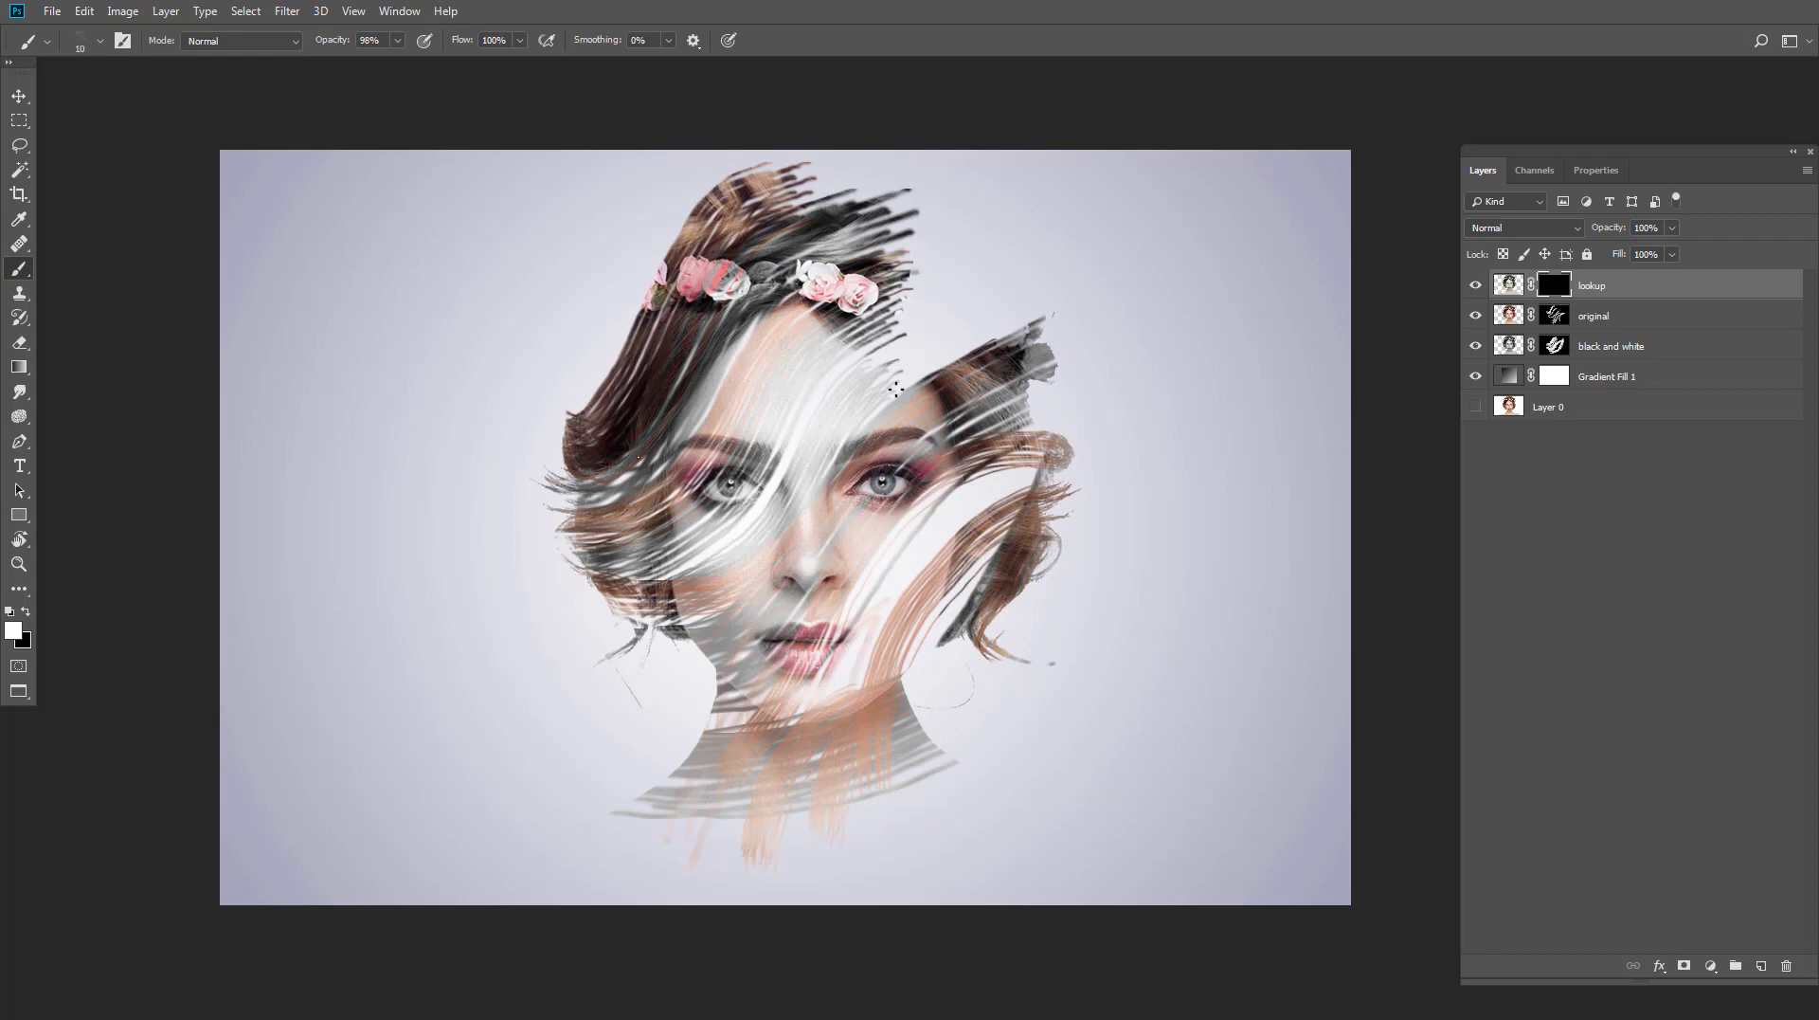
mouse_move(983, 284)
mouse_down()
mouse_move(876, 364)
mouse_move(504, 568)
mouse_up()
drag(985, 393, 933, 440)
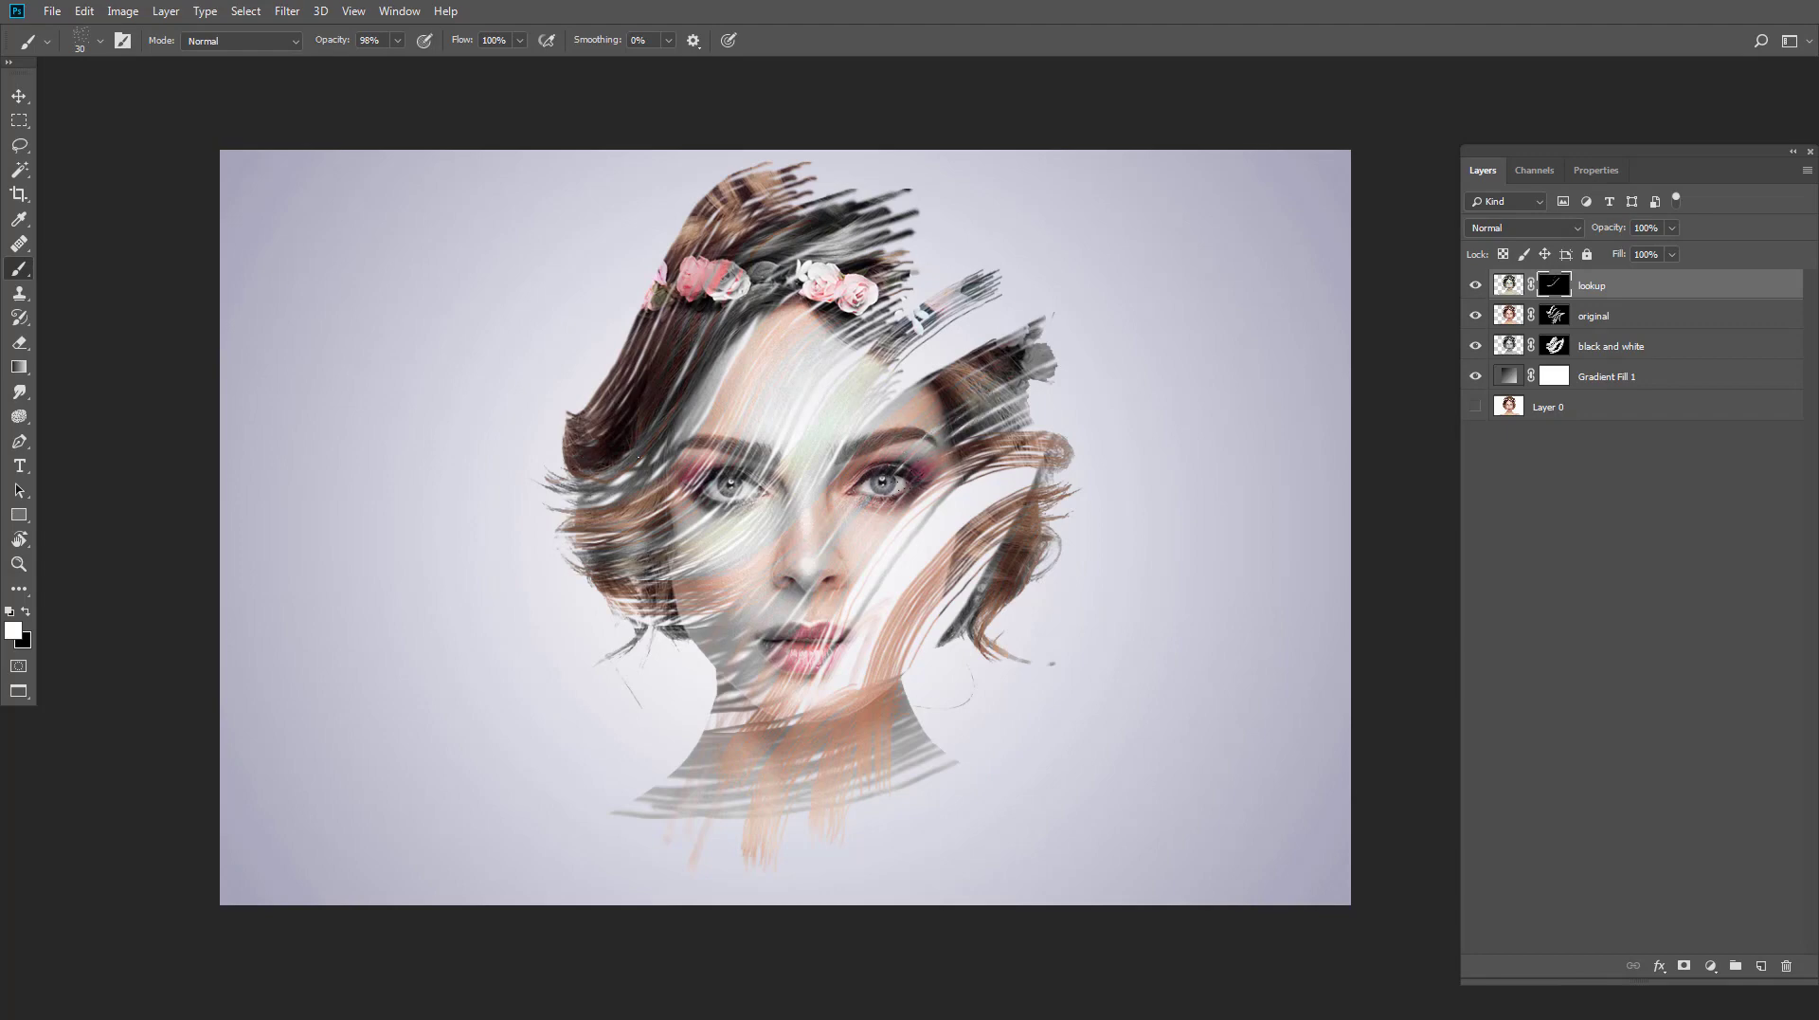
mouse_move(856, 538)
mouse_down()
mouse_move(749, 616)
mouse_move(580, 652)
mouse_up()
mouse_move(971, 425)
mouse_down()
mouse_move(862, 583)
mouse_move(682, 715)
mouse_up()
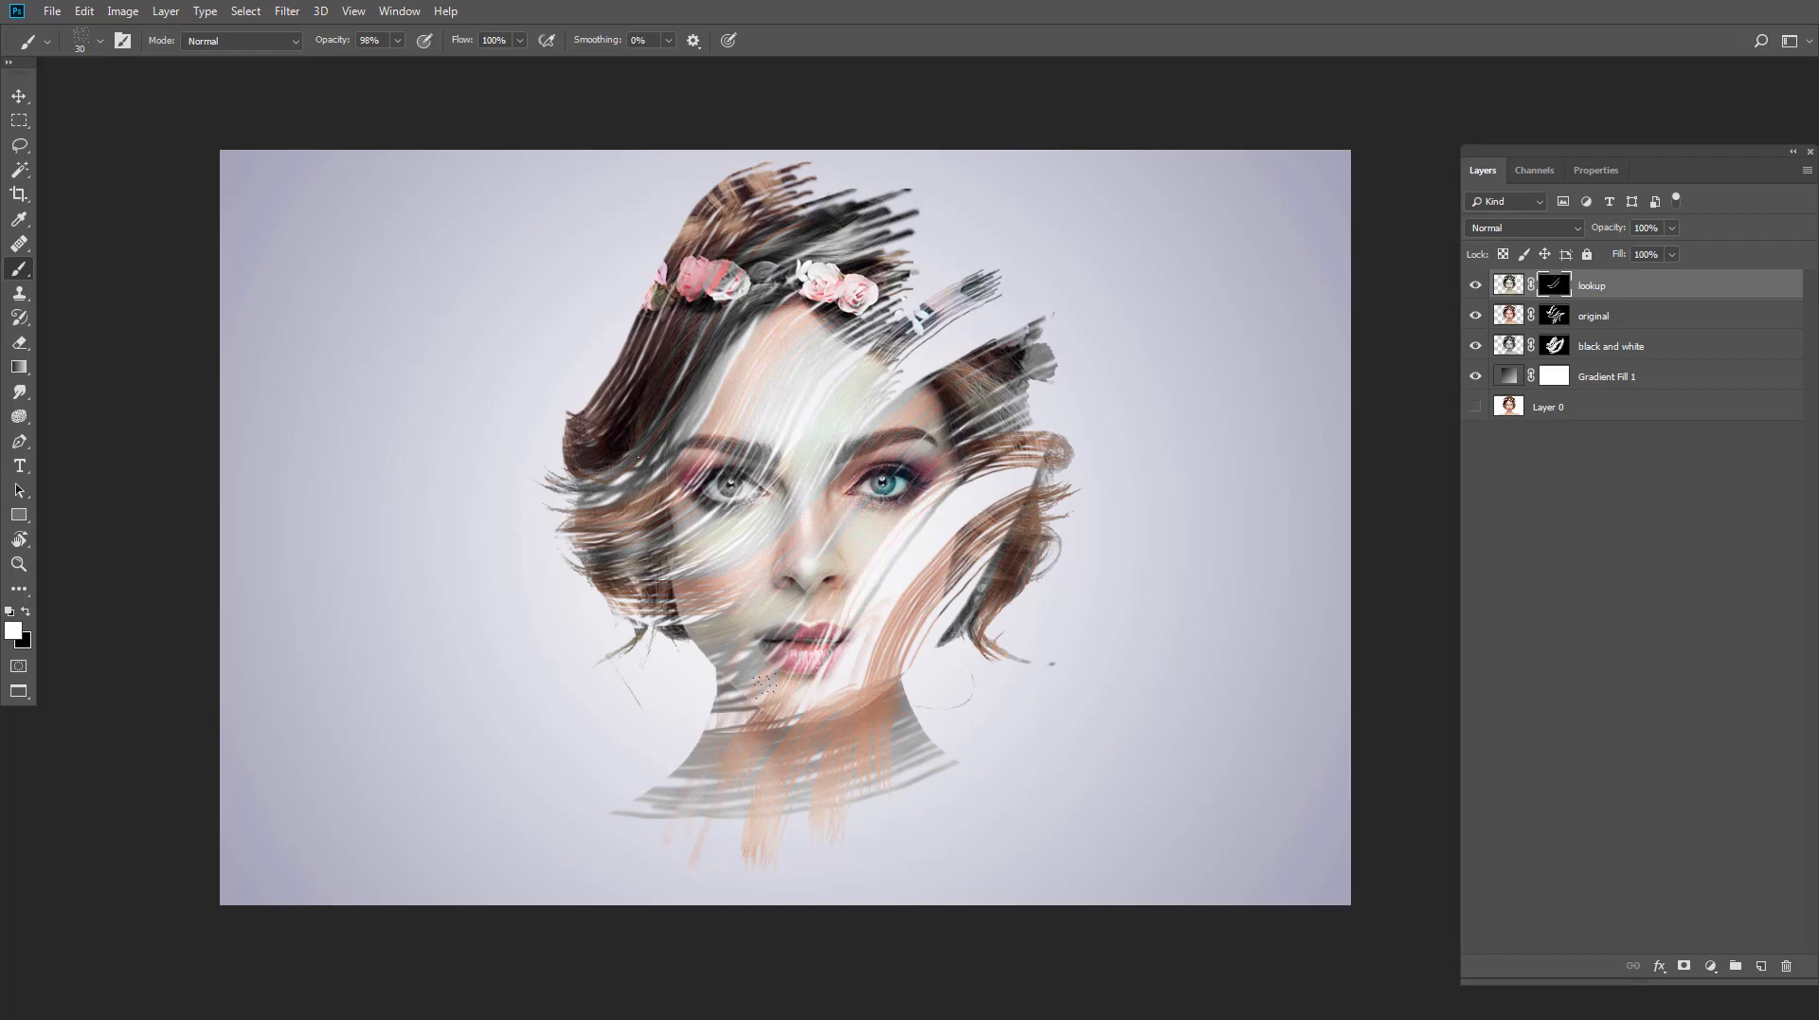
Step: Paint the grade above the right eye and try strokes over the upper-left hair, undoing them
scroll(814, 482, up, 2)
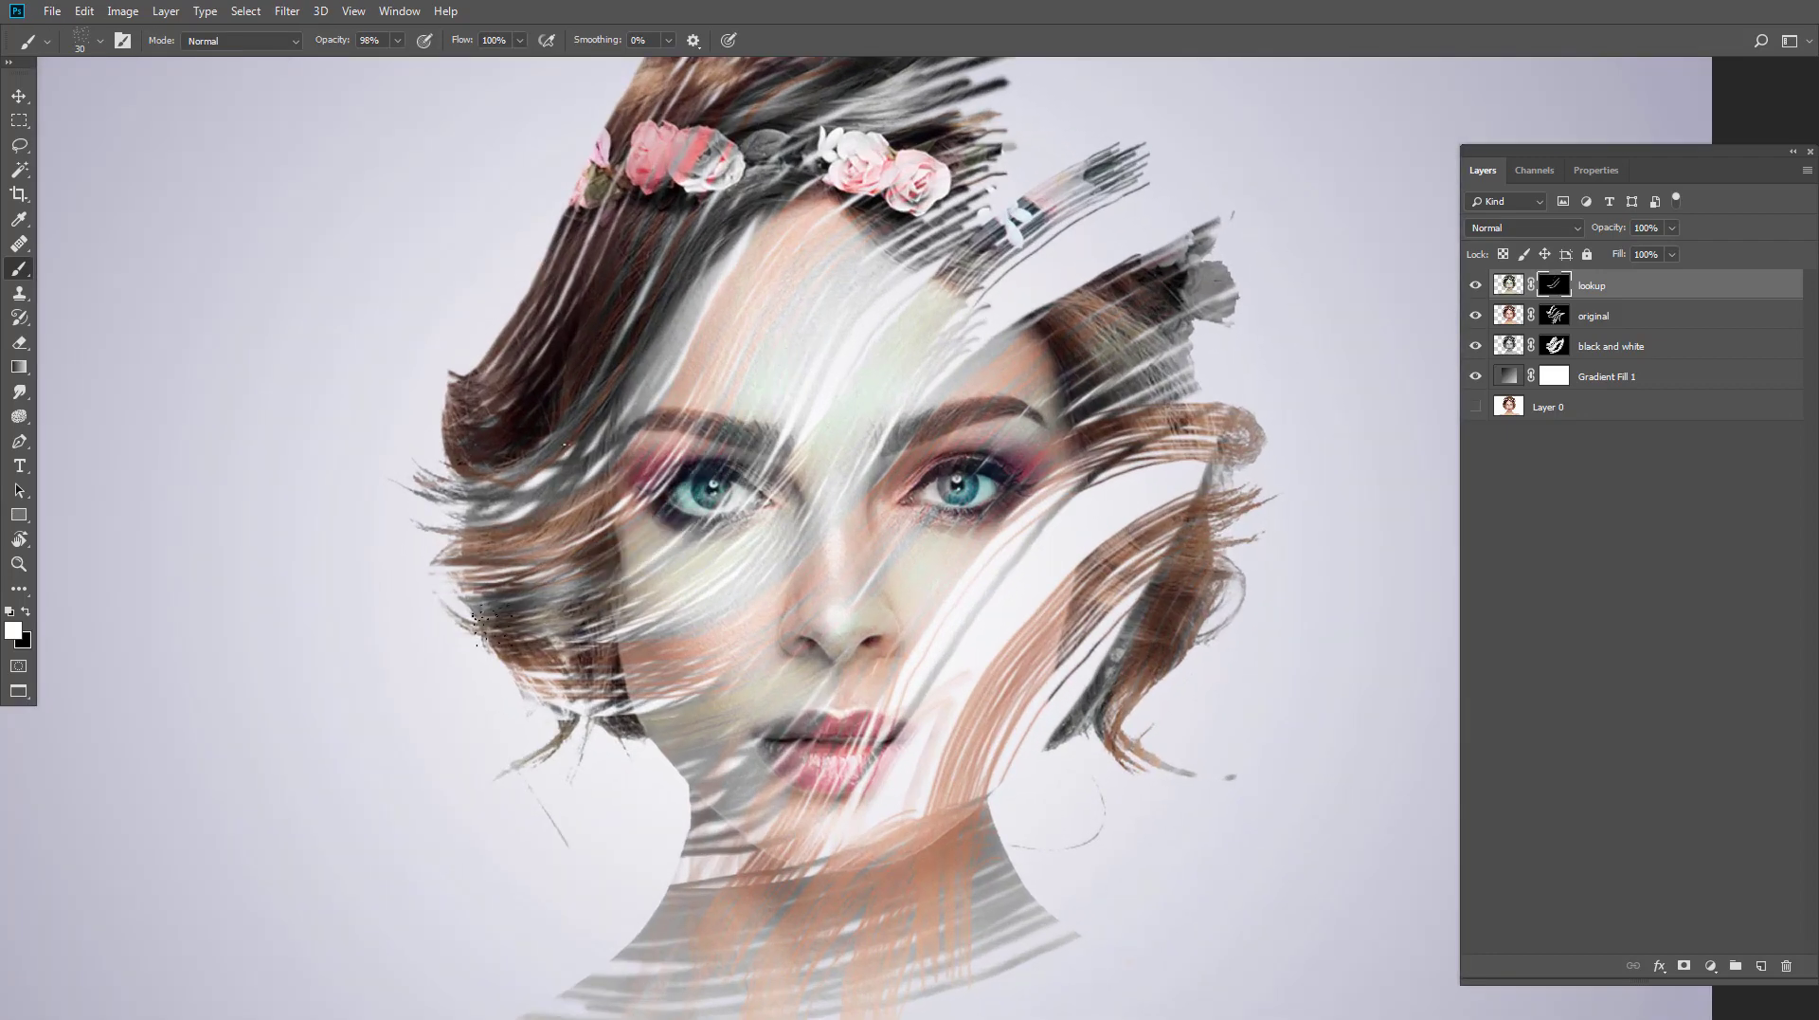
drag(1047, 349, 991, 488)
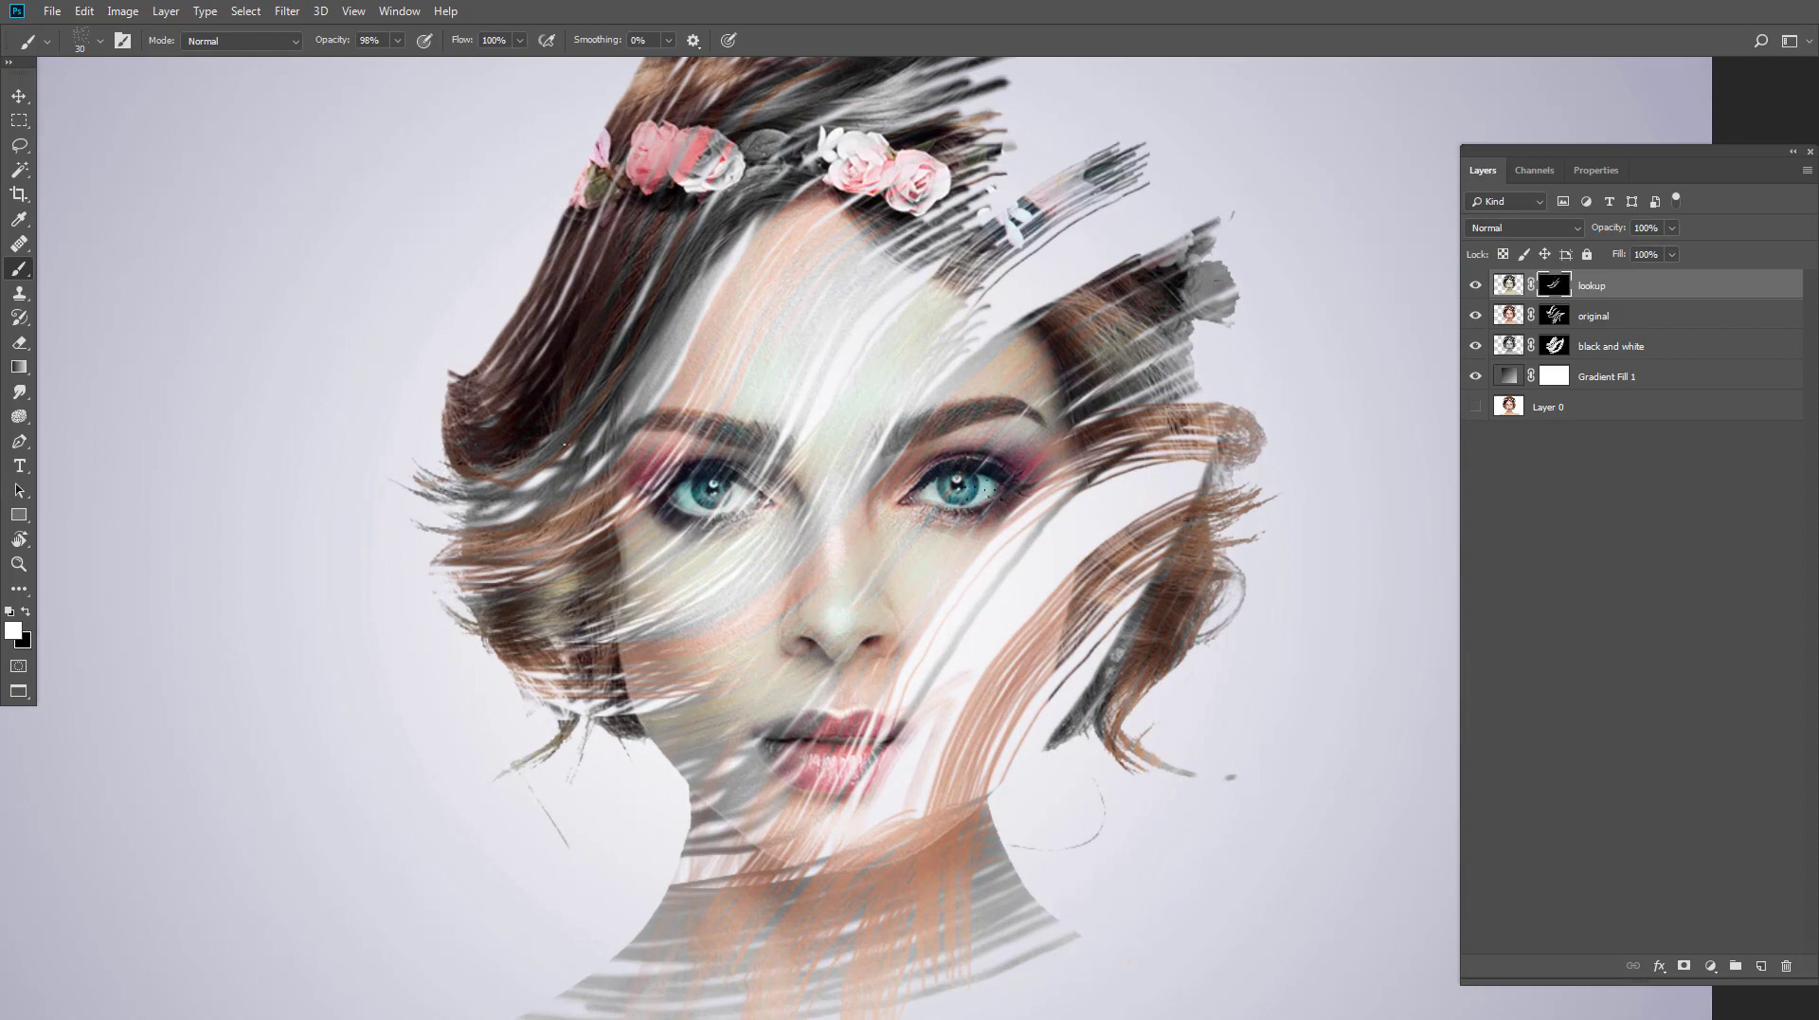
scroll(1007, 438, down, 2)
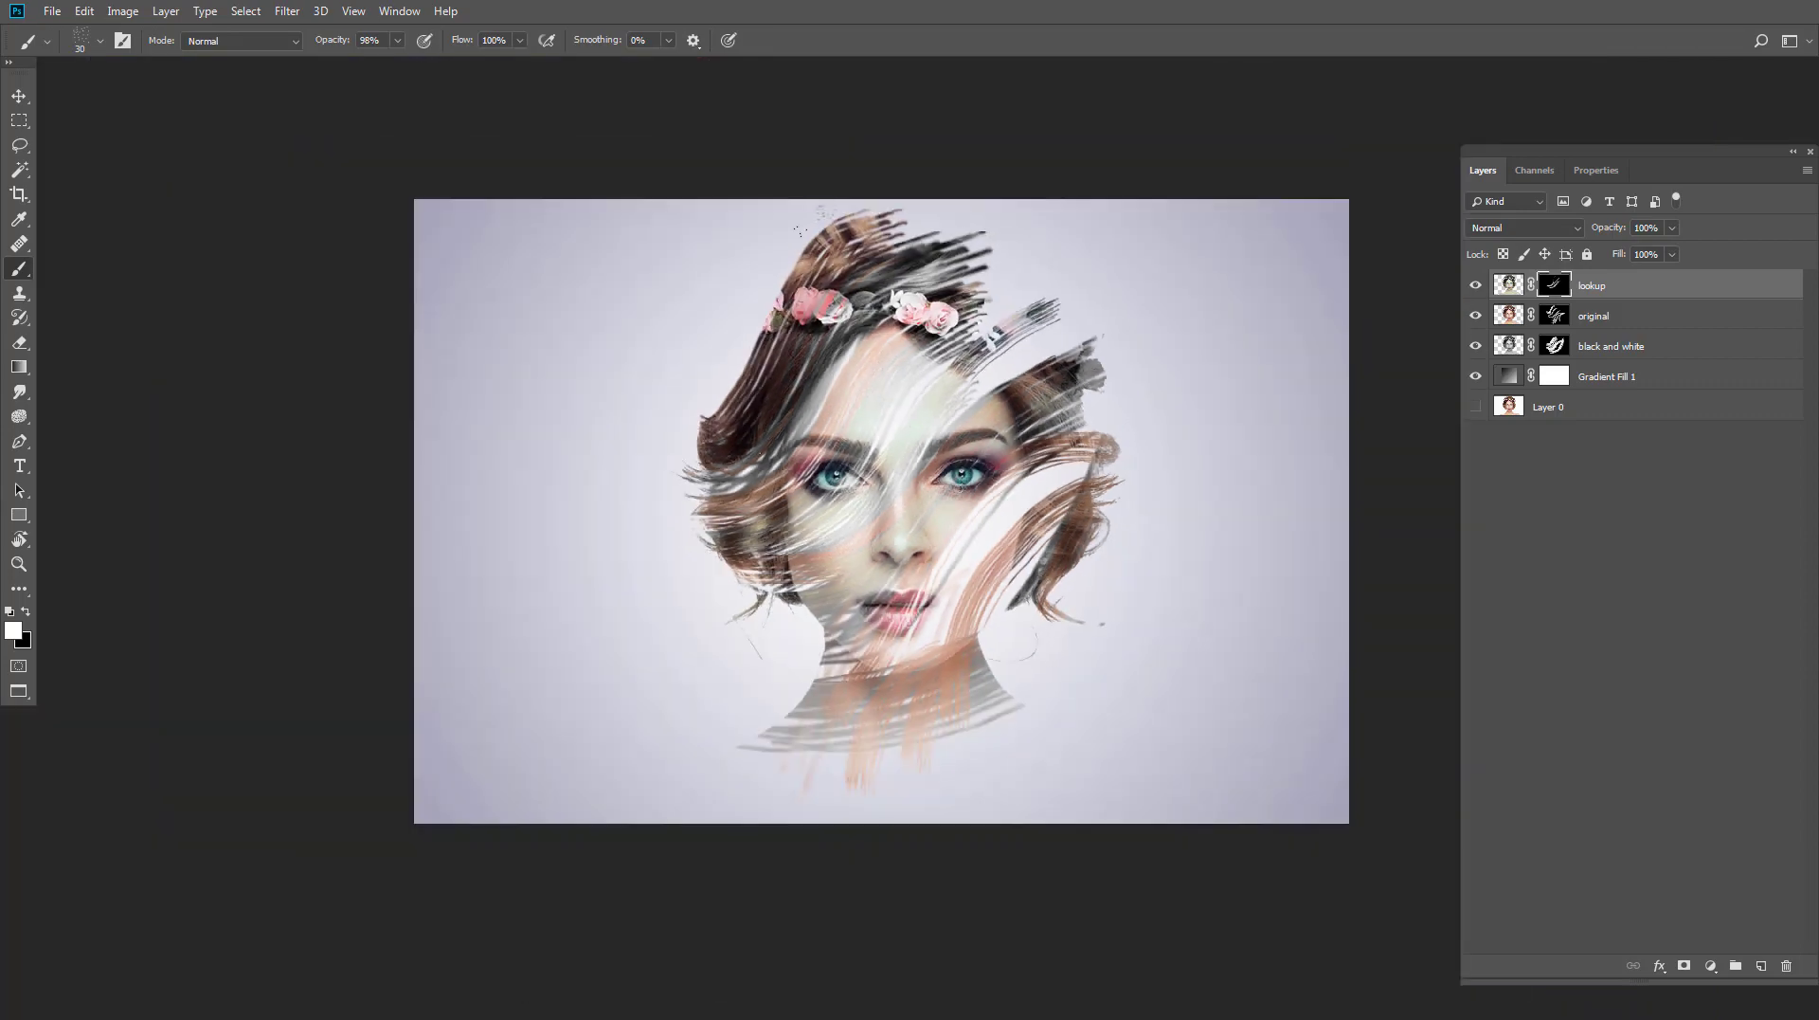
drag(800, 231, 713, 365)
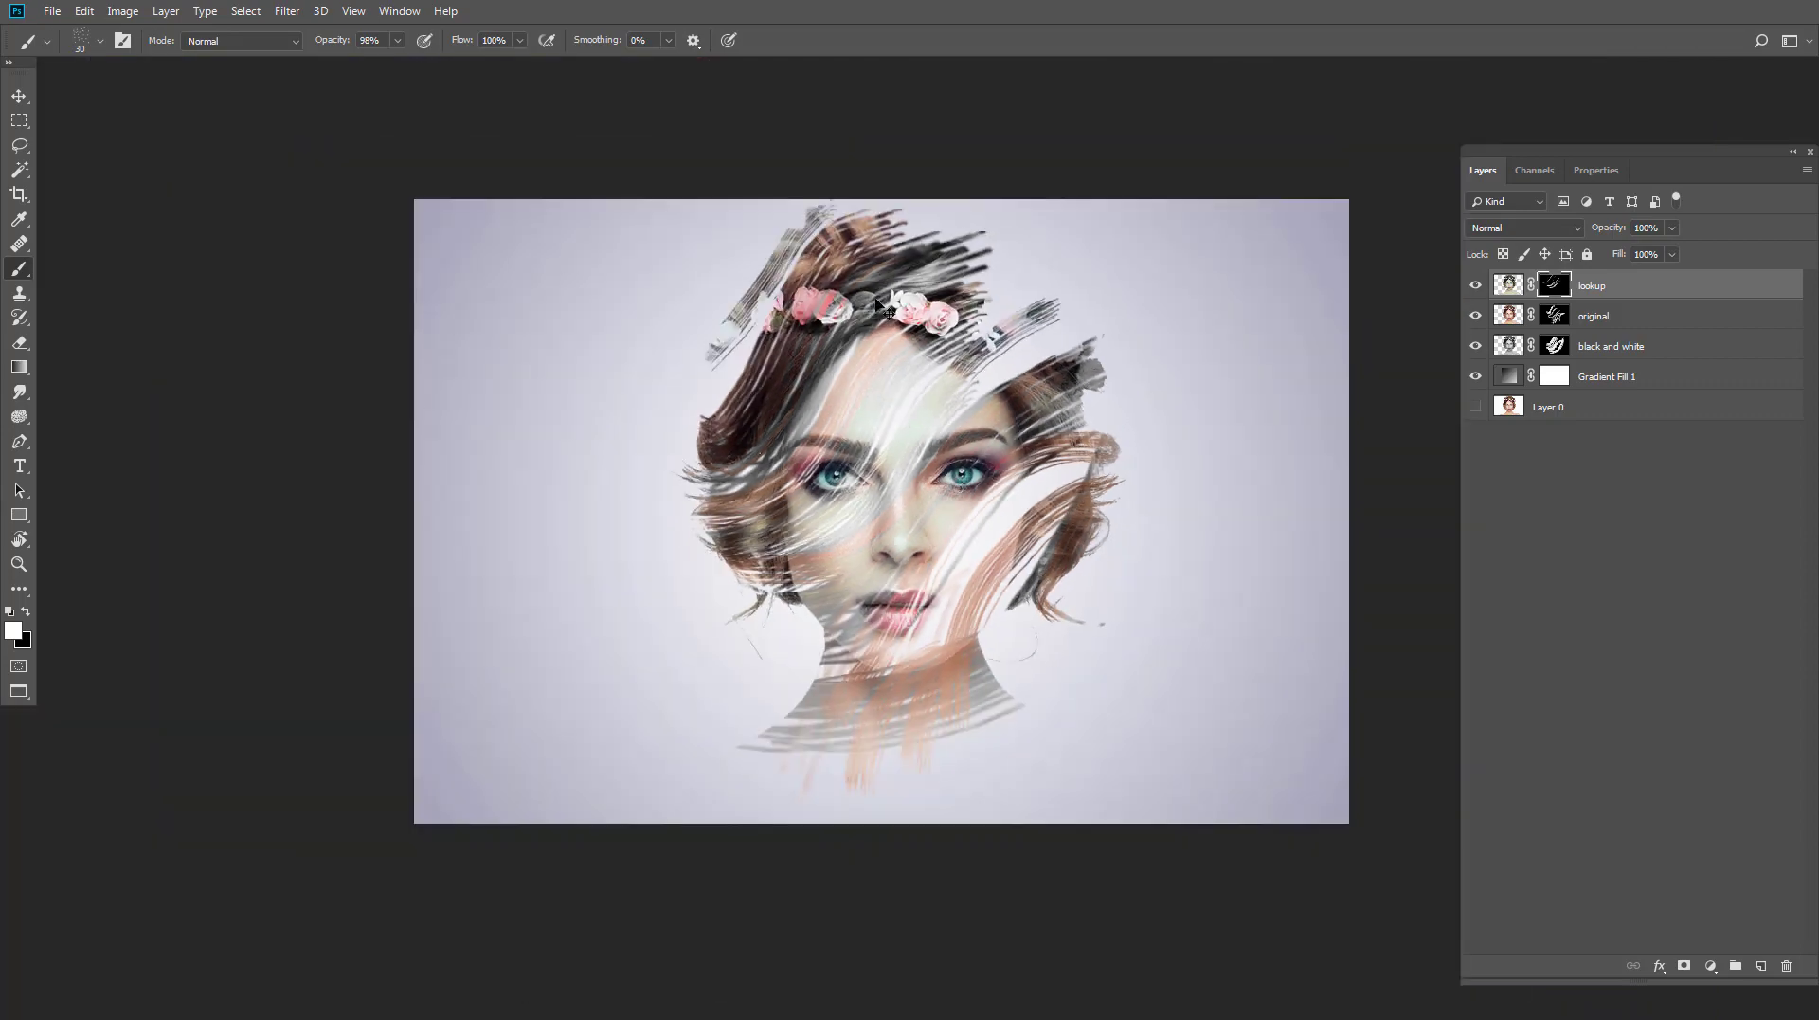
key(ctrl+z)
mouse_move(815, 209)
mouse_down()
mouse_move(758, 249)
mouse_move(704, 426)
mouse_move(782, 275)
mouse_move(853, 204)
mouse_move(934, 201)
mouse_up()
key(ctrl+z)
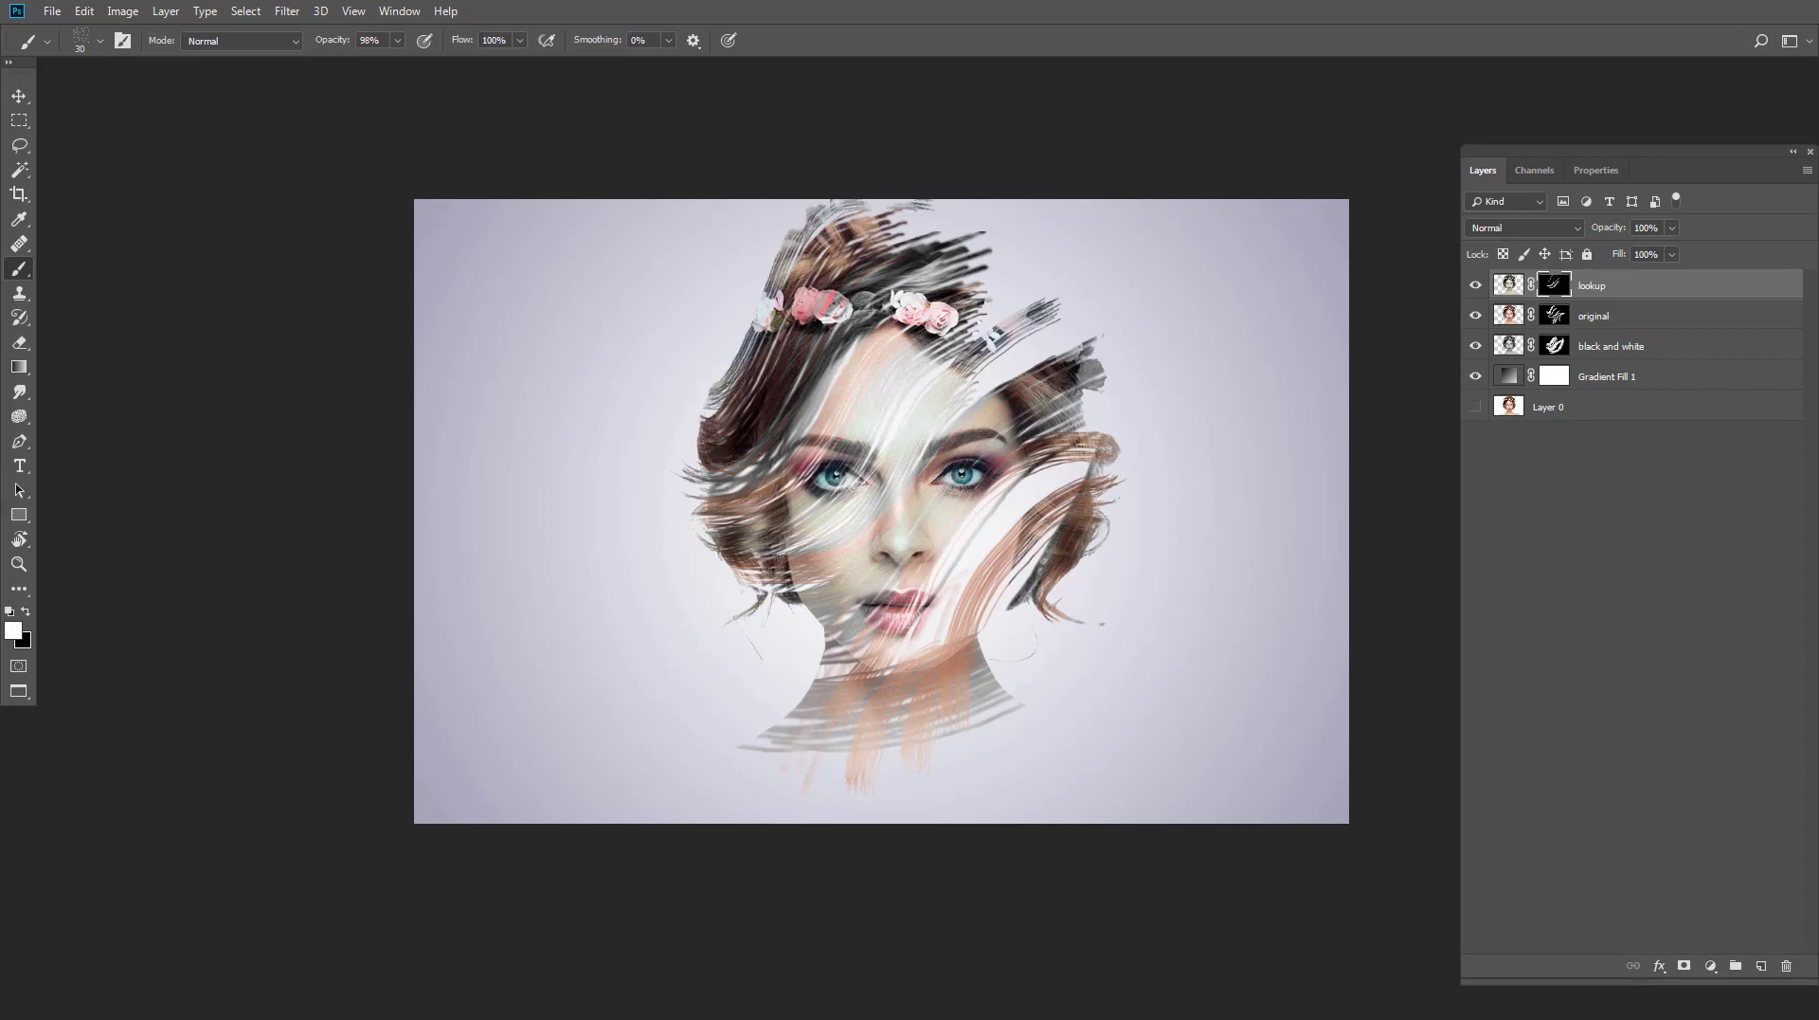
scroll(843, 525, down, 2)
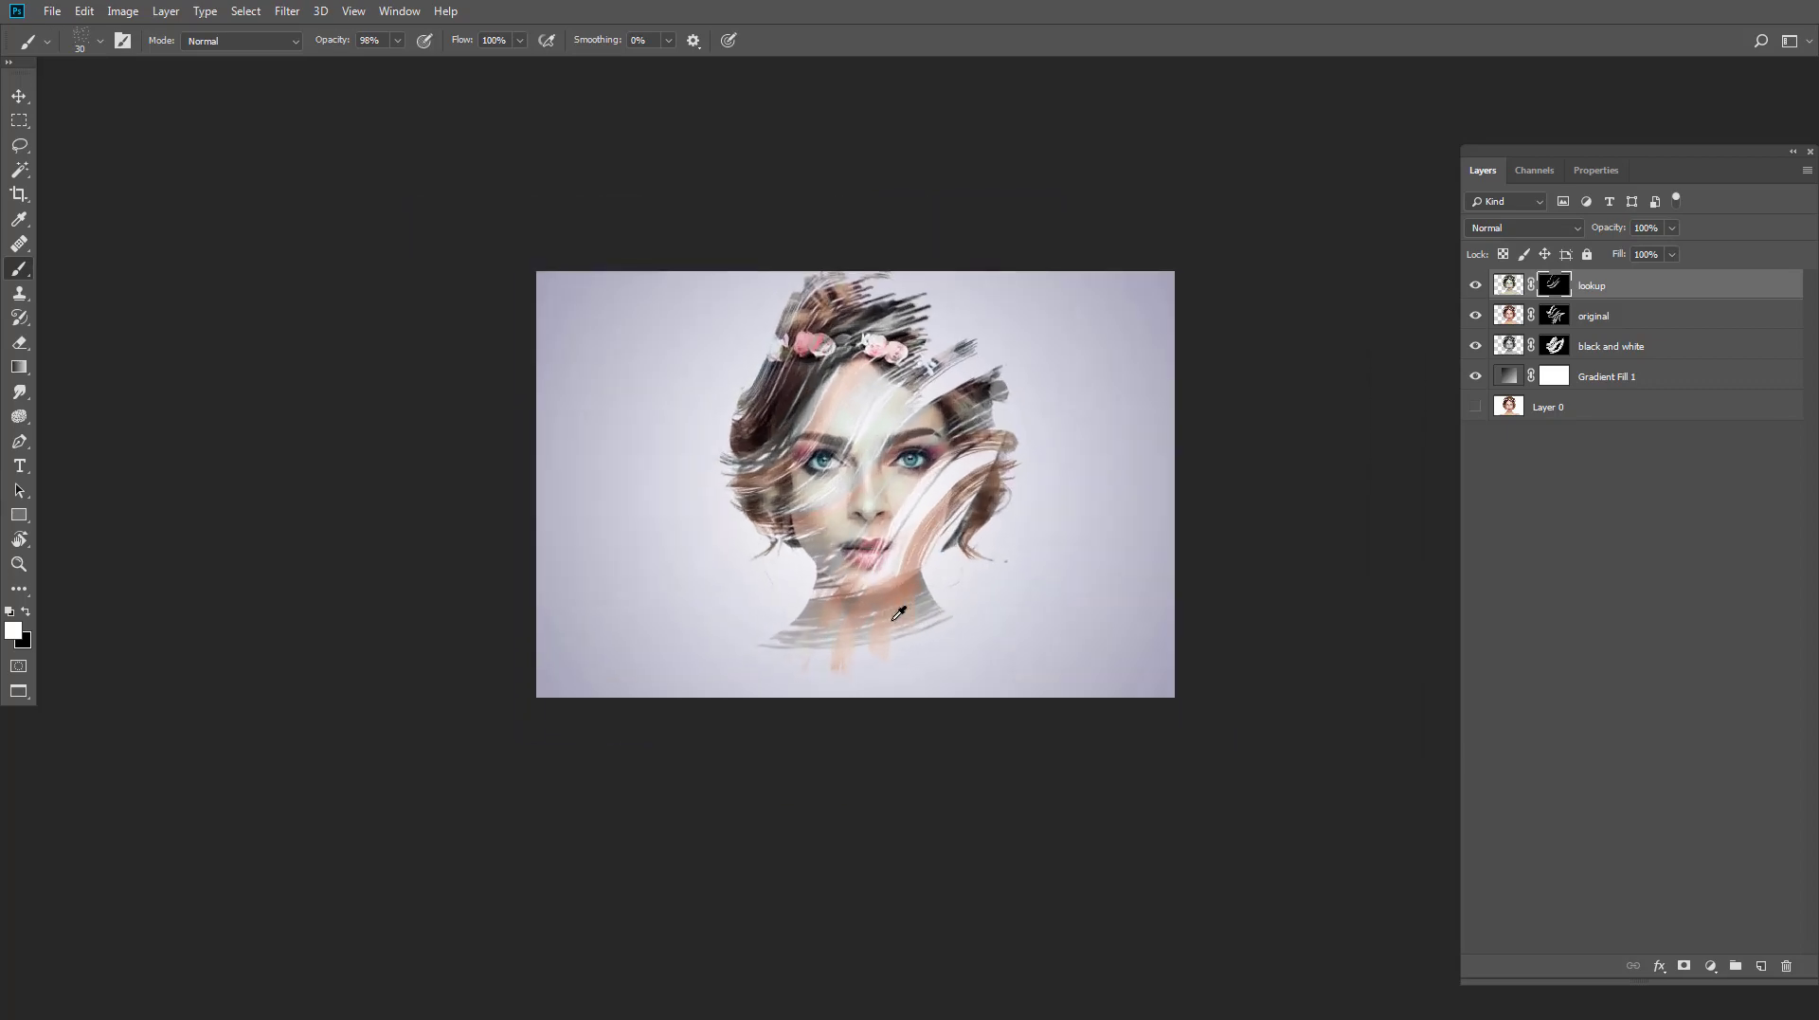
scroll(899, 639, up, 4)
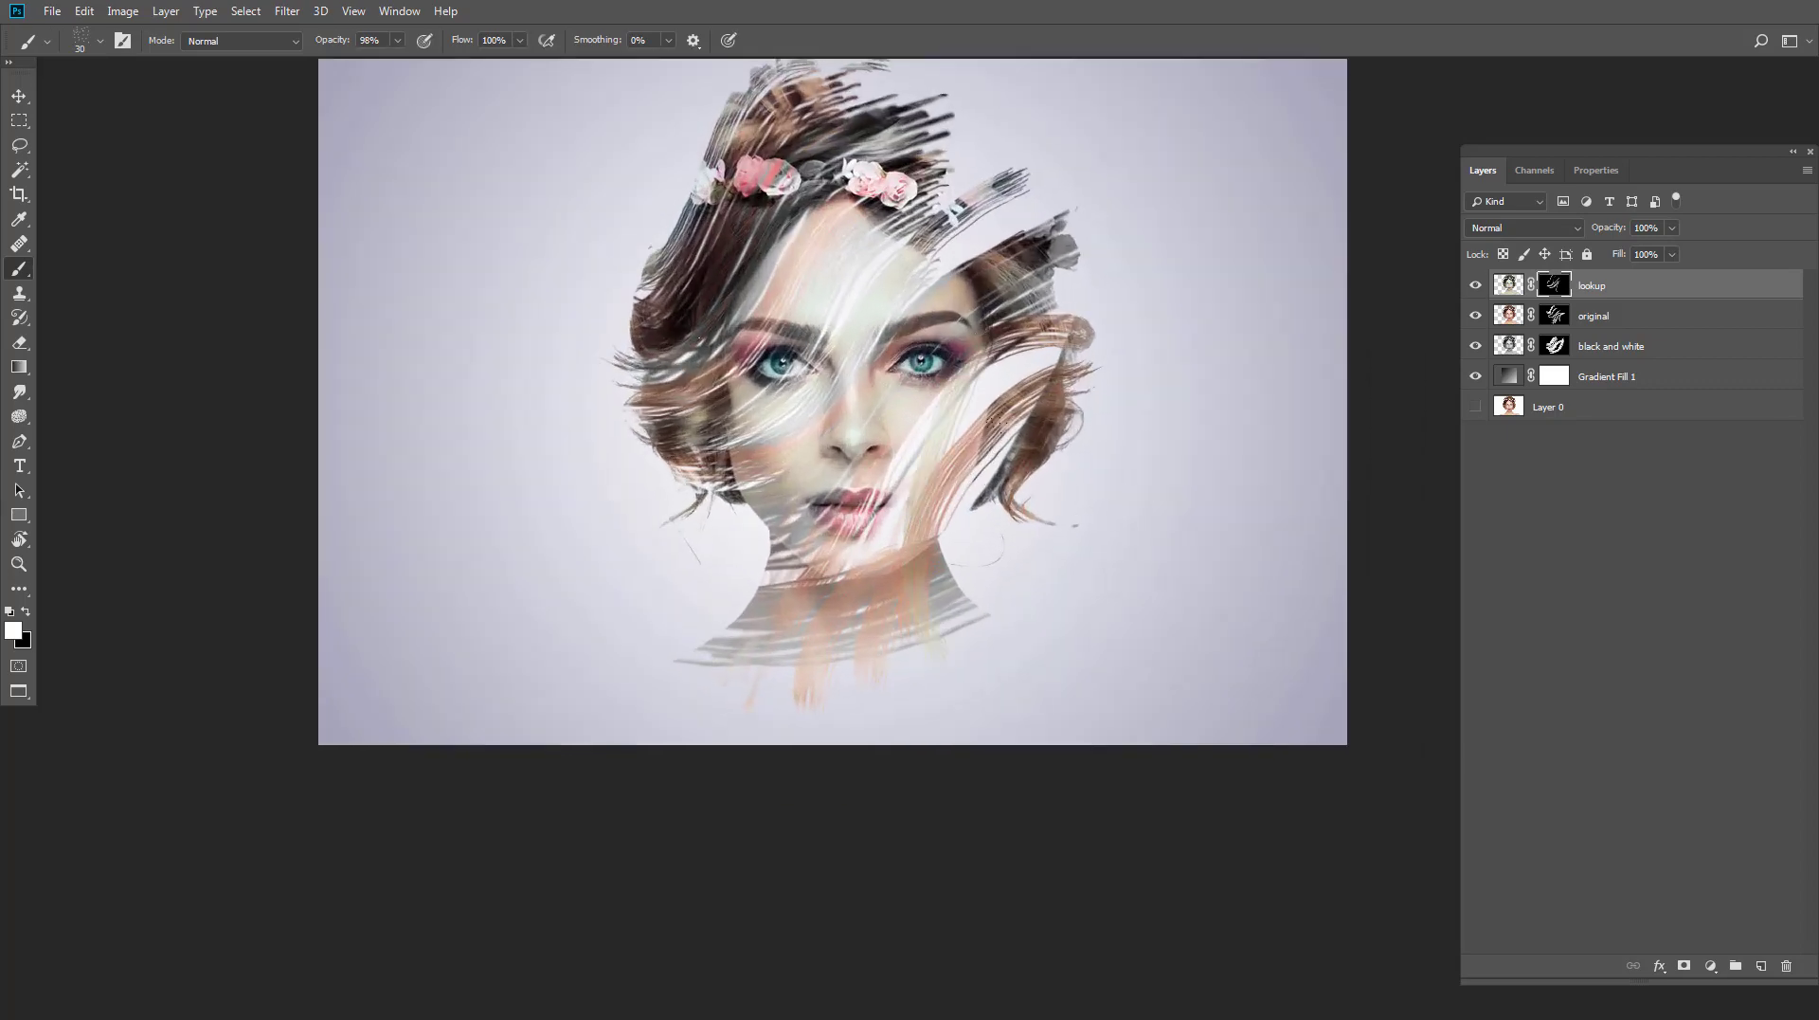
Step: Add smear strokes from the right hair across the cheek and over the upper-right hair
drag(1014, 339, 874, 547)
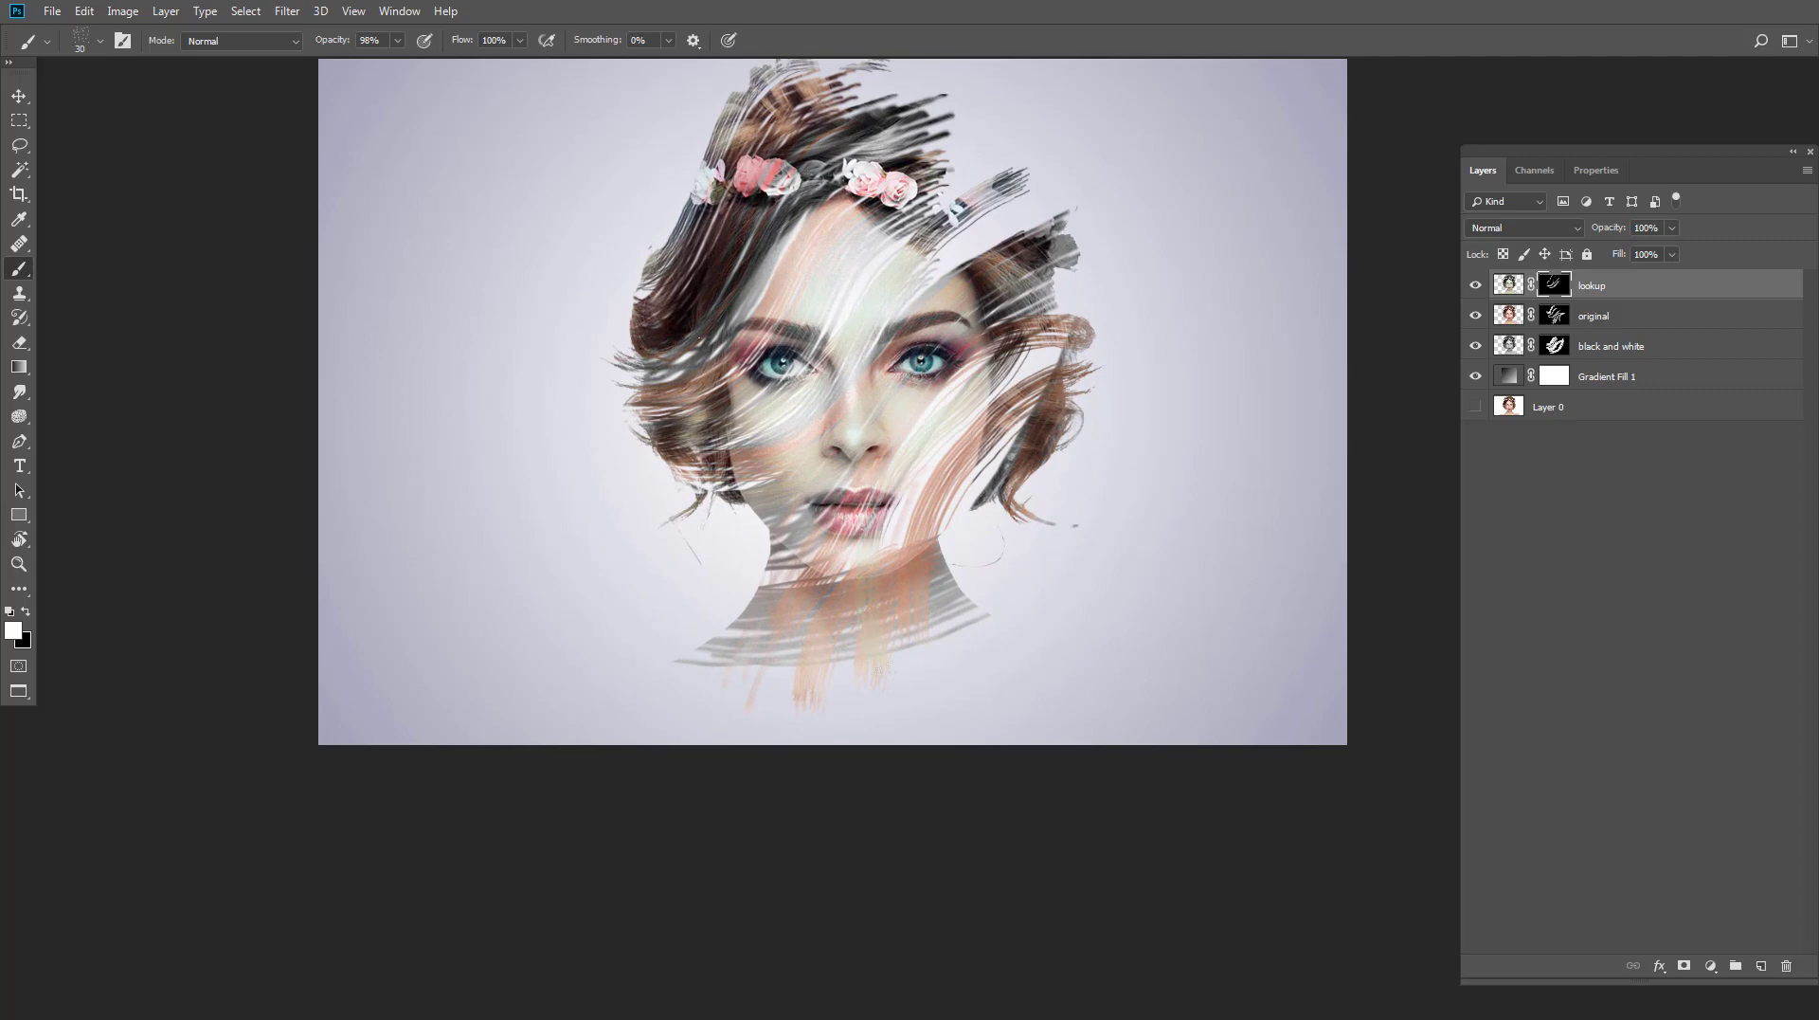
scroll(995, 651, down, 2)
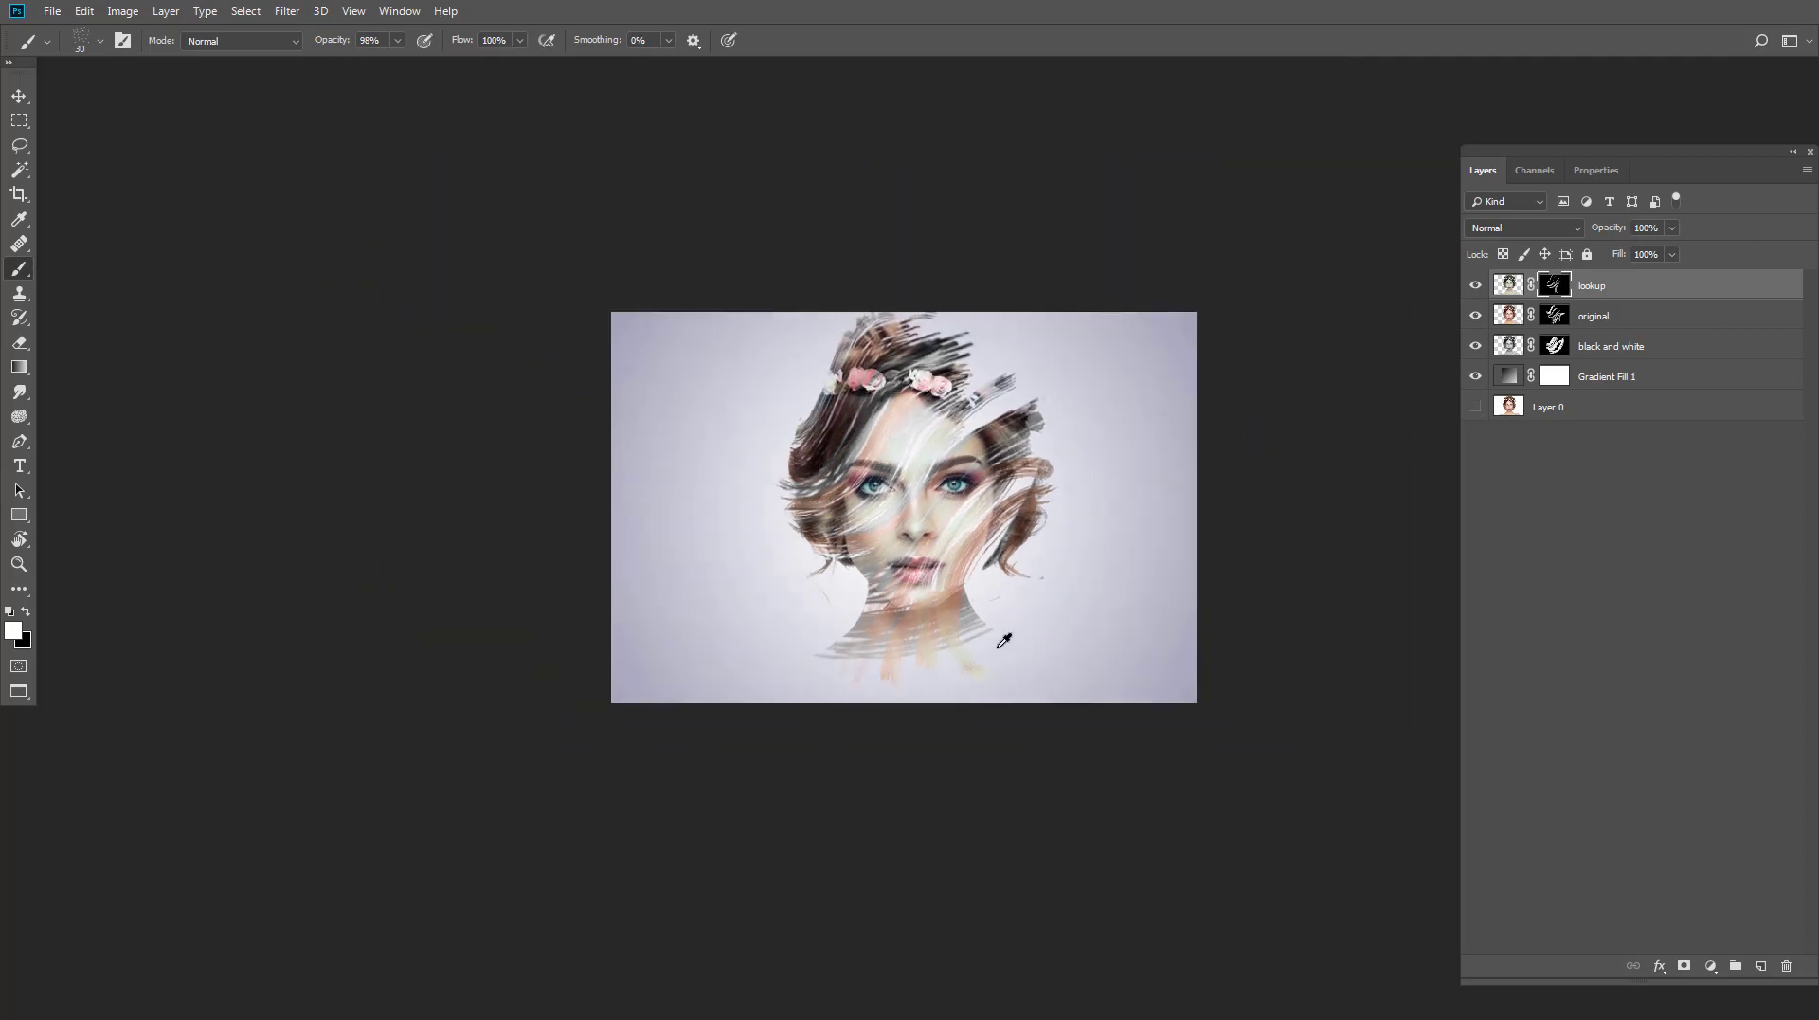
scroll(995, 650, down, 1)
scroll(980, 611, up, 1)
scroll(978, 612, up, 2)
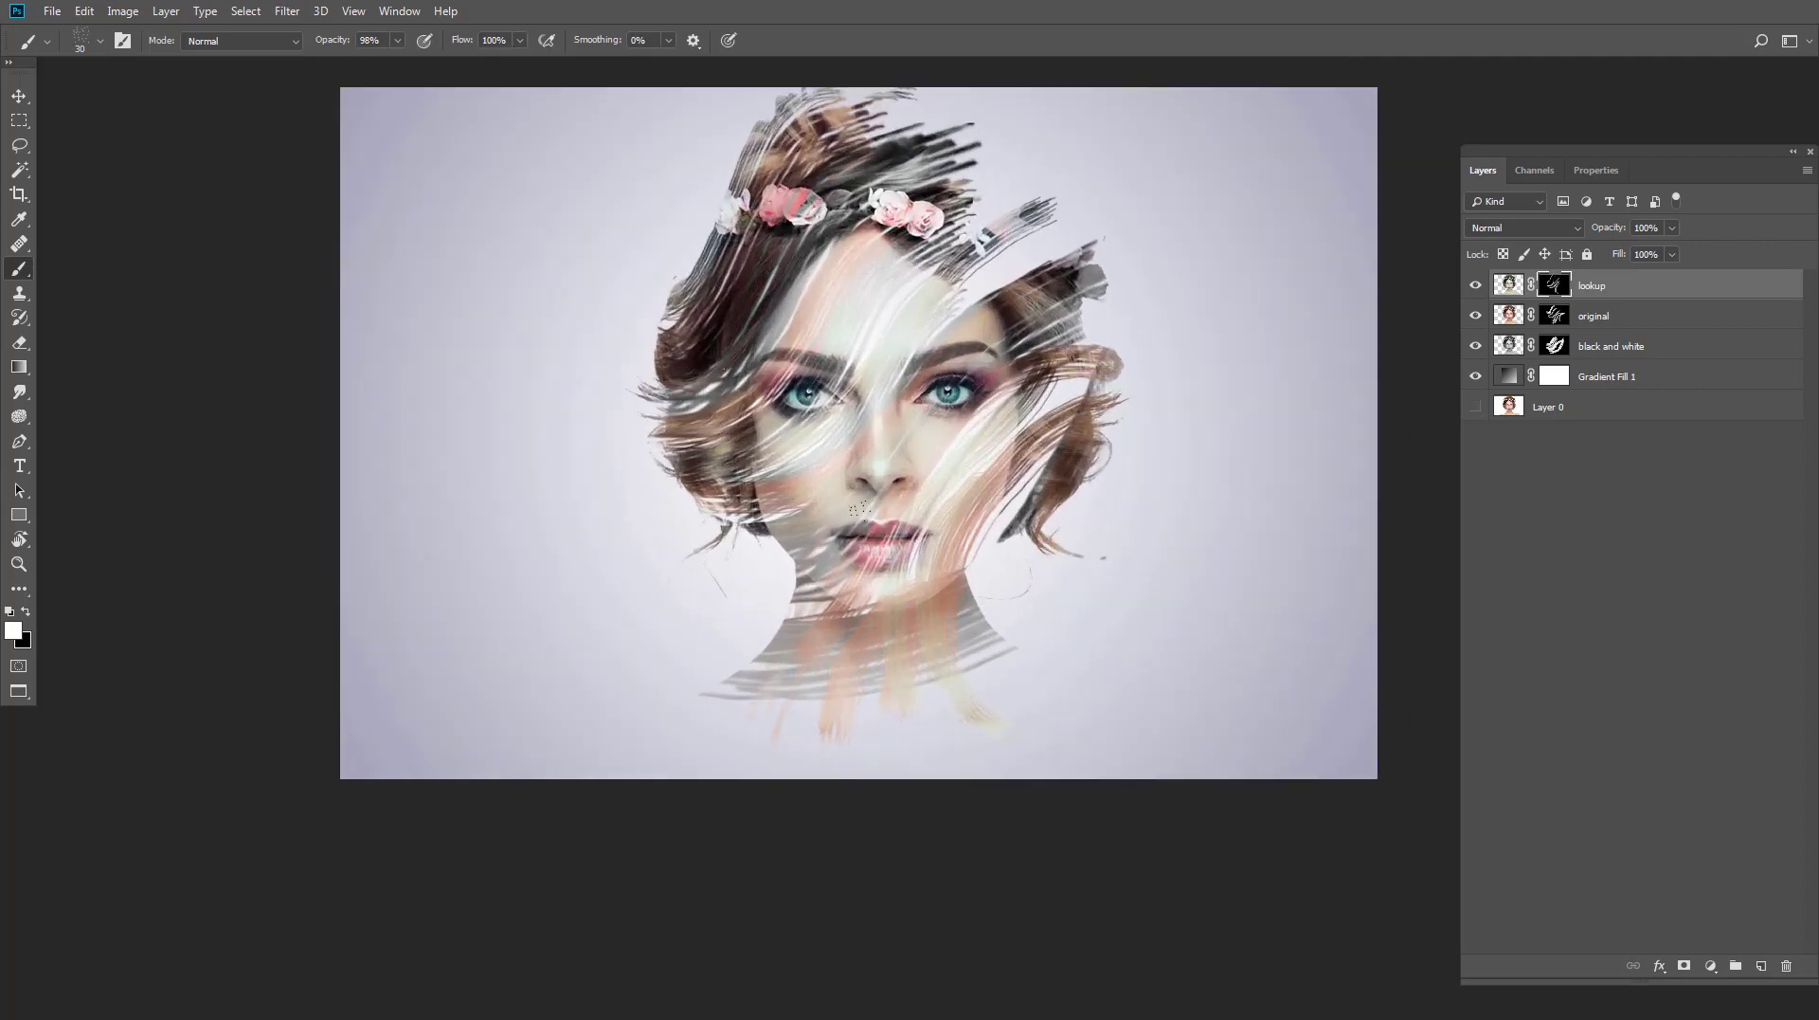
drag(1080, 223, 1004, 332)
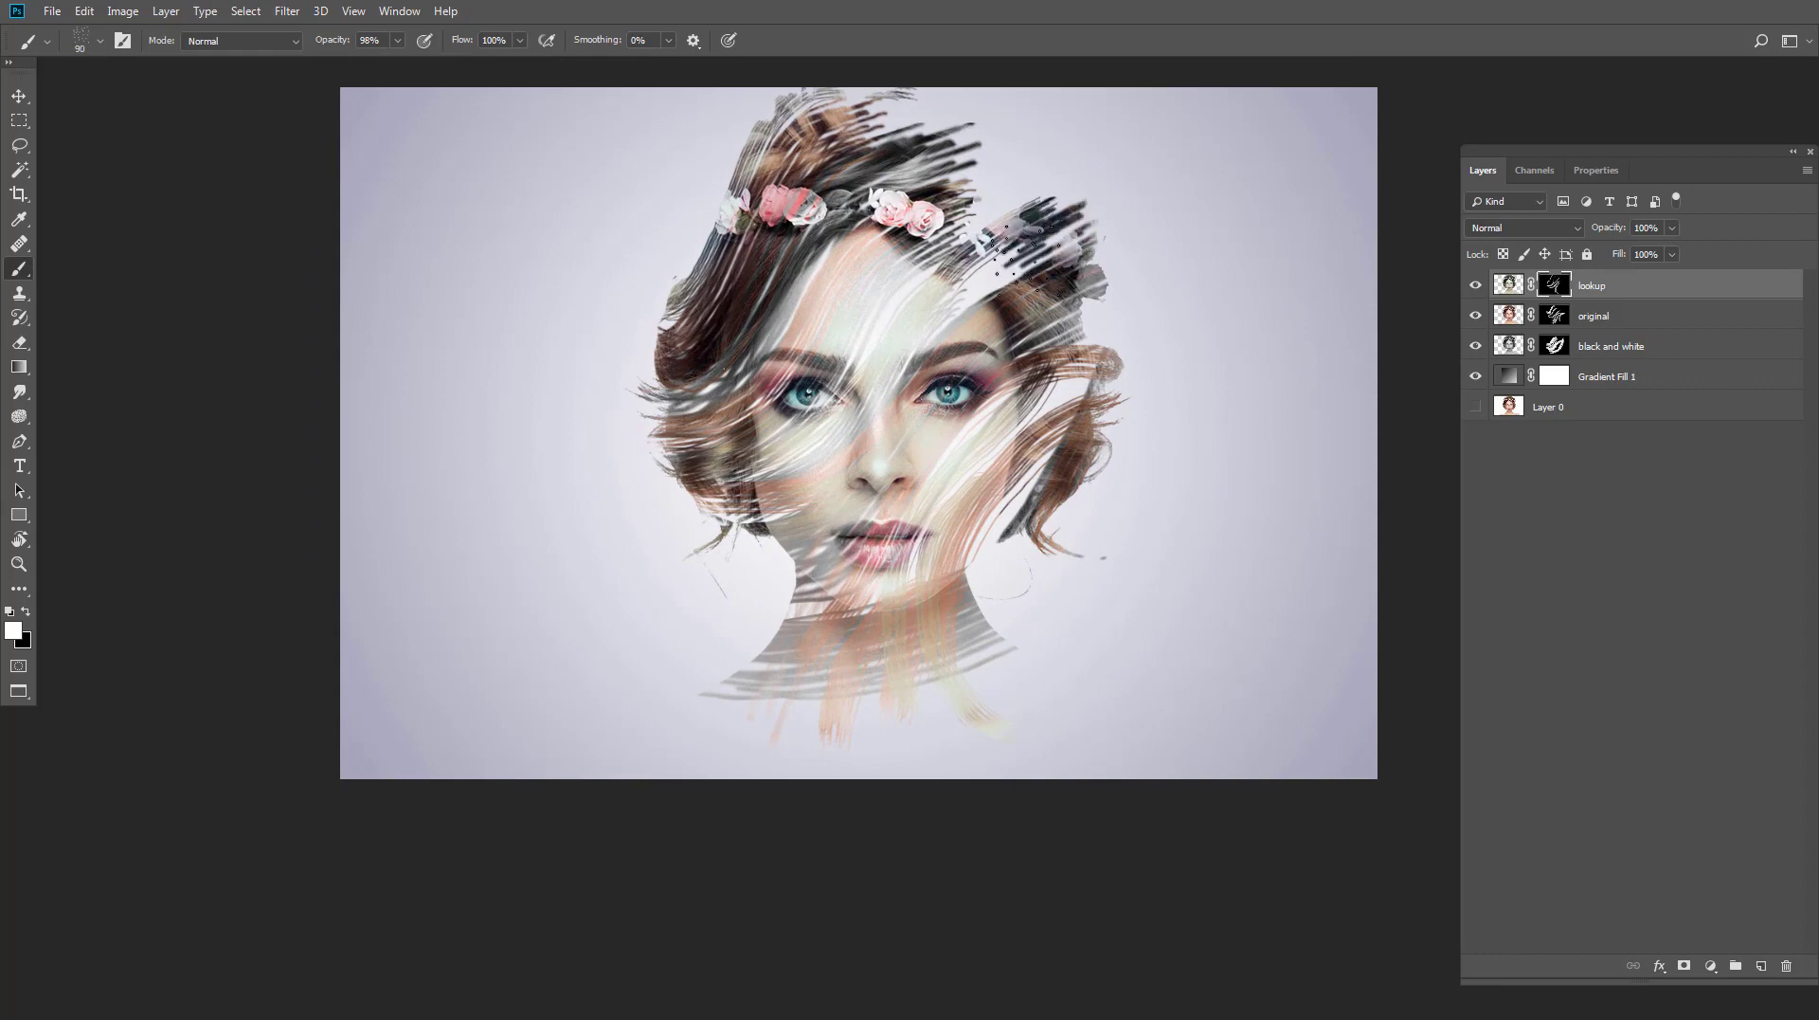
scroll(1090, 457, down, 1)
scroll(1088, 520, down, 1)
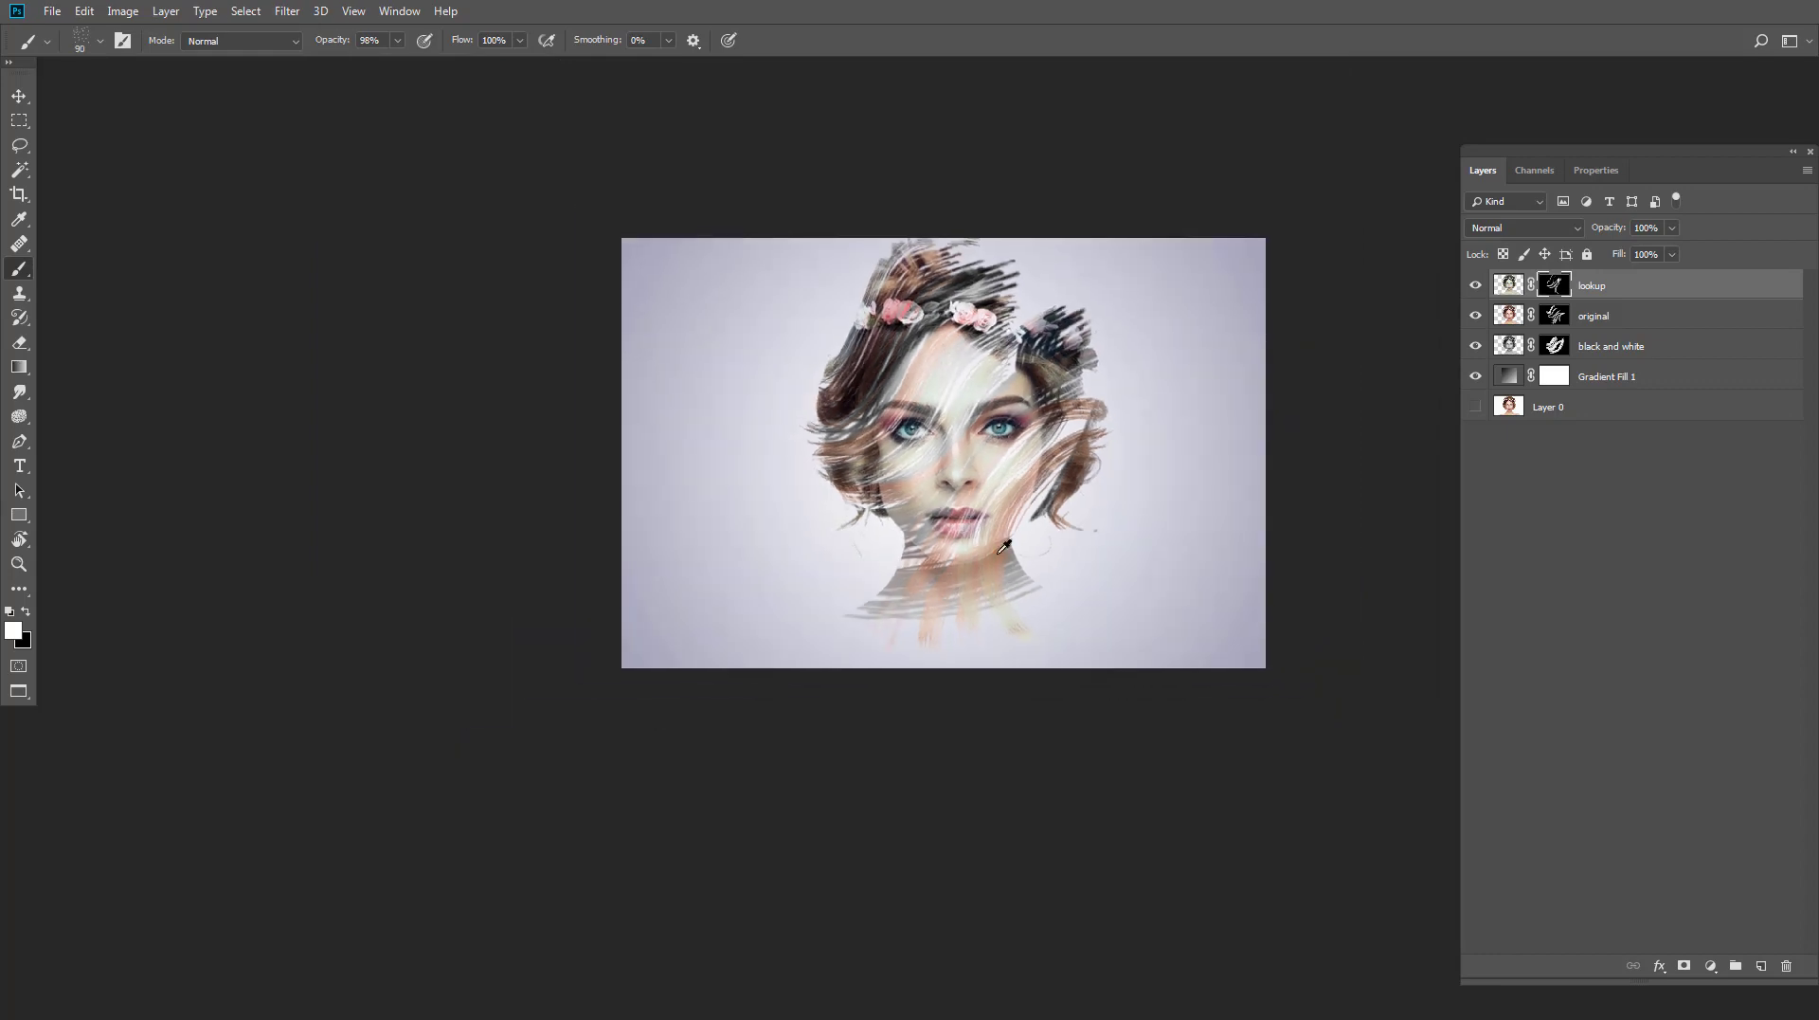
scroll(862, 531, up, 1)
scroll(862, 530, up, 1)
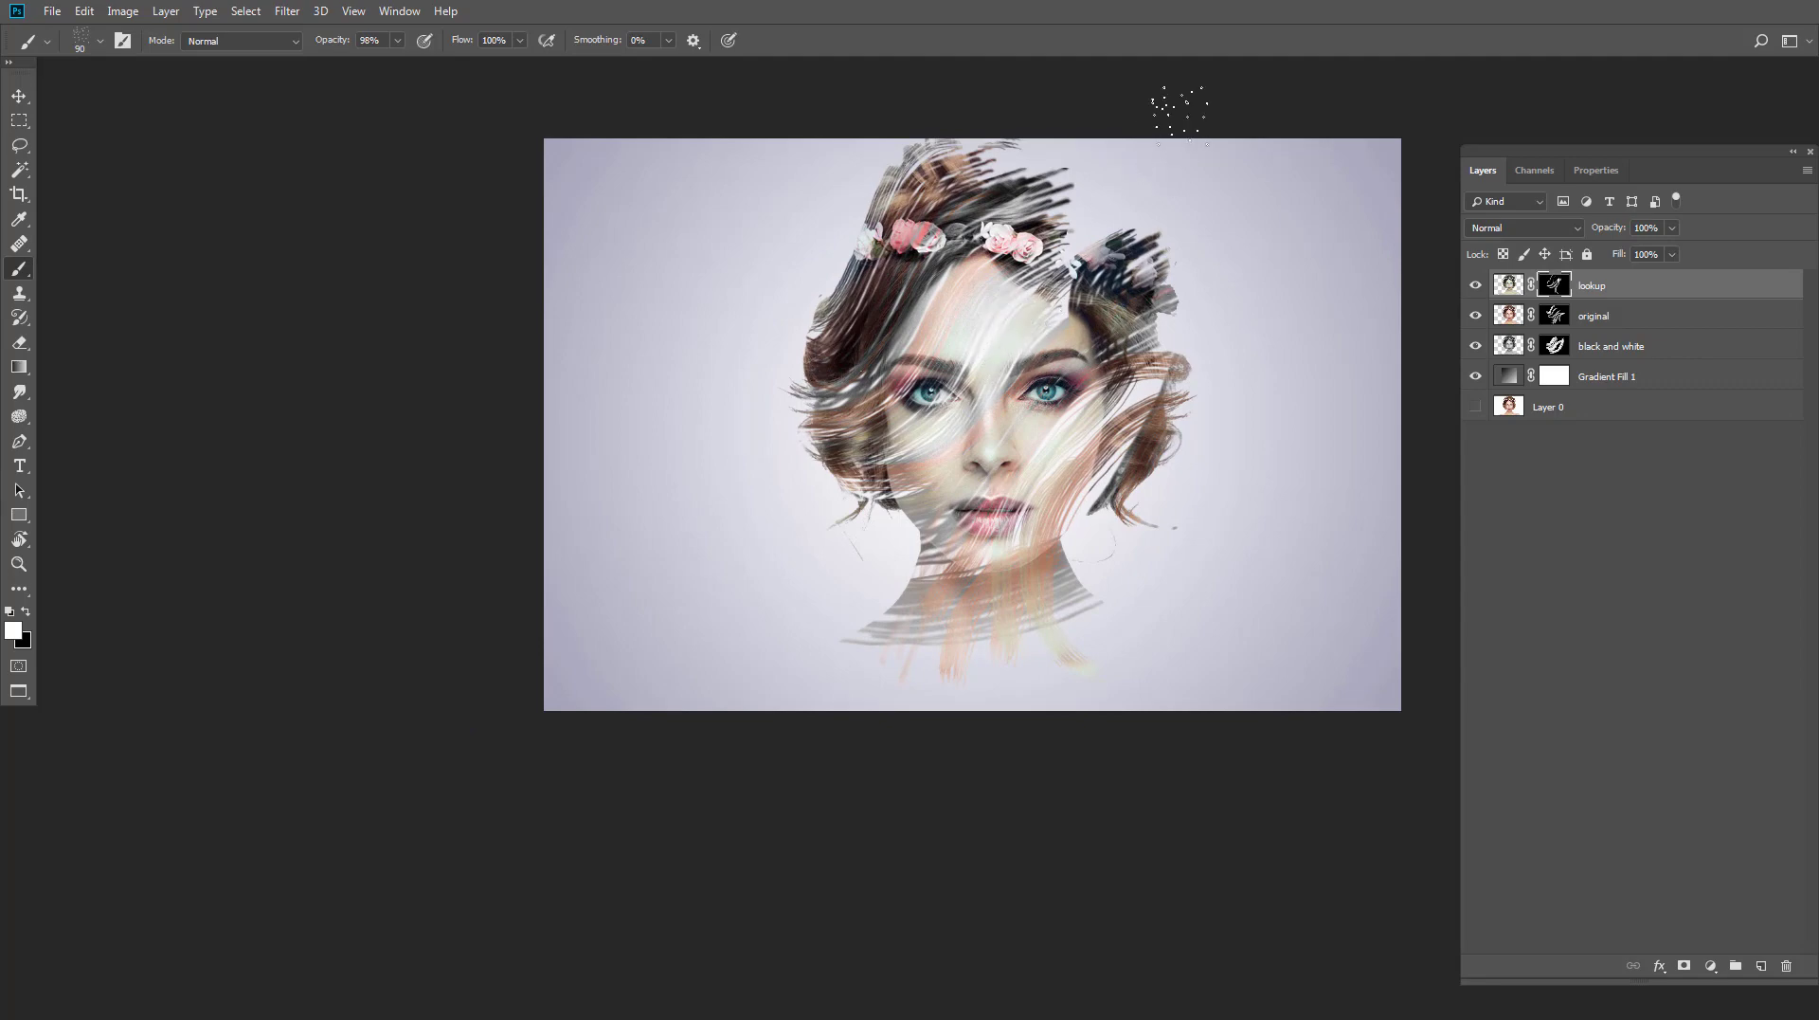
scroll(1374, 199, up, 1)
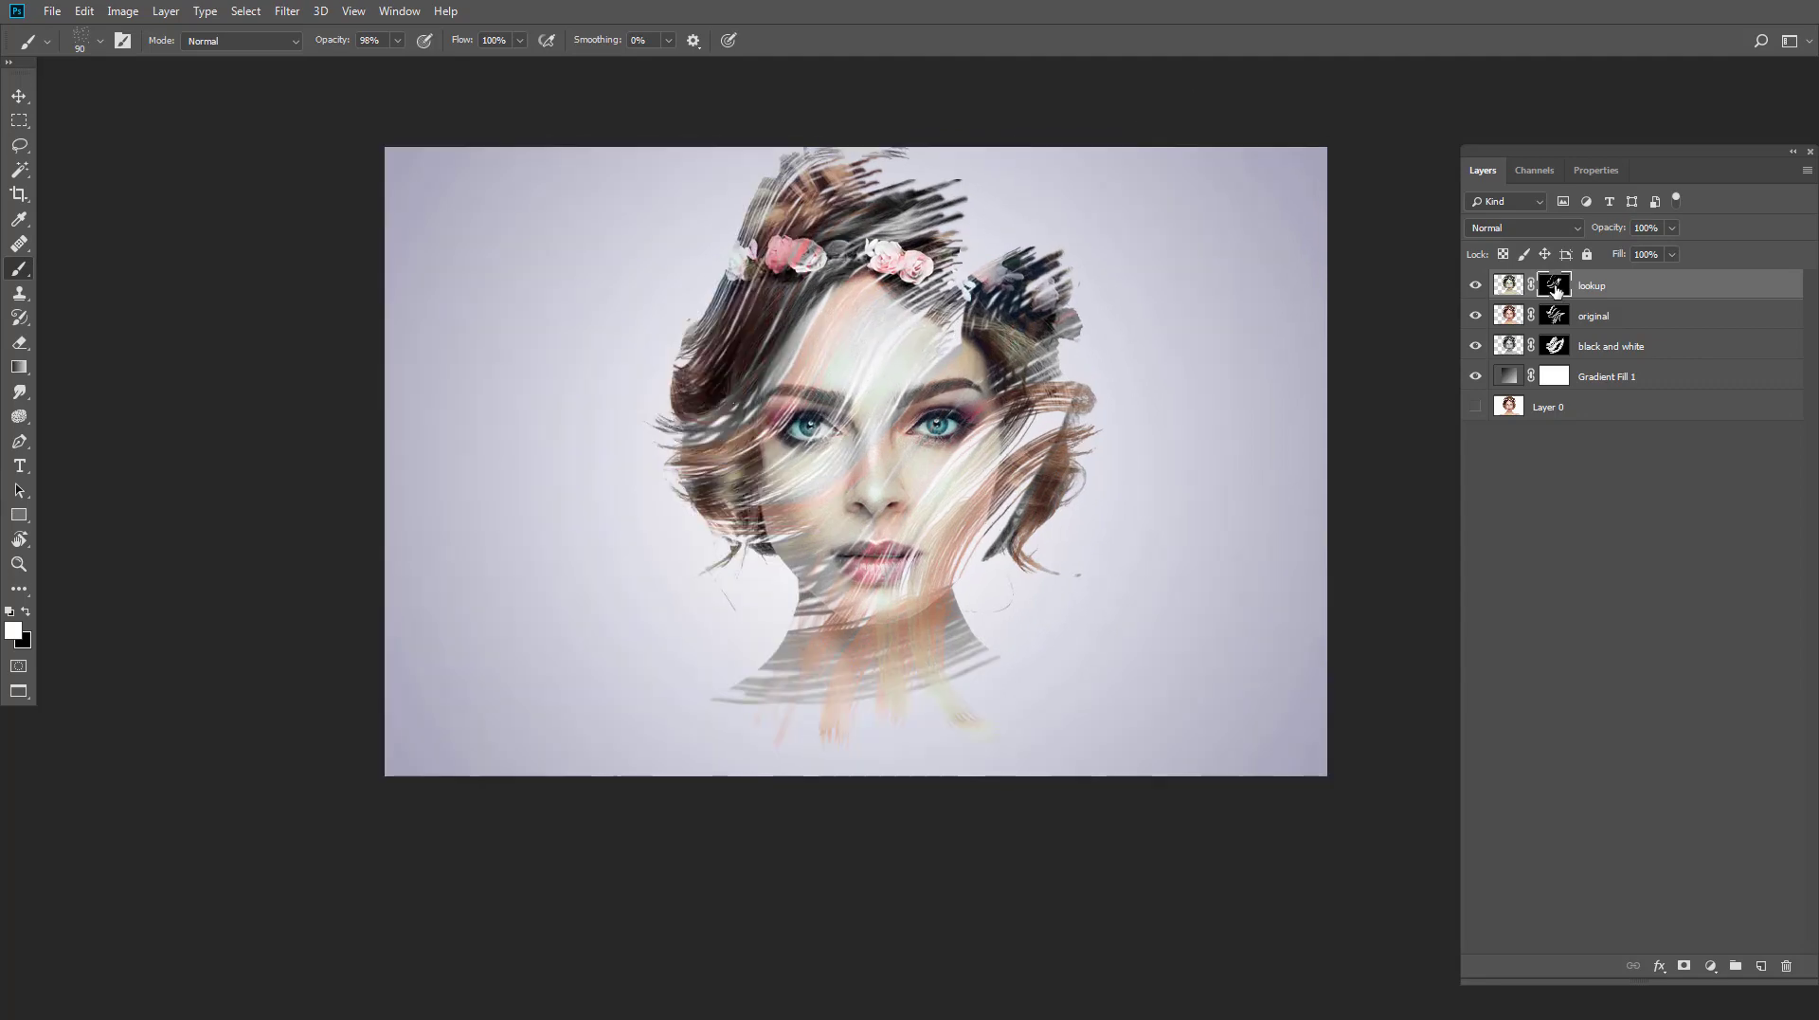
Step: Stamp the visible layers, add a Vibrance +17 adjustment, and merge it into the stamped layer
key(ctrl+shift+alt+e)
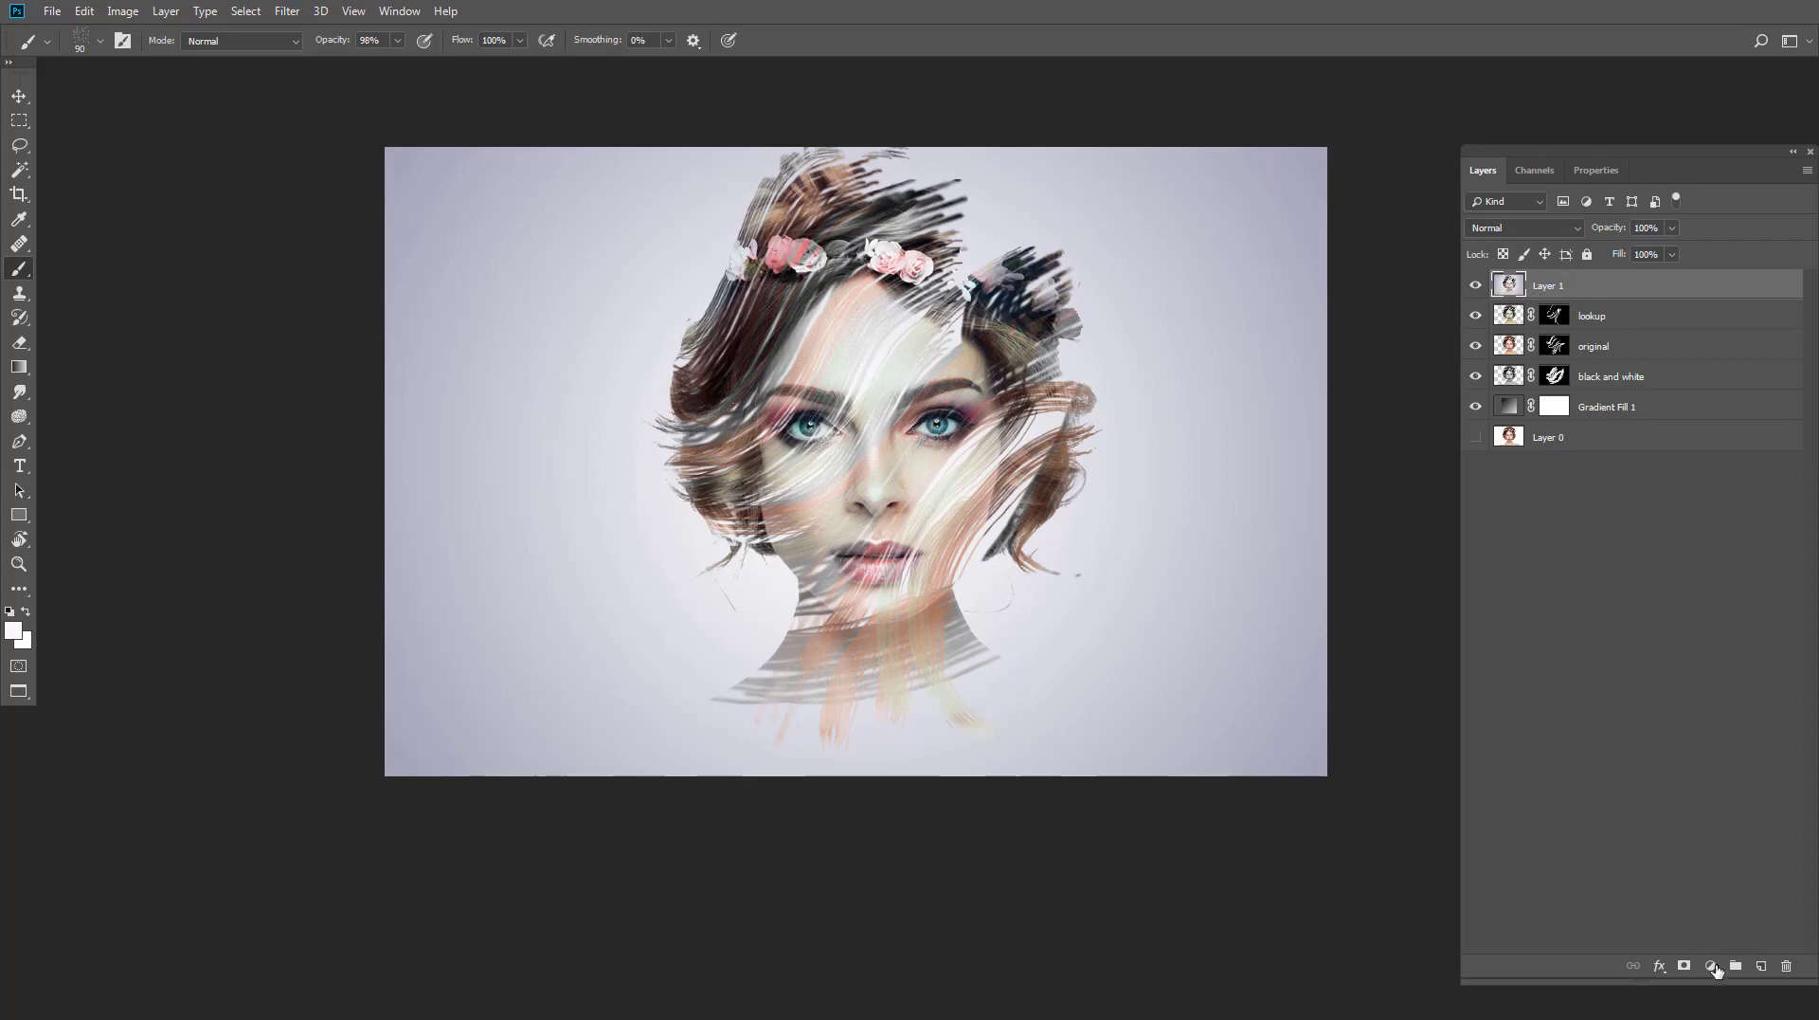
click(1713, 965)
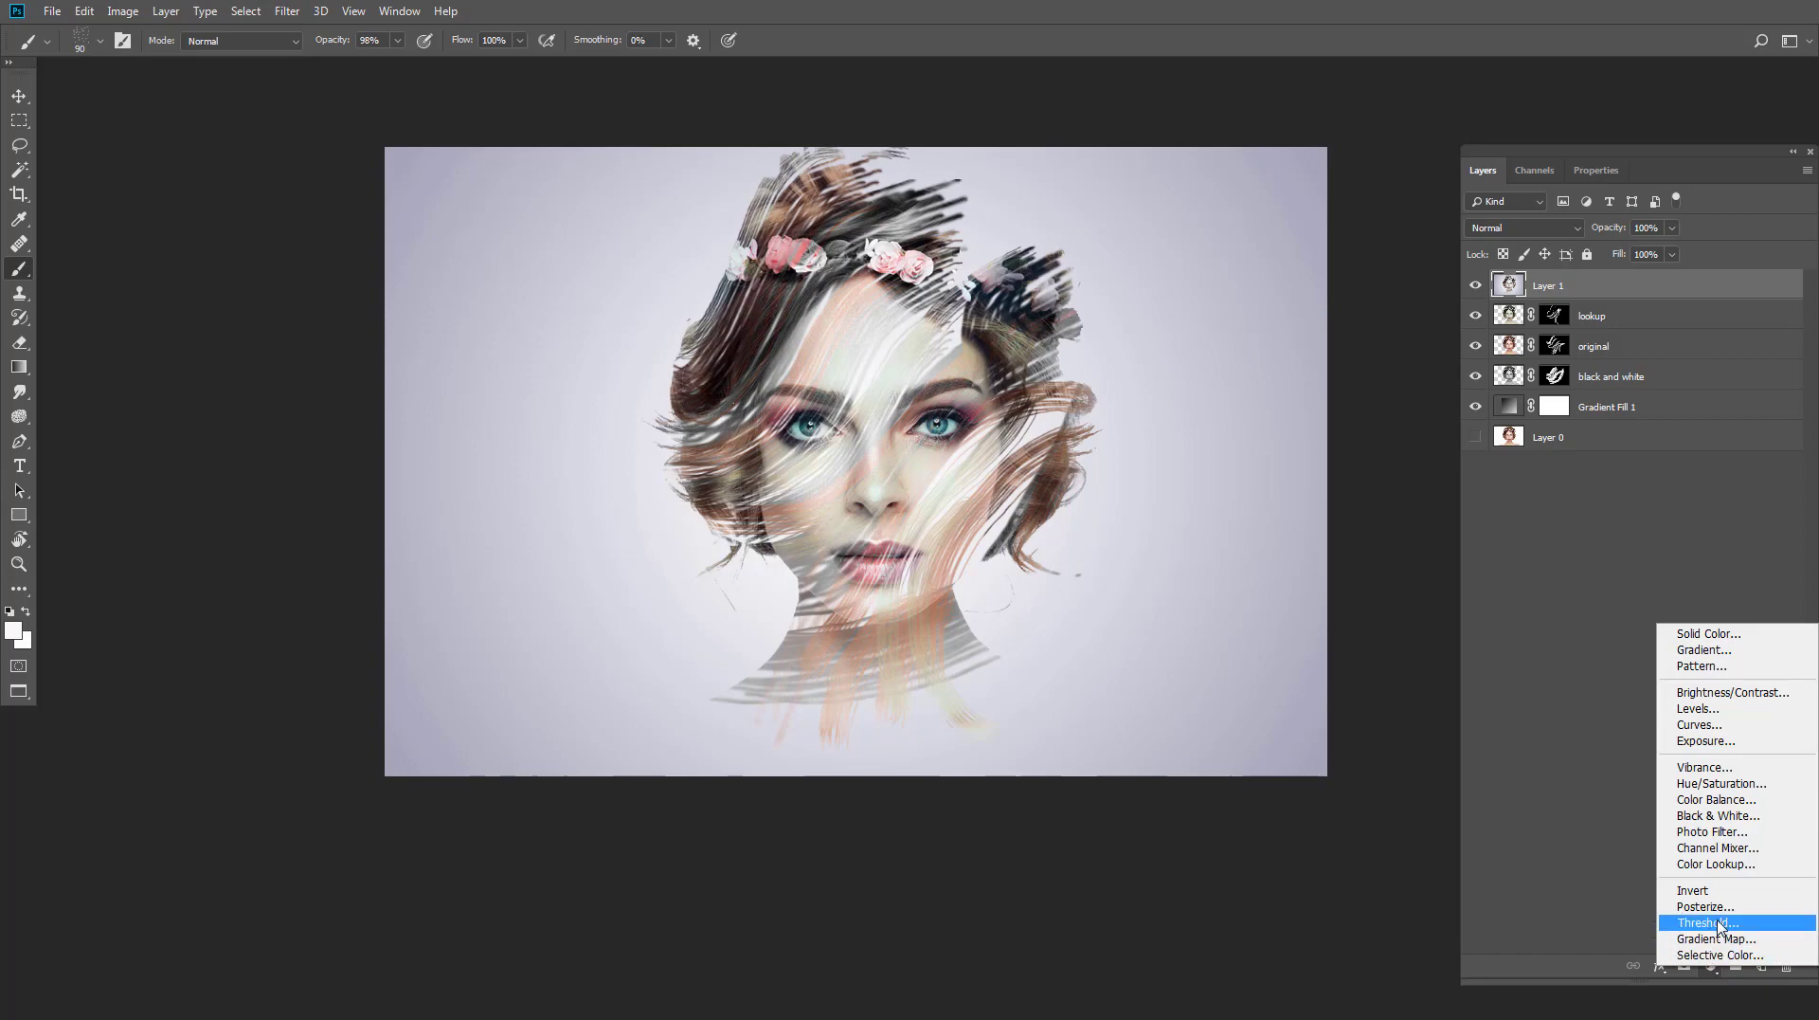
click(1721, 767)
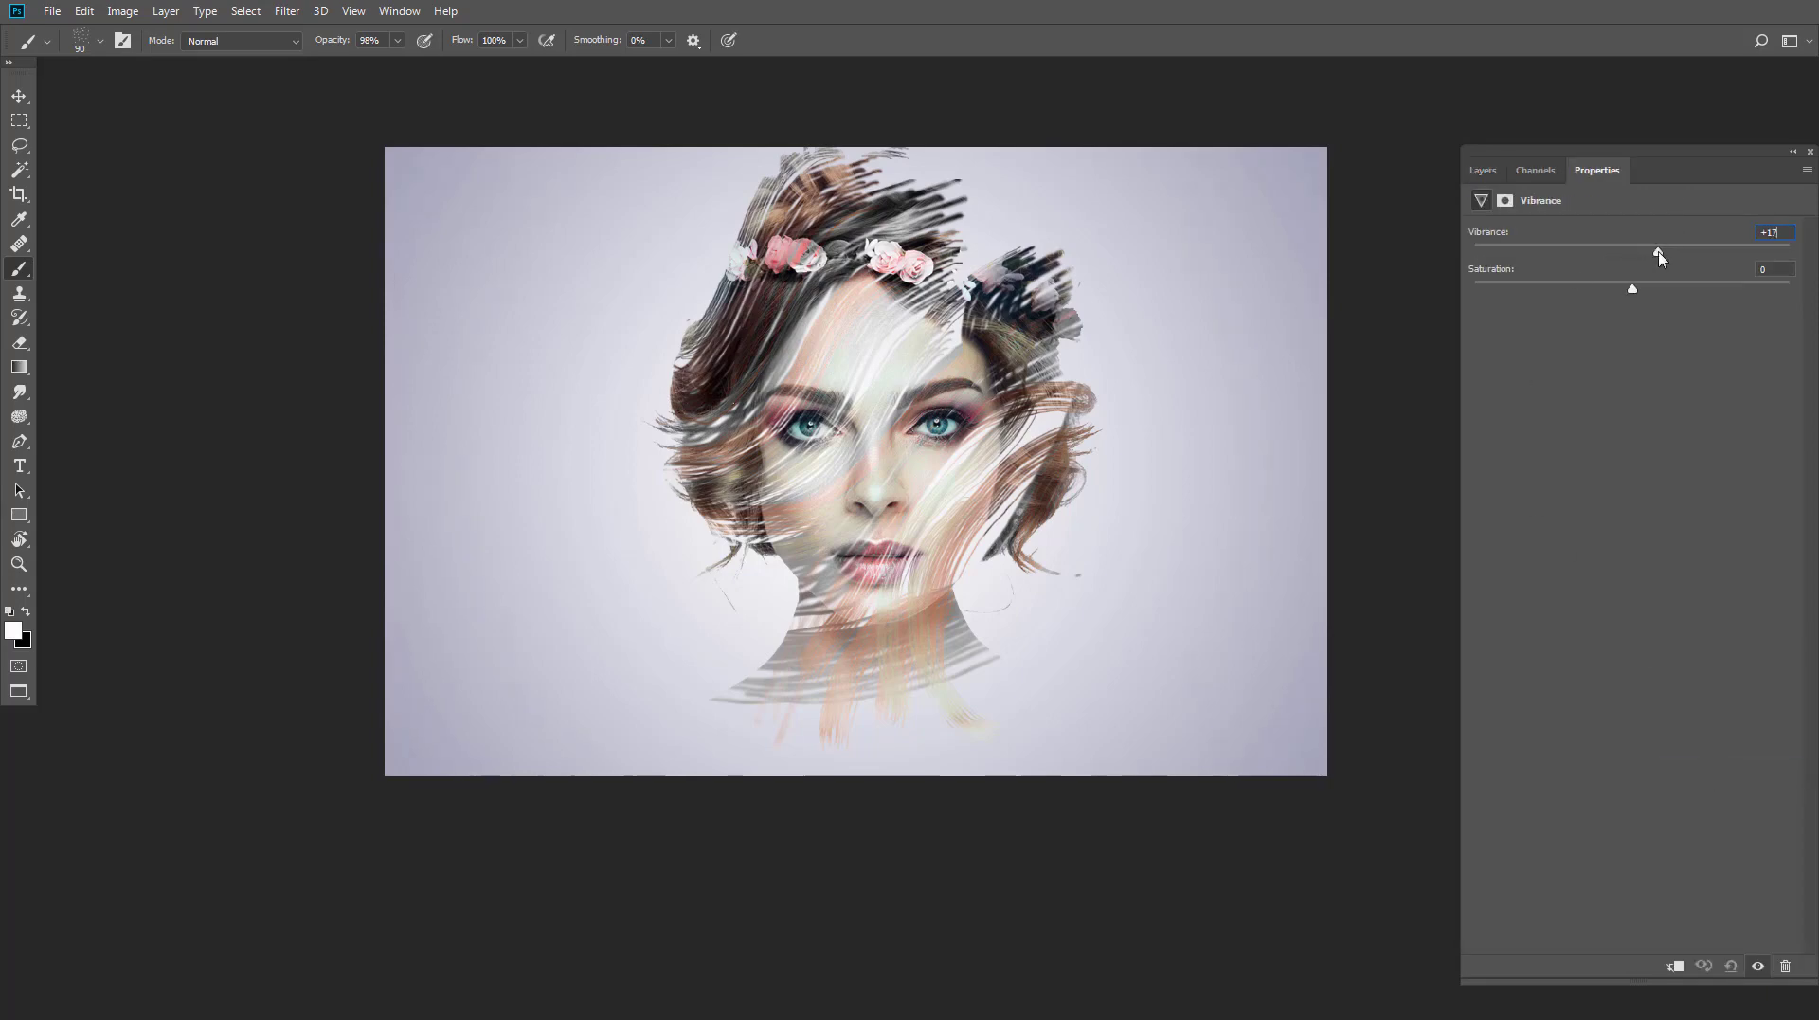
click(1483, 170)
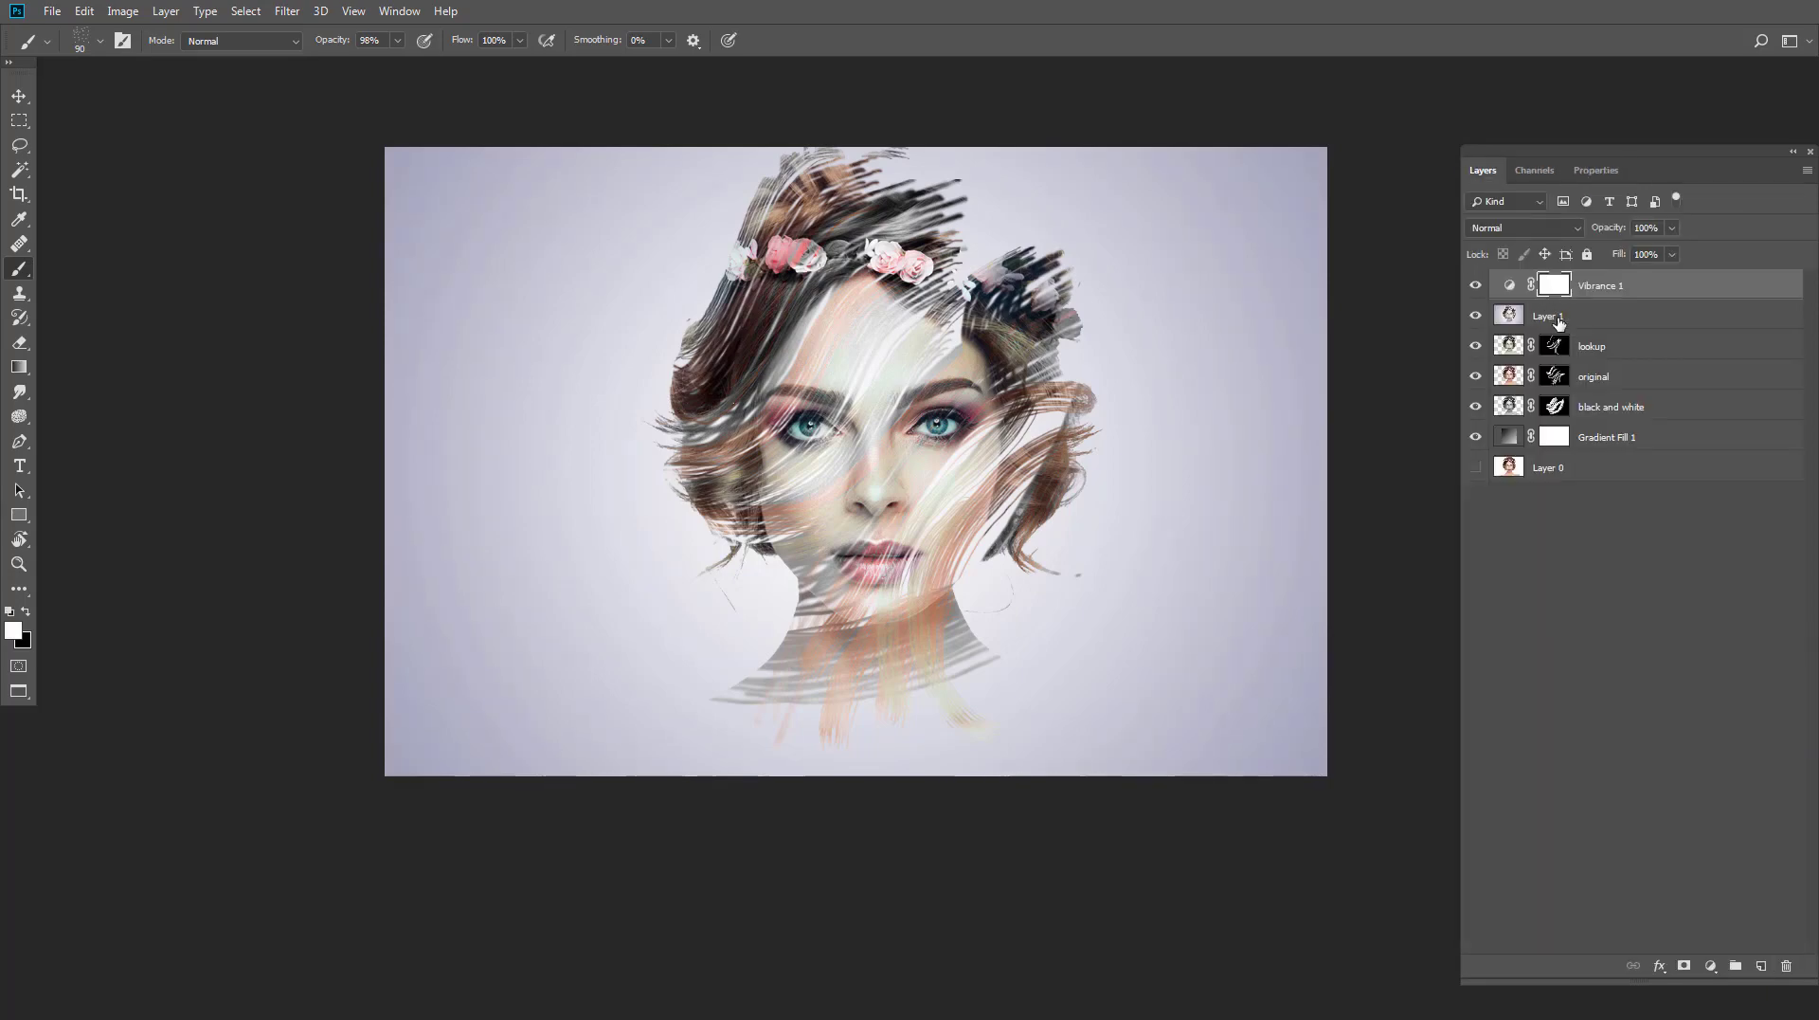
shift+click(1545, 323)
key(ctrl+e)
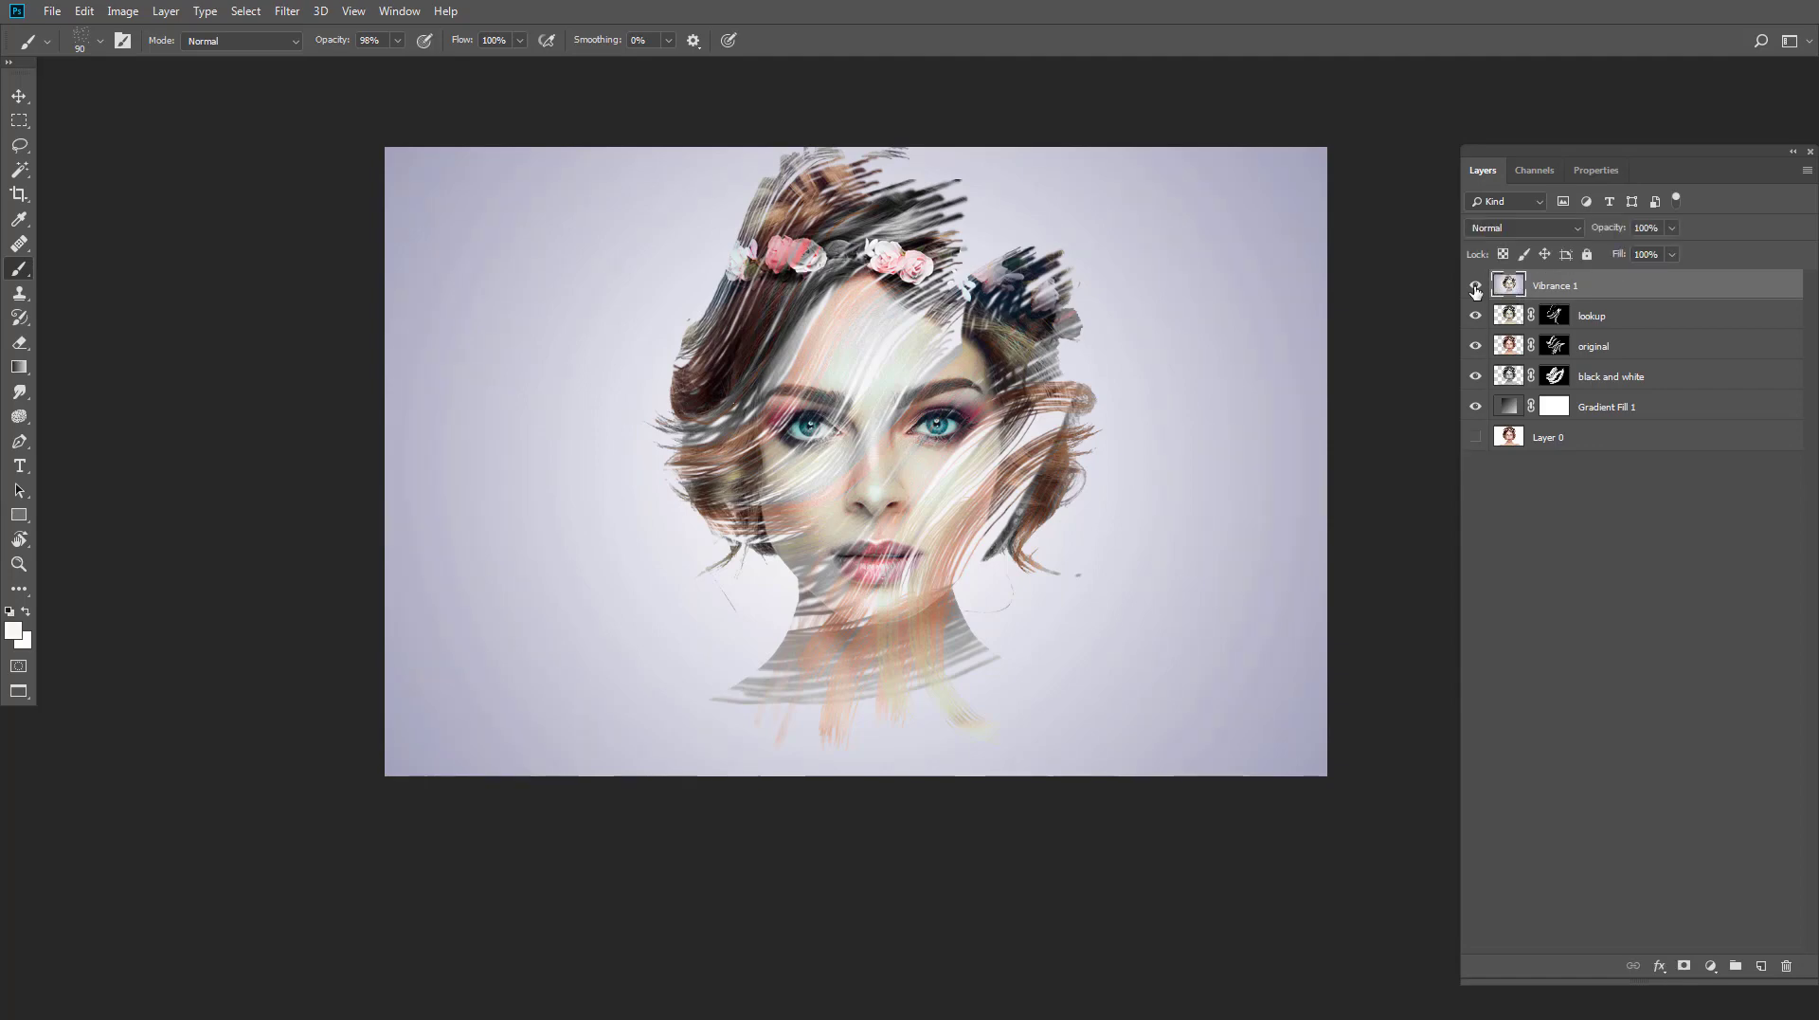
scroll(1118, 370, up, 2)
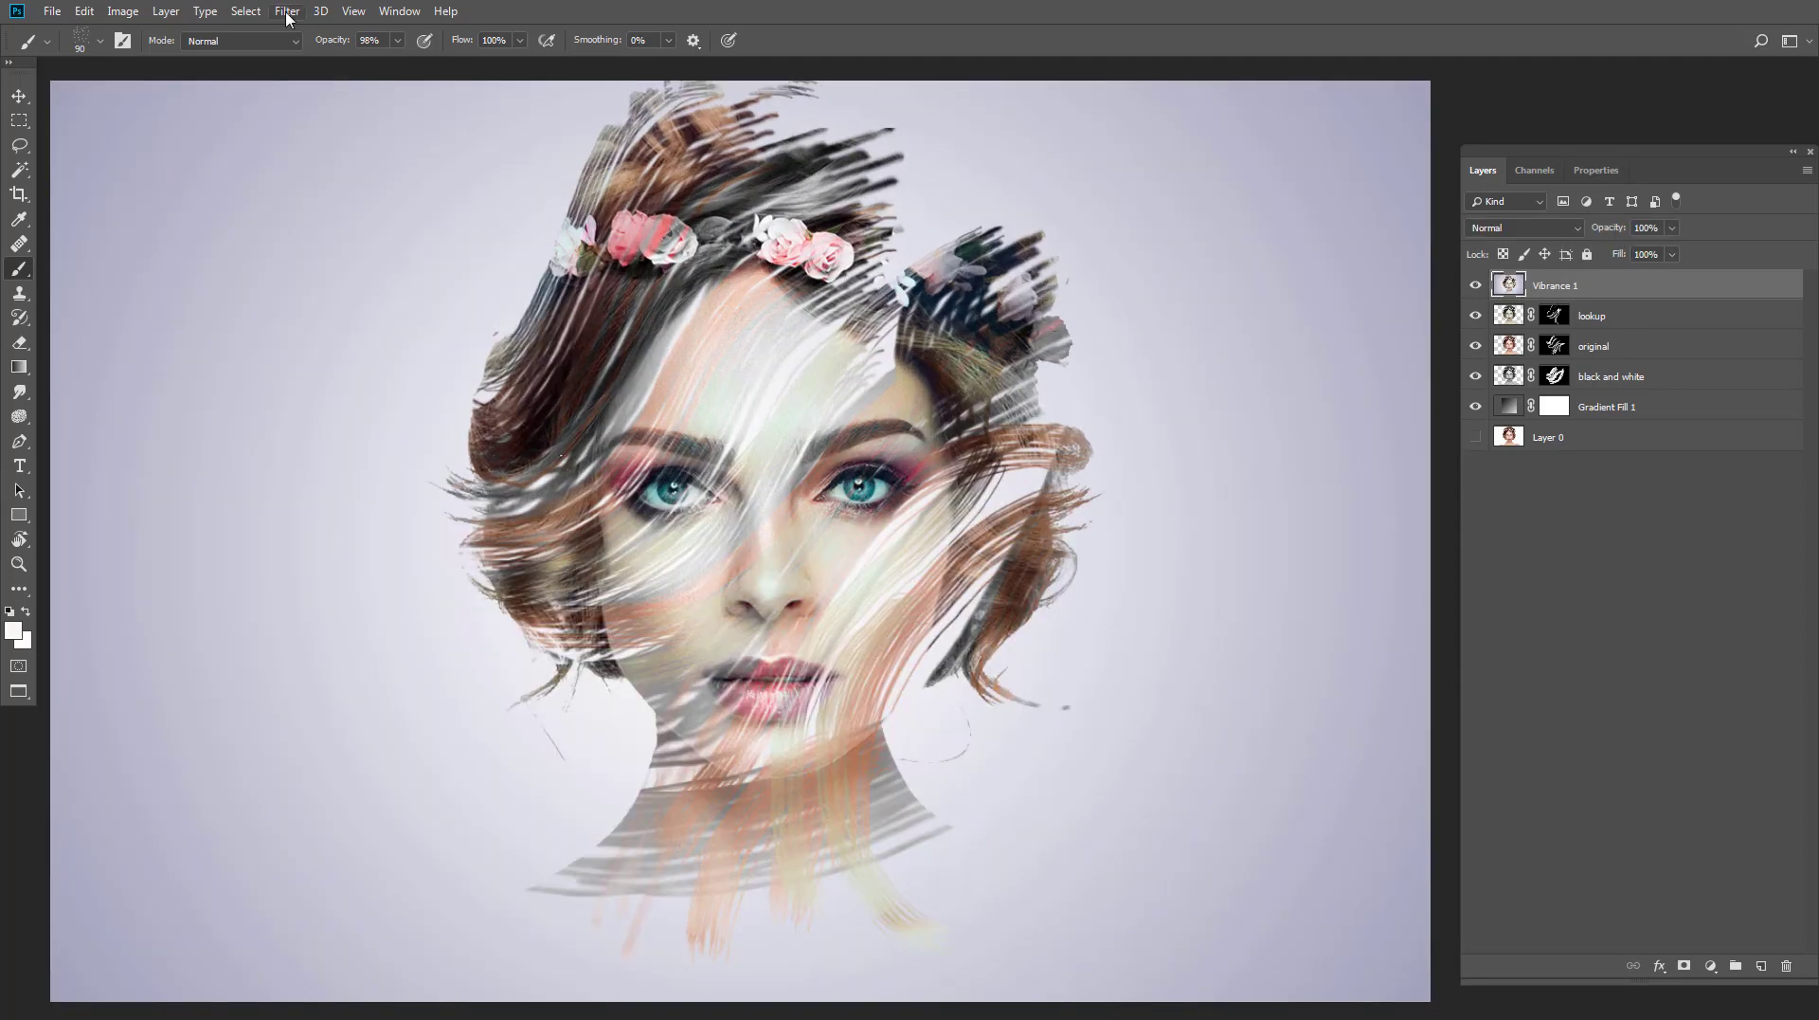
click(287, 11)
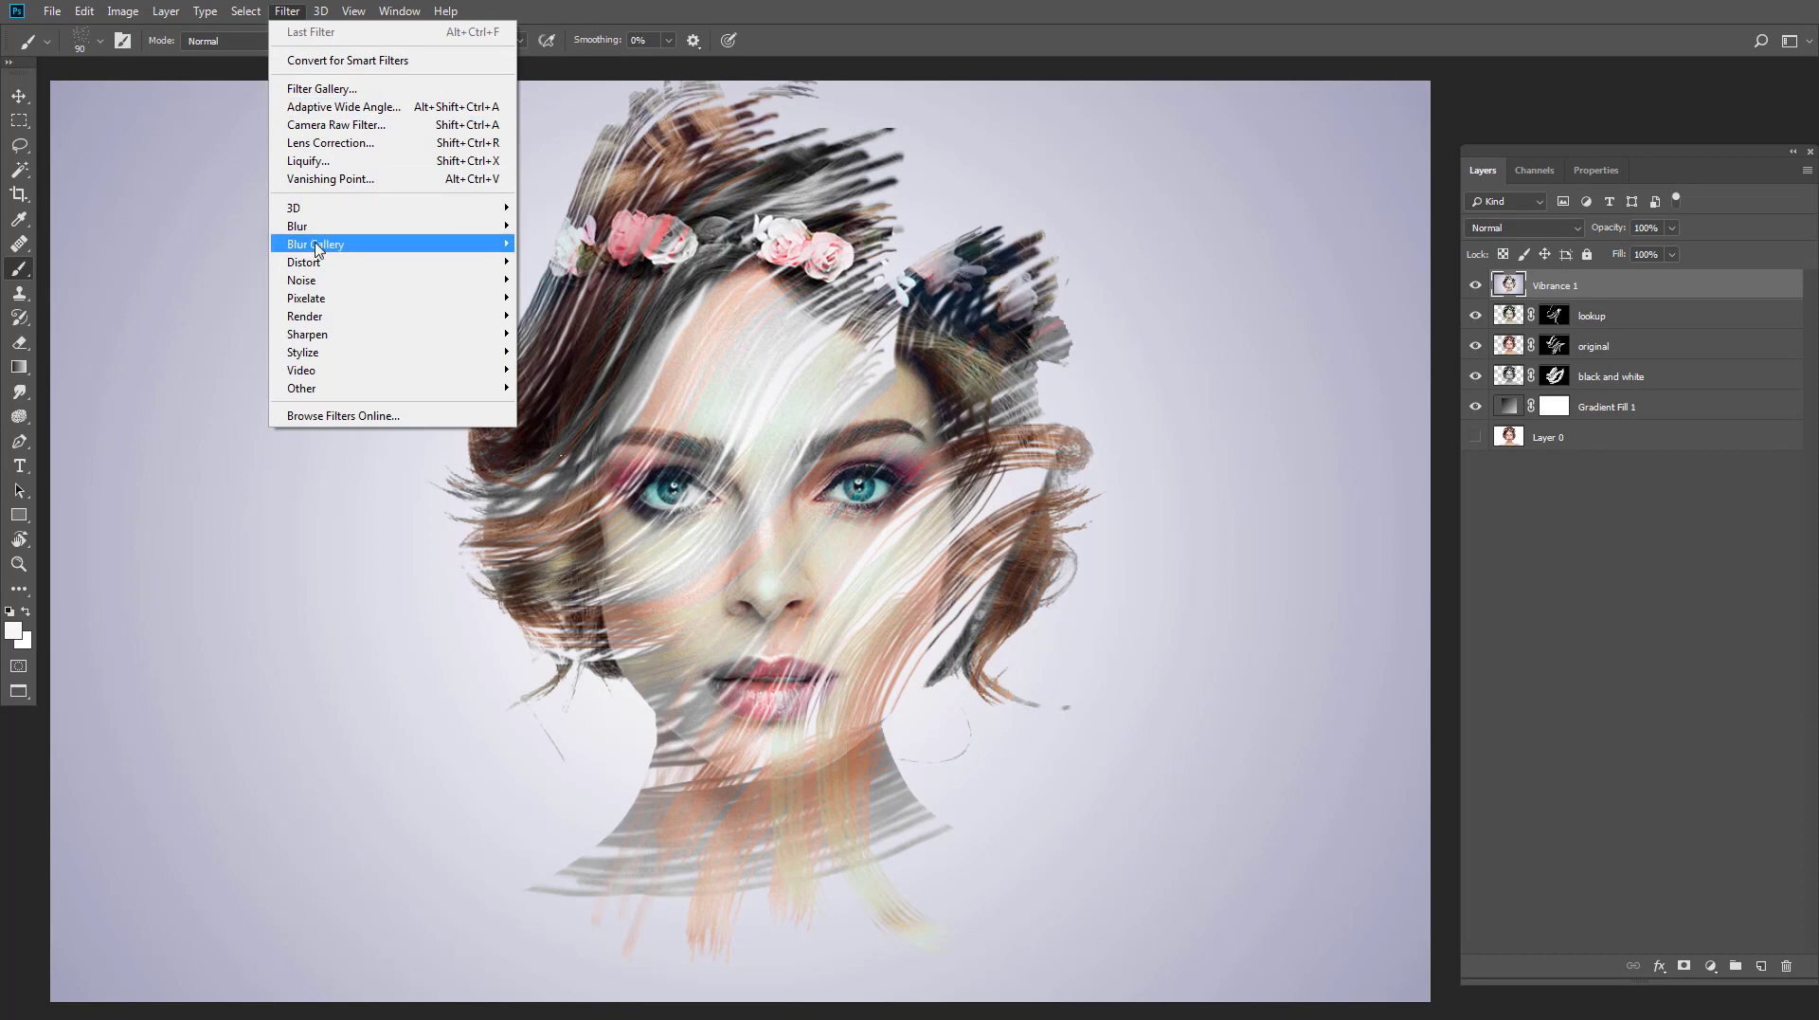
Step: Apply a 15 px Iris Blur with its focus ellipse and transition handles positioned over the face
mouse_move(316, 242)
click(559, 262)
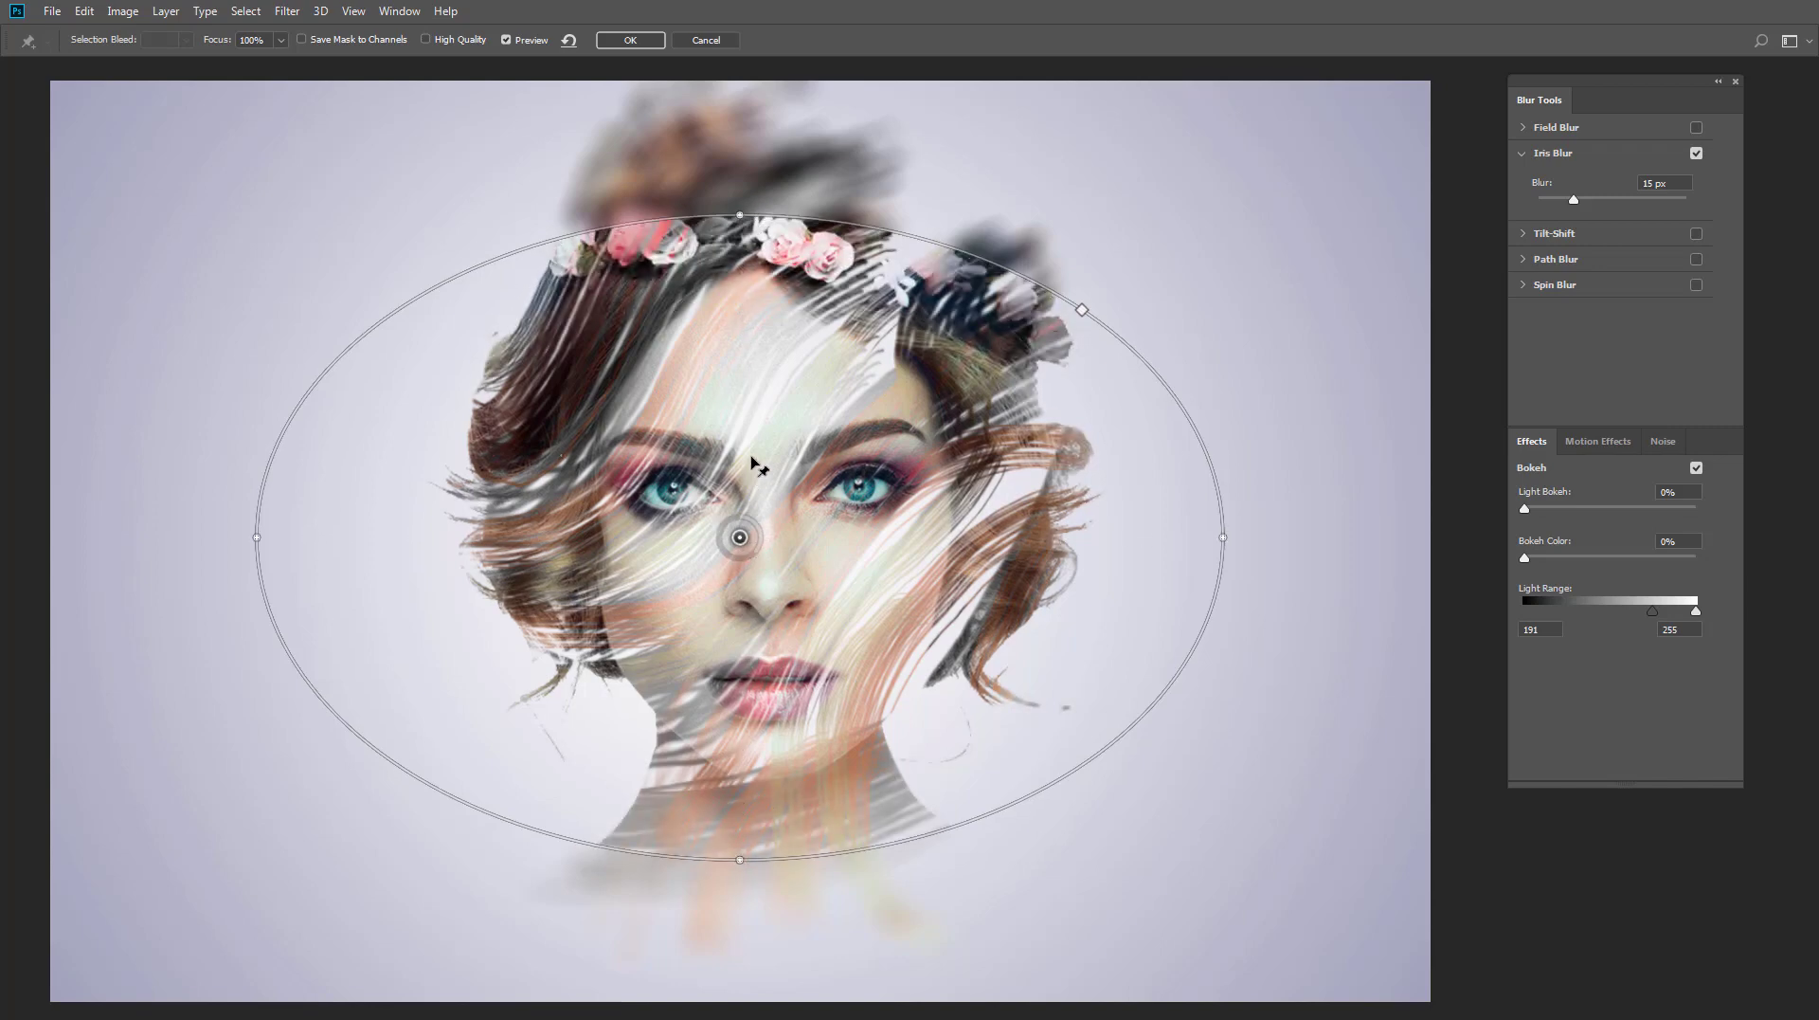
mouse_move(740, 541)
mouse_down()
mouse_move(755, 334)
mouse_move(765, 446)
mouse_up()
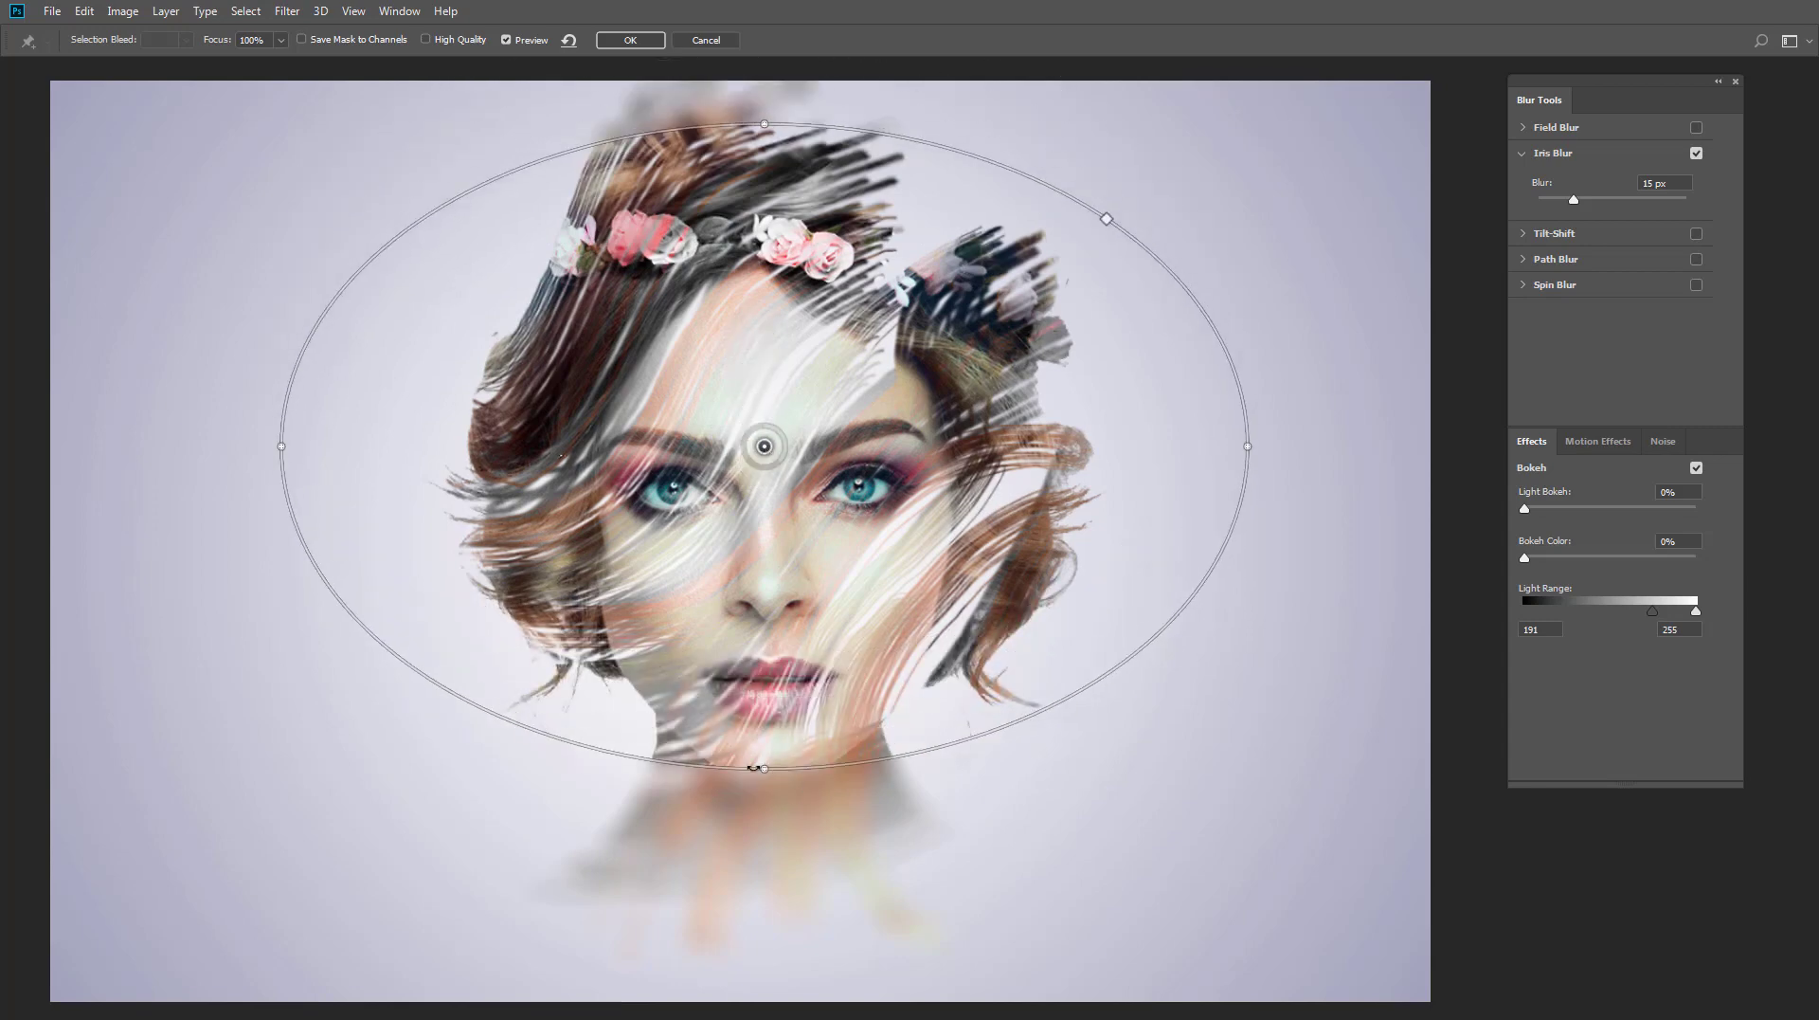
drag(290, 447, 347, 461)
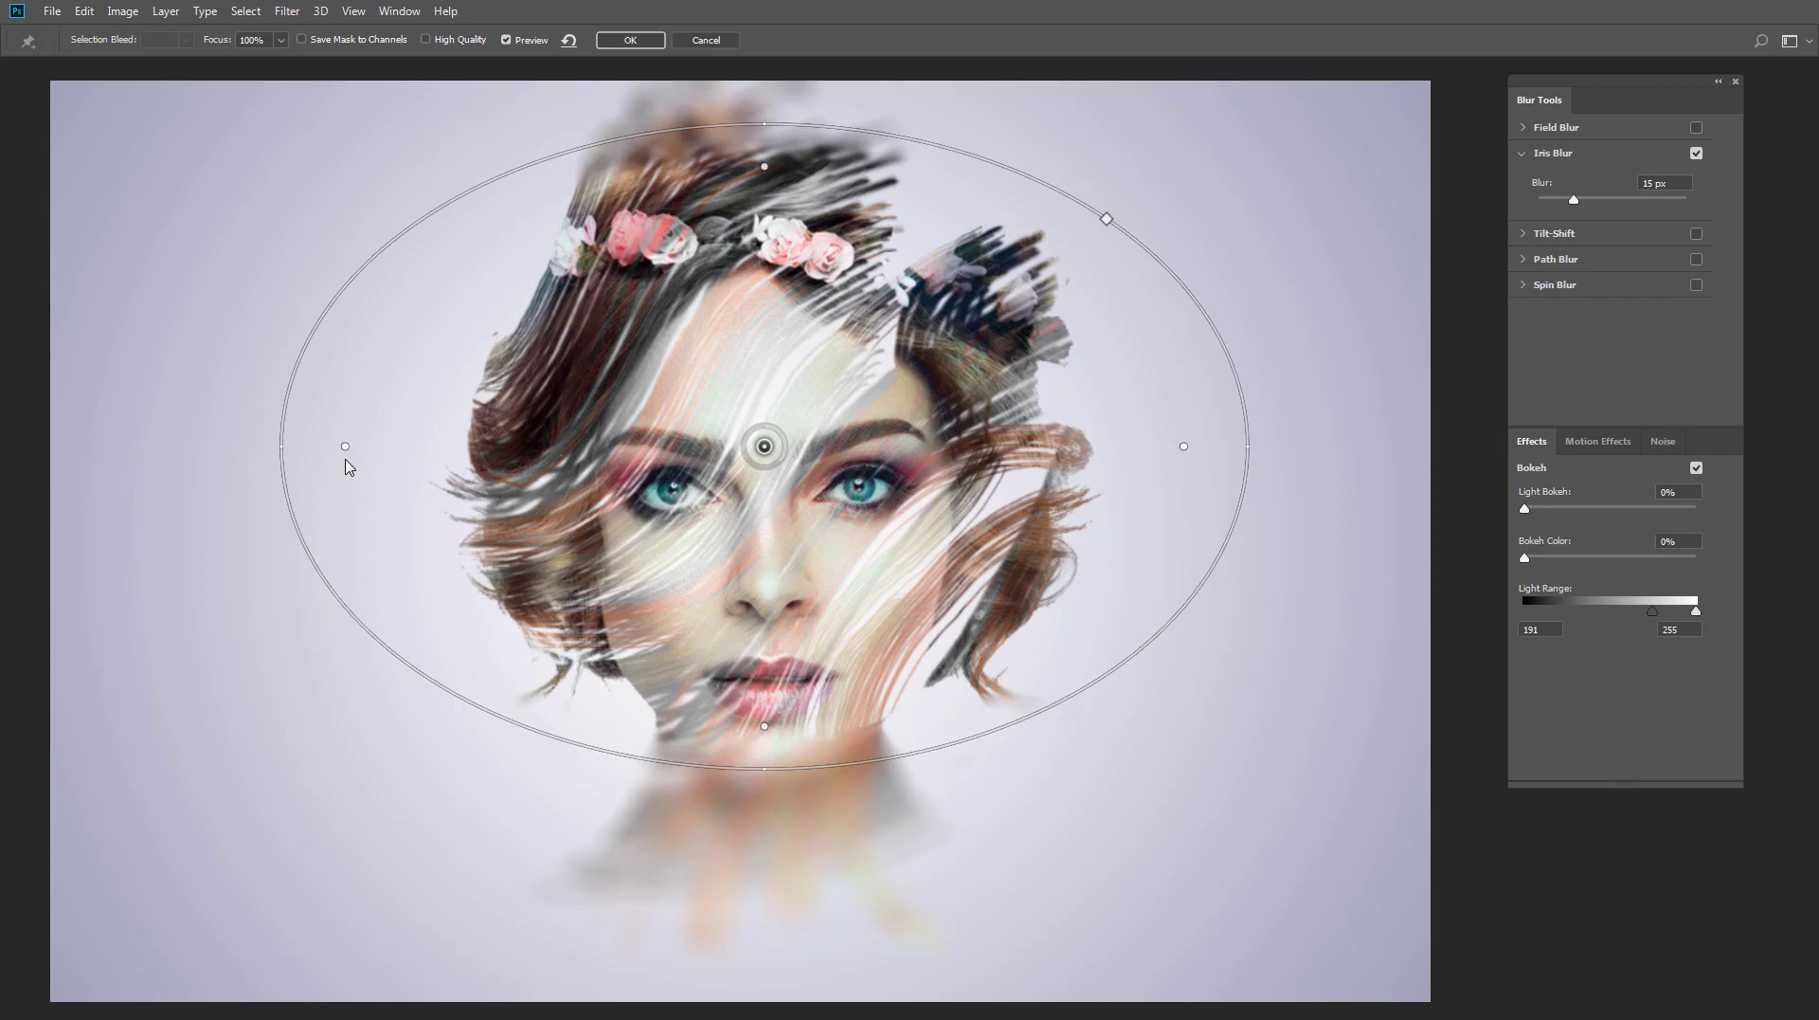
drag(765, 728, 765, 767)
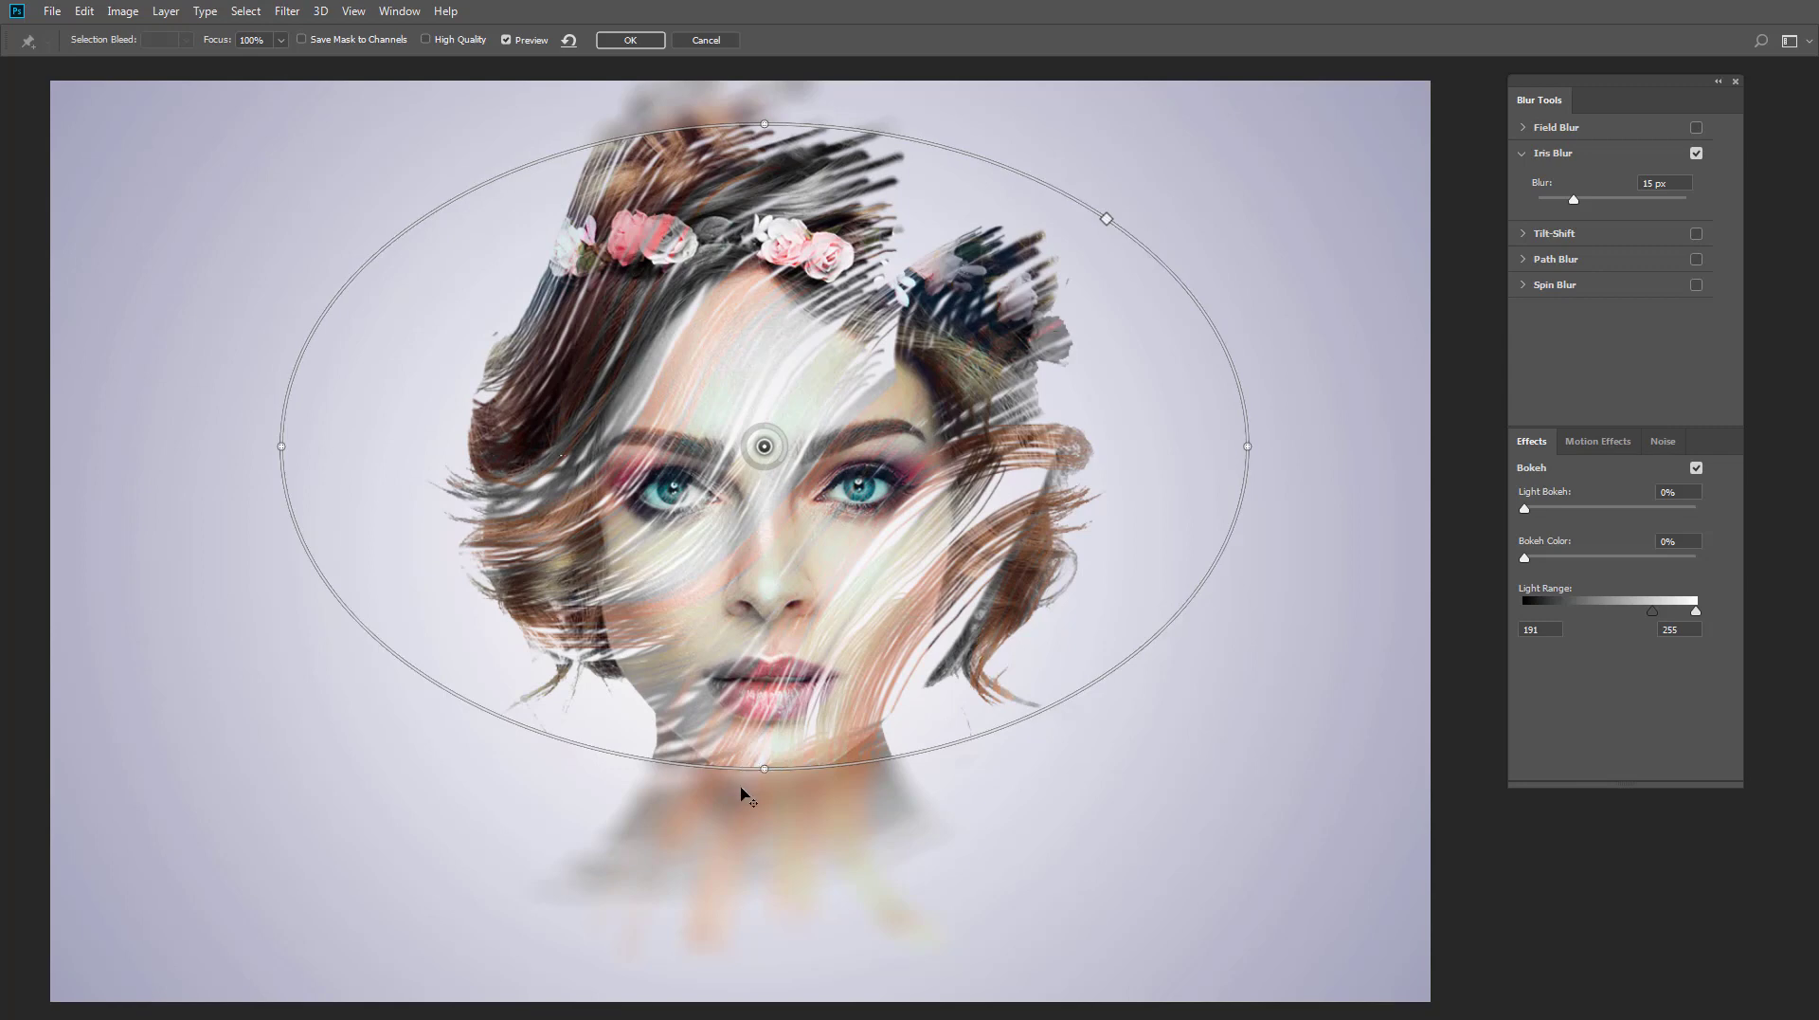
mouse_move(744, 769)
mouse_down()
mouse_move(739, 834)
mouse_move(759, 796)
mouse_up()
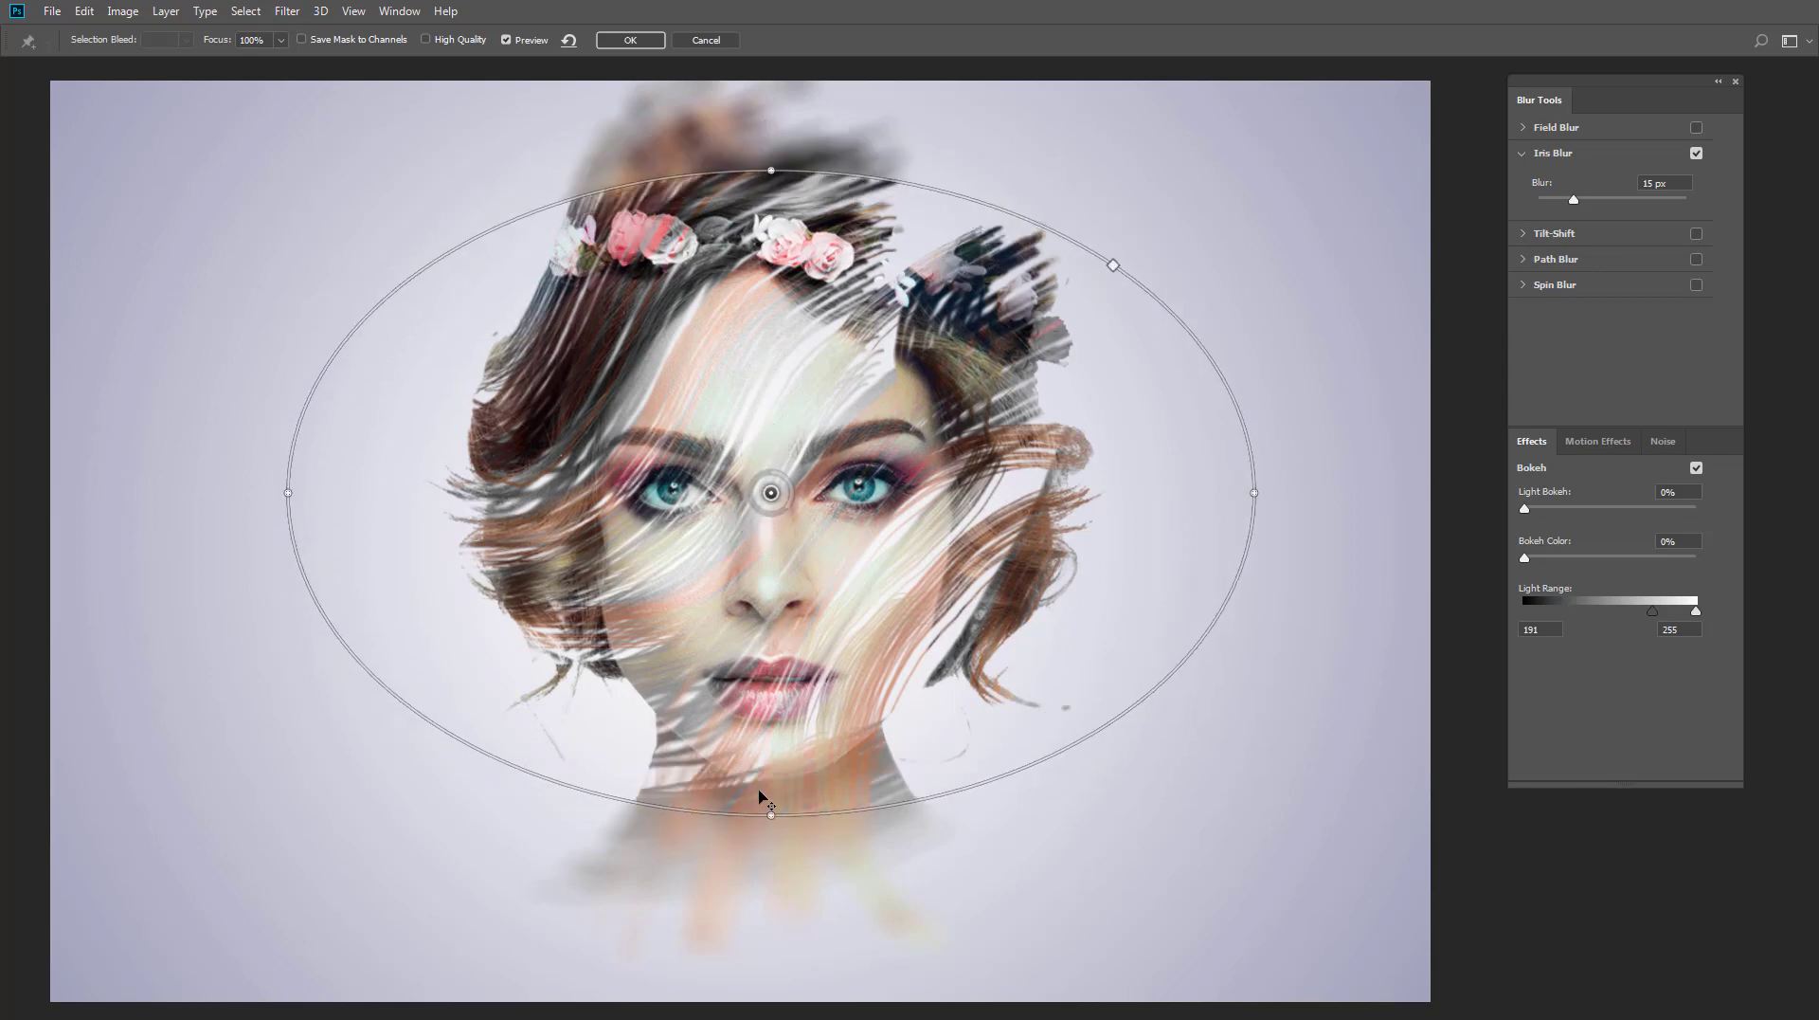
click(630, 40)
Step: Lower the Vibrance 1 layer's opacity to 70% and return to Standard Screen Mode
scroll(911, 417, down, 3)
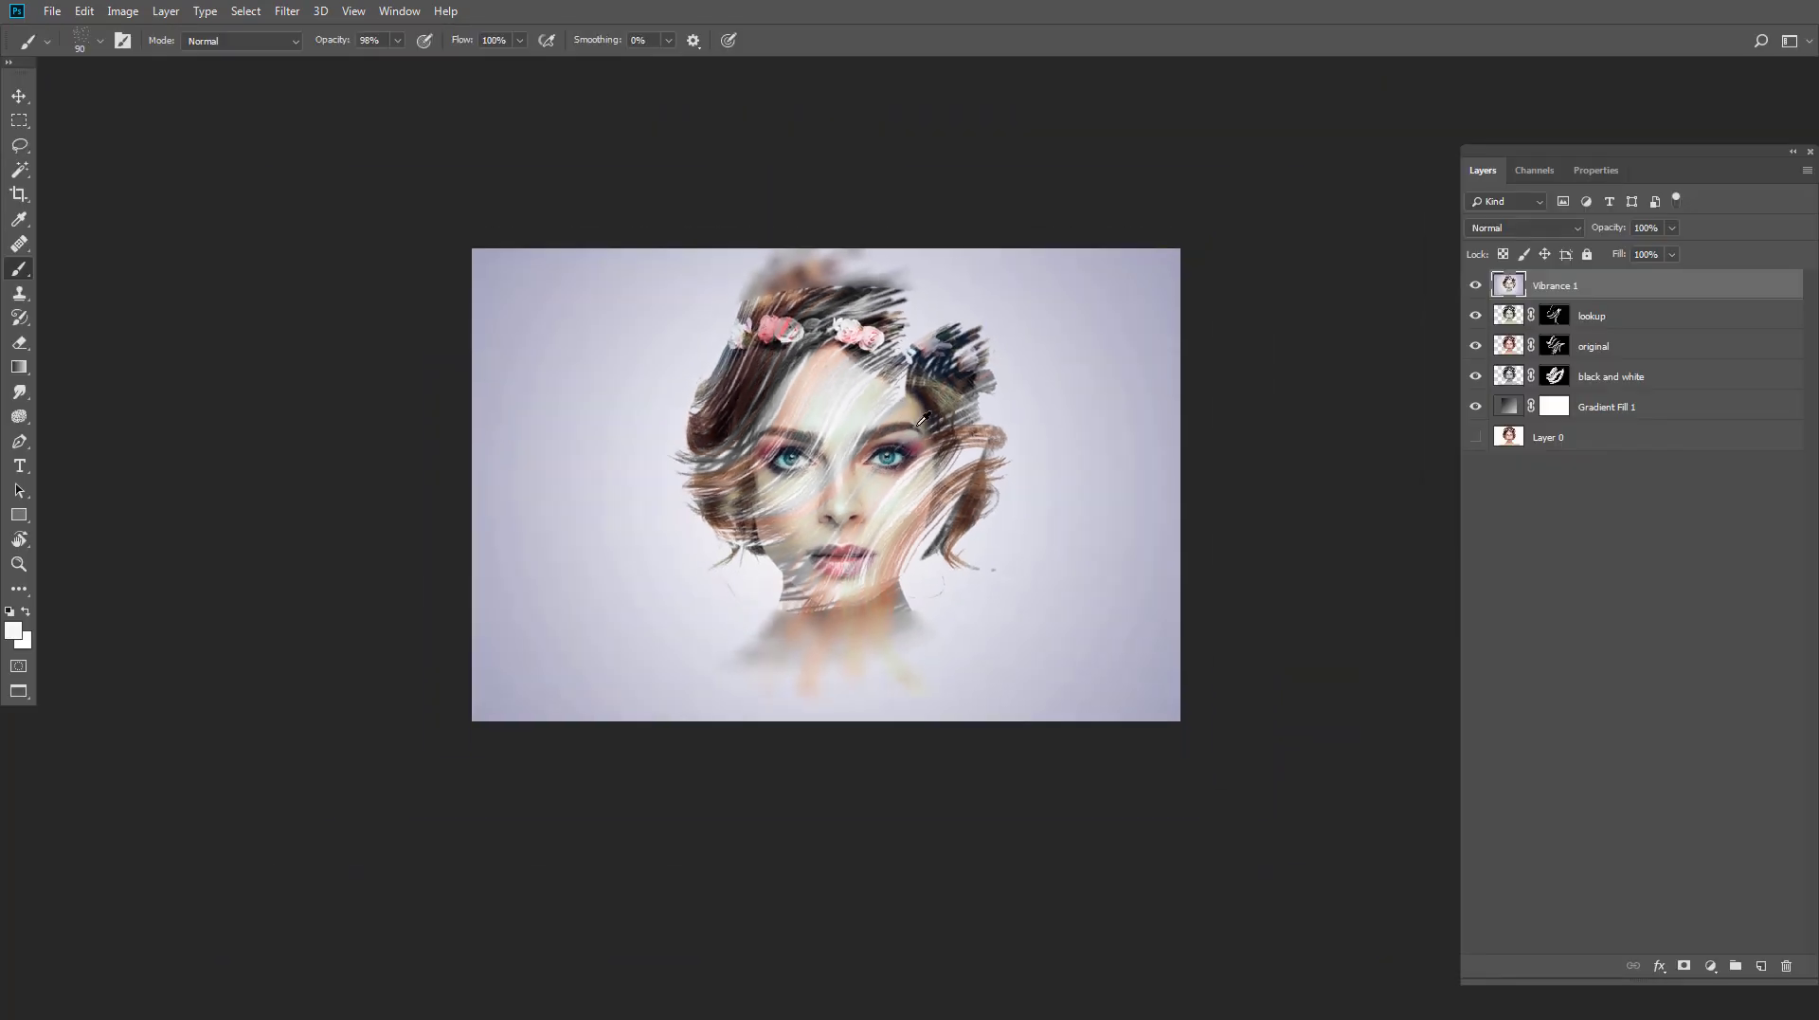
scroll(919, 379, up, 1)
scroll(920, 379, up, 1)
click(1672, 227)
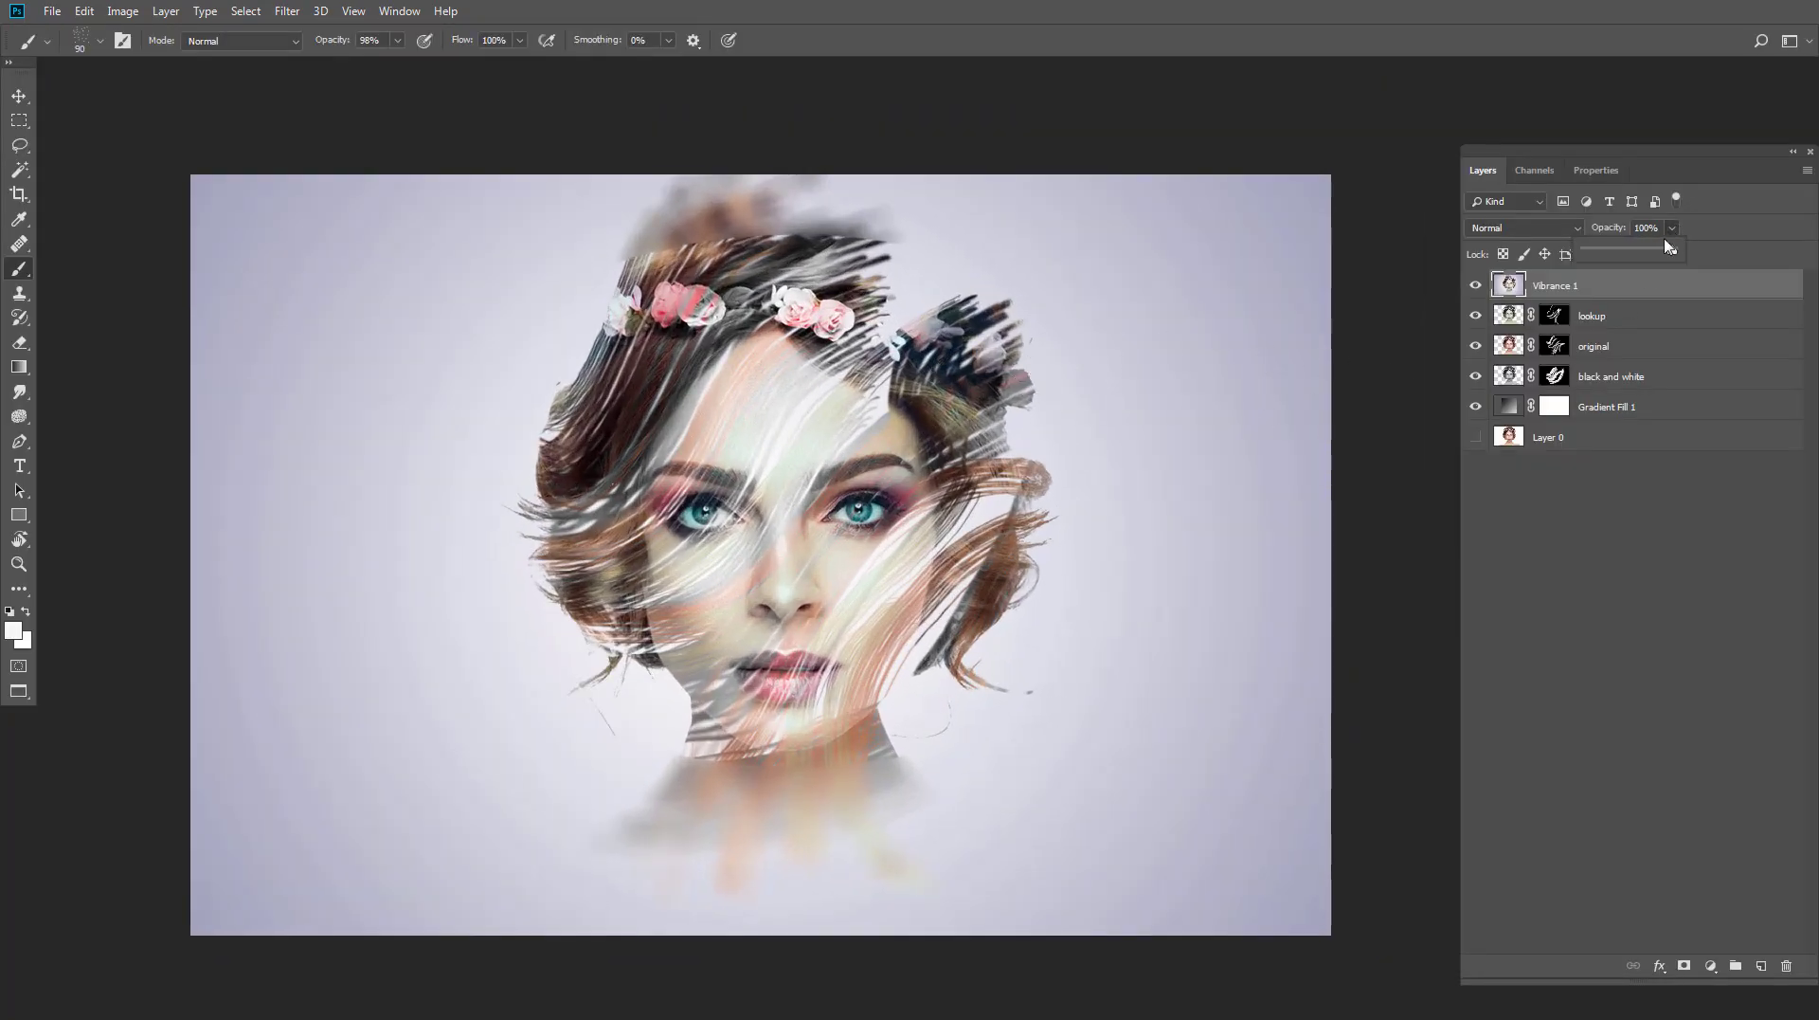
drag(1678, 248, 1649, 252)
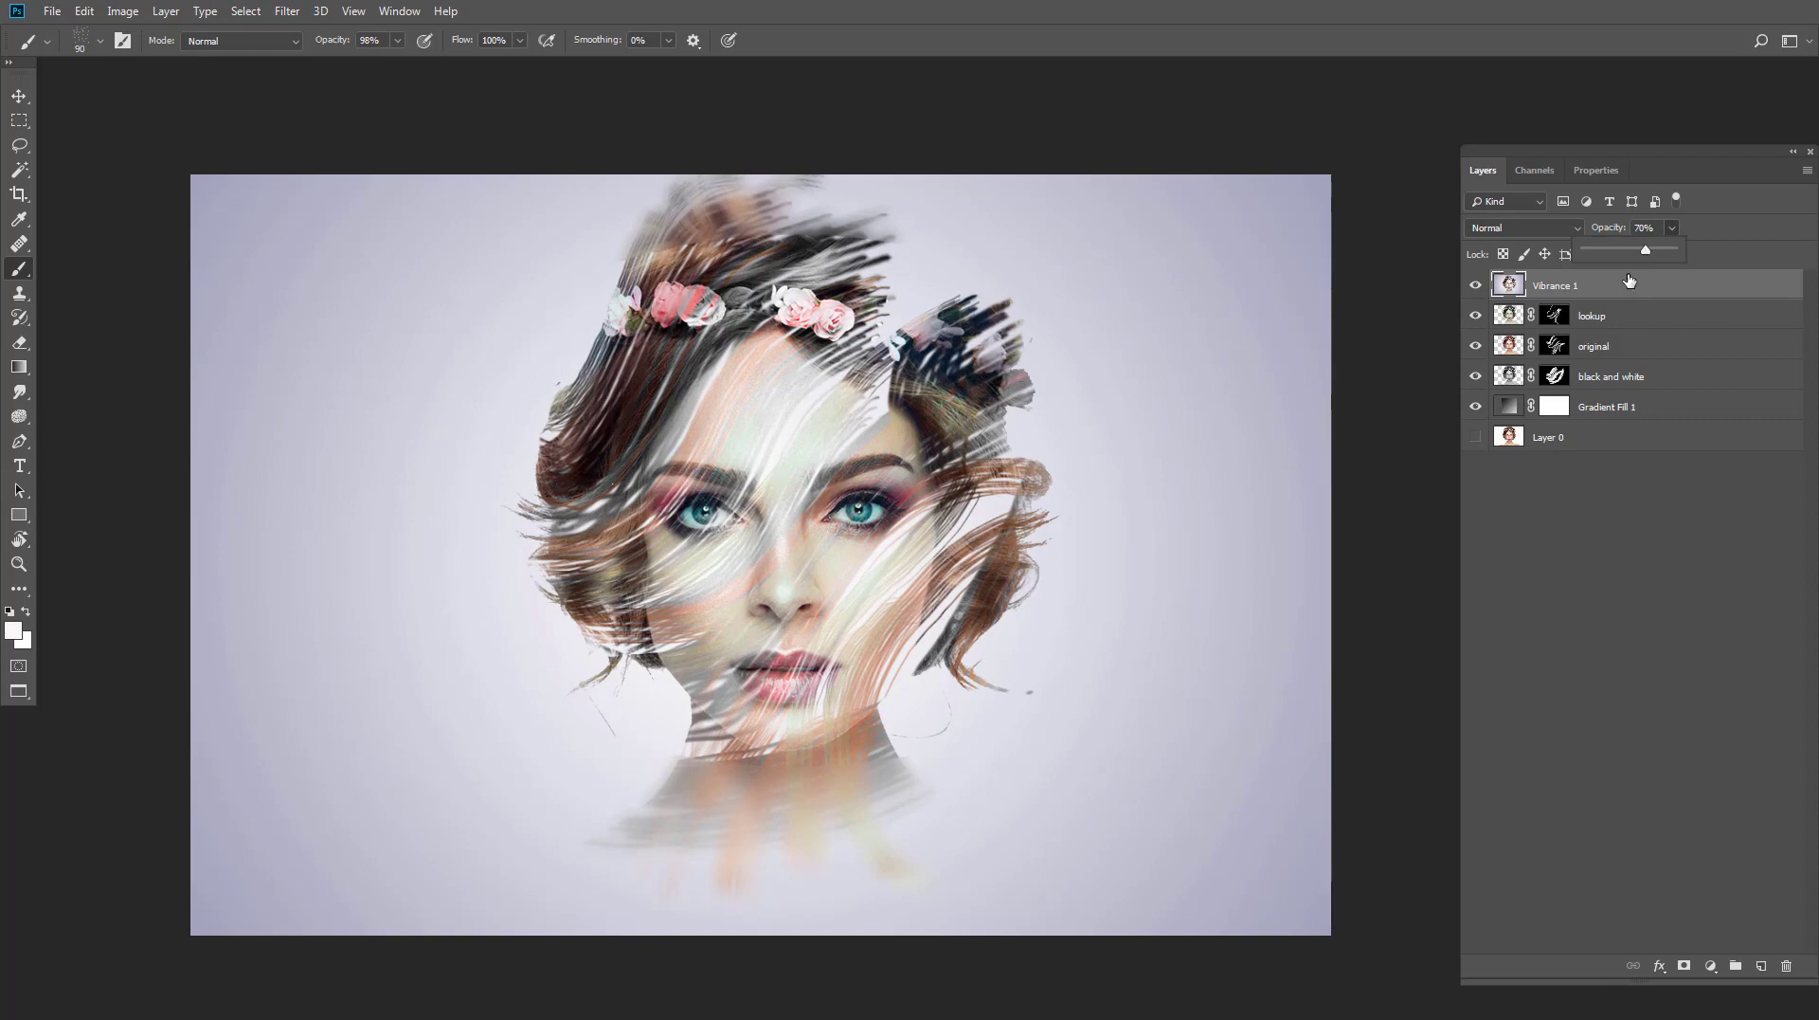
key(f)
key(f)
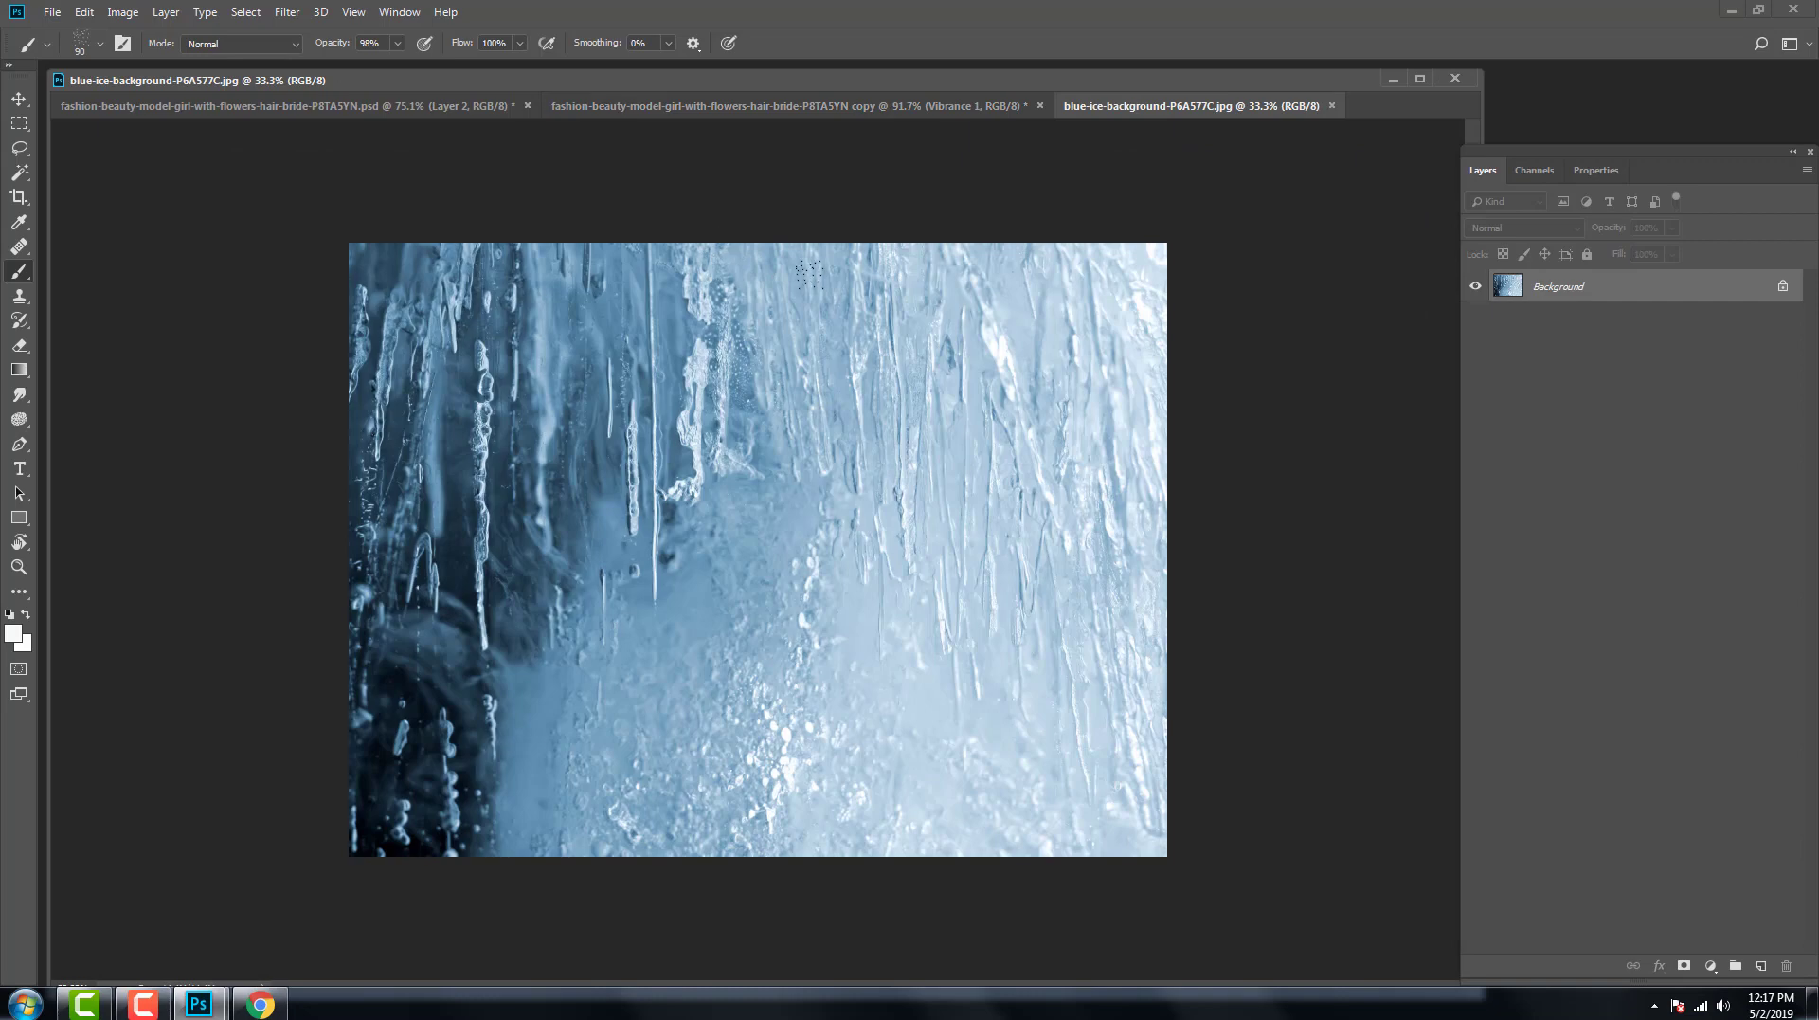
Step: Move the whole blue ice image into the portrait as Layer 1 and scale it to about 62%
key(ctrl+a)
key(v)
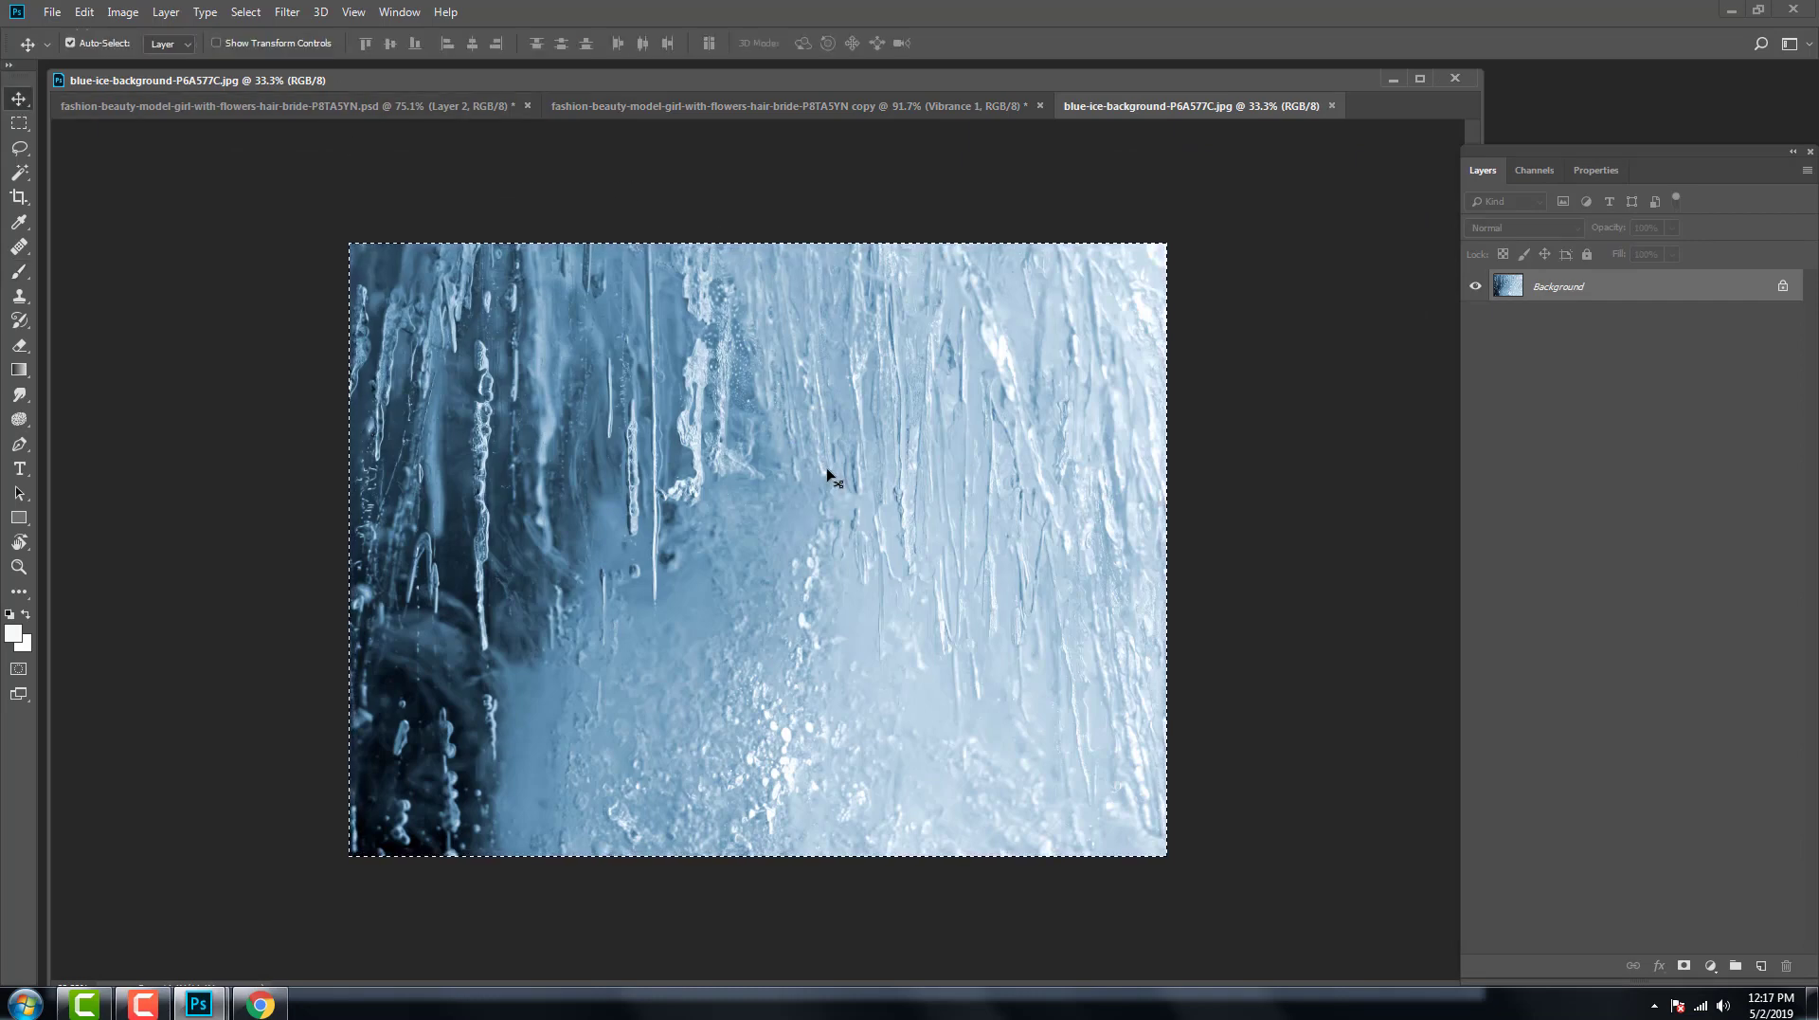
drag(828, 474, 766, 381)
scroll(782, 426, down, 3)
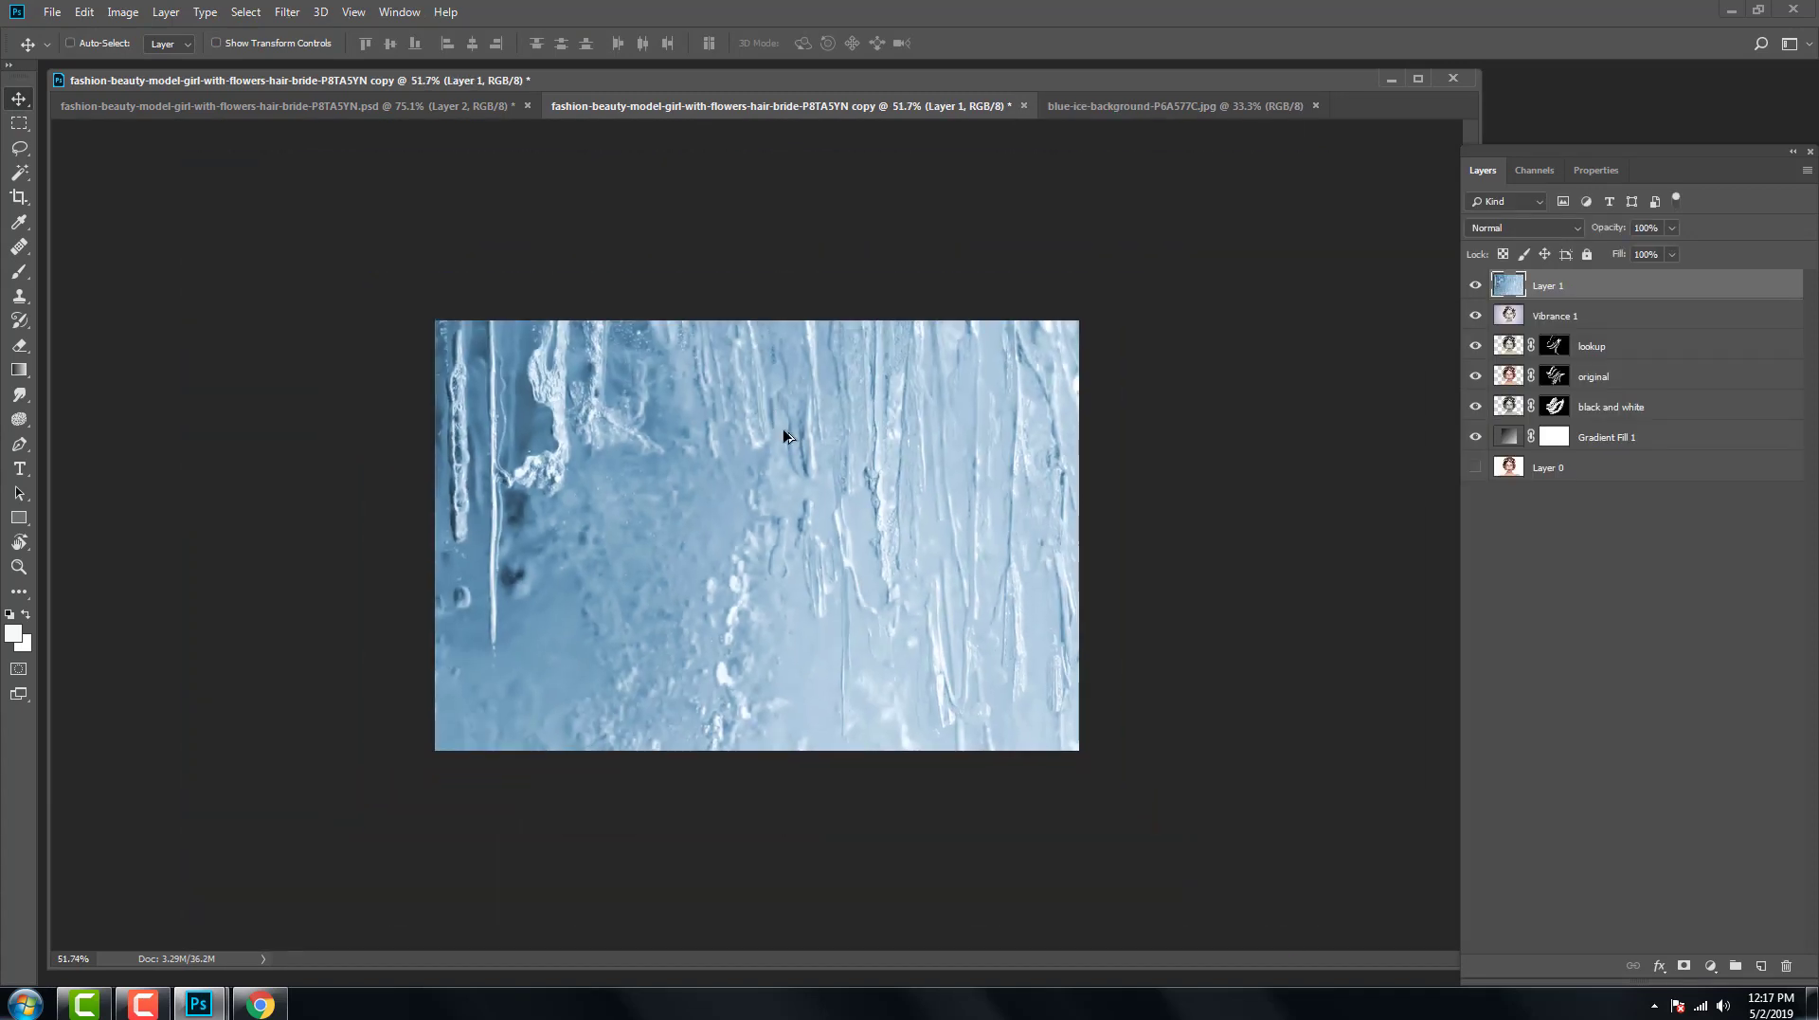
key(ctrl+t)
scroll(780, 478, down, 3)
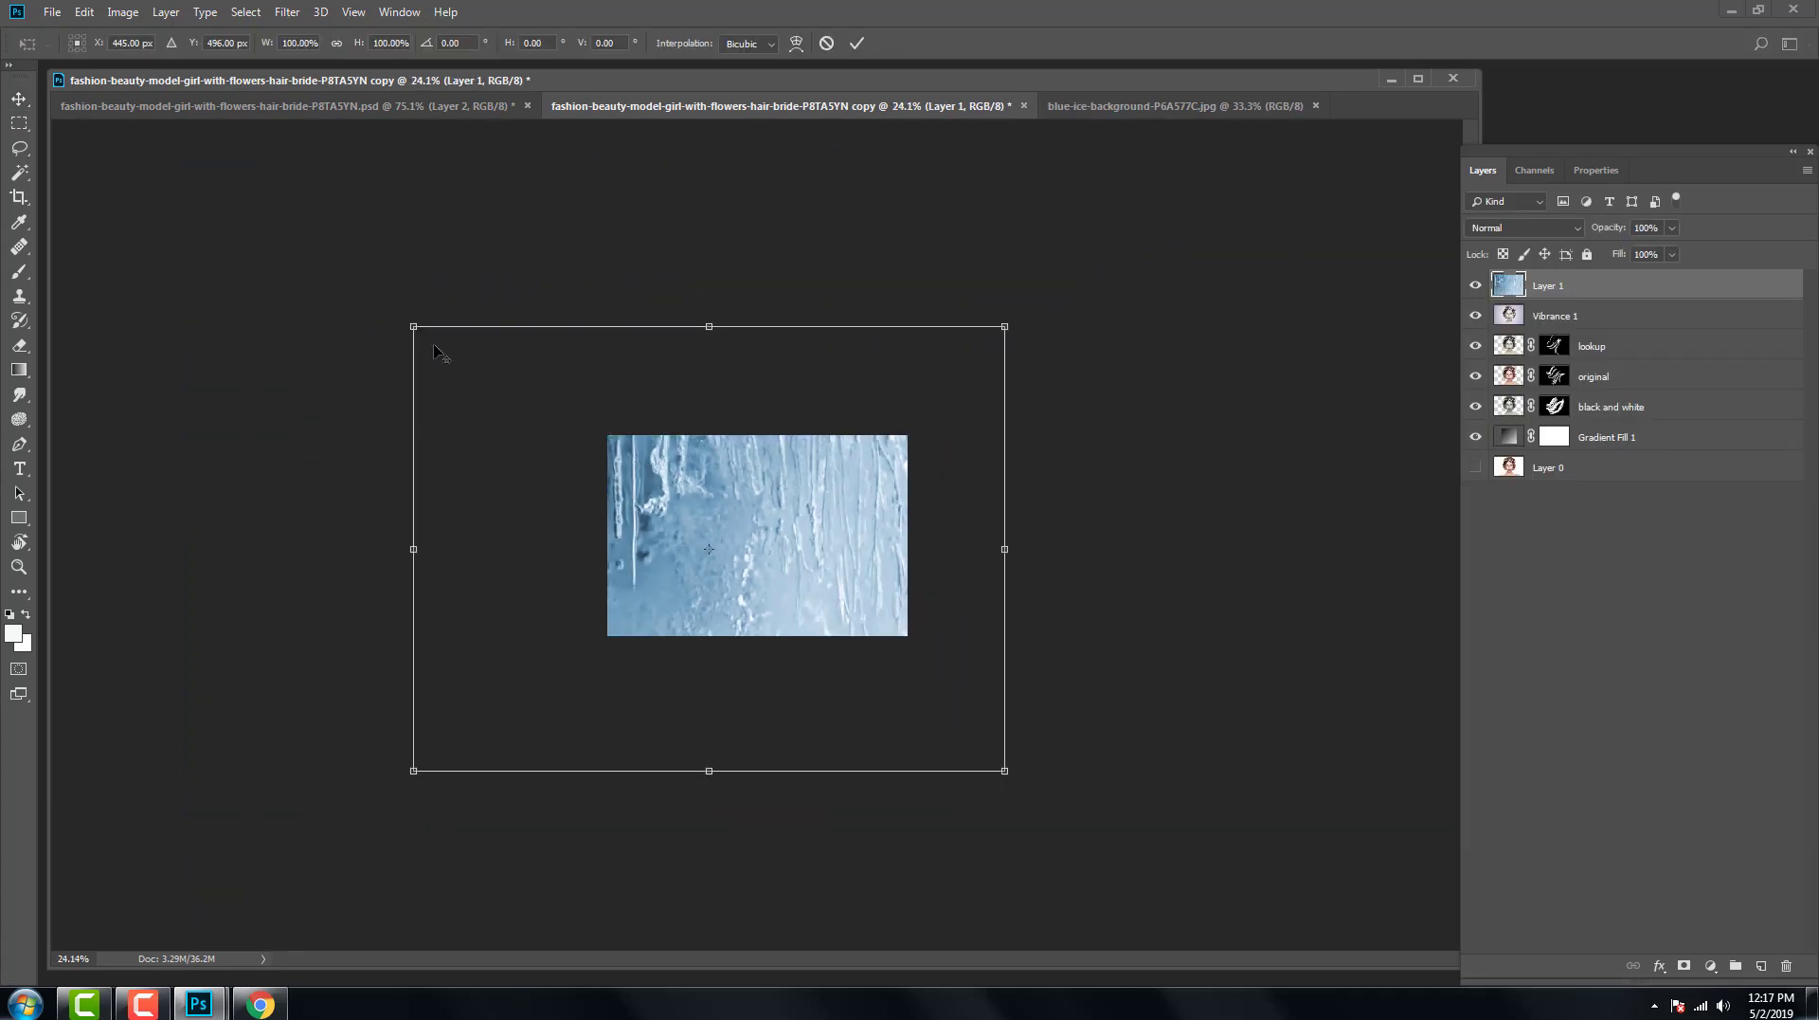
drag(417, 329, 528, 408)
scroll(856, 334, up, 3)
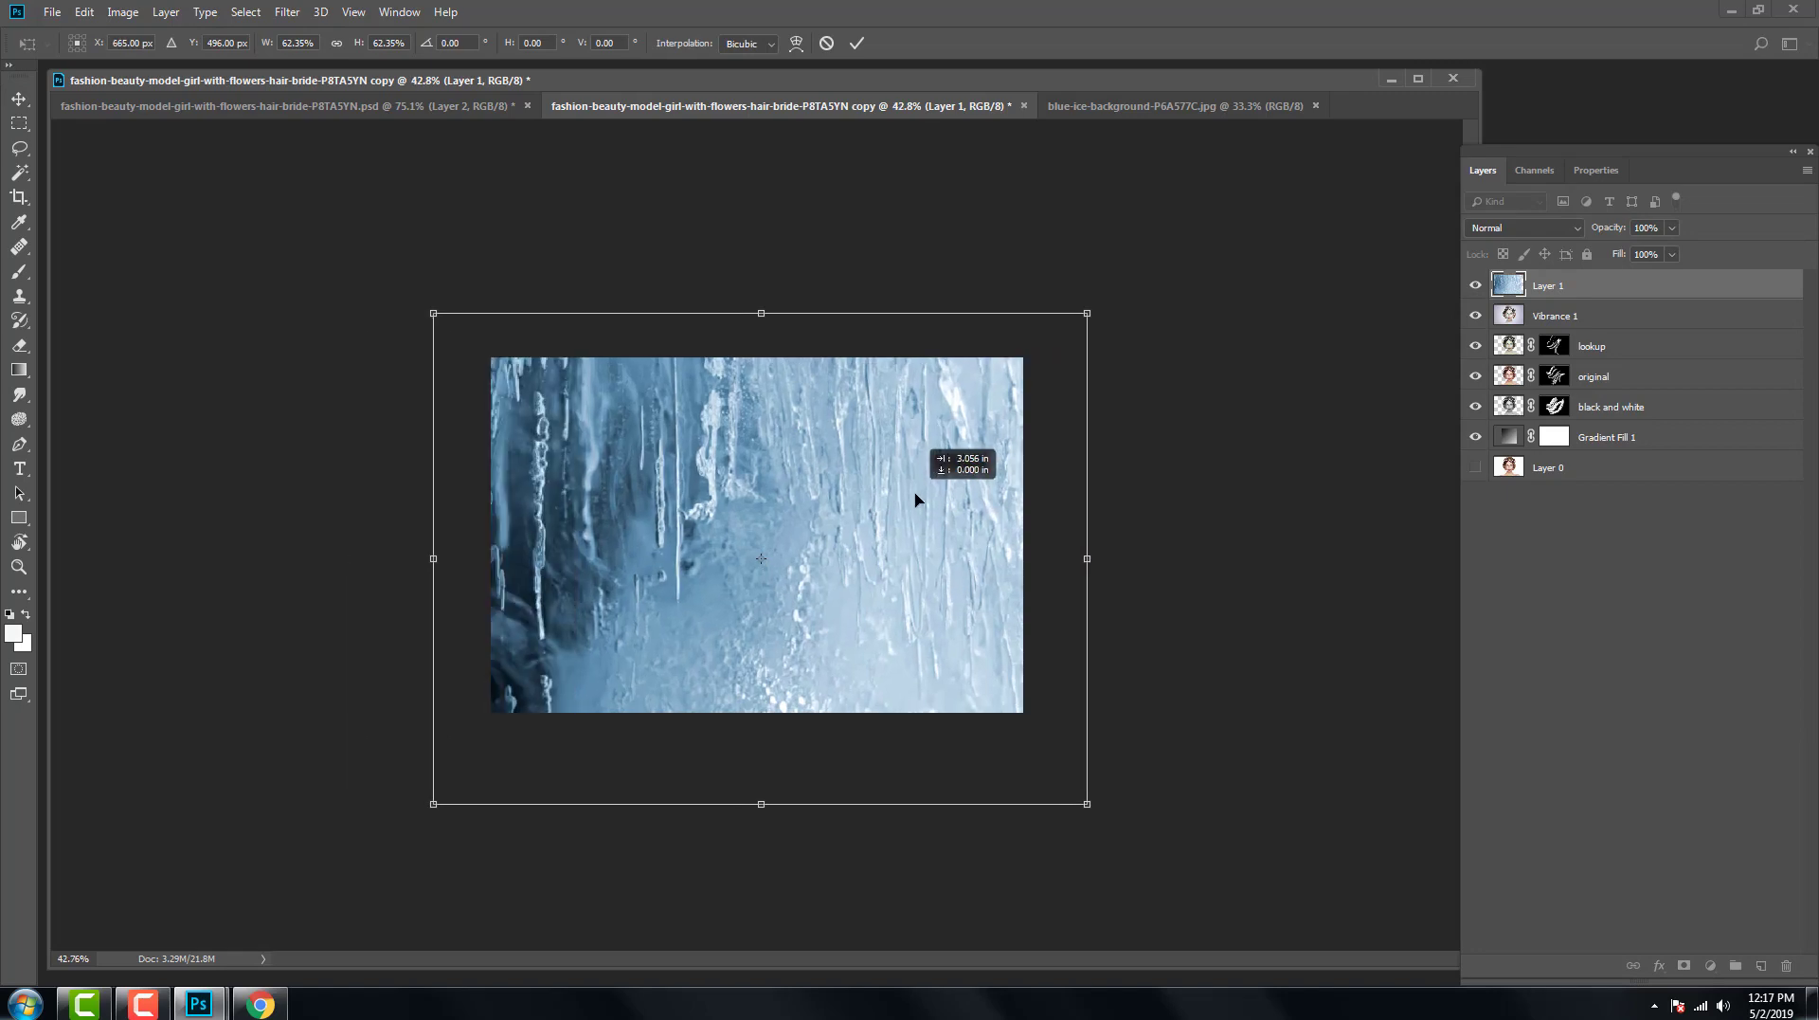
scroll(947, 564, up, 2)
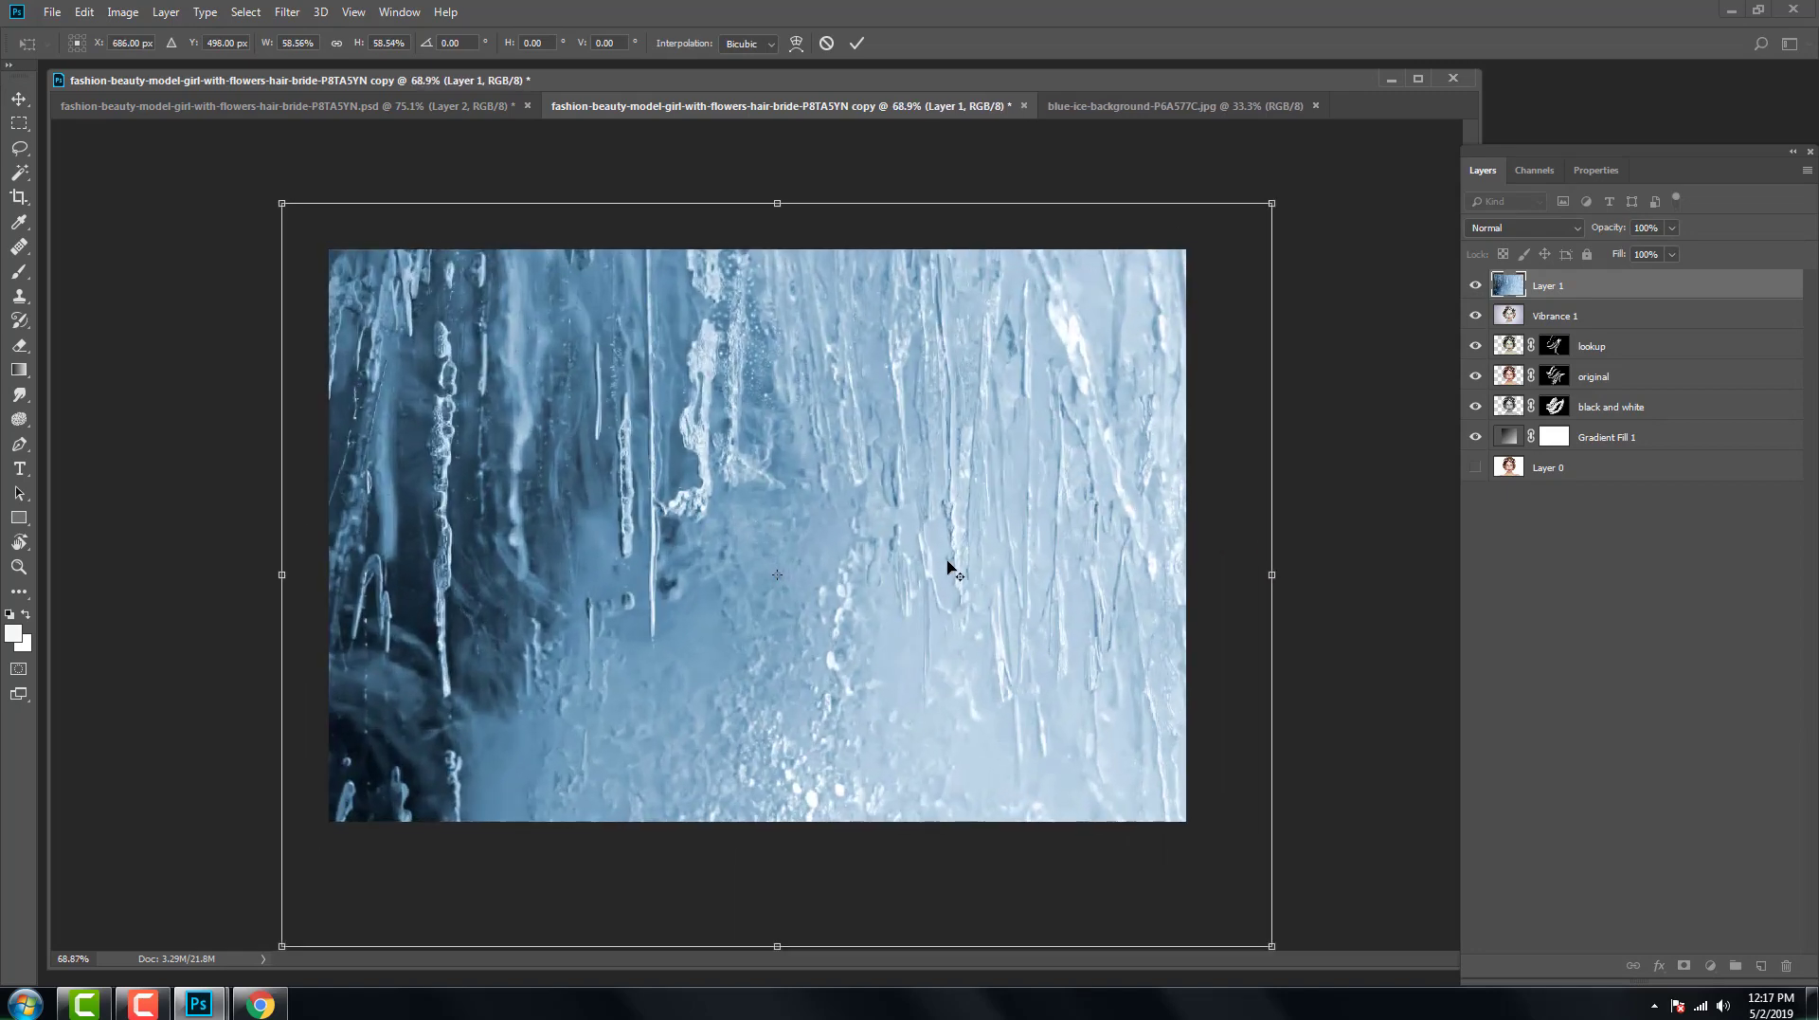
key(Return)
scroll(975, 406, up, 1)
Step: Set the ice Layer 1 to Soft Light blending and duplicate it as Layer 1 copy
key(f)
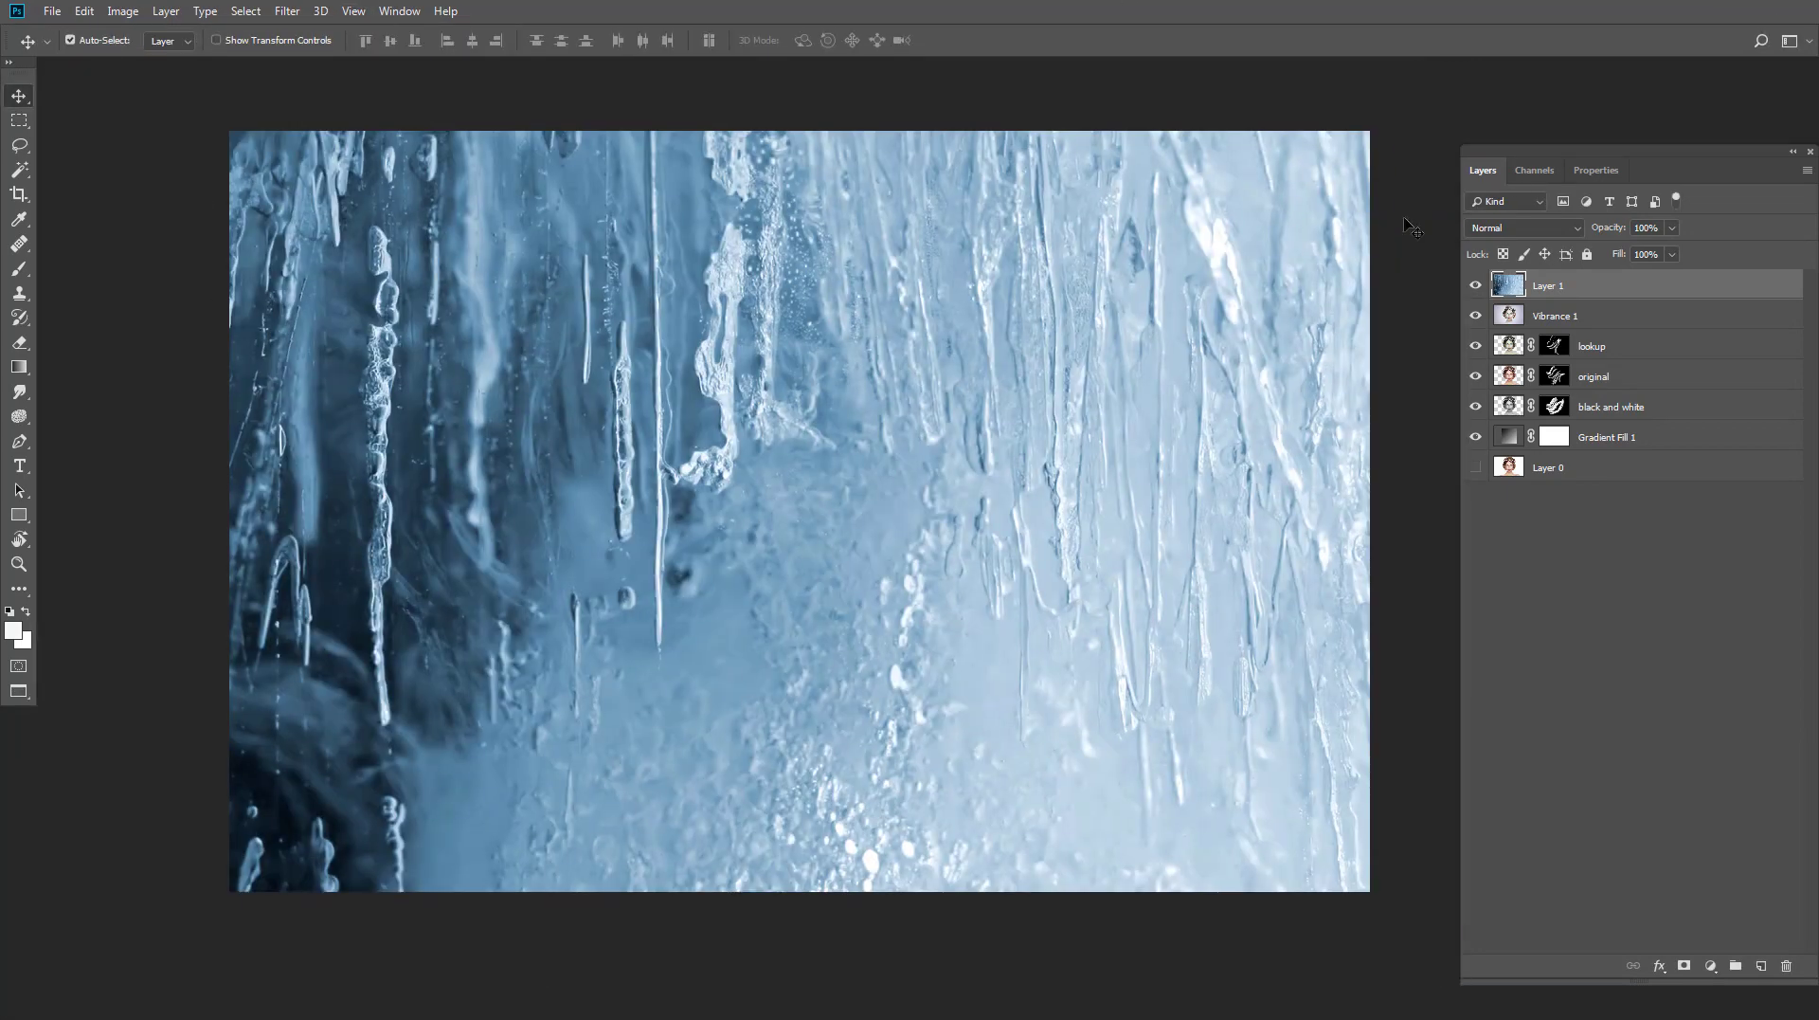
click(1498, 228)
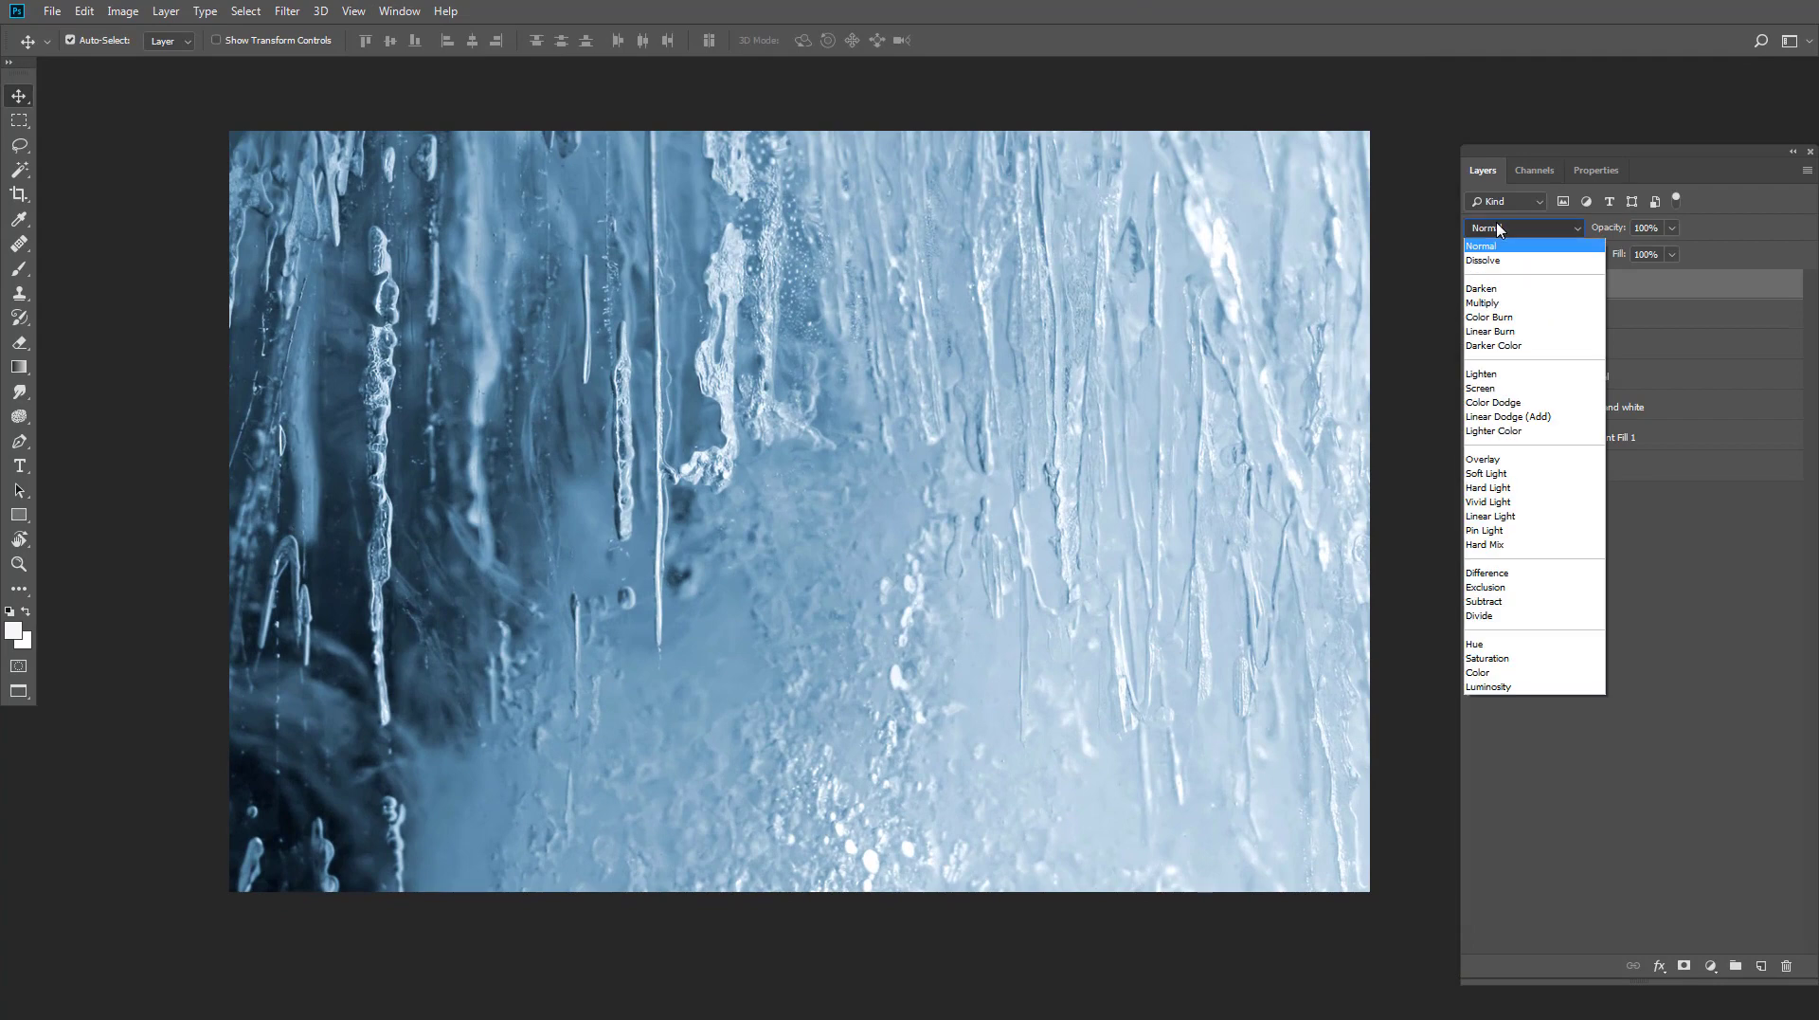
click(1486, 473)
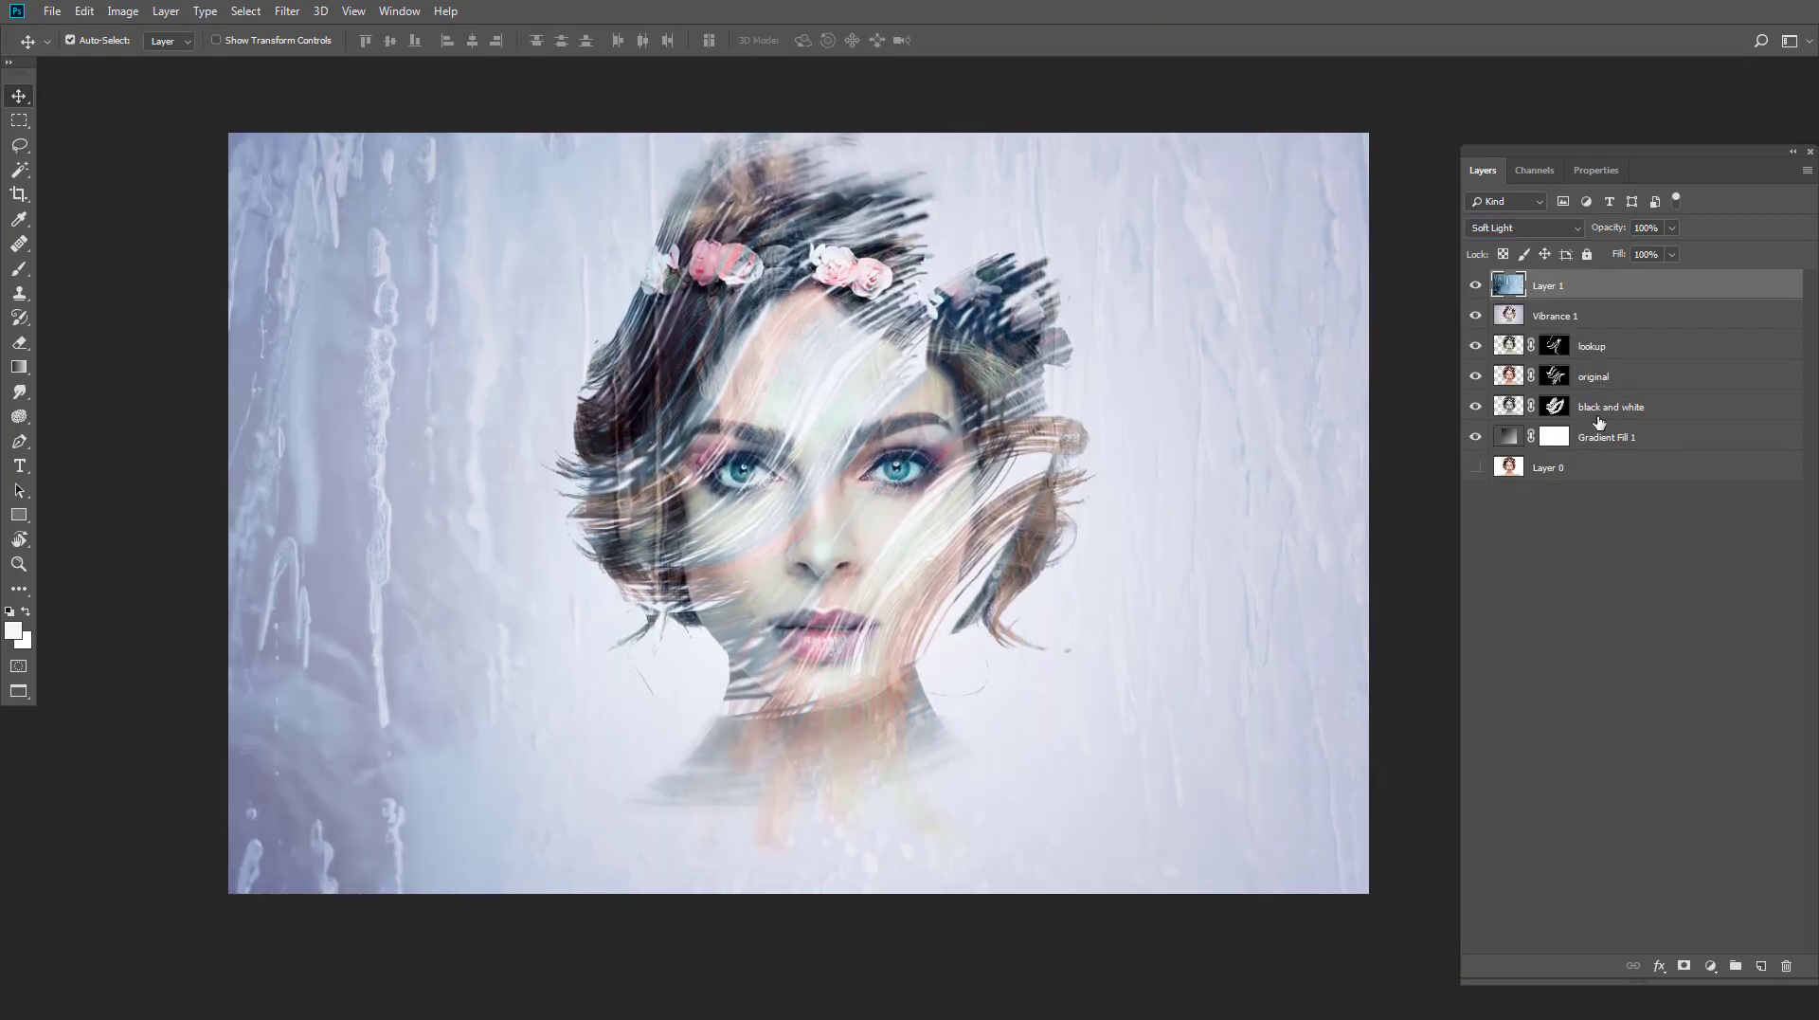
right_click(1555, 289)
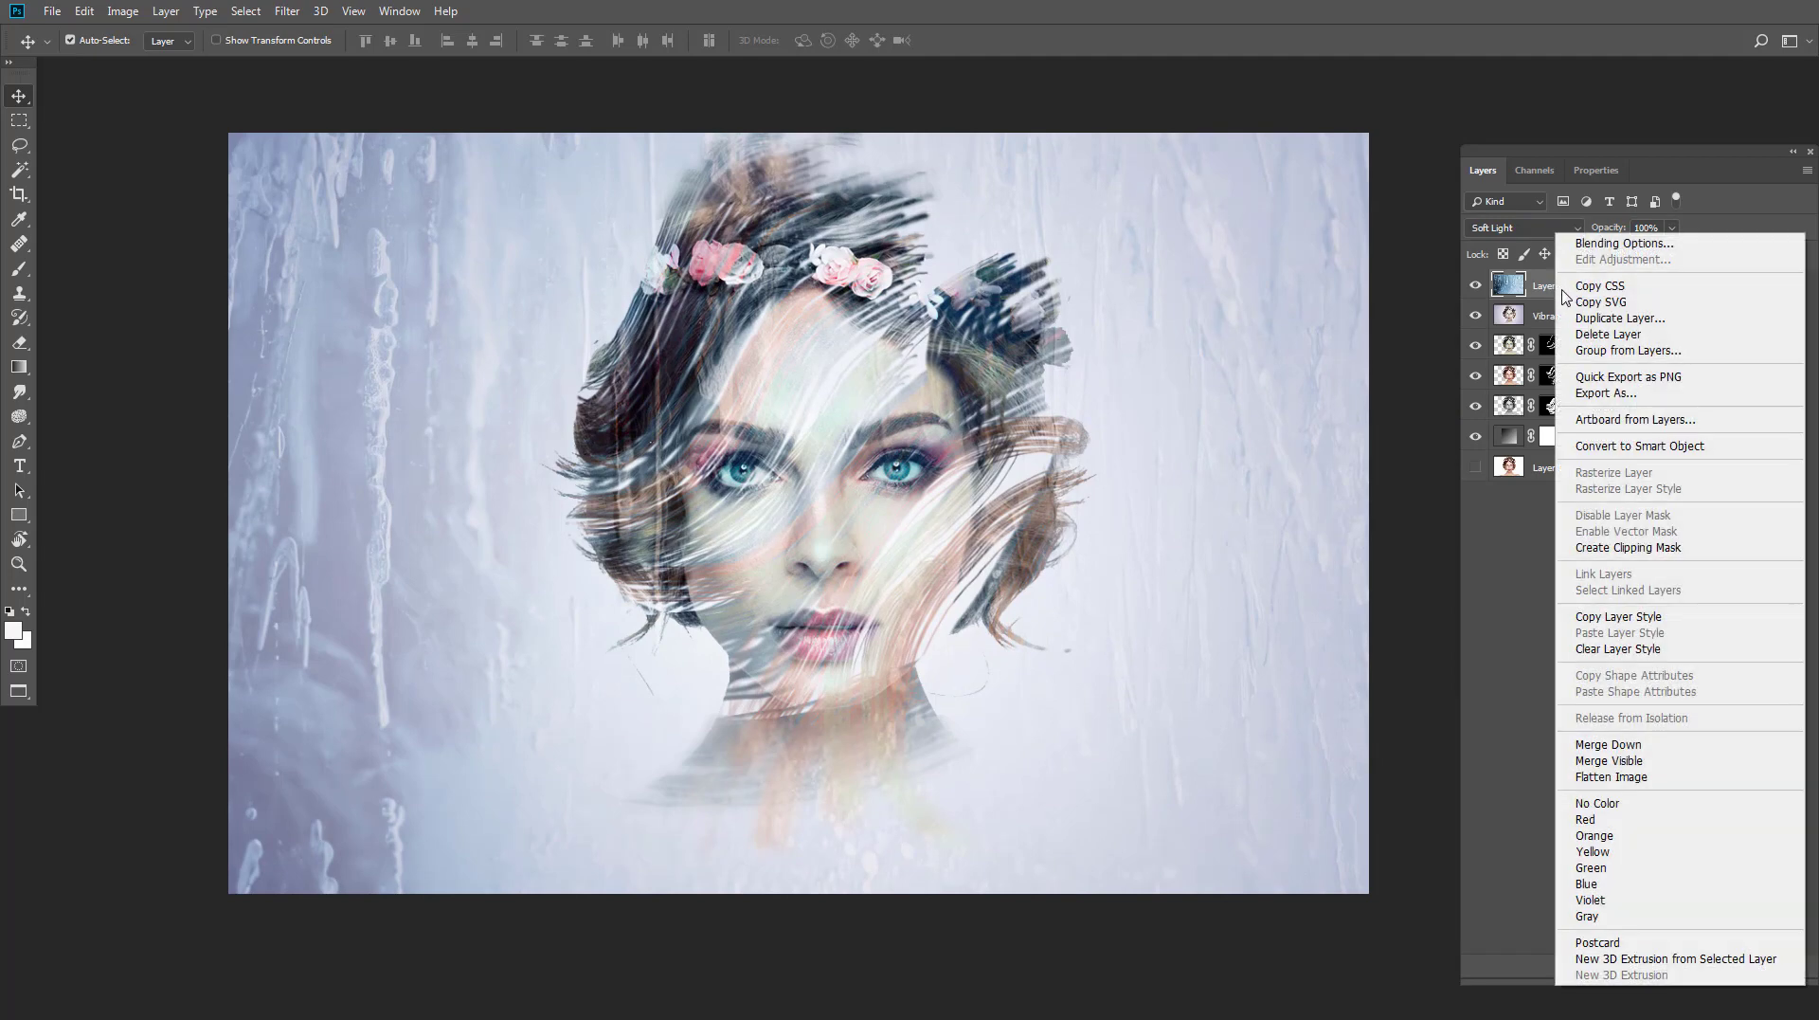
click(1598, 319)
click(1089, 281)
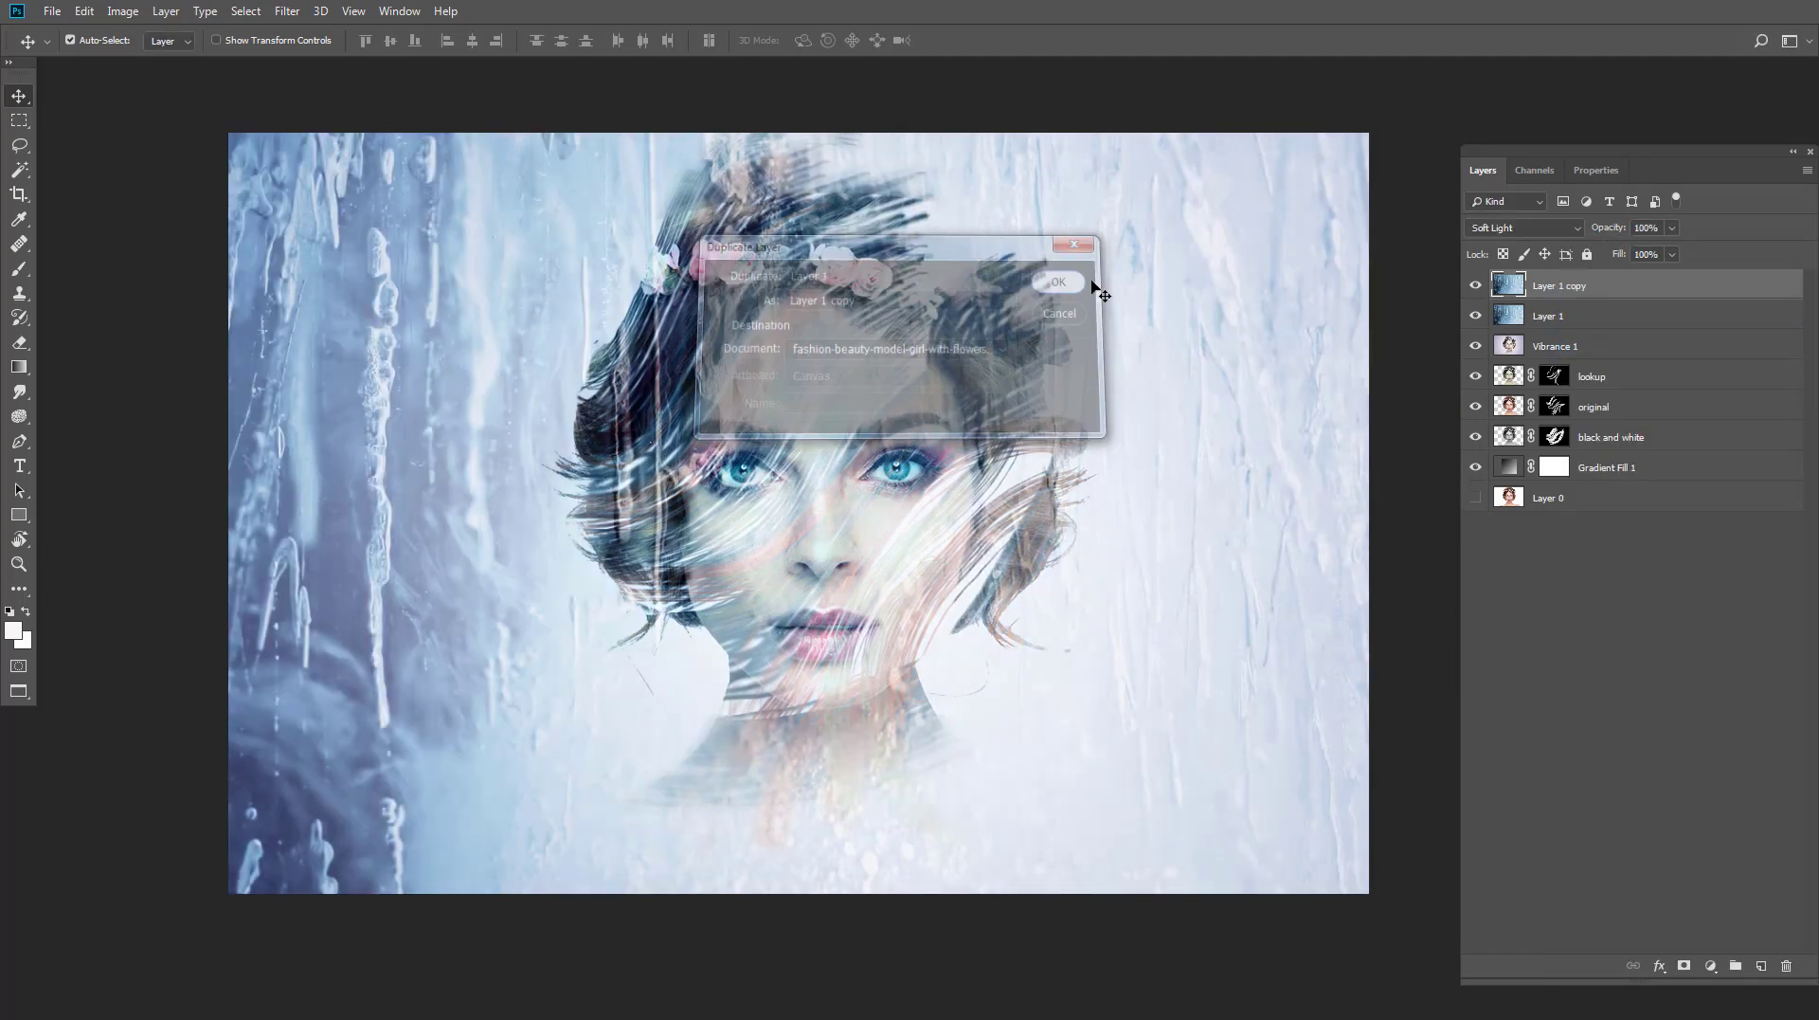
Step: Set Layer 1 copy to Screen at 64% opacity and stamp the visible layers into Layer 2
click(1501, 230)
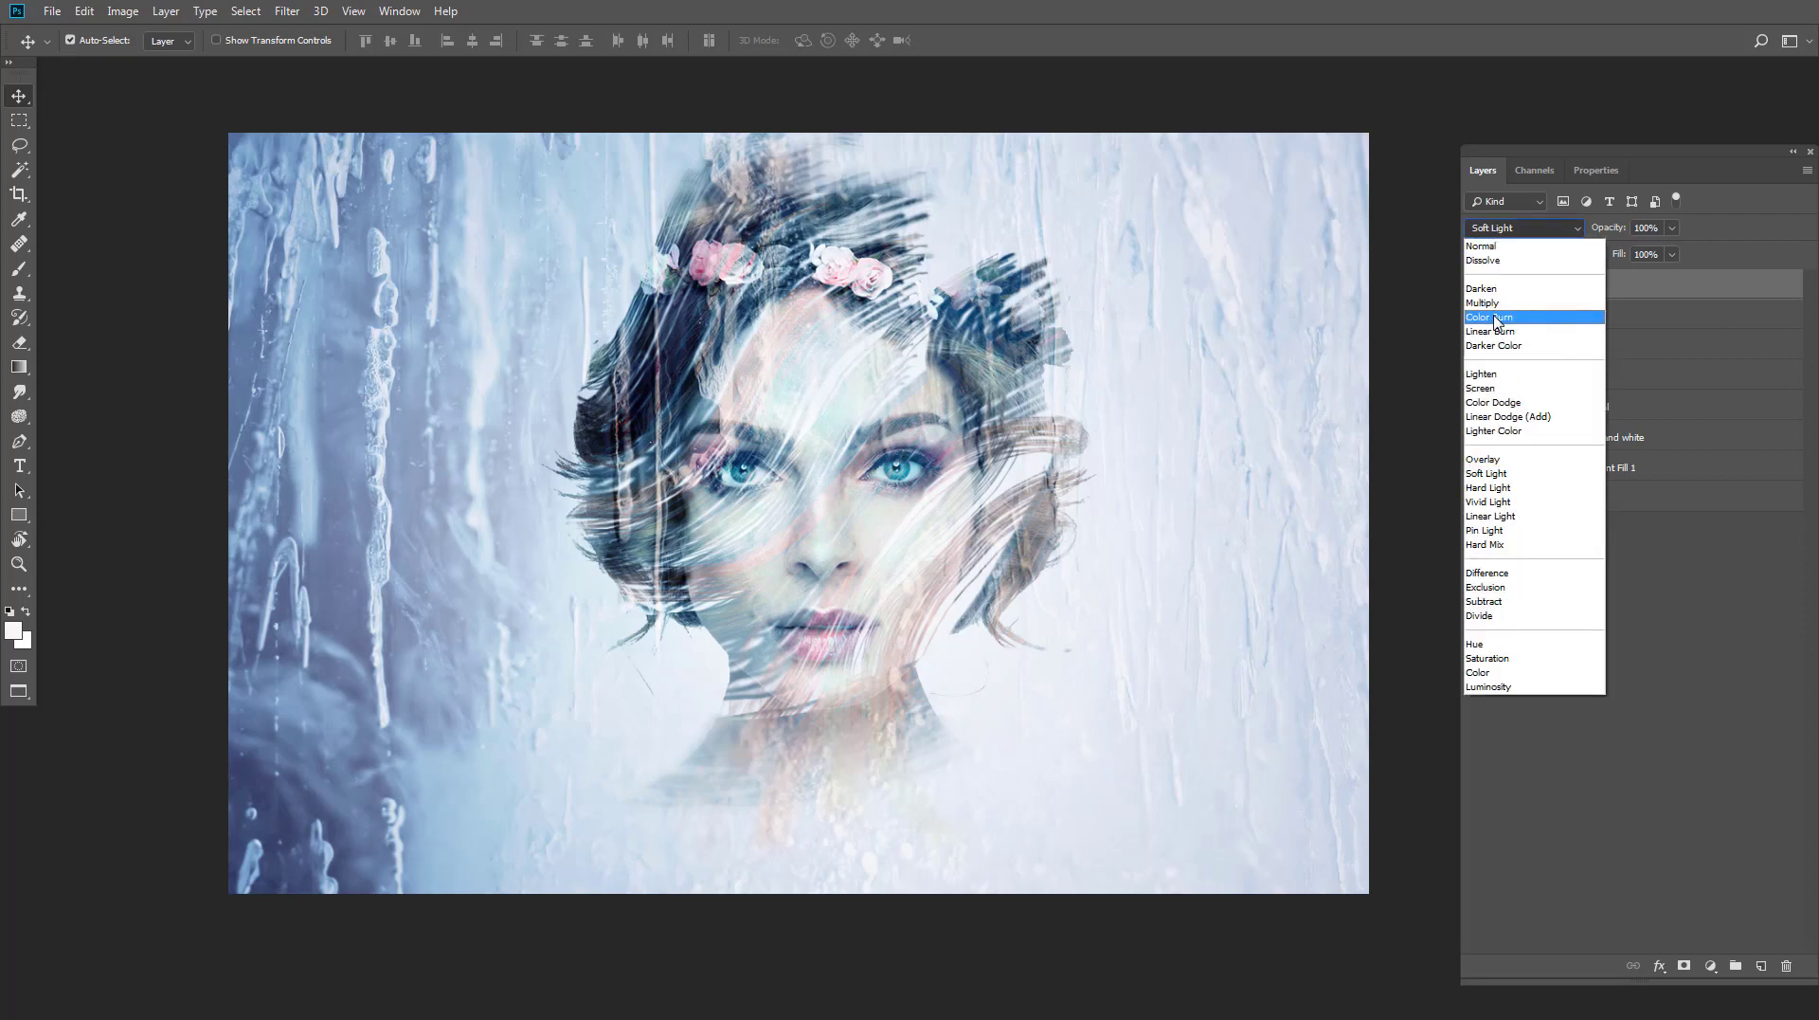
click(1483, 388)
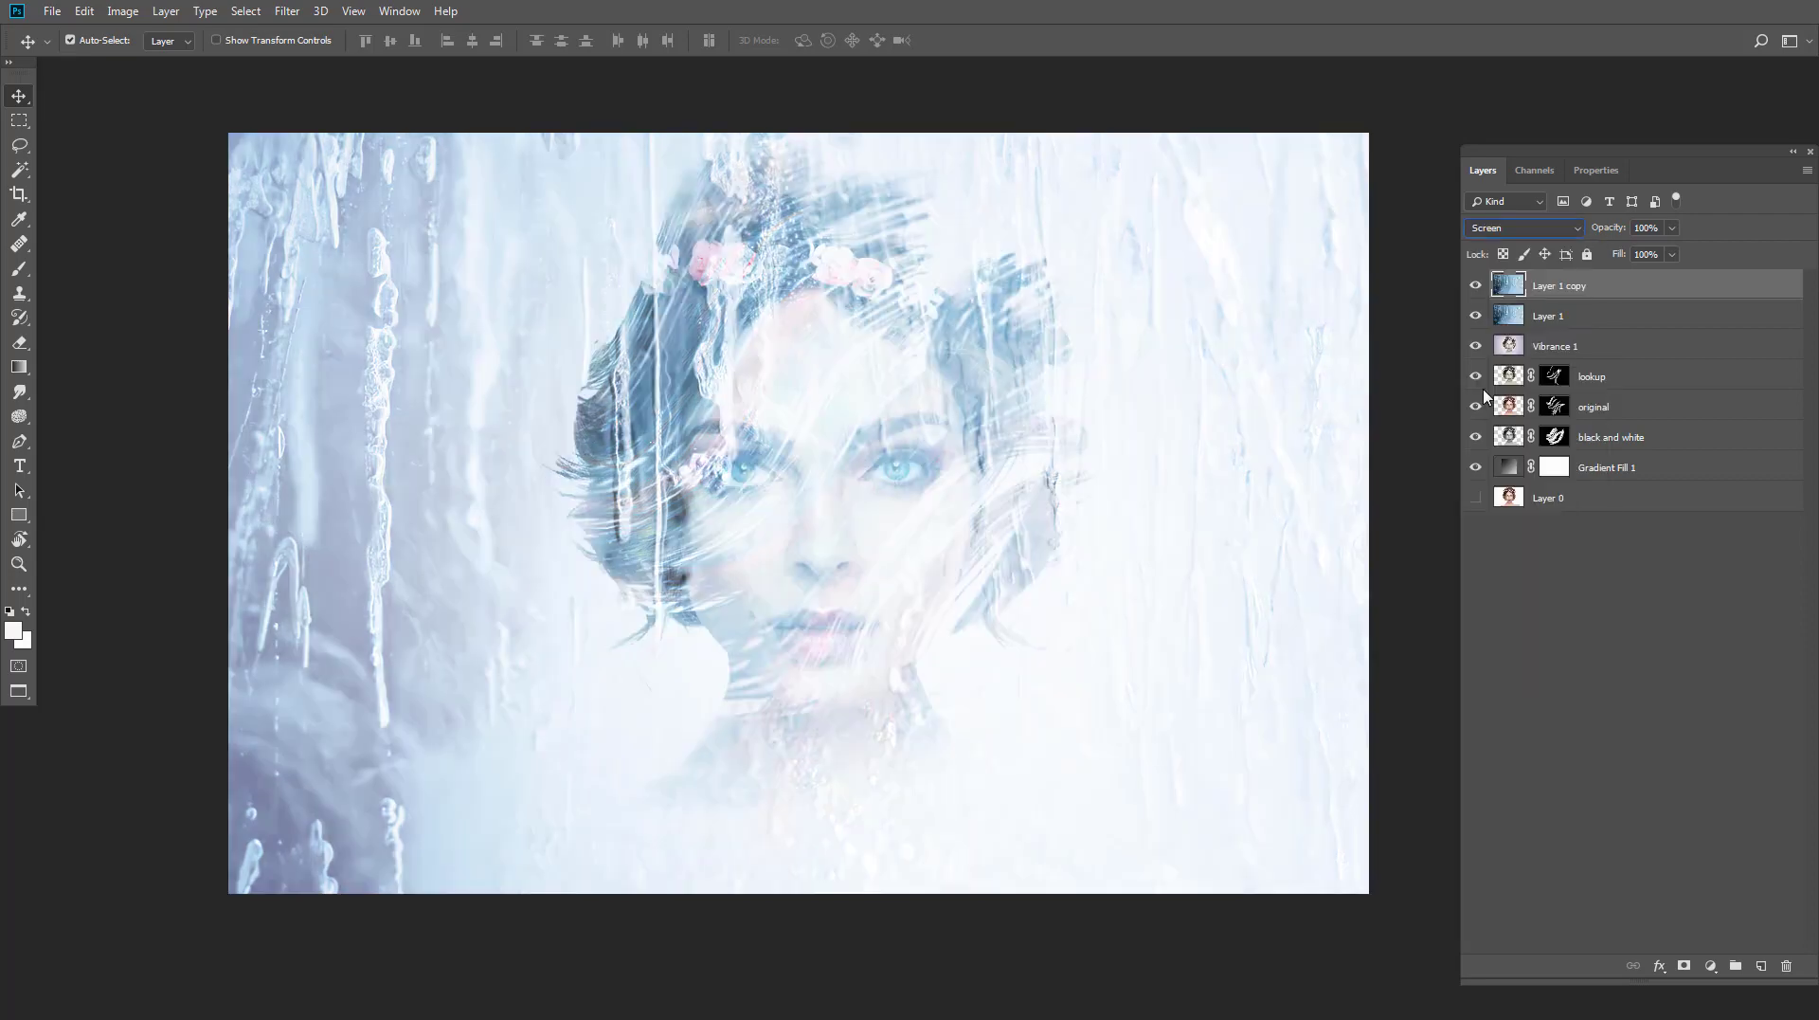
scroll(1117, 373, down, 2)
scroll(1149, 349, down, 1)
scroll(960, 418, up, 1)
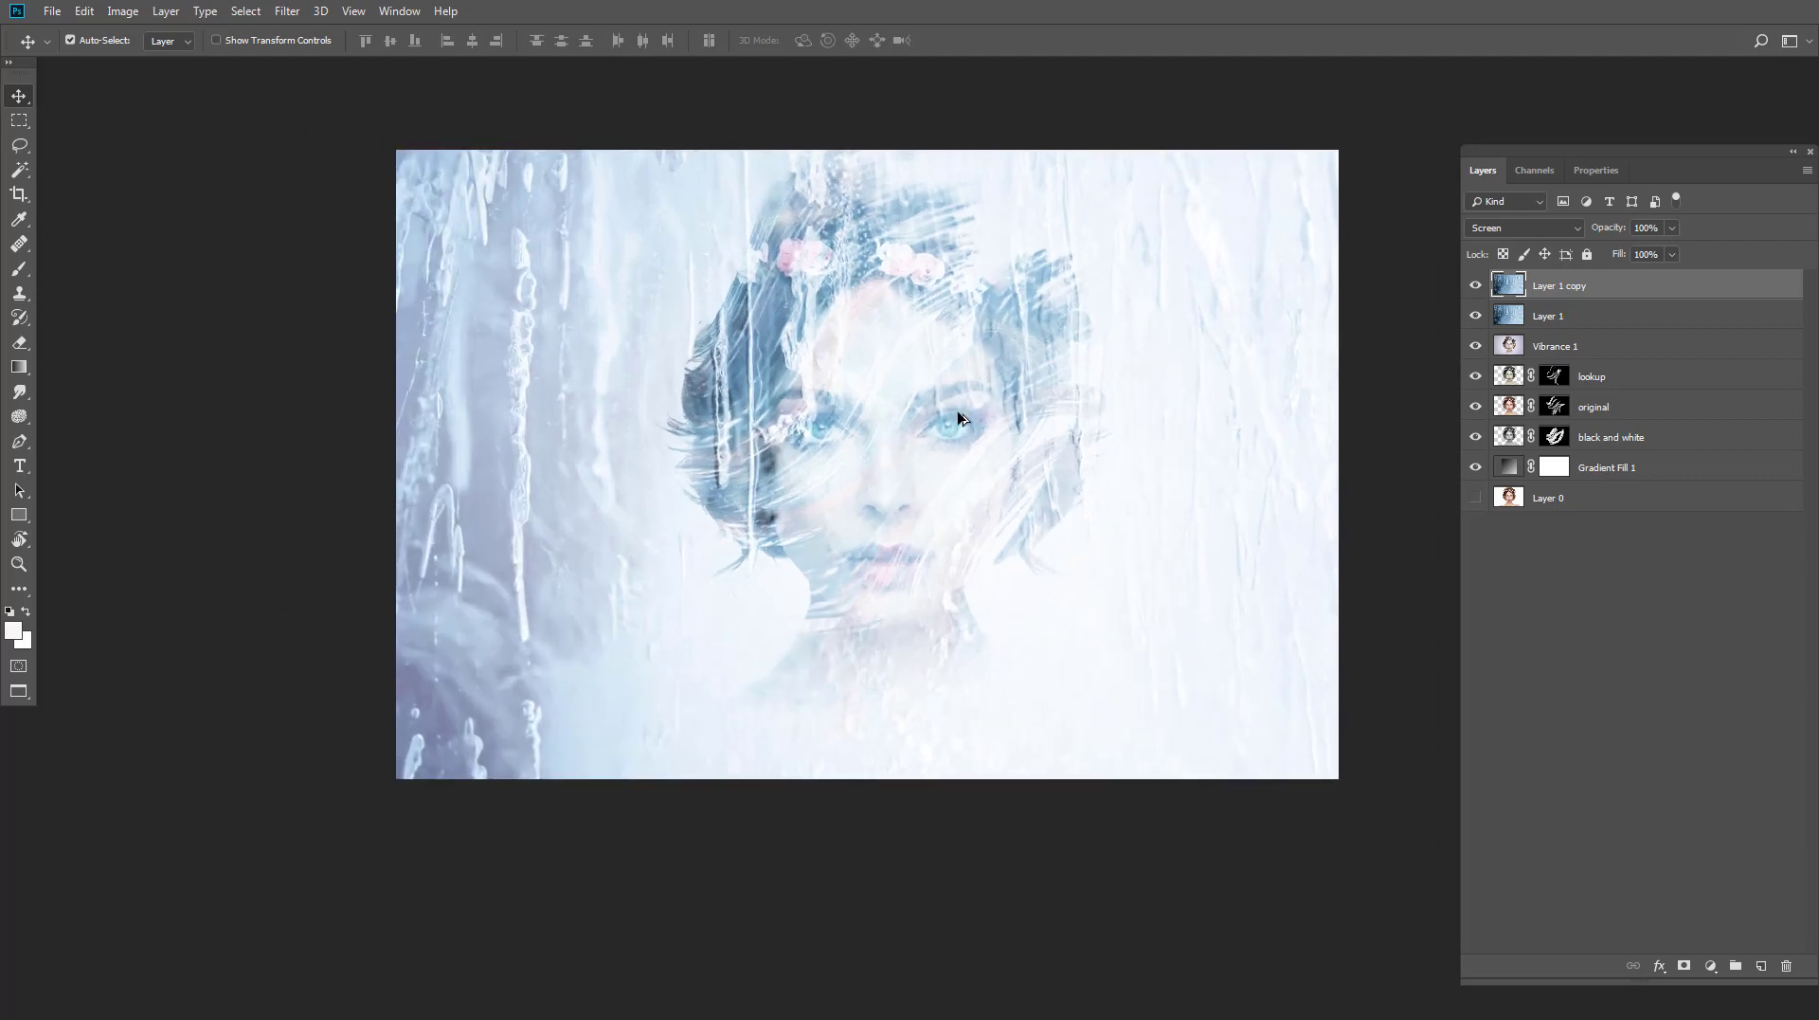
scroll(991, 414, up, 1)
scroll(976, 493, up, 1)
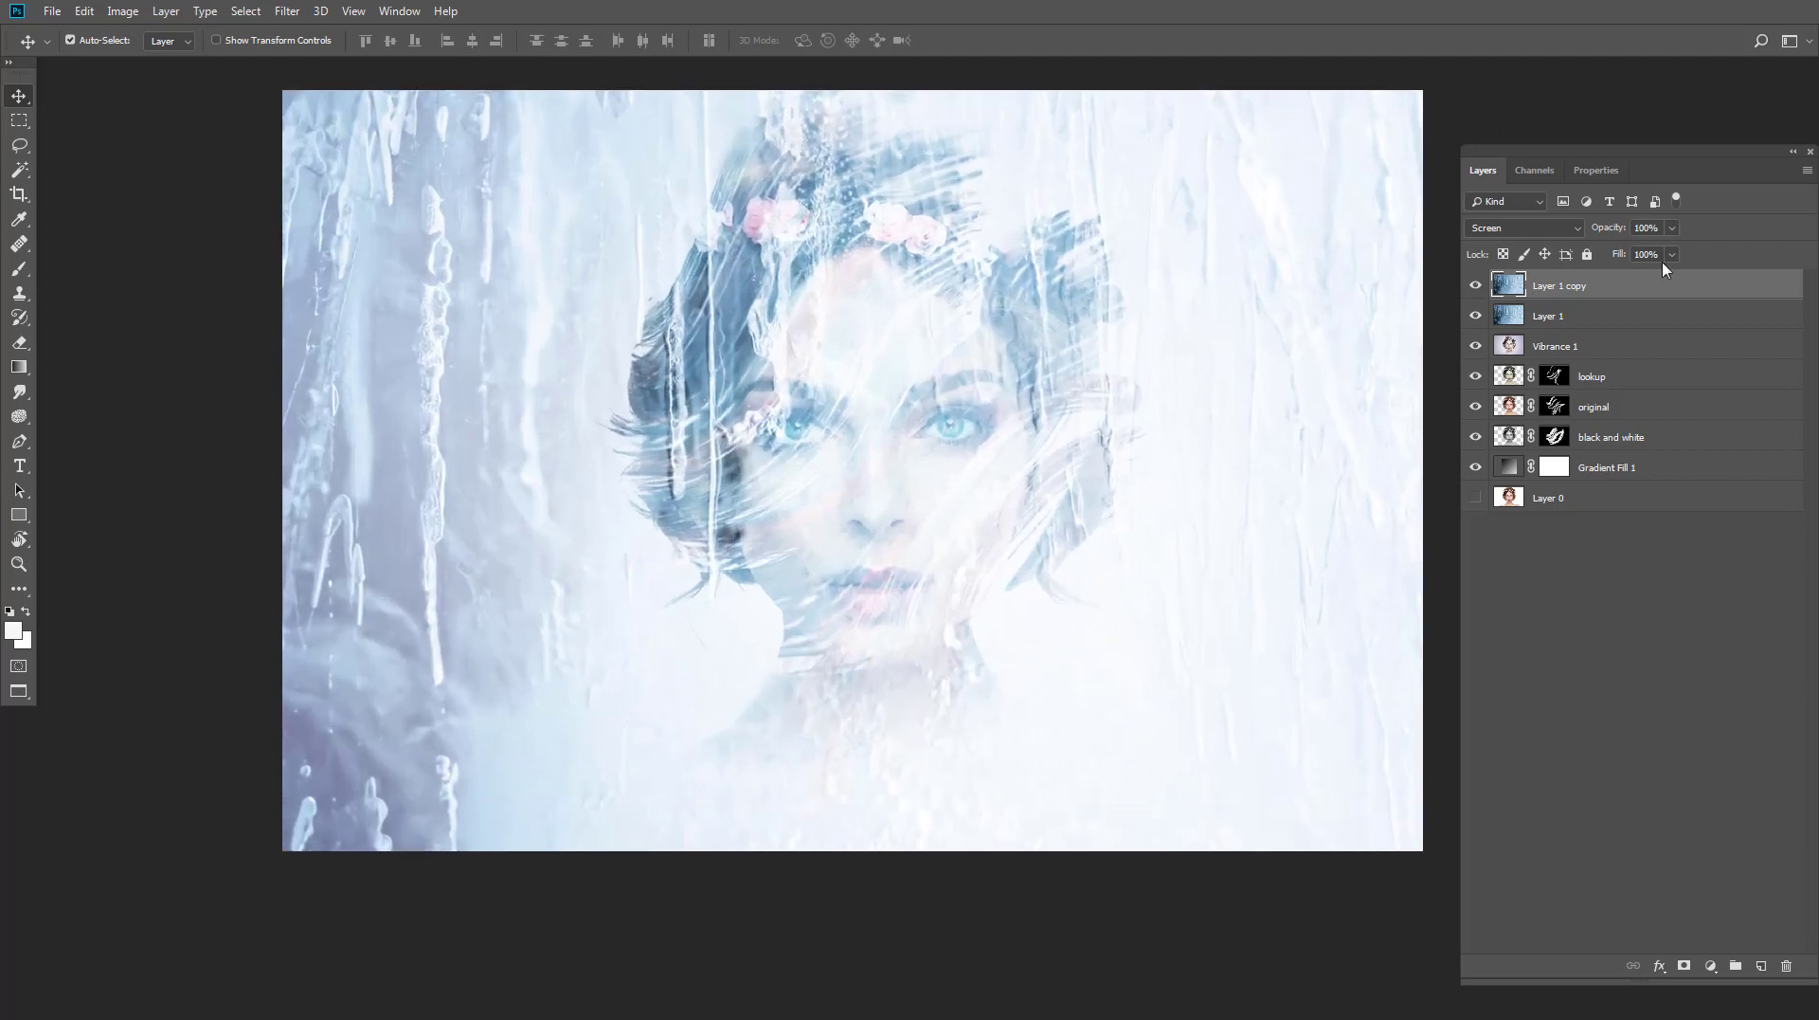
click(1672, 228)
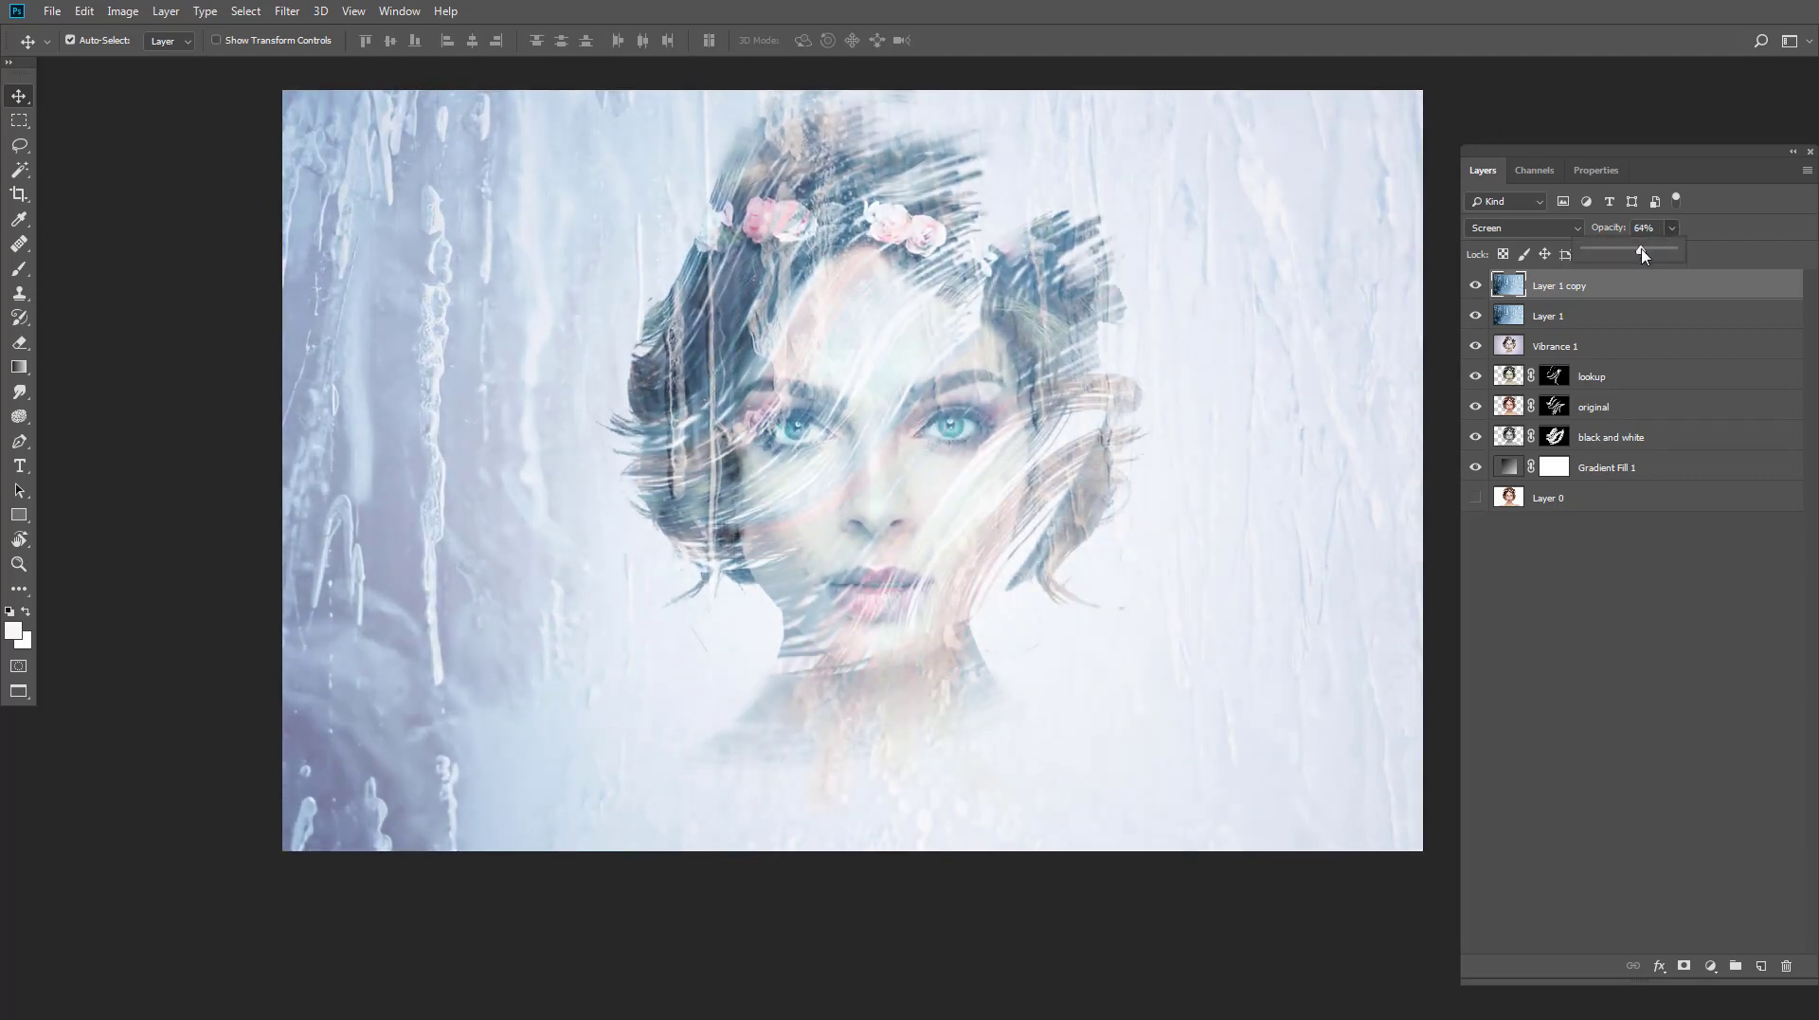
scroll(1014, 391, down, 1)
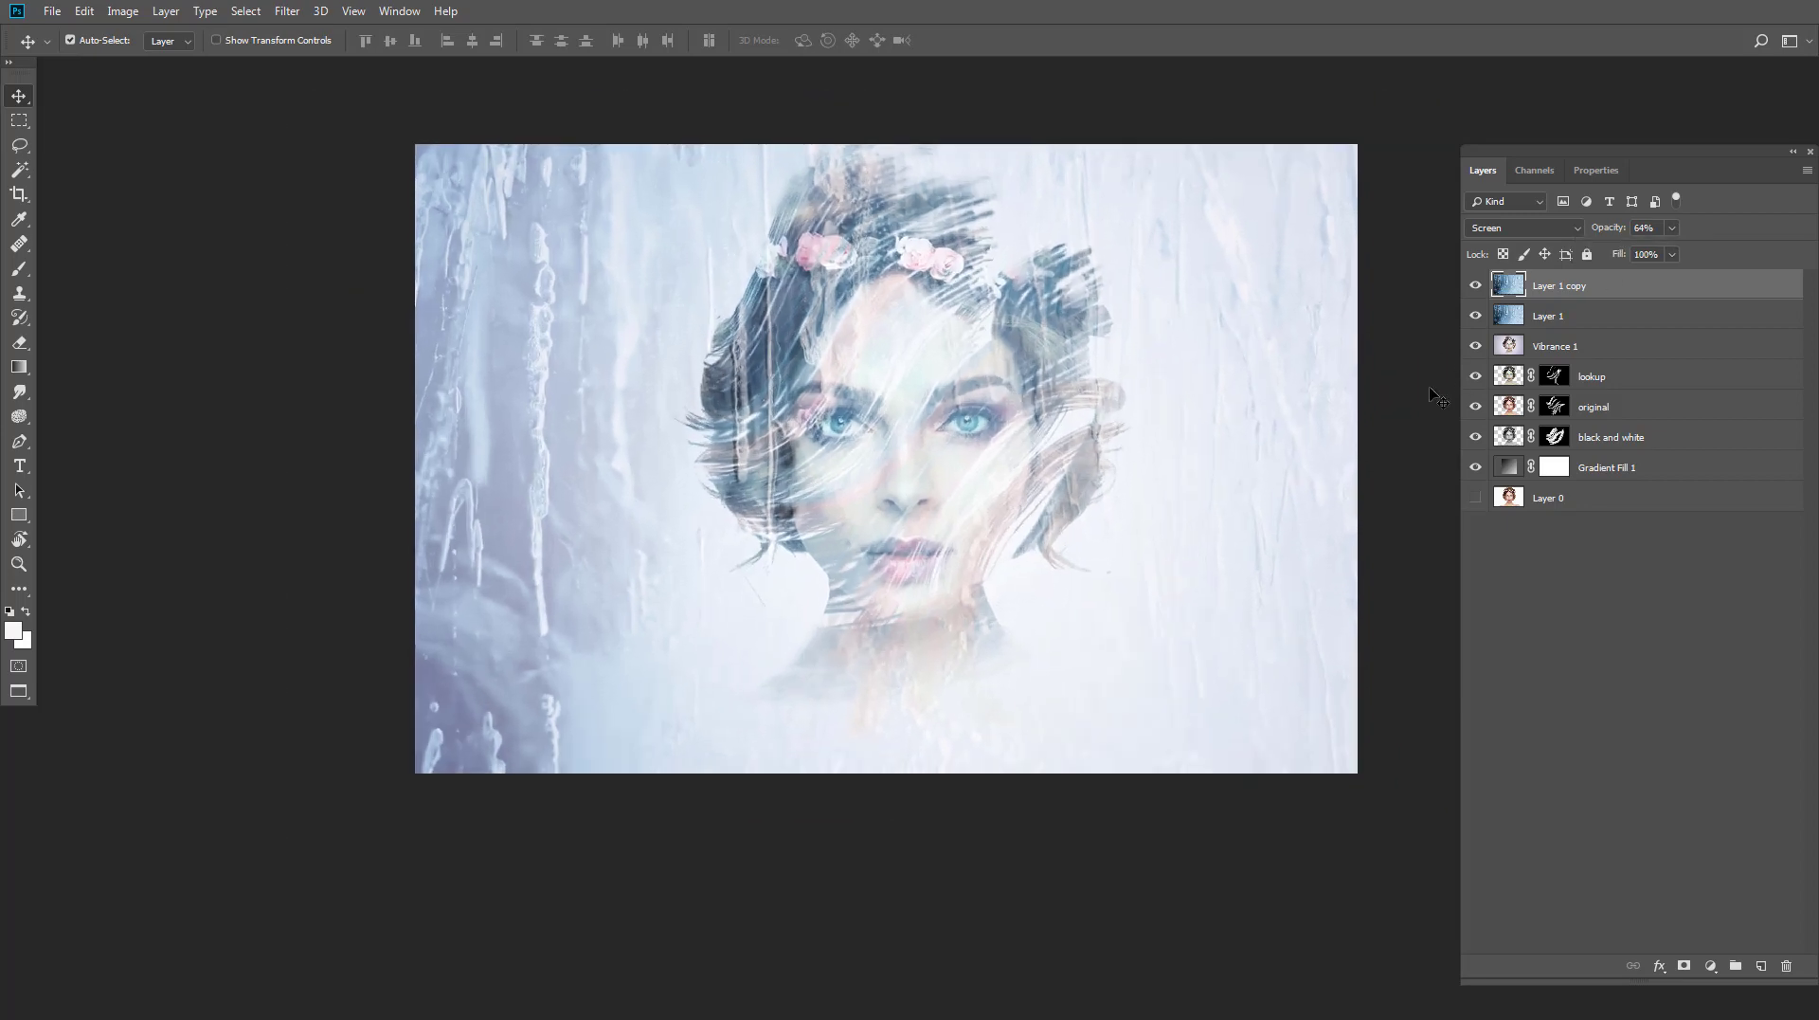
scroll(1328, 410, up, 1)
scroll(1365, 402, up, 1)
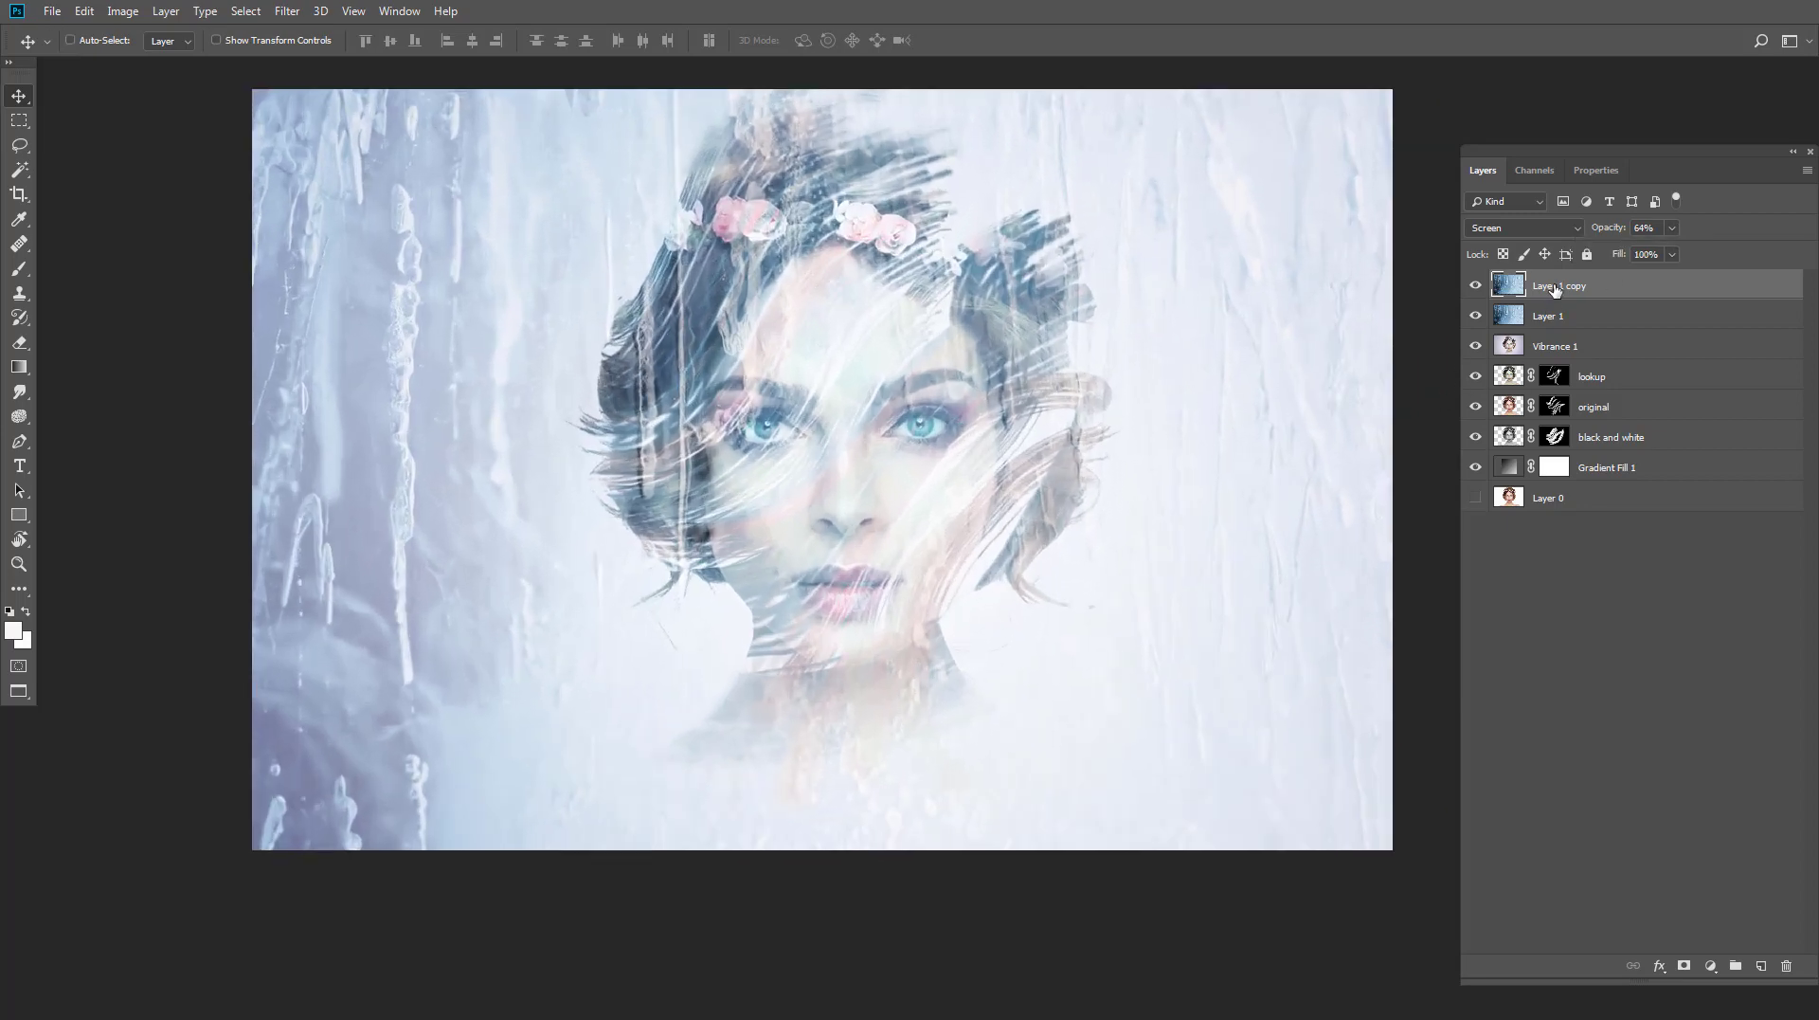
key(ctrl+shift+alt+e)
Step: Add a Levels adjustment that darkens the shadows by moving the black input right
click(1710, 965)
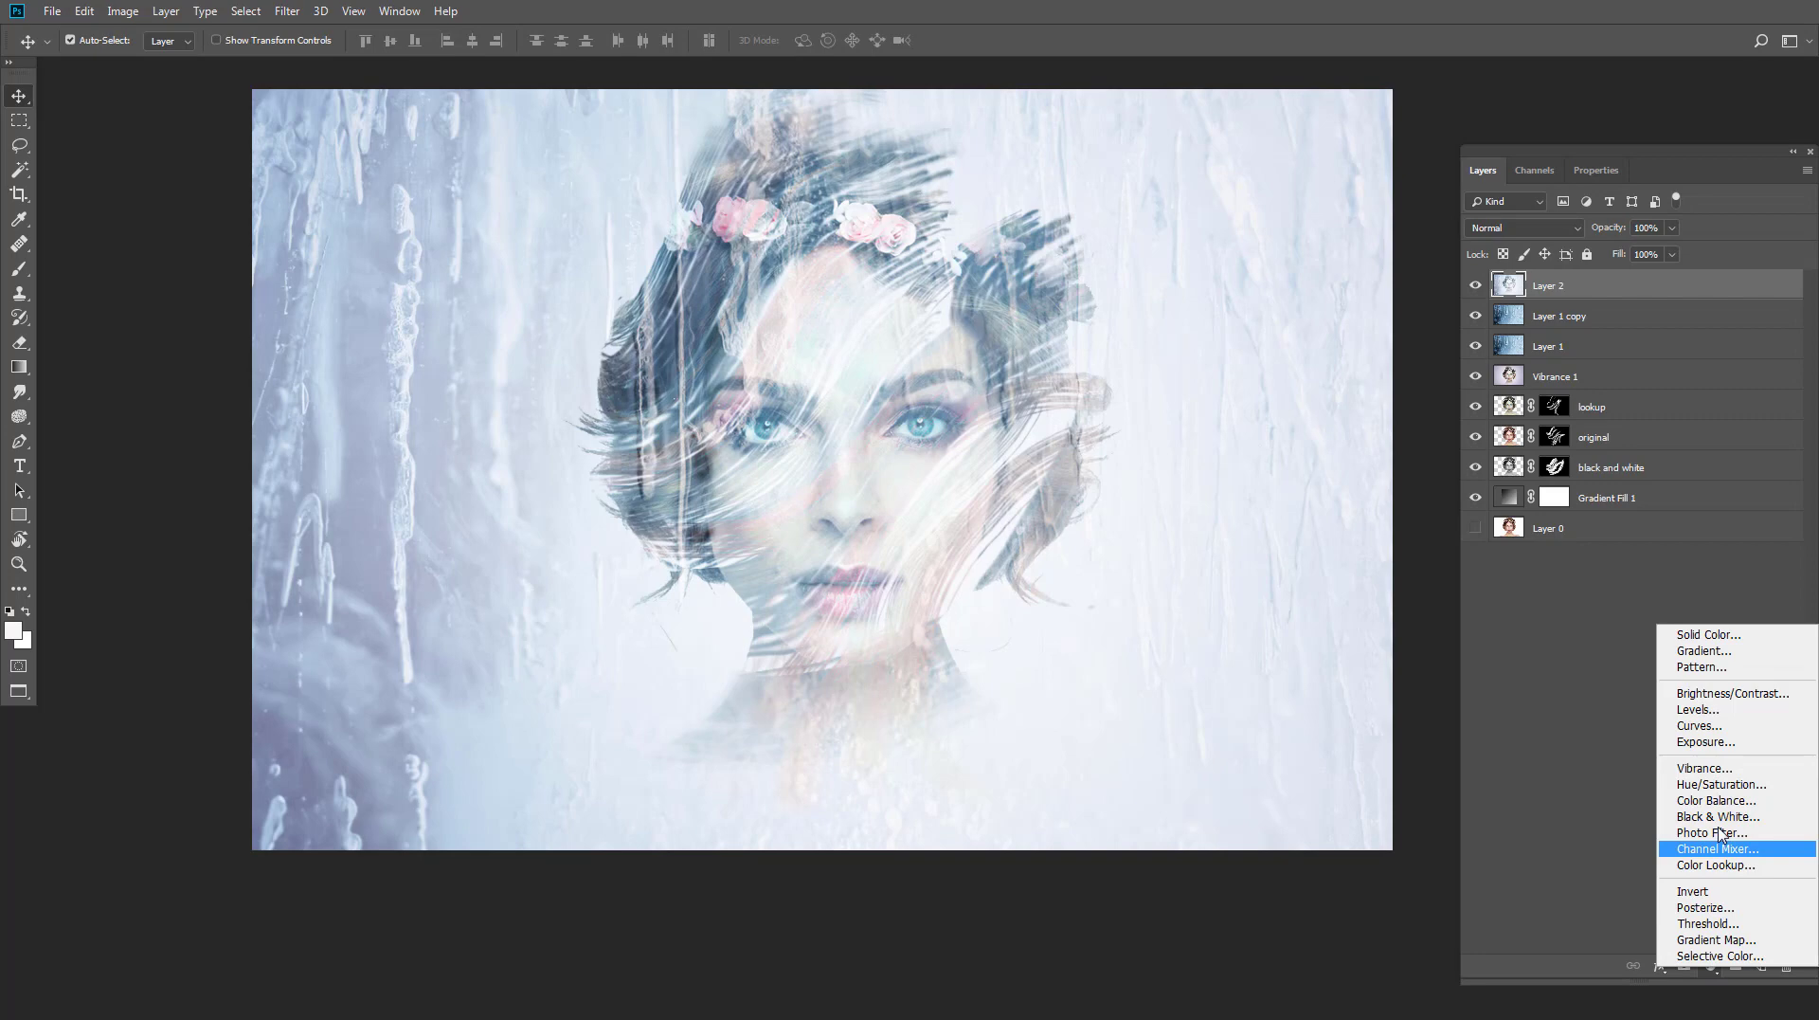
click(1720, 731)
mouse_move(1528, 375)
mouse_down()
mouse_move(1665, 365)
mouse_move(1589, 366)
mouse_up()
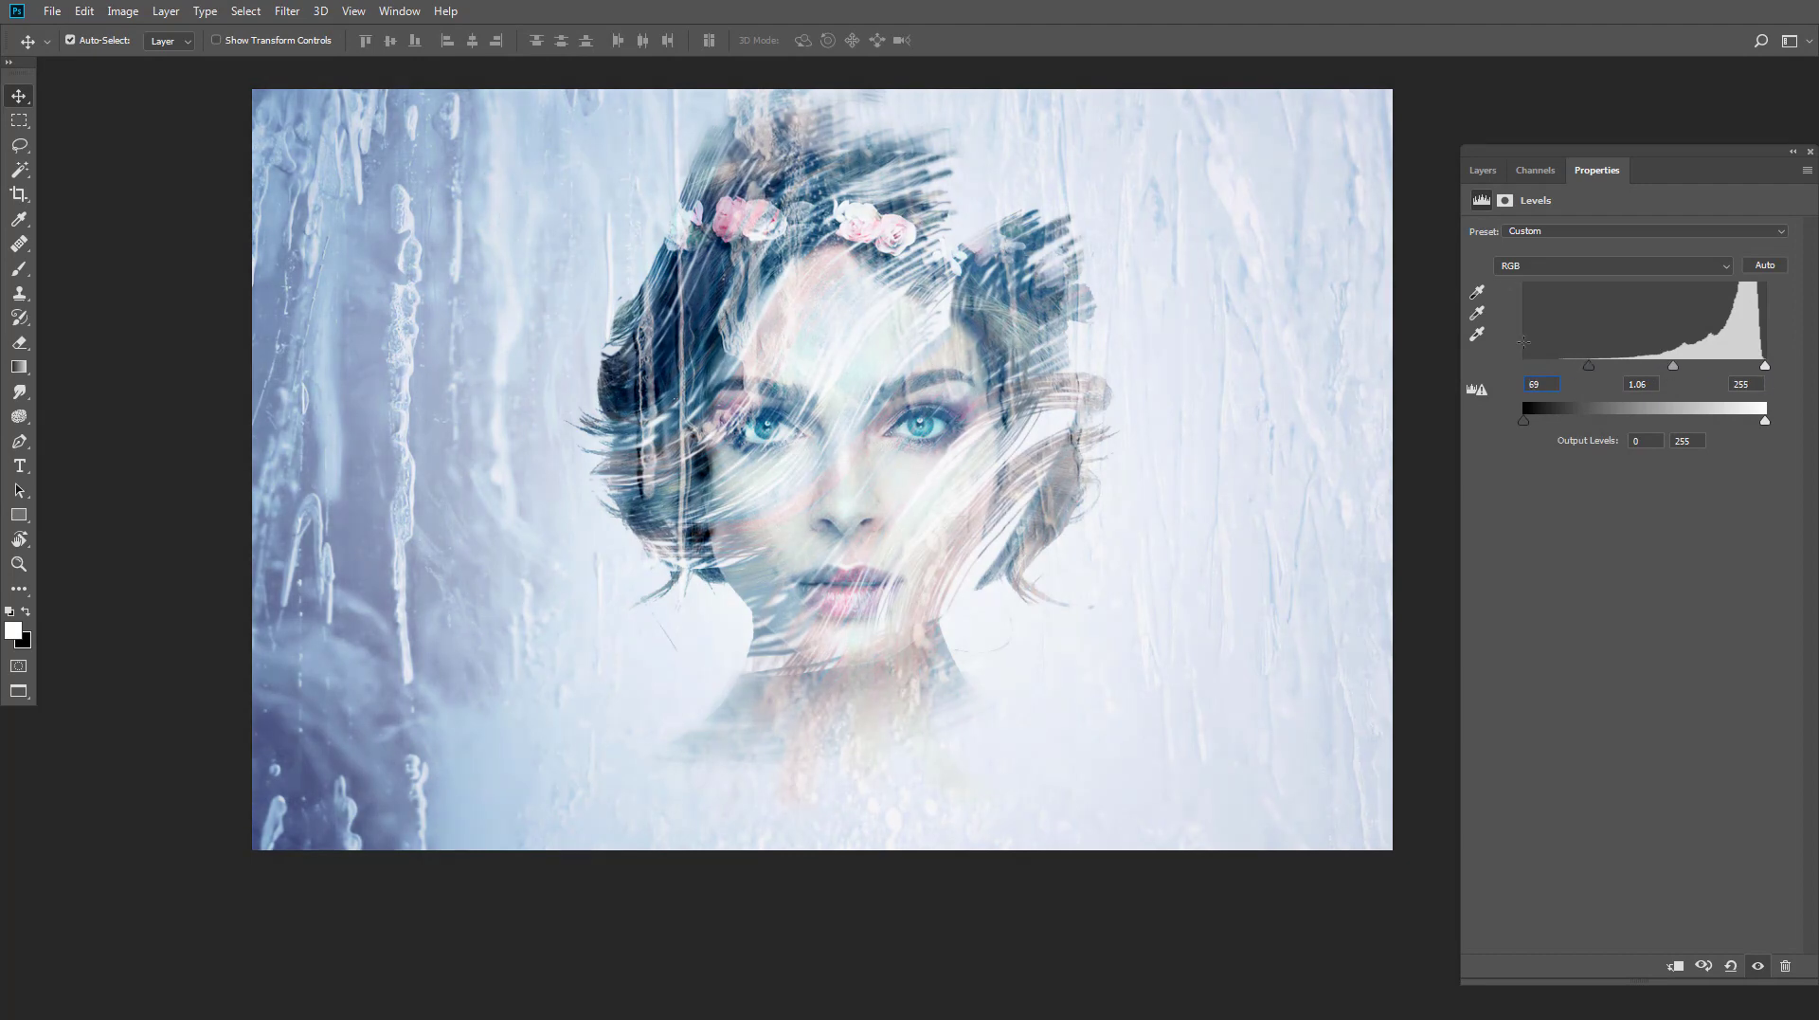
key(F7)
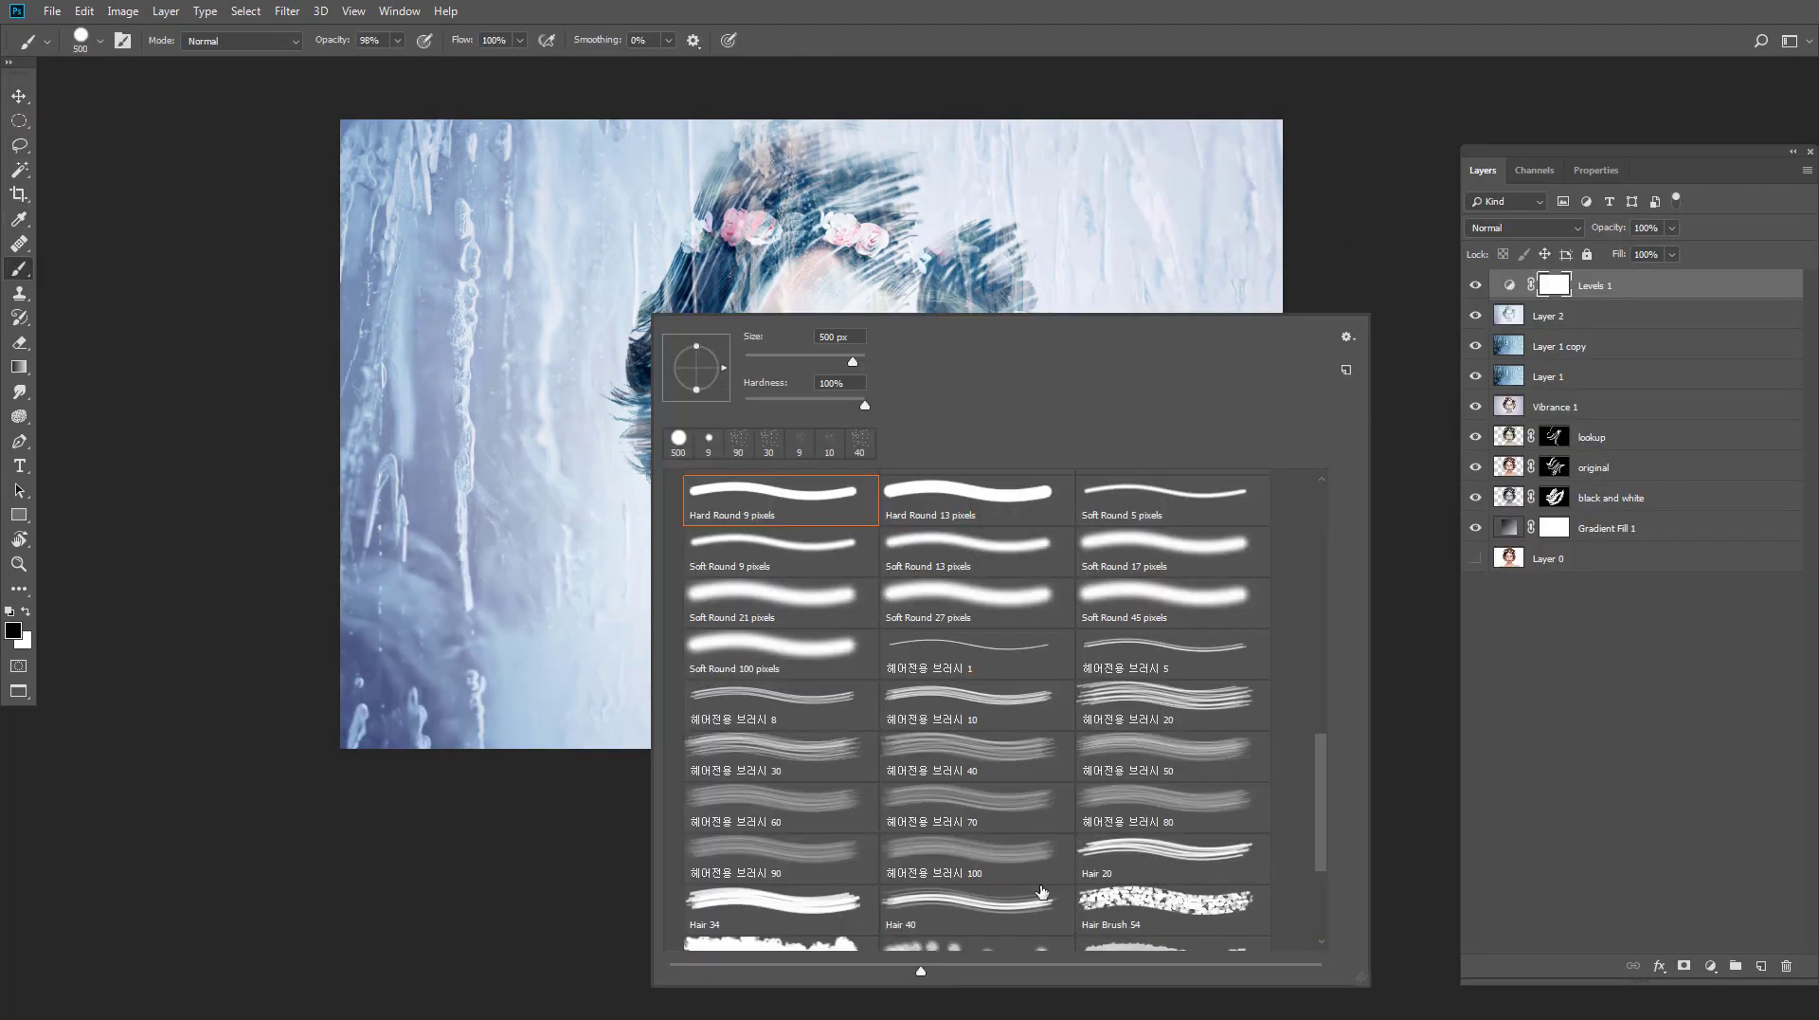
Step: Paint the Levels mask edges with a 600 px Soft Round brush to hide the darkening there
scroll(837, 780, up, 1)
scroll(834, 731, up, 1)
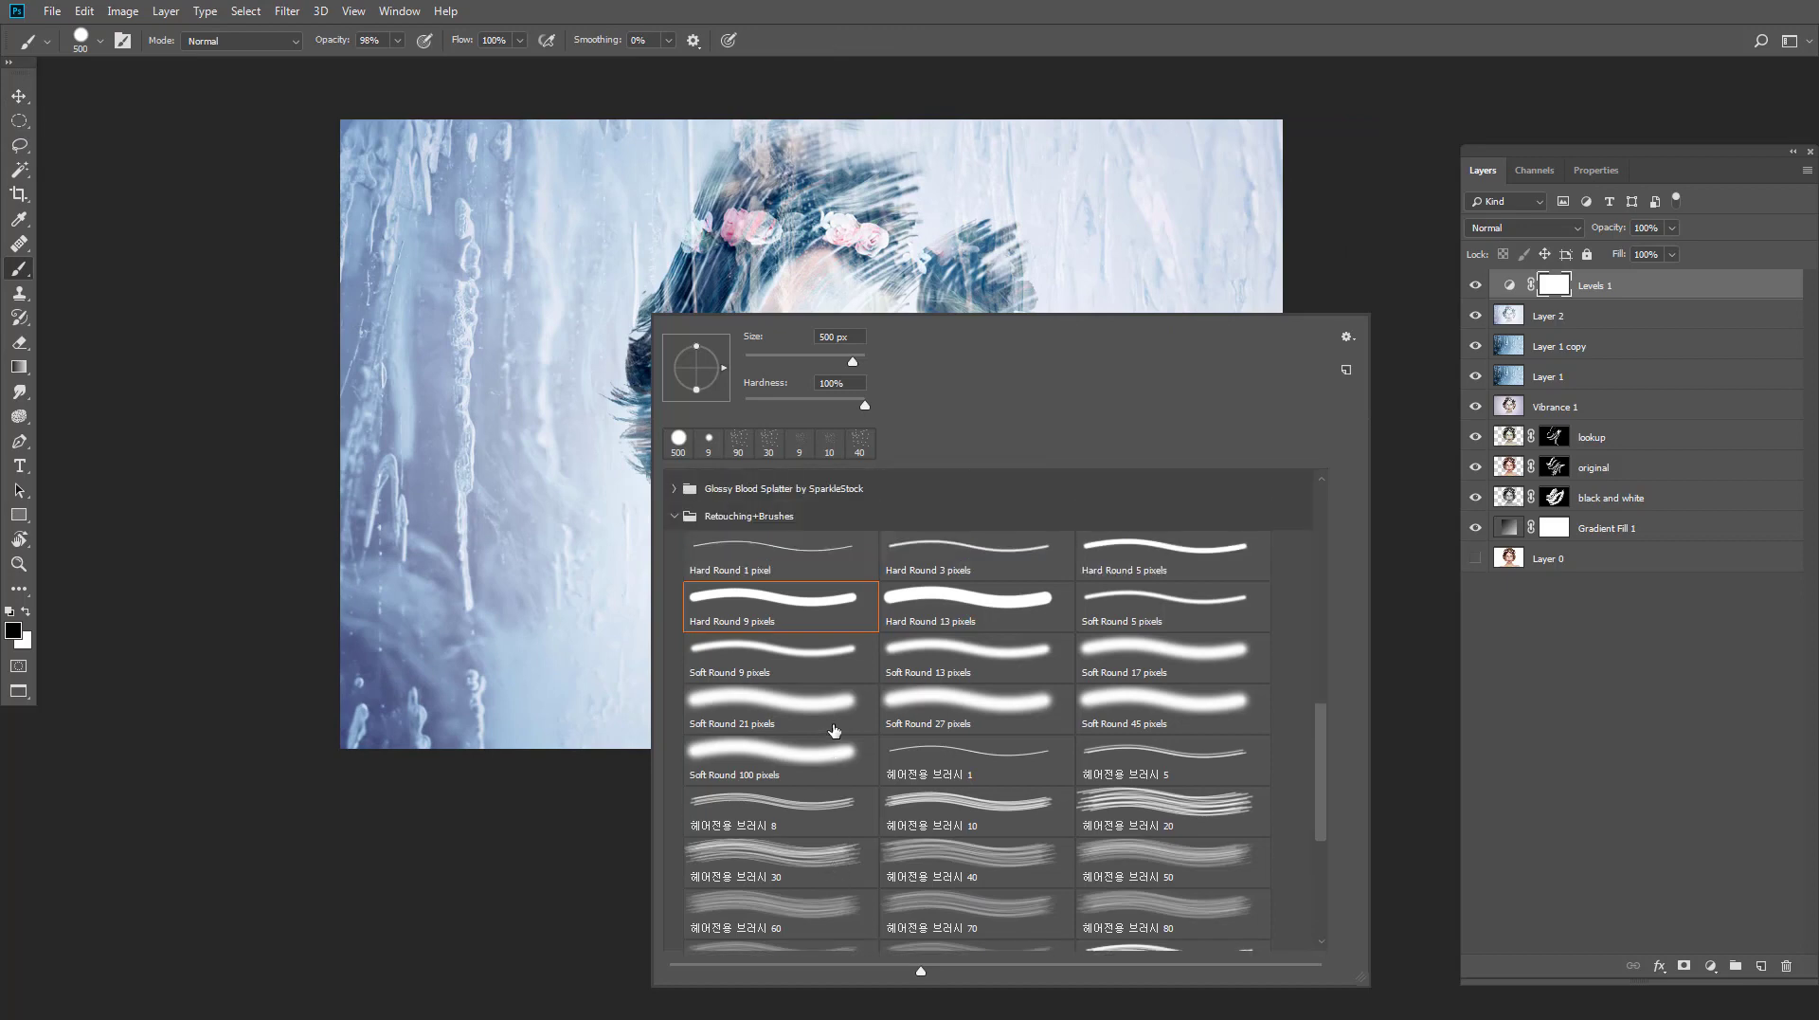
click(746, 715)
key(Return)
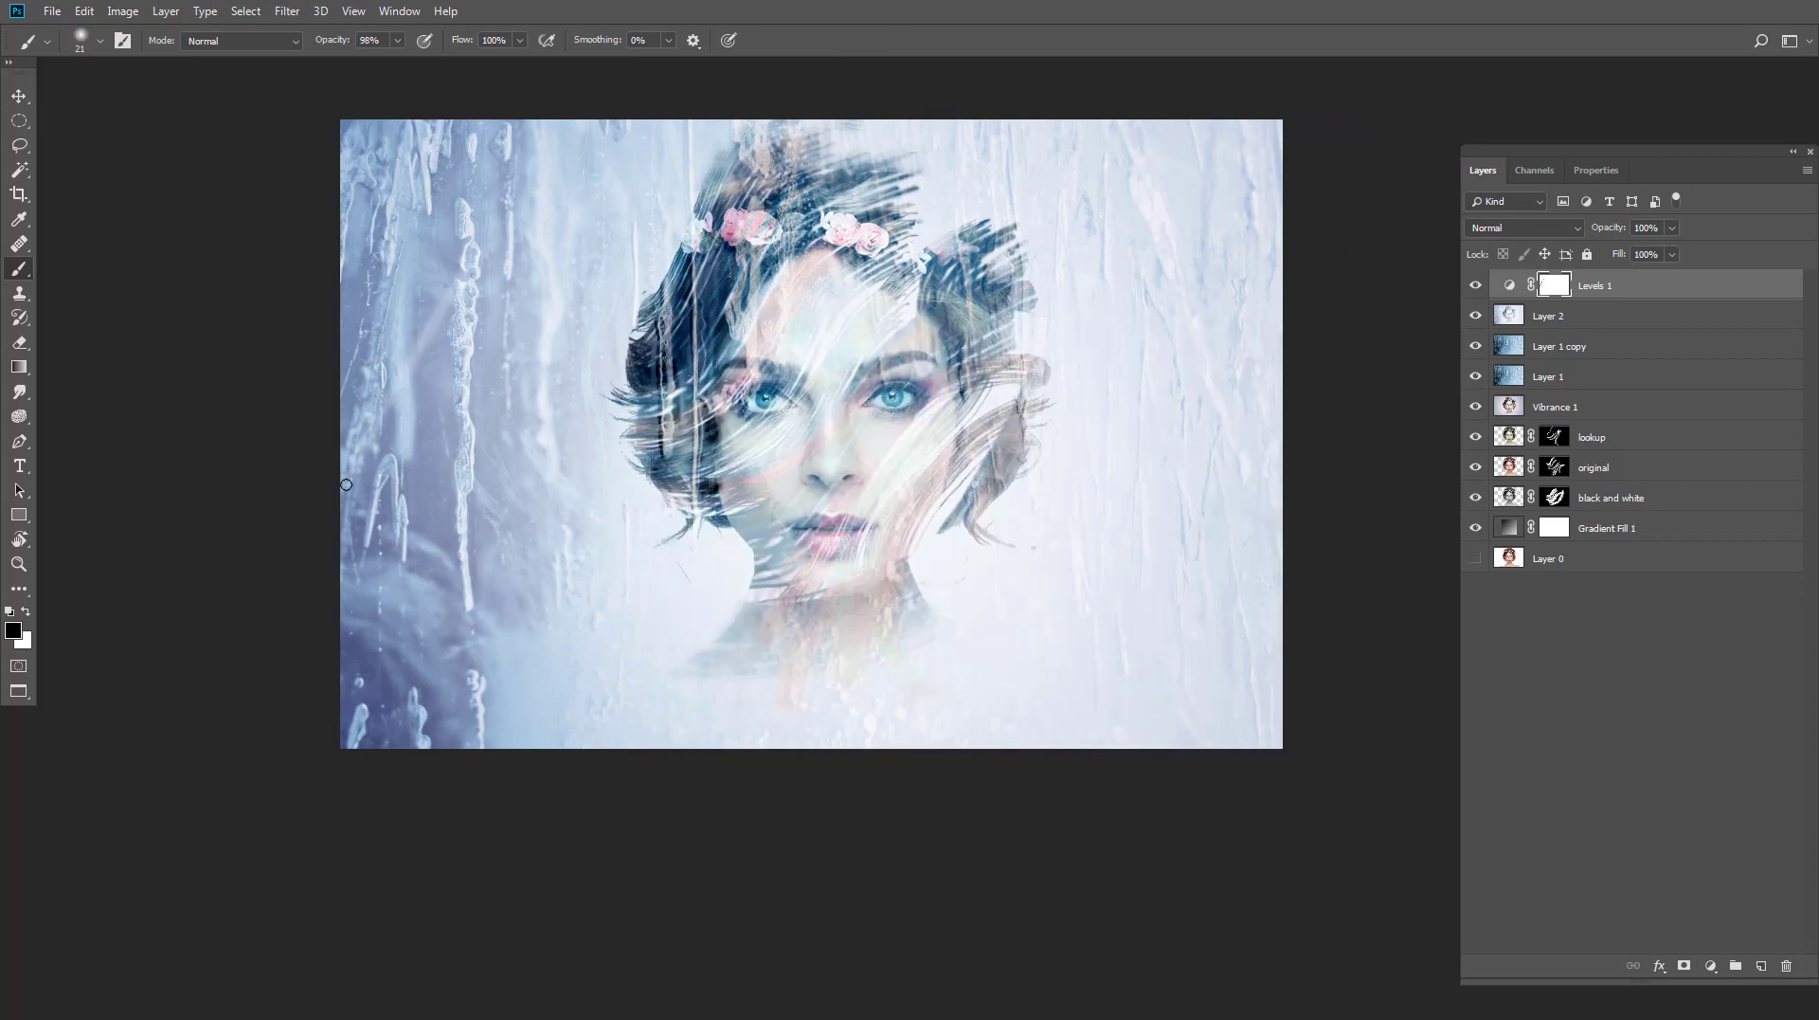
key(bracketright)
key(bracketright)
key(bracketright)
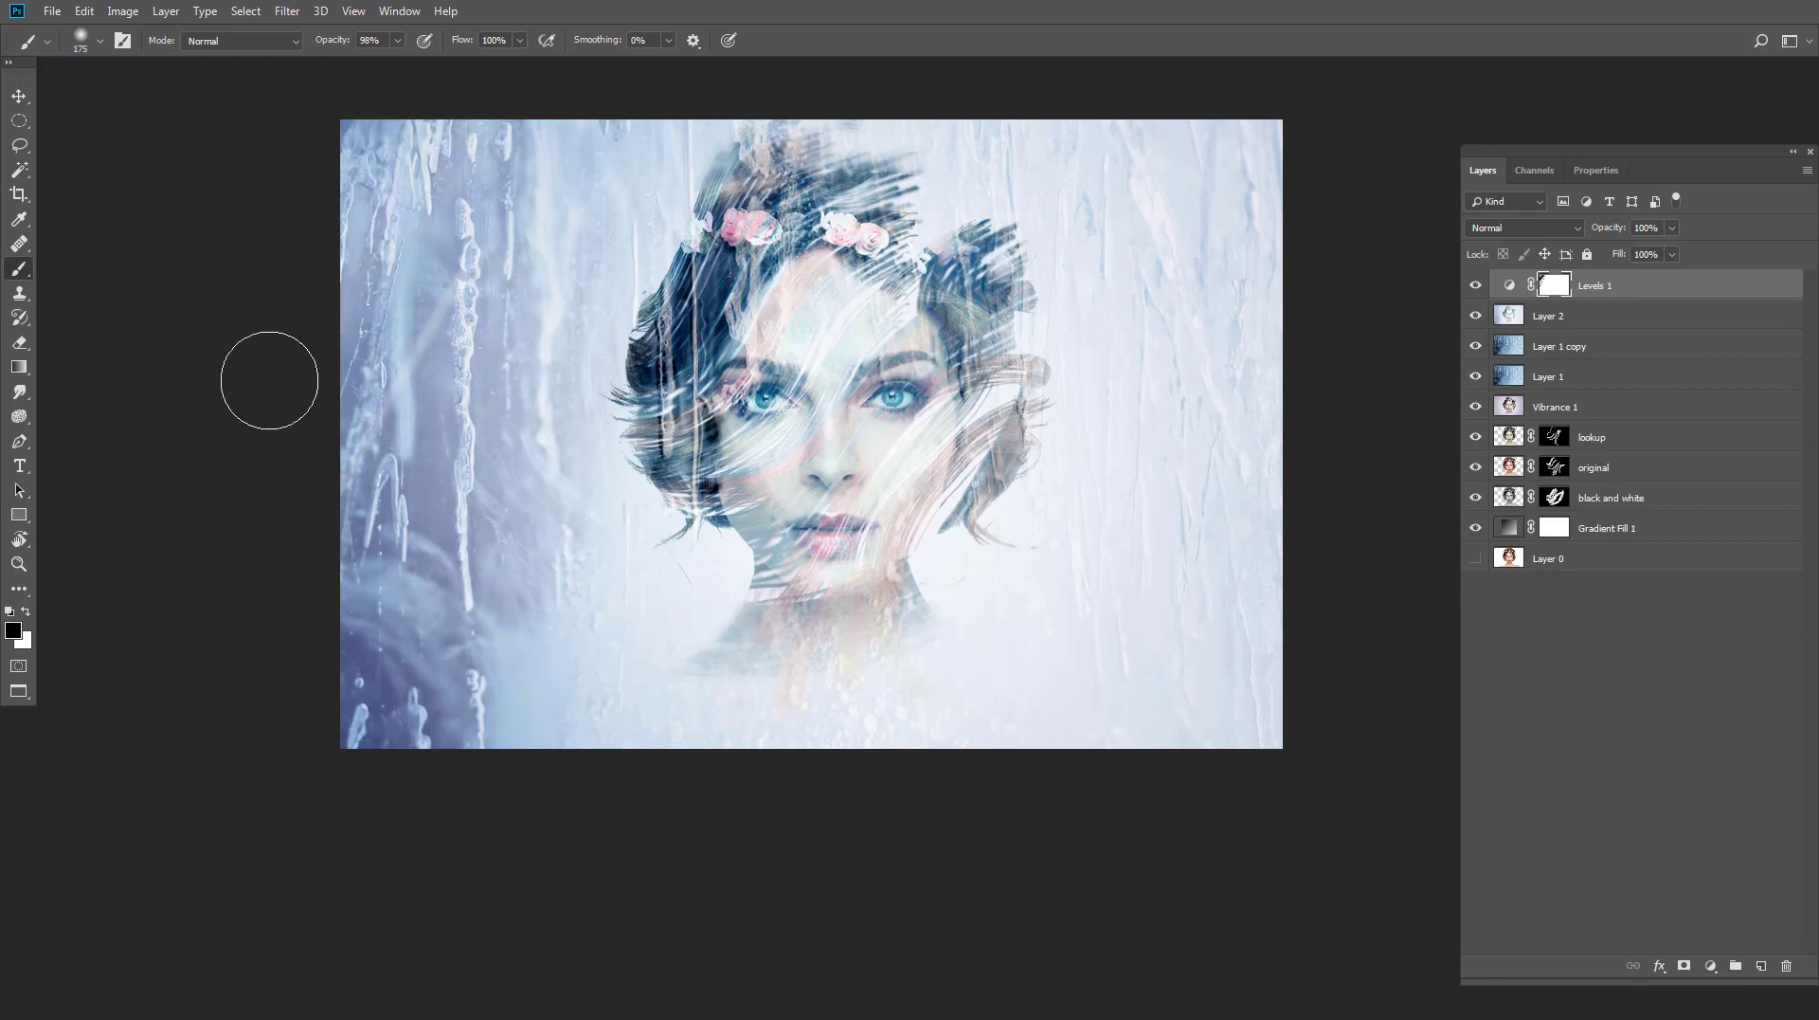
key(bracketright)
key(bracketright)
key(bracketright)
mouse_move(377, 211)
mouse_down()
mouse_move(325, 670)
mouse_move(942, 833)
mouse_move(1308, 589)
mouse_move(1204, 133)
mouse_up()
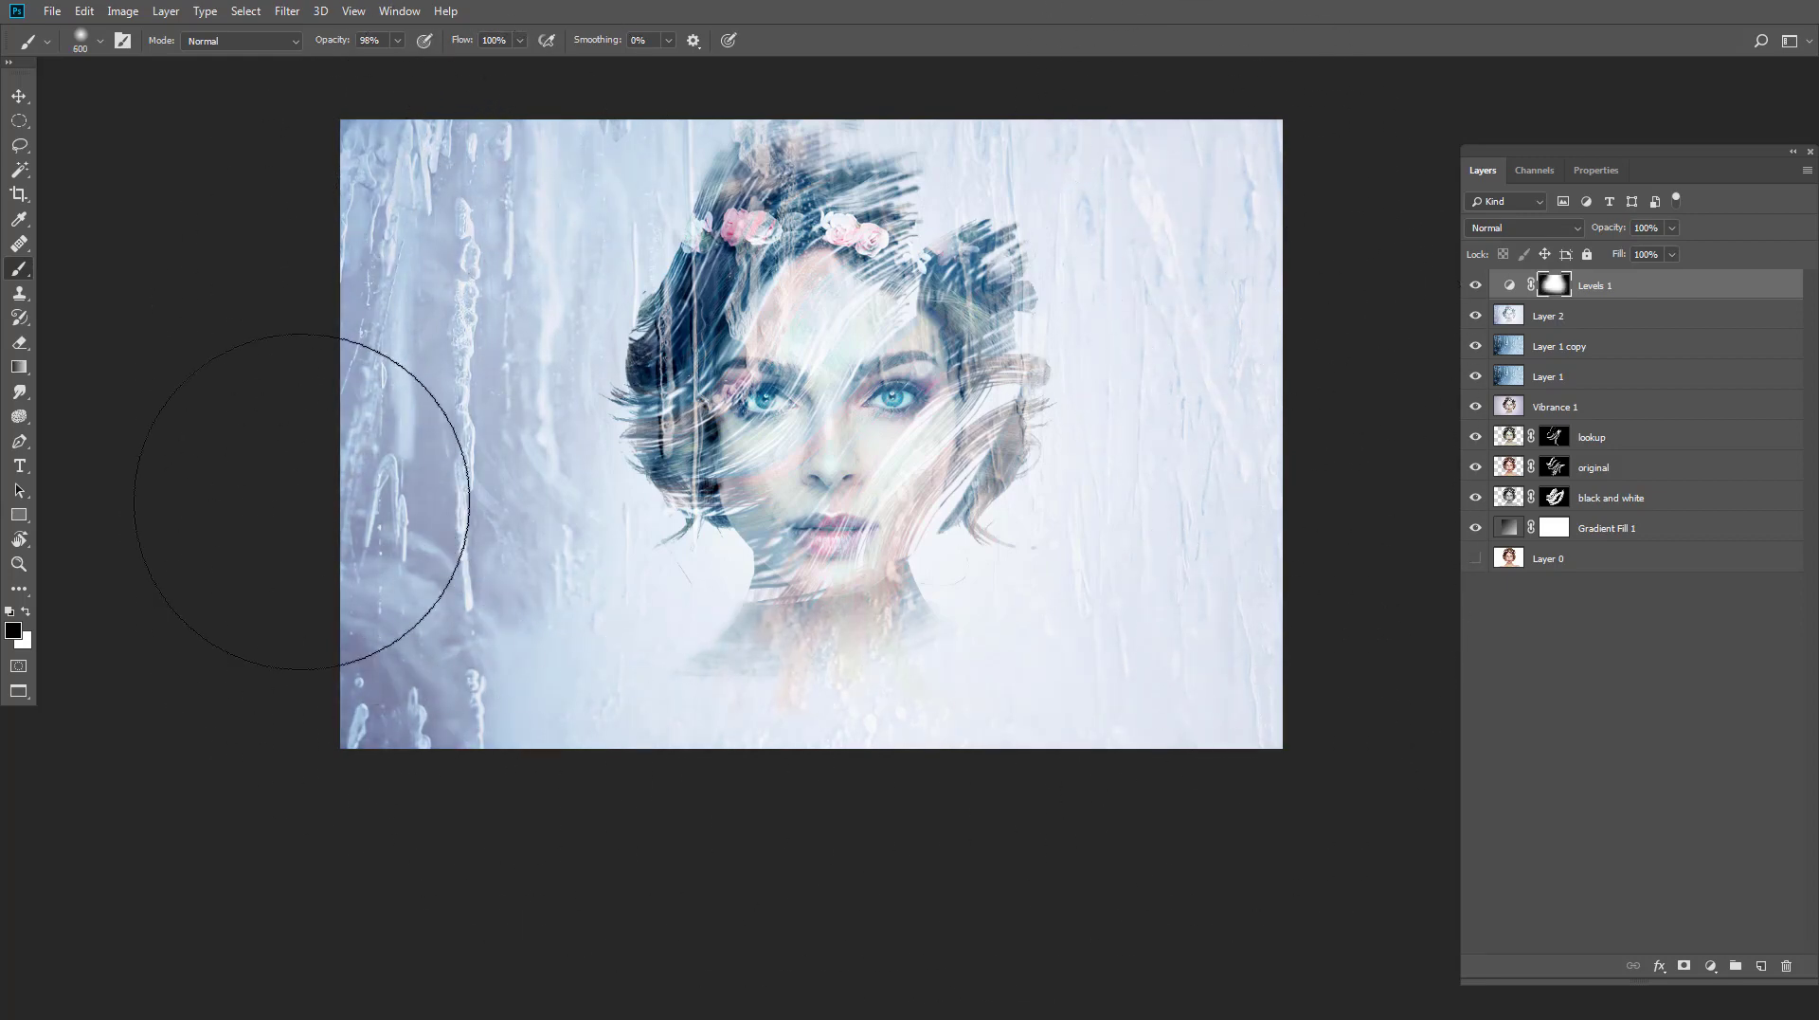
scroll(561, 390, down, 2)
scroll(565, 345, down, 2)
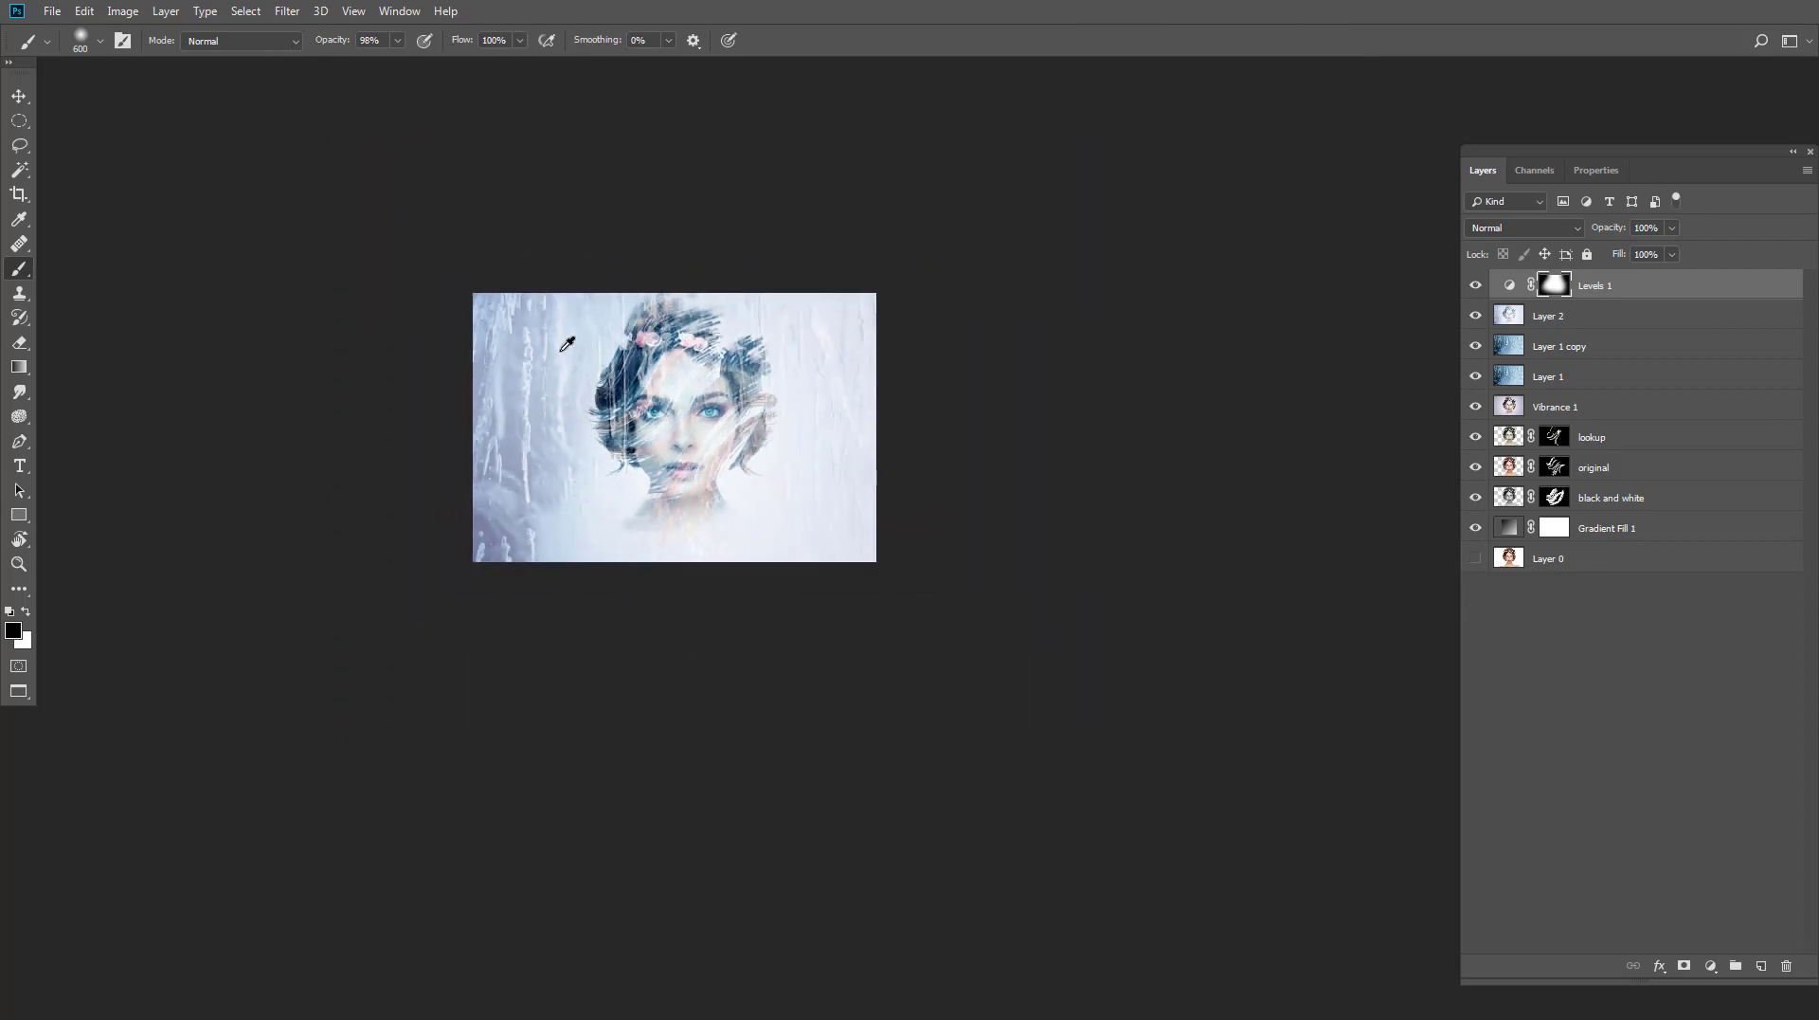
scroll(564, 345, up, 4)
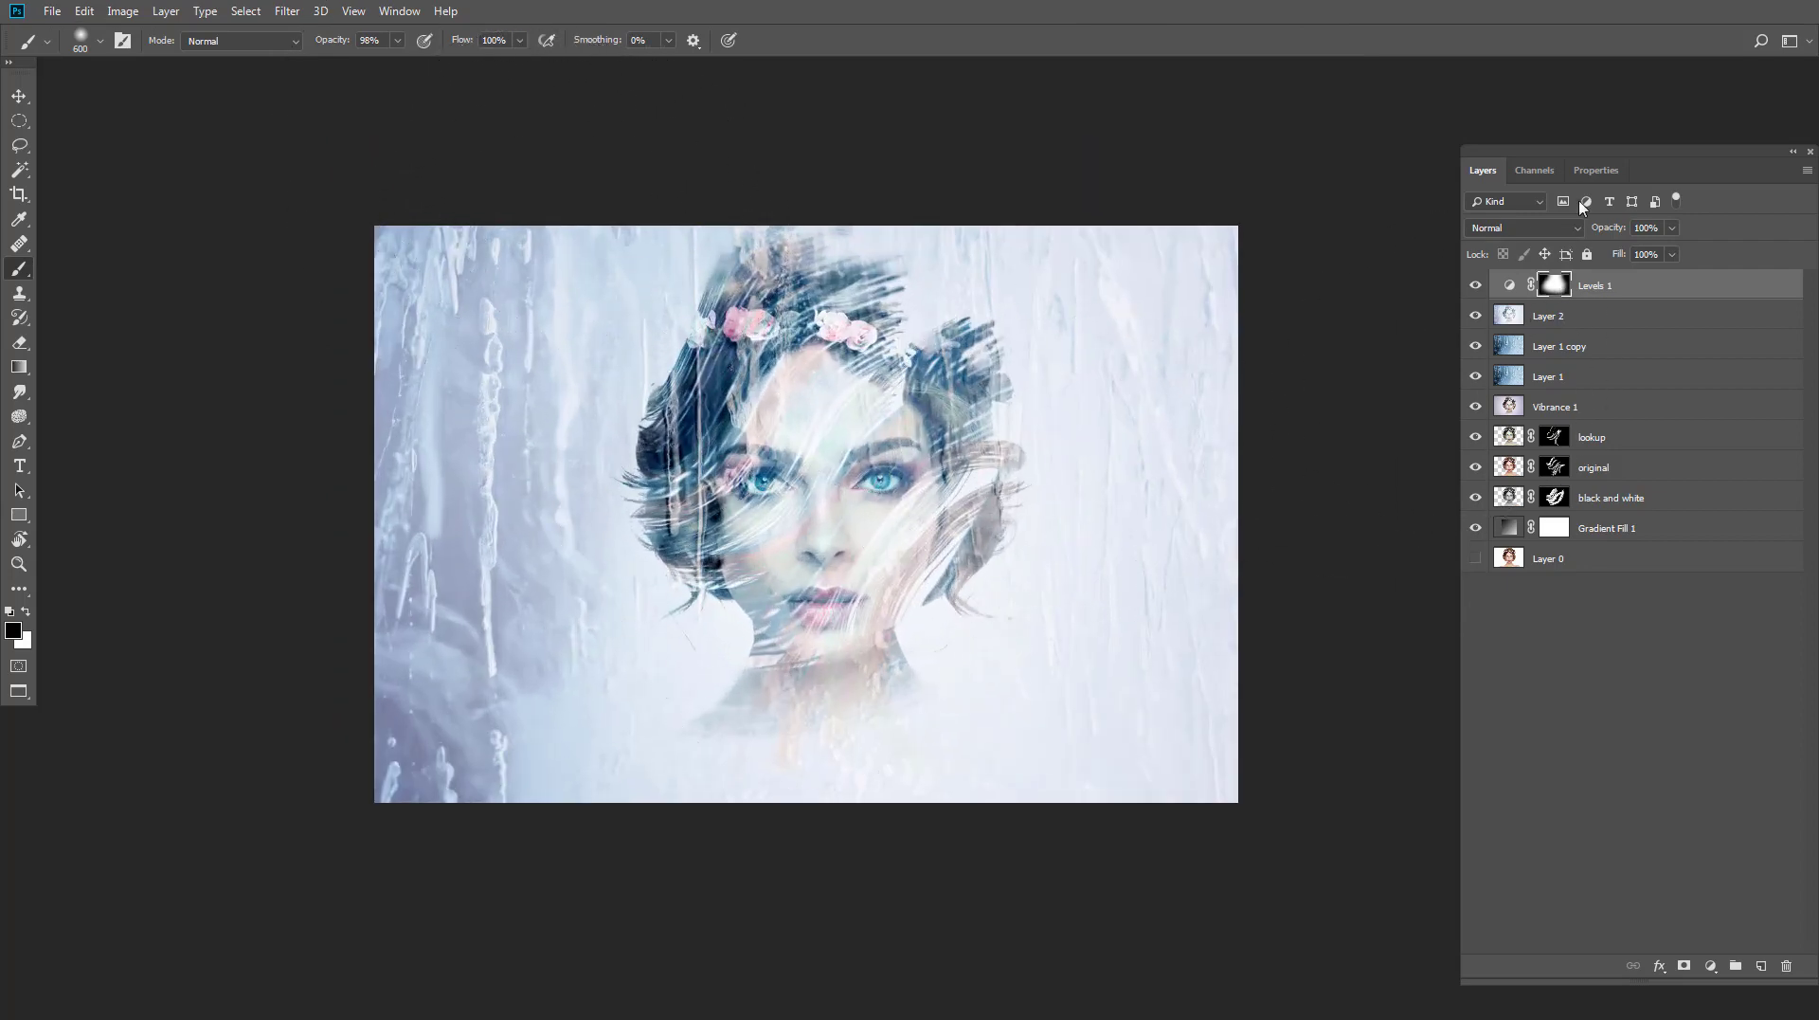
Step: Give the Levels mask 0.8 px feather and 90% density, then stamp visible into Layer 3
click(1596, 171)
click(1486, 357)
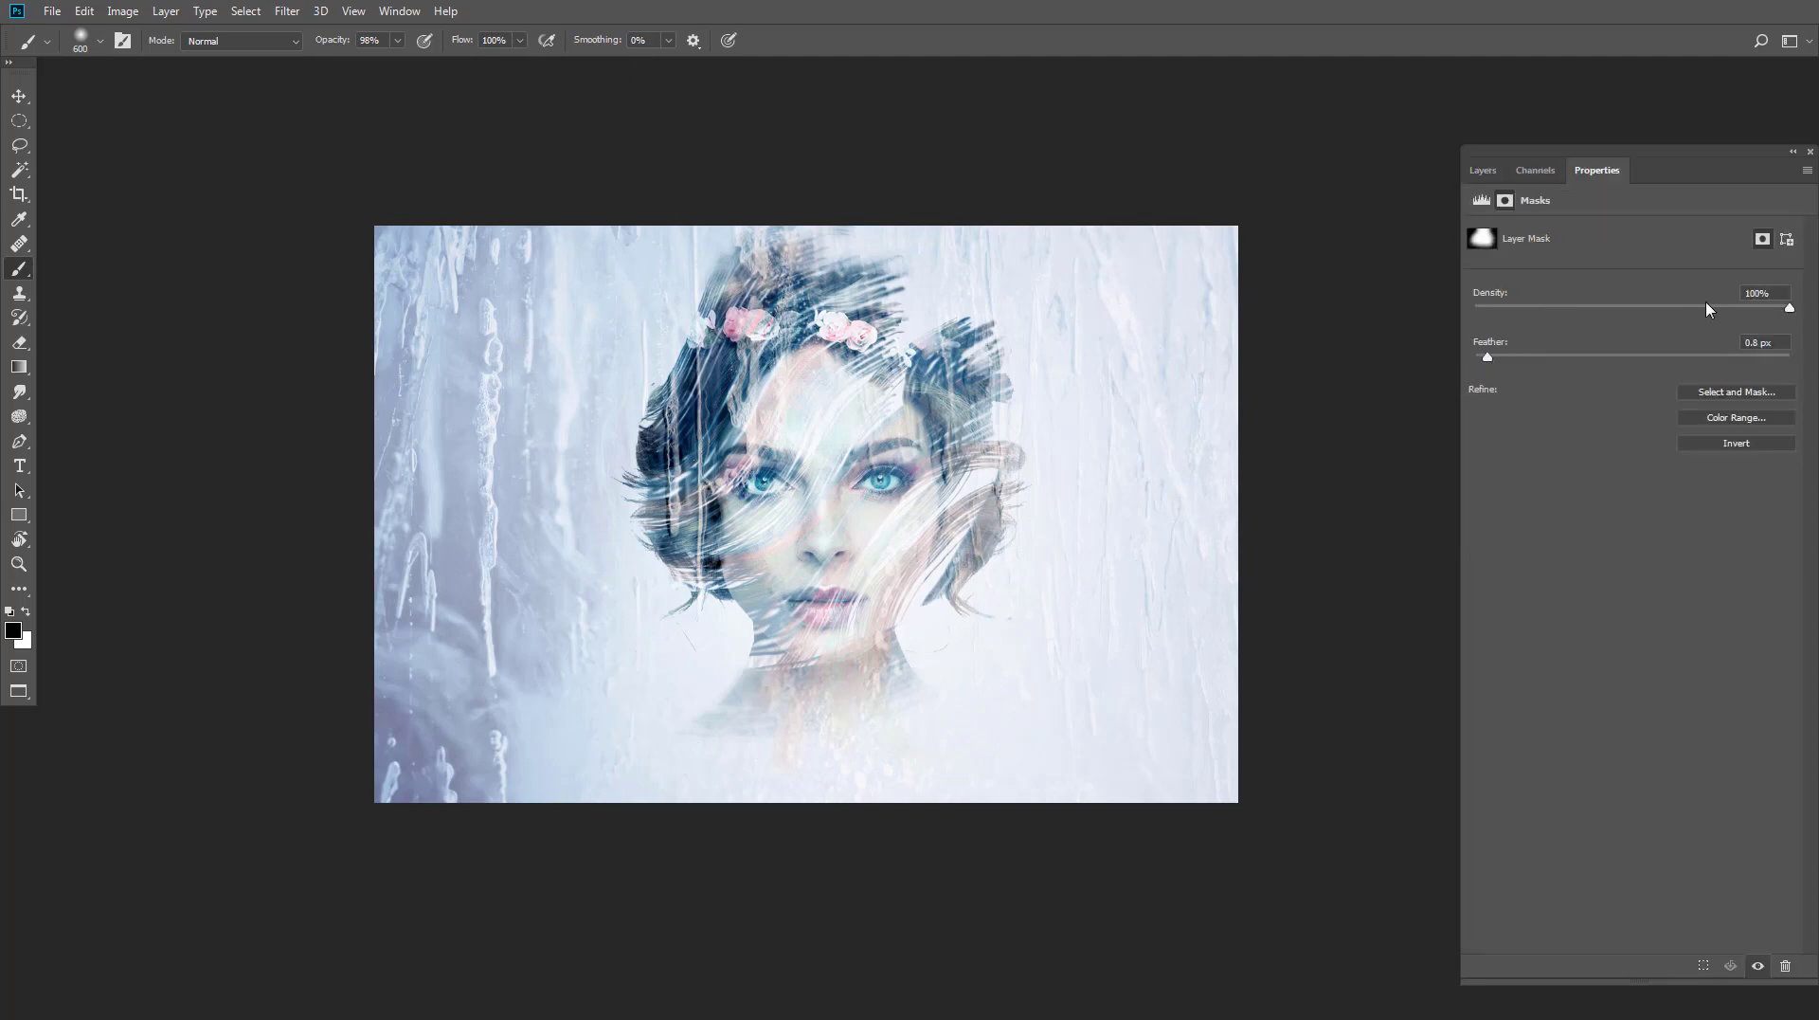
click(1759, 308)
click(1481, 170)
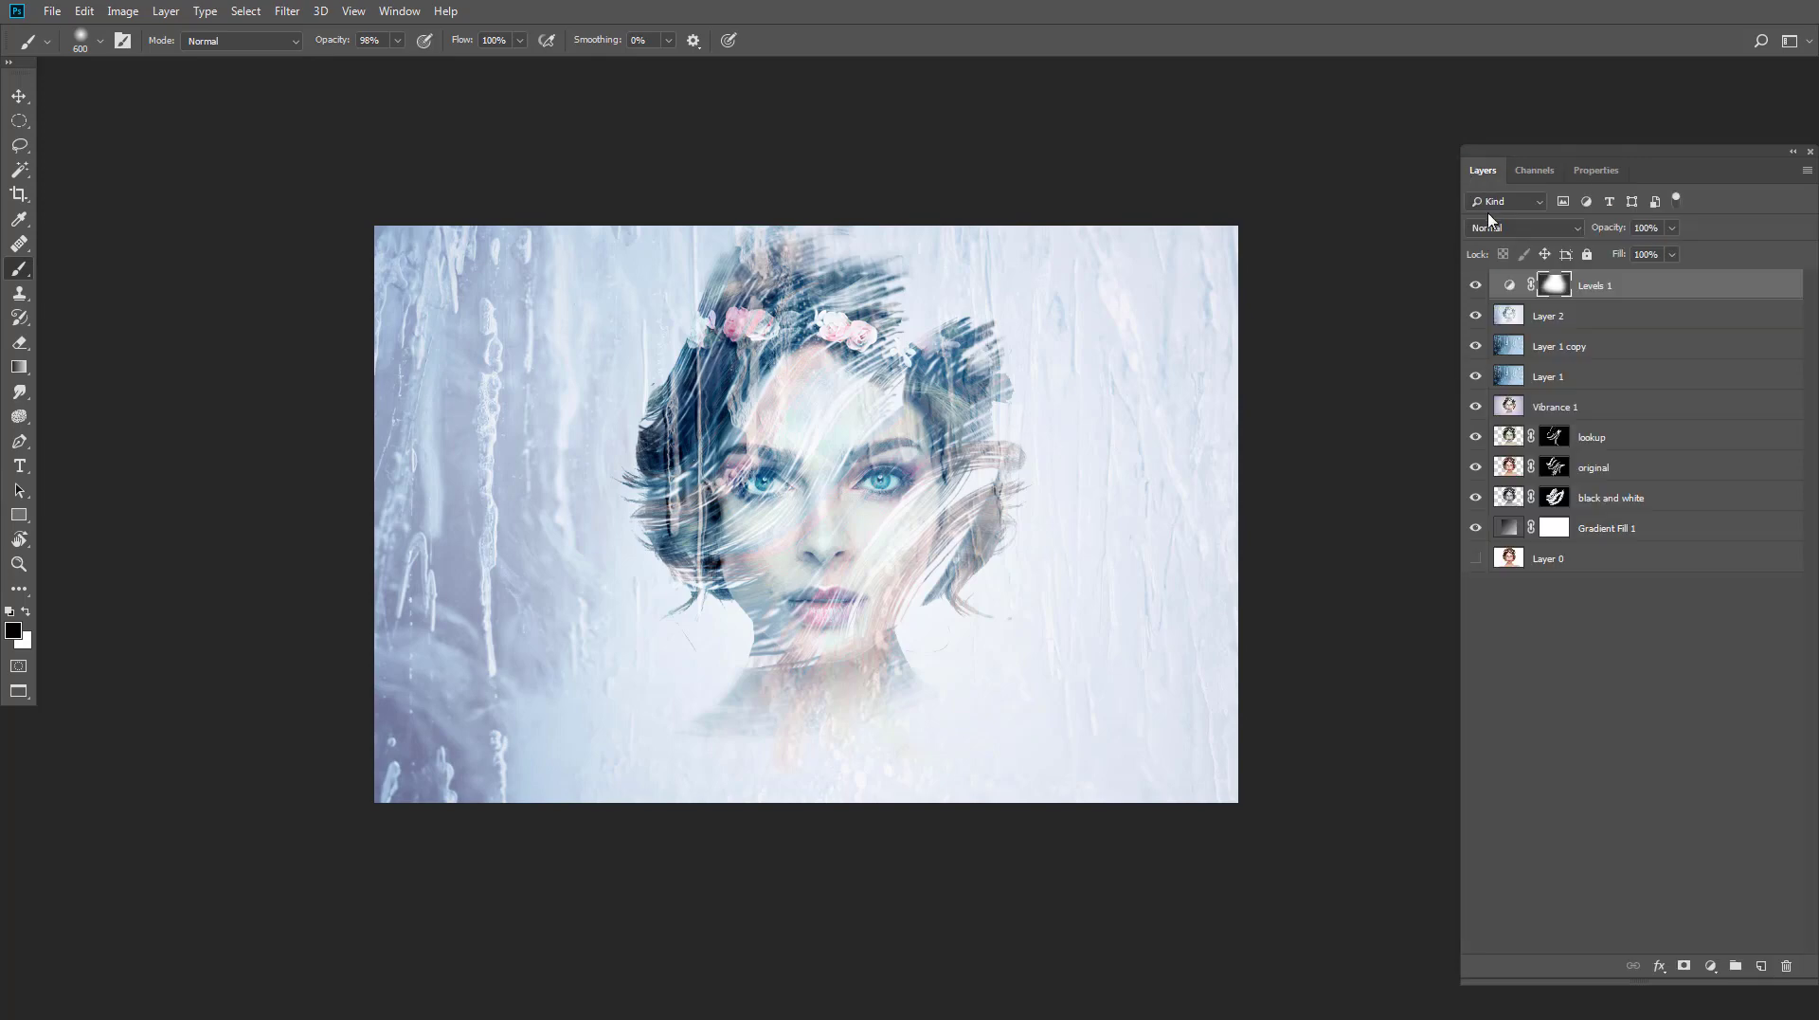
key(ctrl+shift+alt+e)
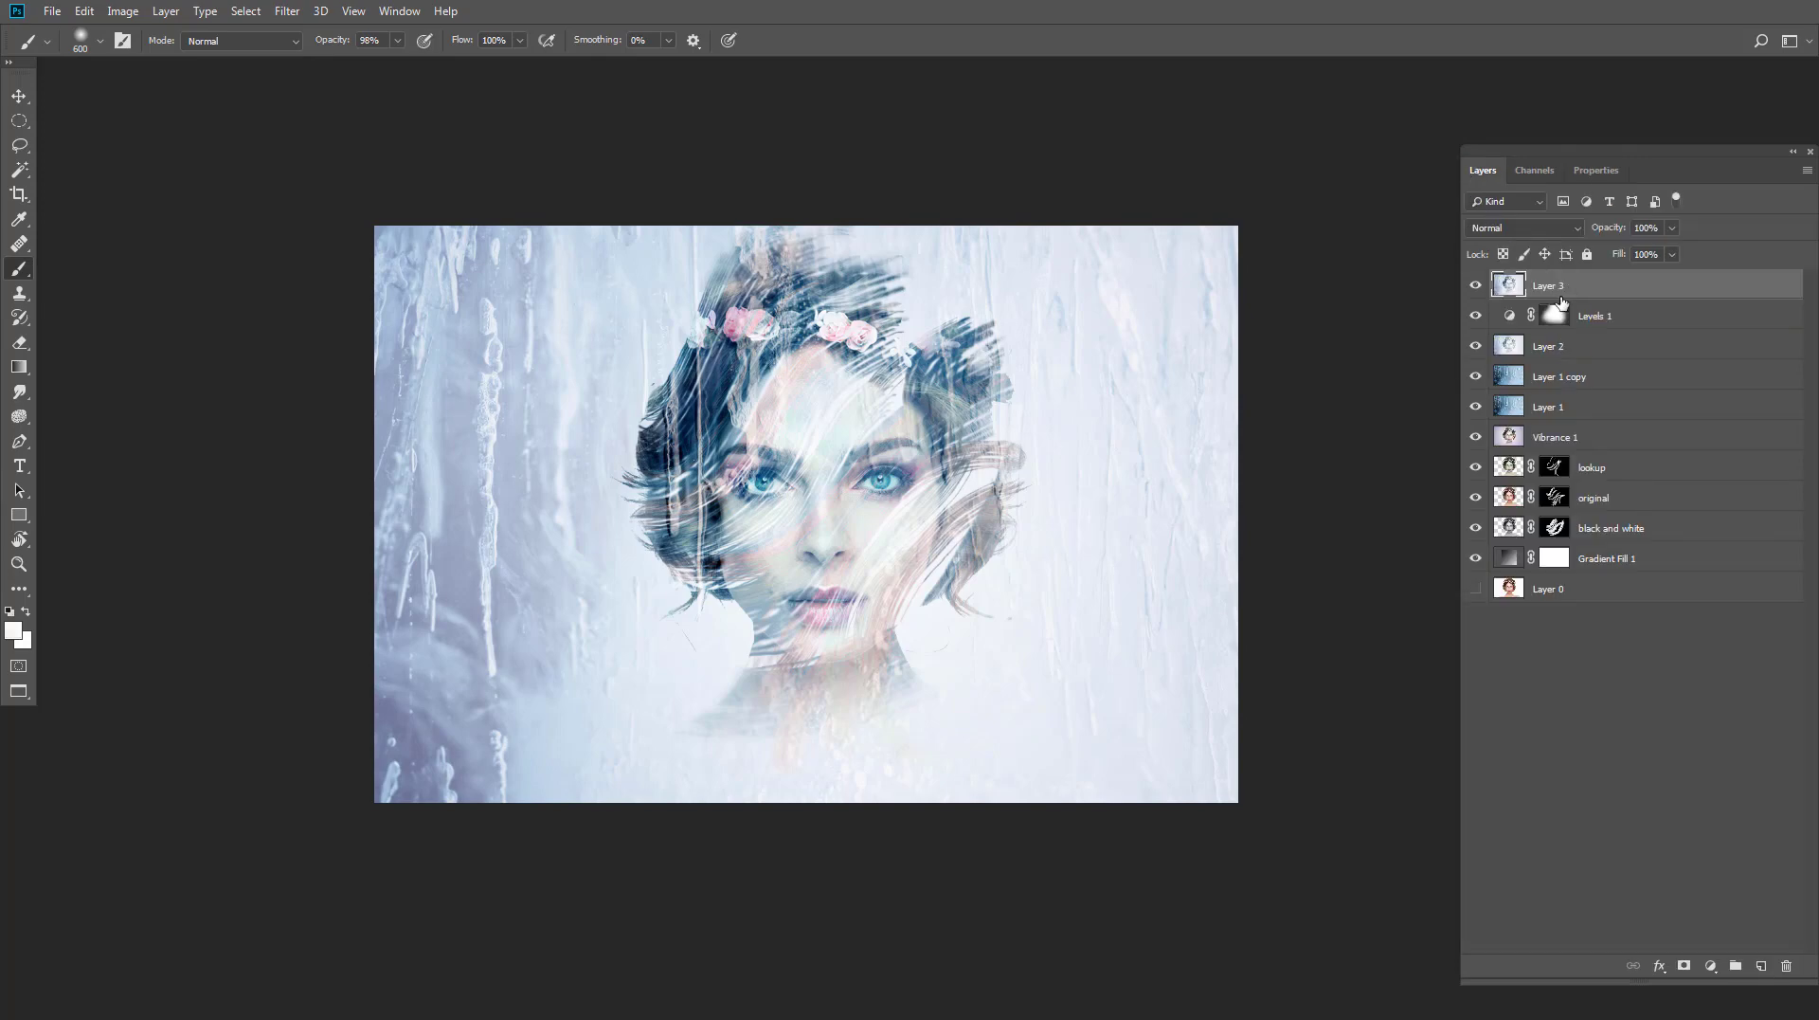
Step: Set up the Smudge Tool with a new brush shape at 70% strength
key(ctrl+0)
click(19, 391)
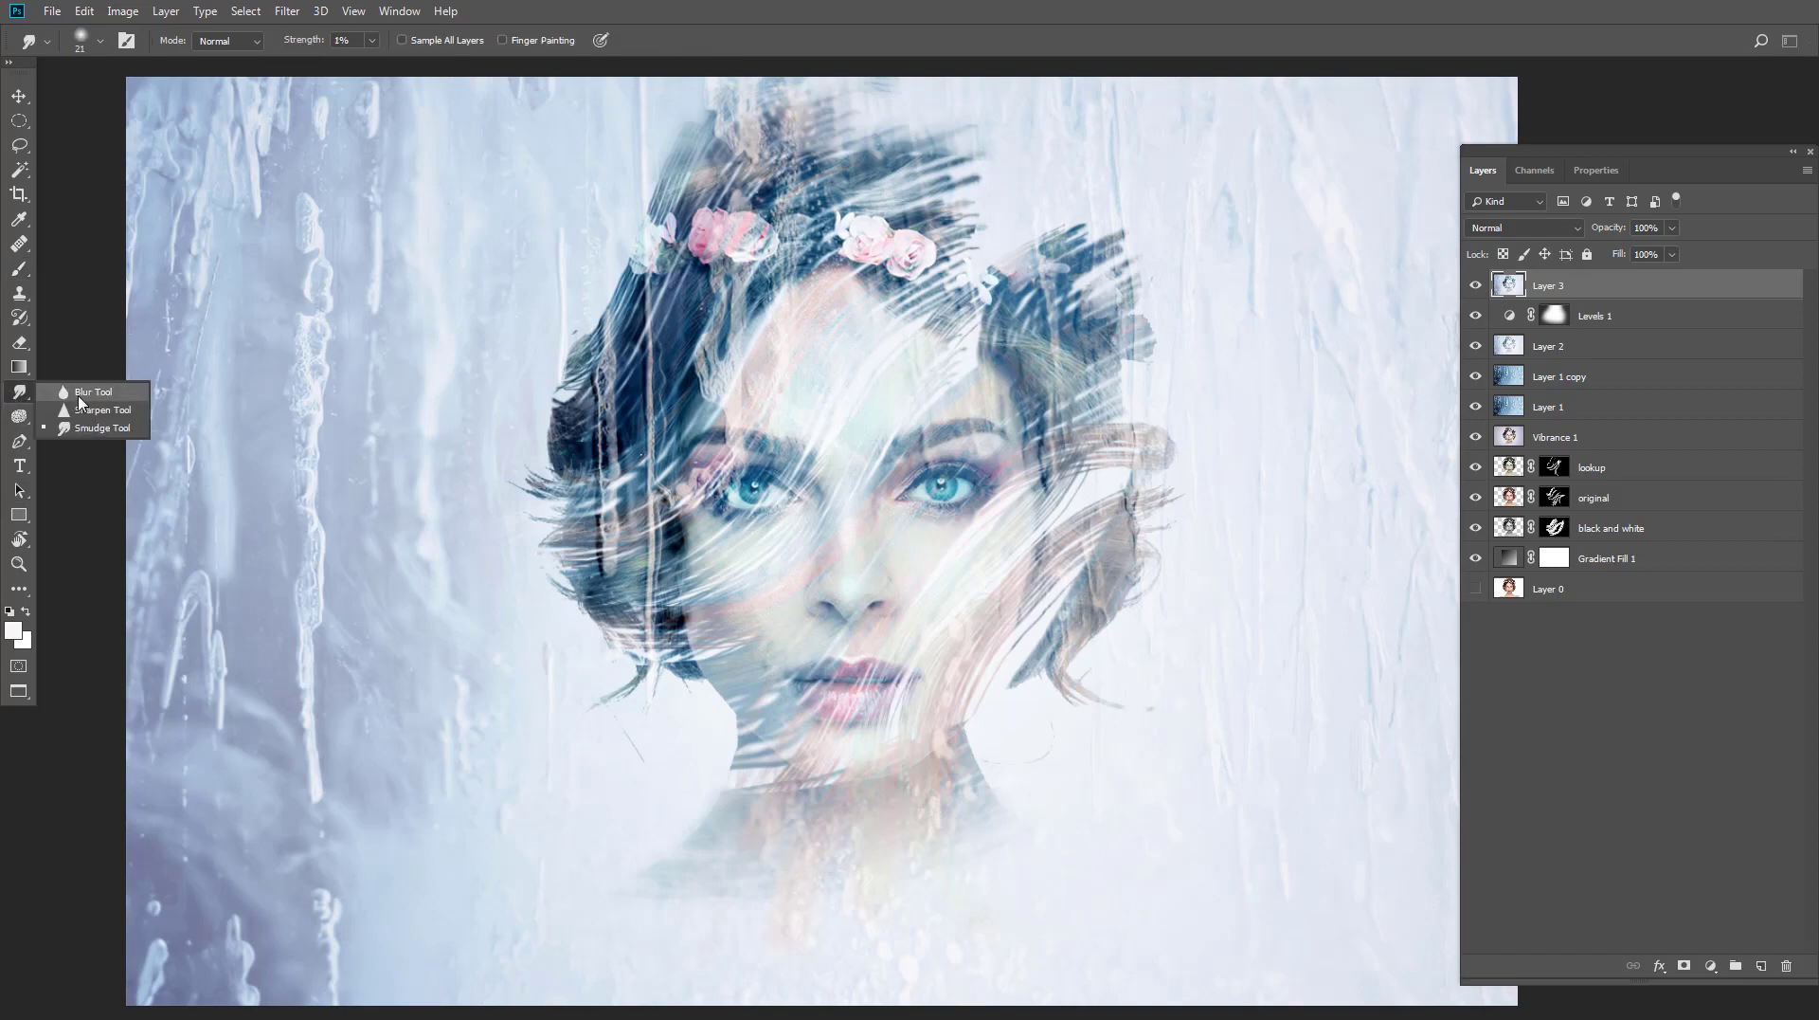
click(93, 428)
right_click(578, 421)
scroll(748, 793, down, 2)
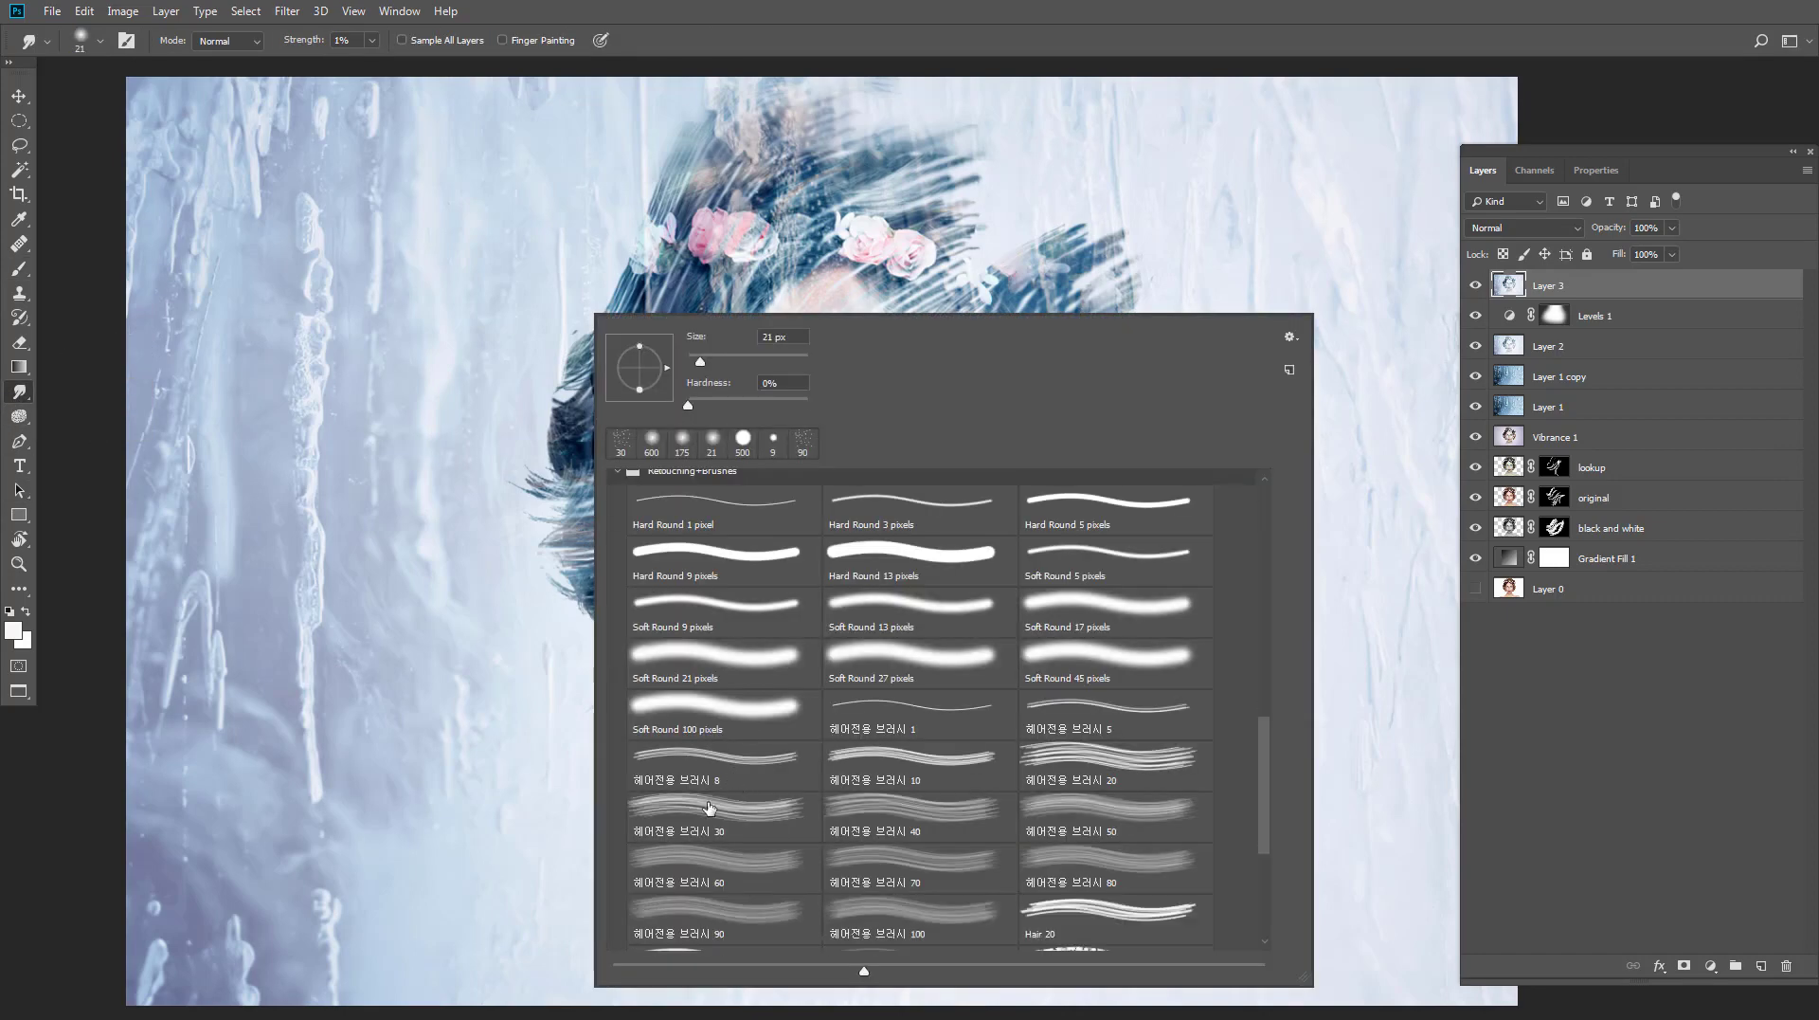
double_click(692, 813)
drag(372, 40, 399, 62)
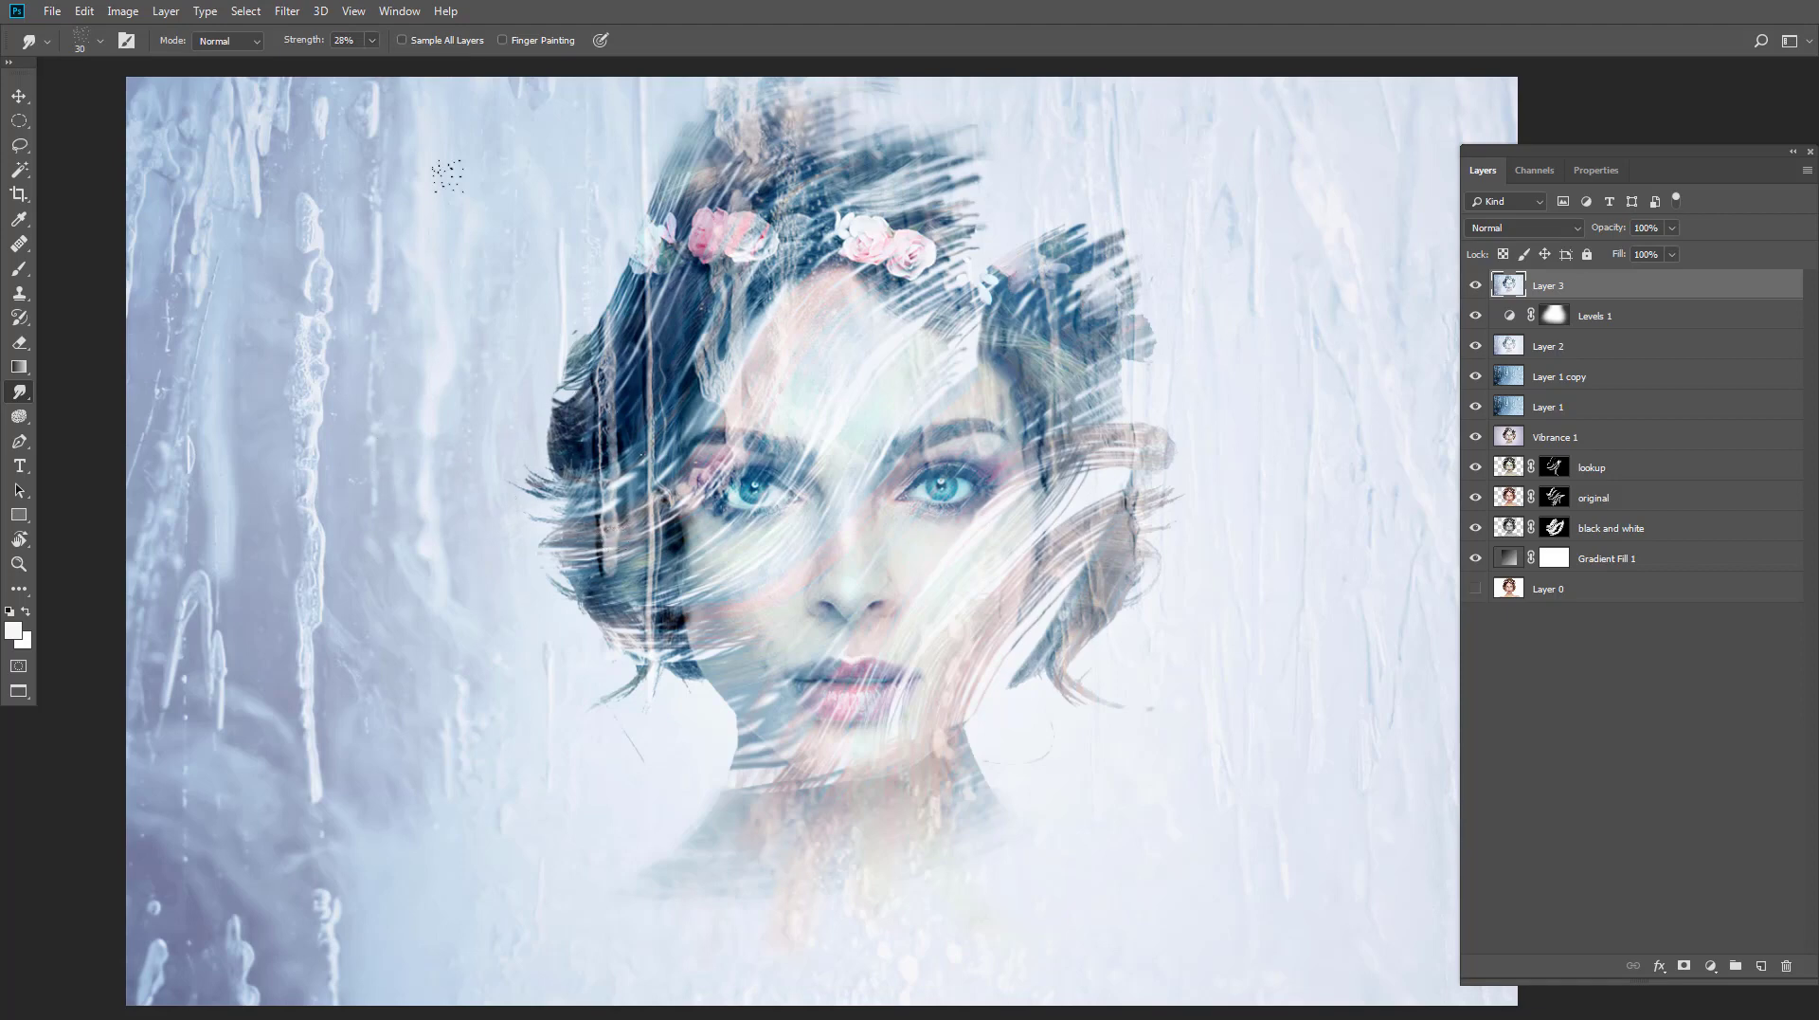
click(372, 40)
click(1134, 576)
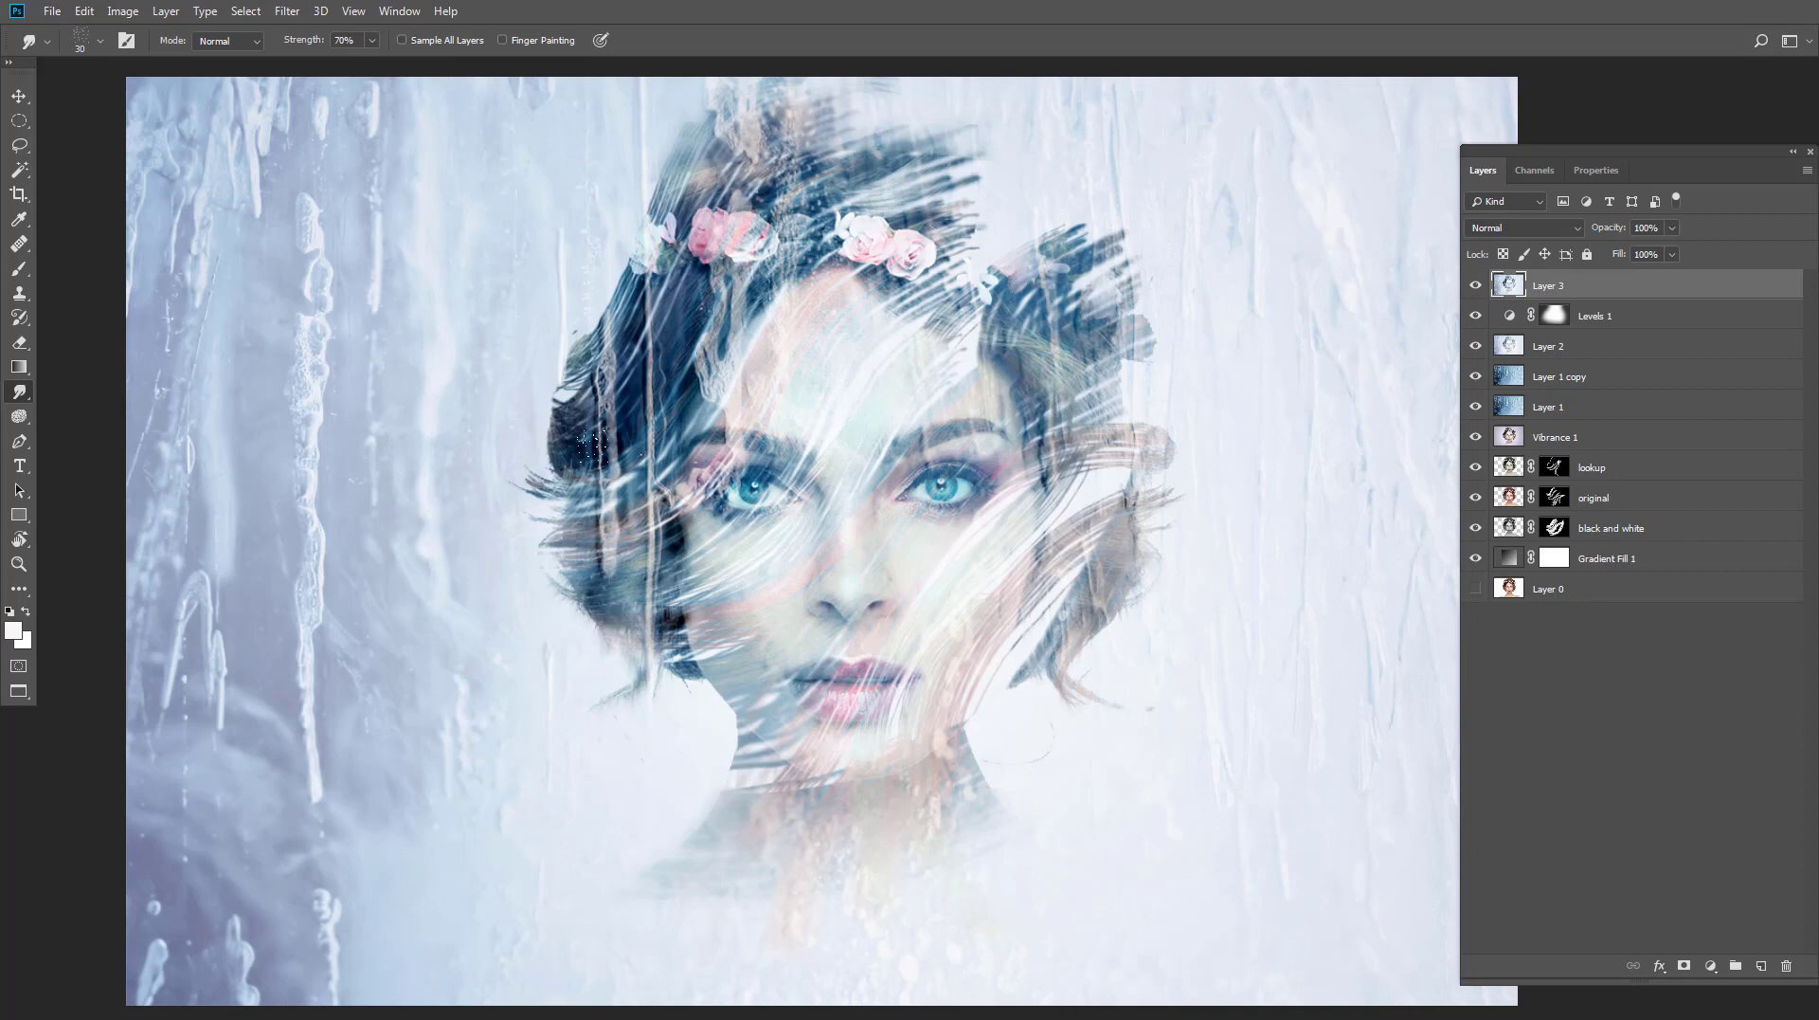
Step: Enlarge the brush to 45 and smear the dark hair left of the face downward
key(])
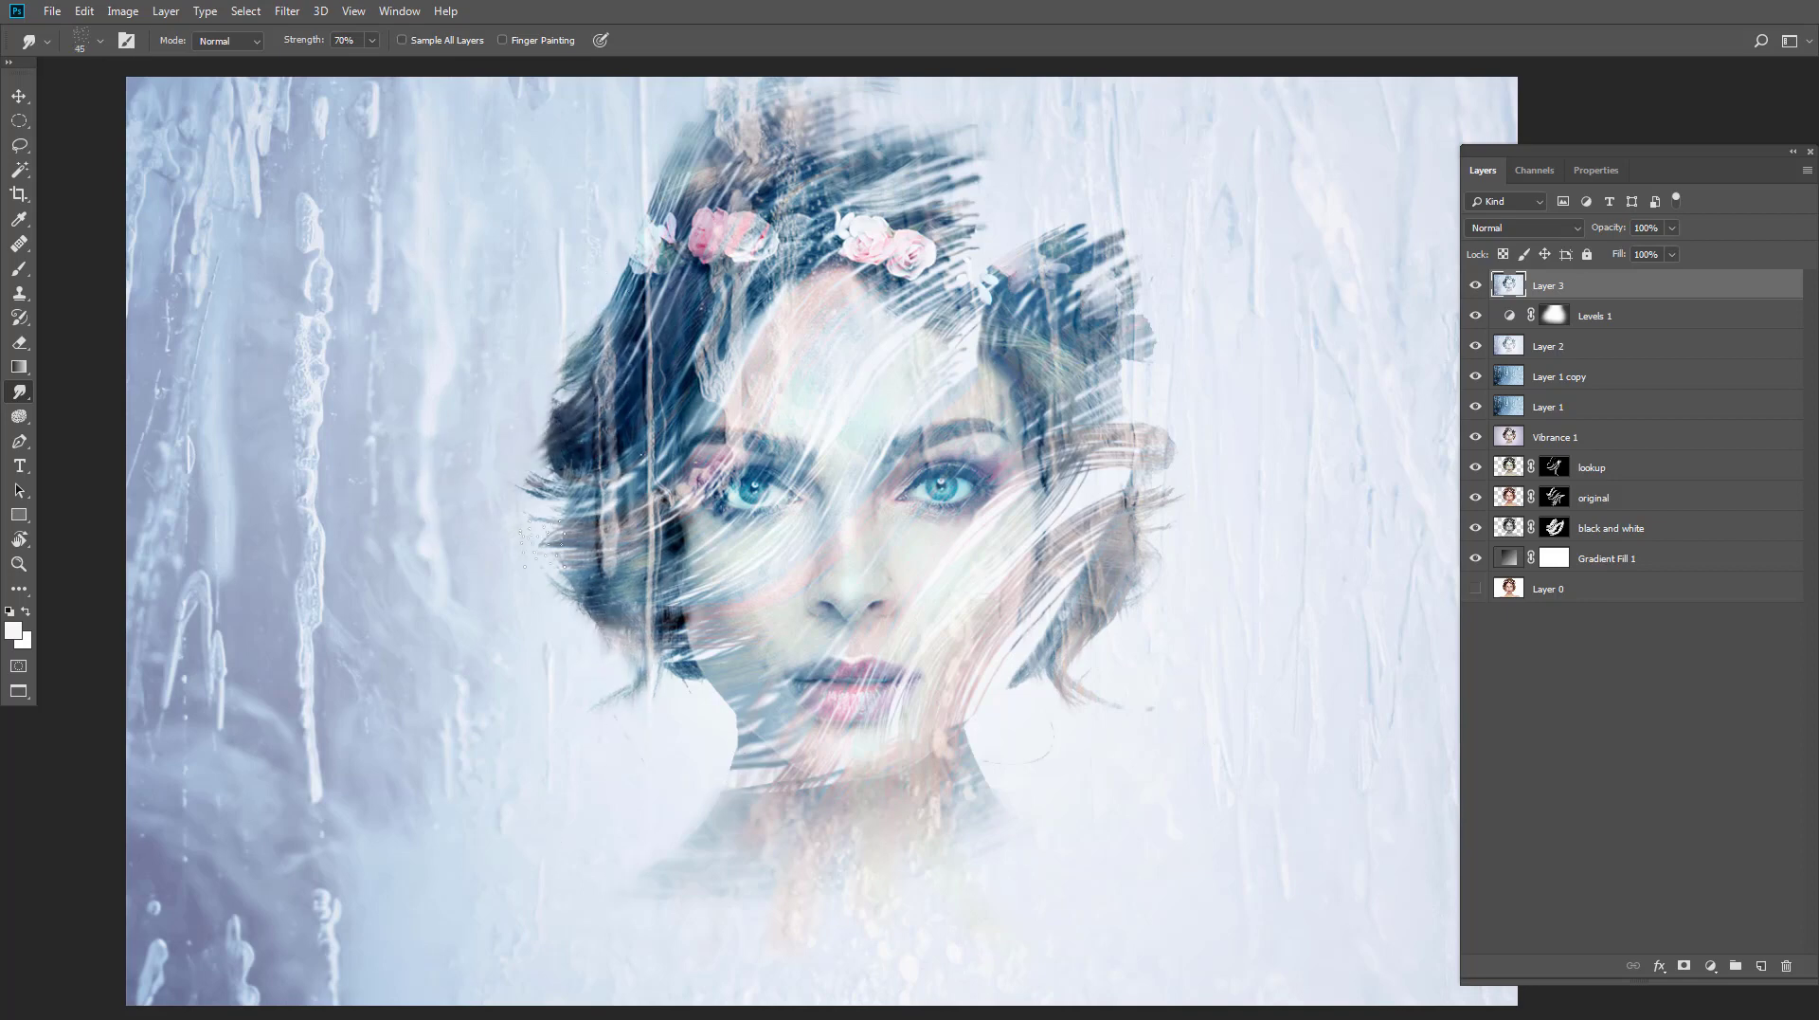
mouse_move(597, 370)
mouse_down()
mouse_move(554, 528)
mouse_move(597, 640)
mouse_up()
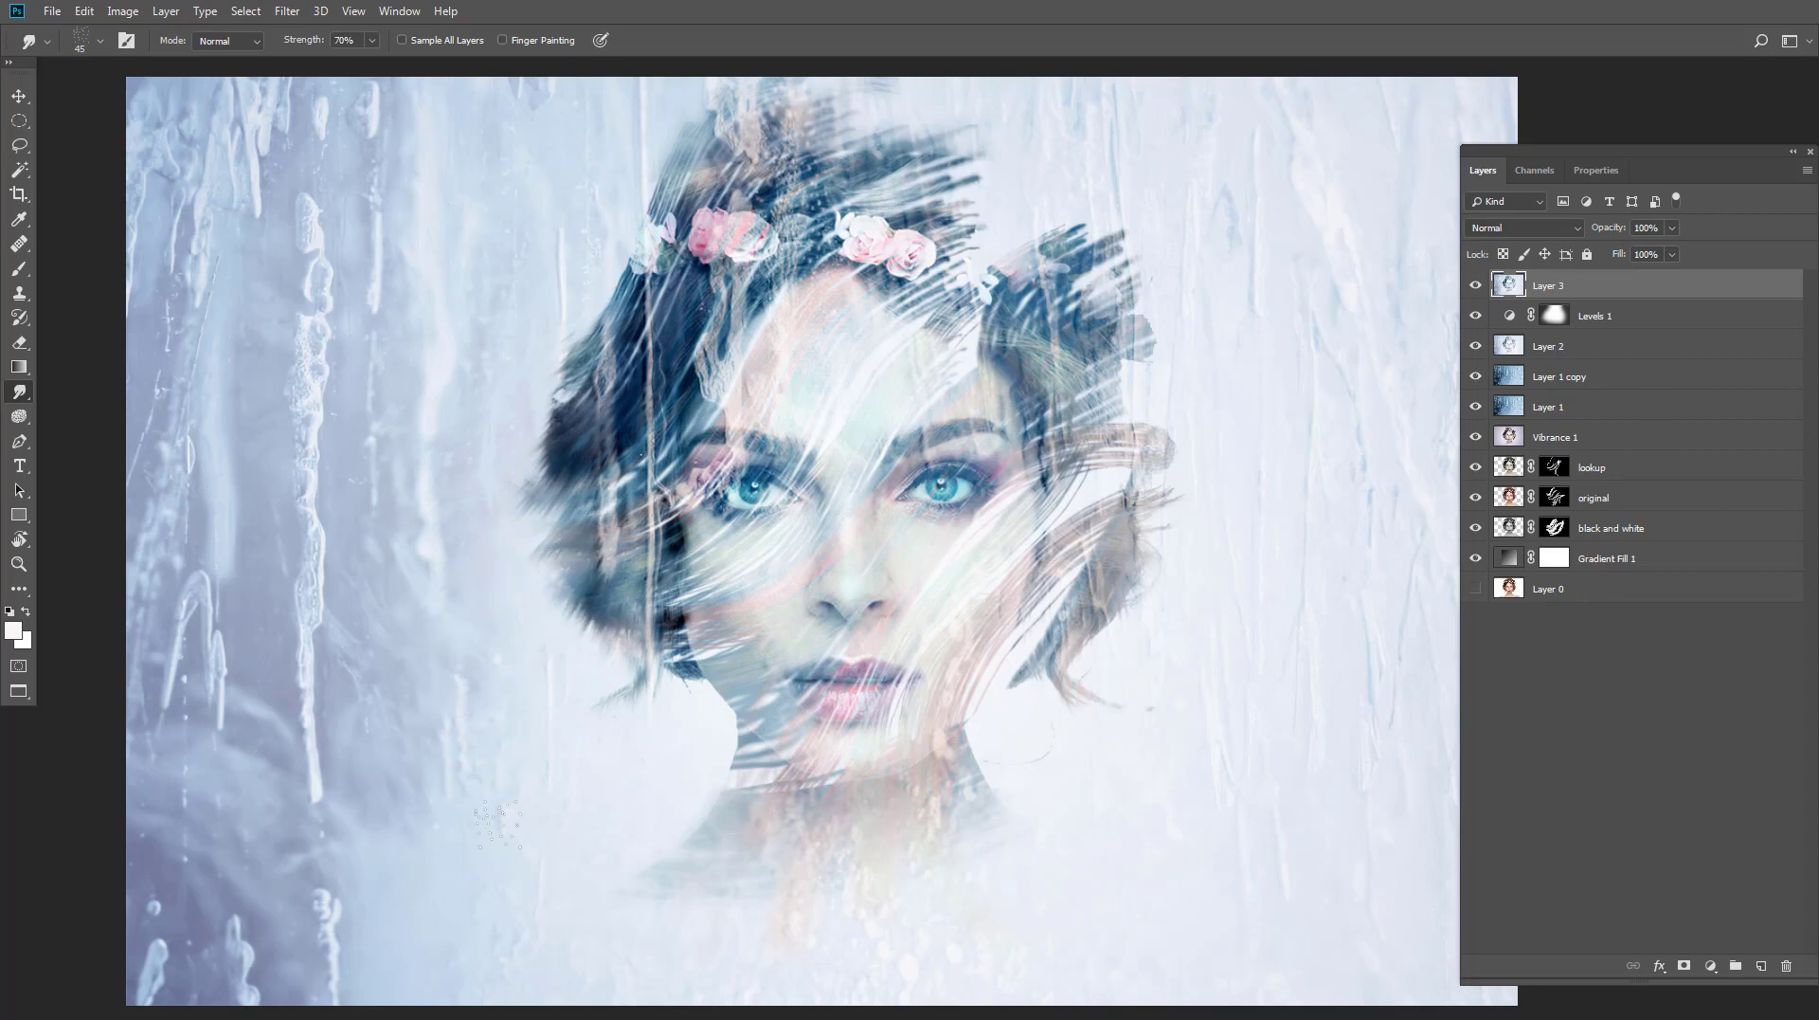
drag(706, 597, 550, 732)
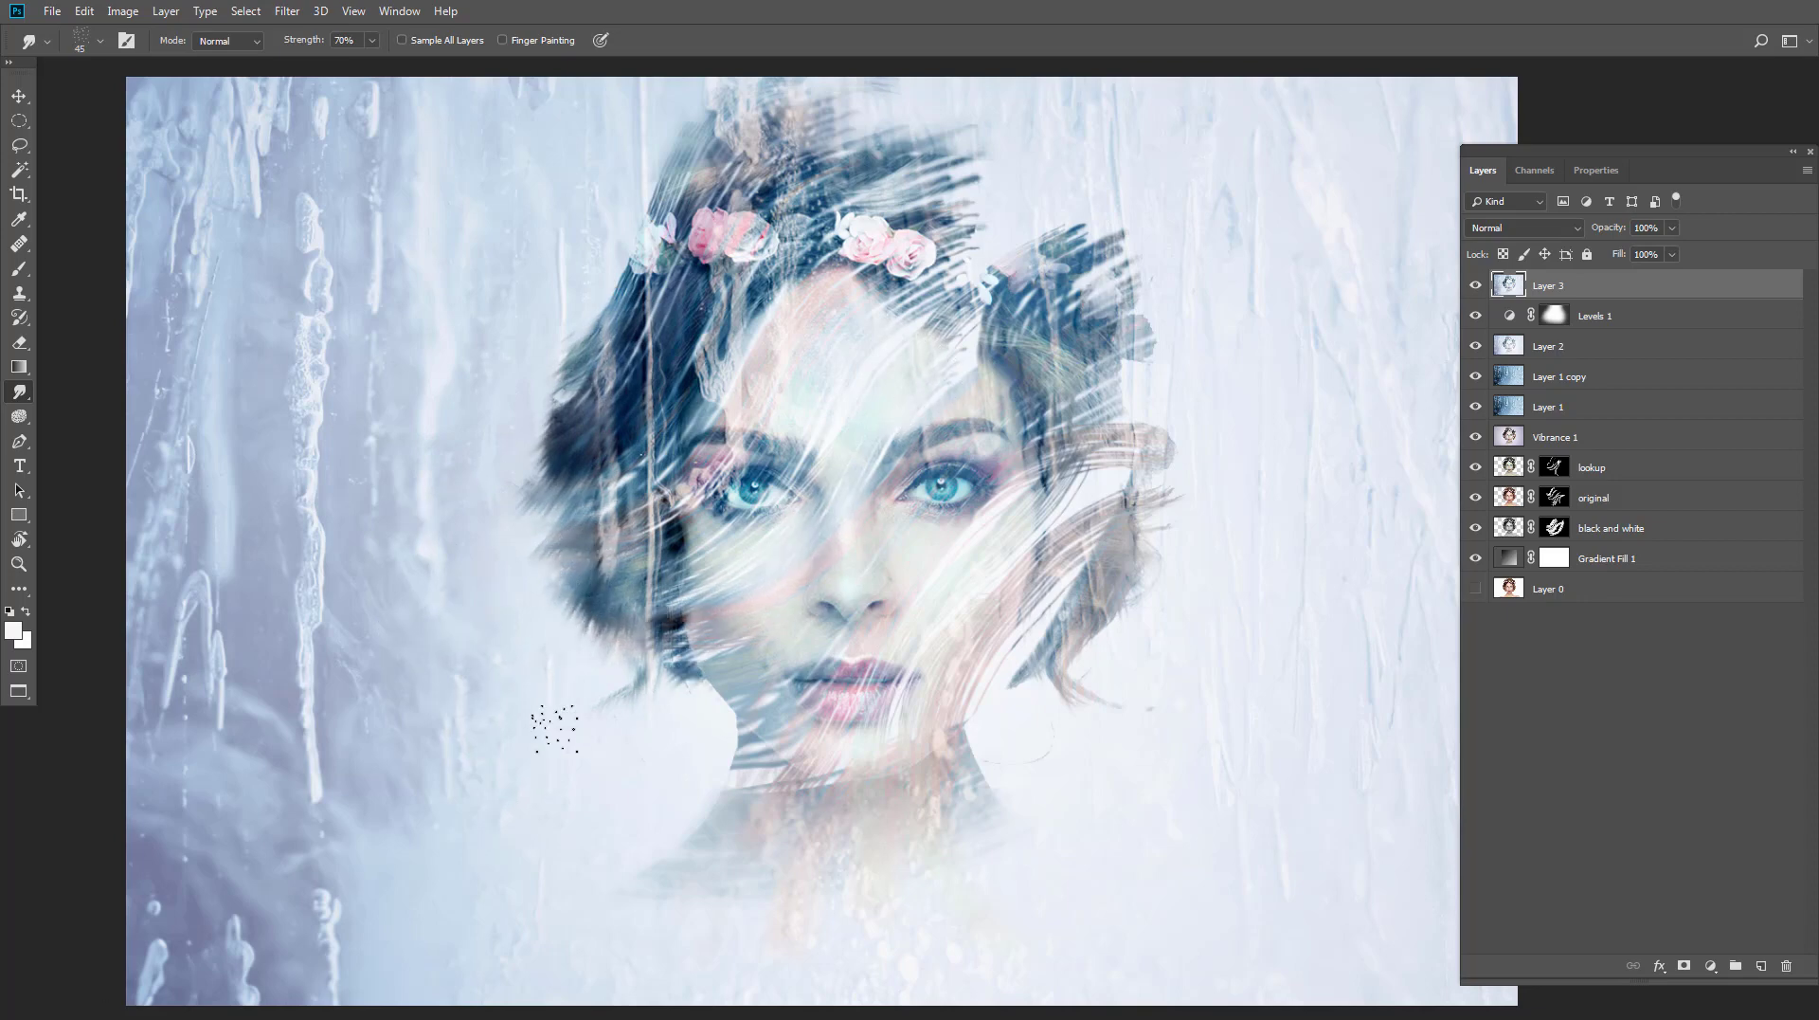
mouse_move(663, 654)
mouse_down()
mouse_move(698, 711)
mouse_move(663, 644)
mouse_move(615, 653)
mouse_up()
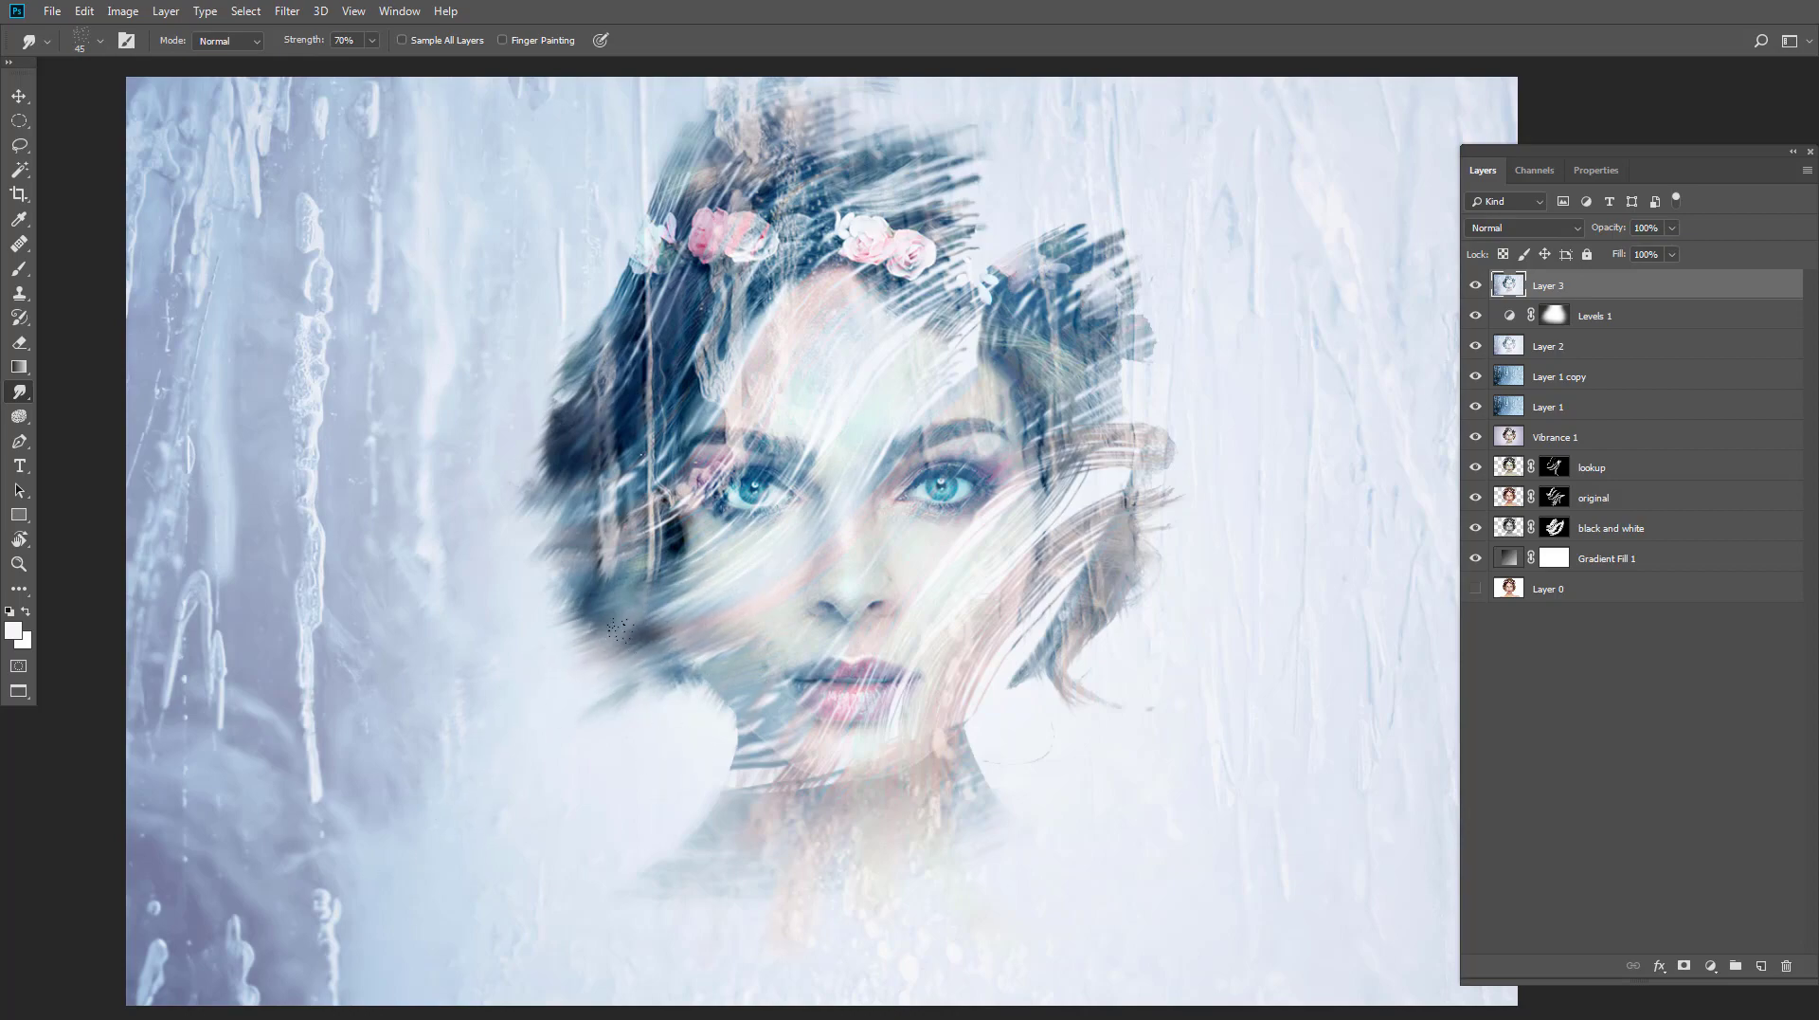
key(ctrl+plus)
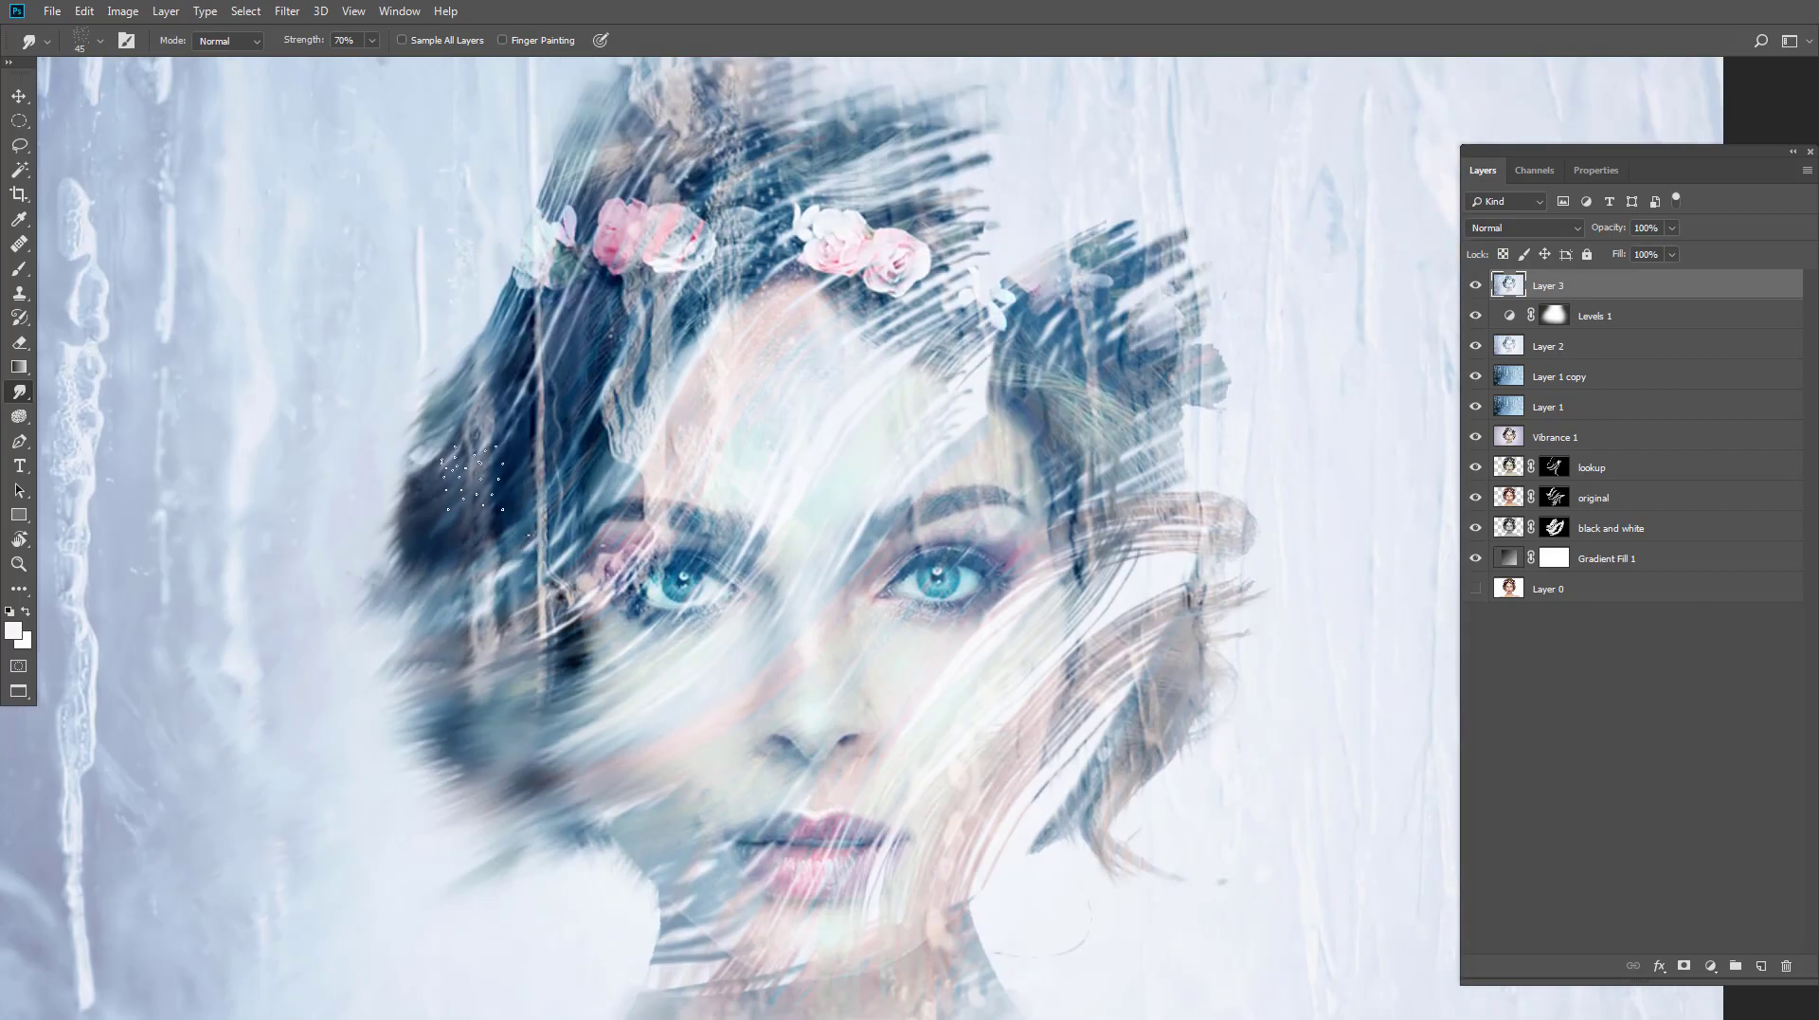
mouse_move(471, 479)
mouse_down()
mouse_move(437, 555)
mouse_move(426, 502)
mouse_up()
drag(976, 734, 942, 550)
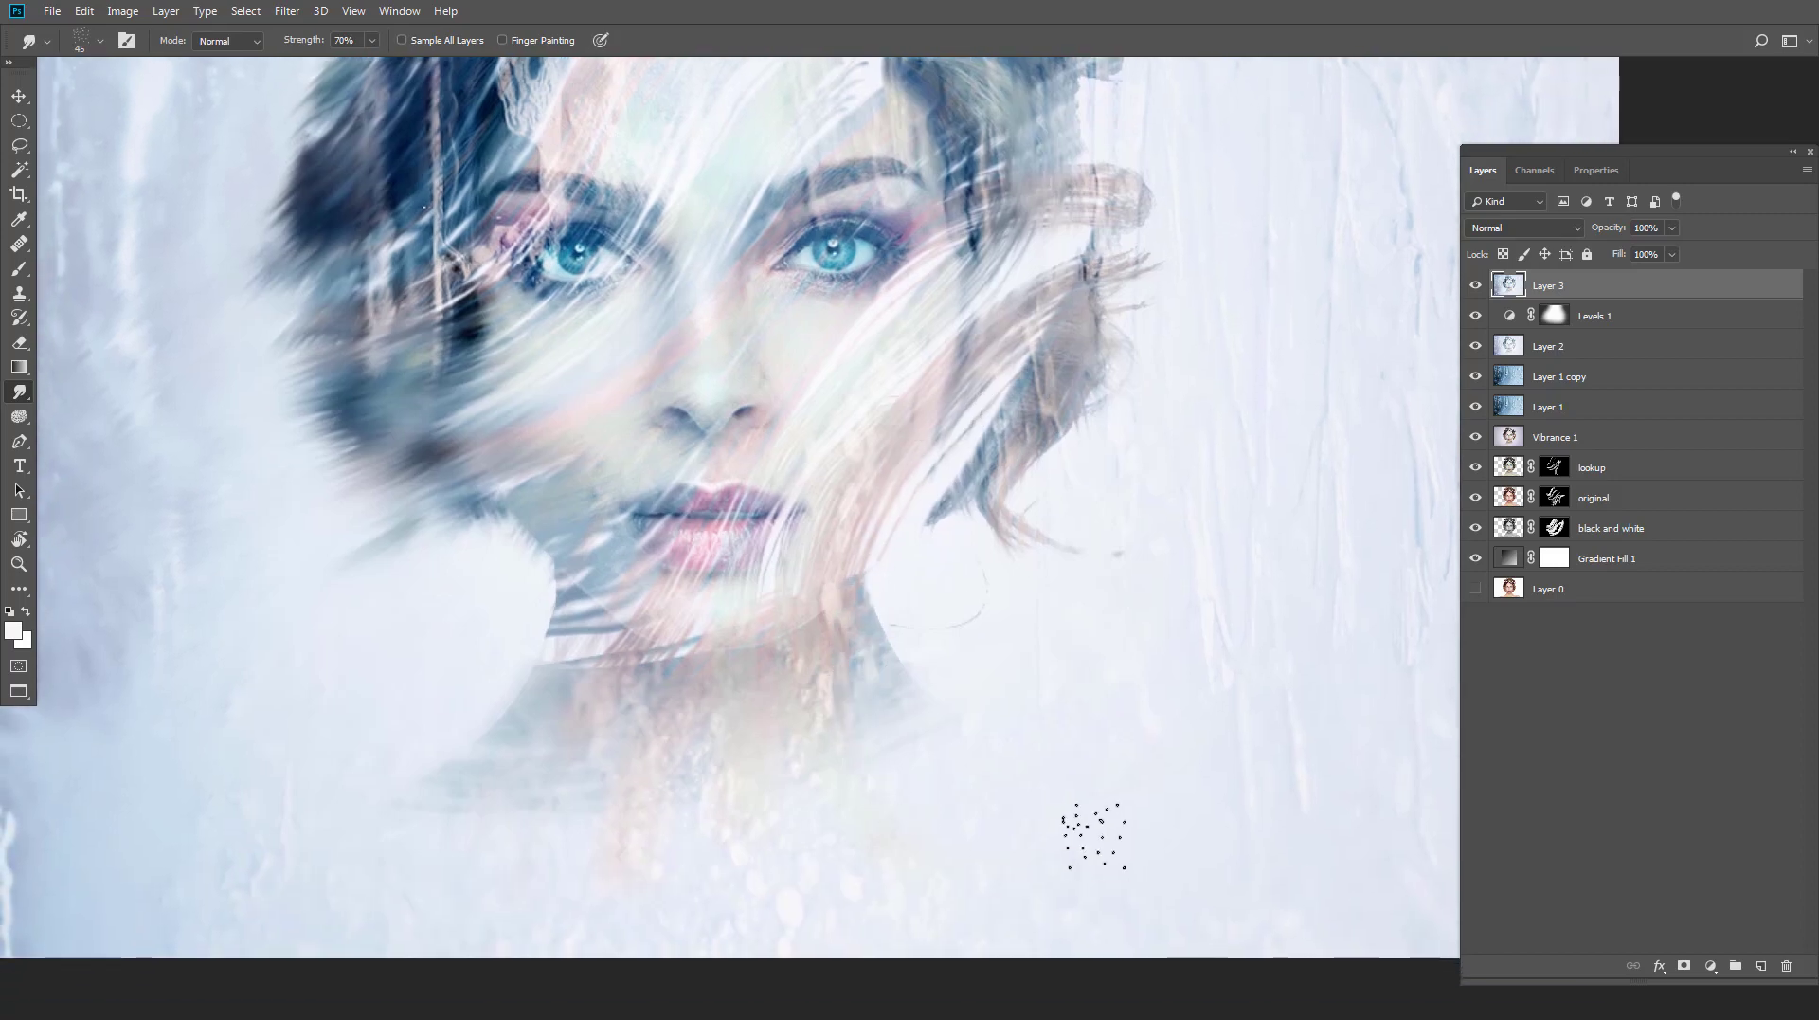
drag(1089, 833, 975, 813)
key(ctrl+minus)
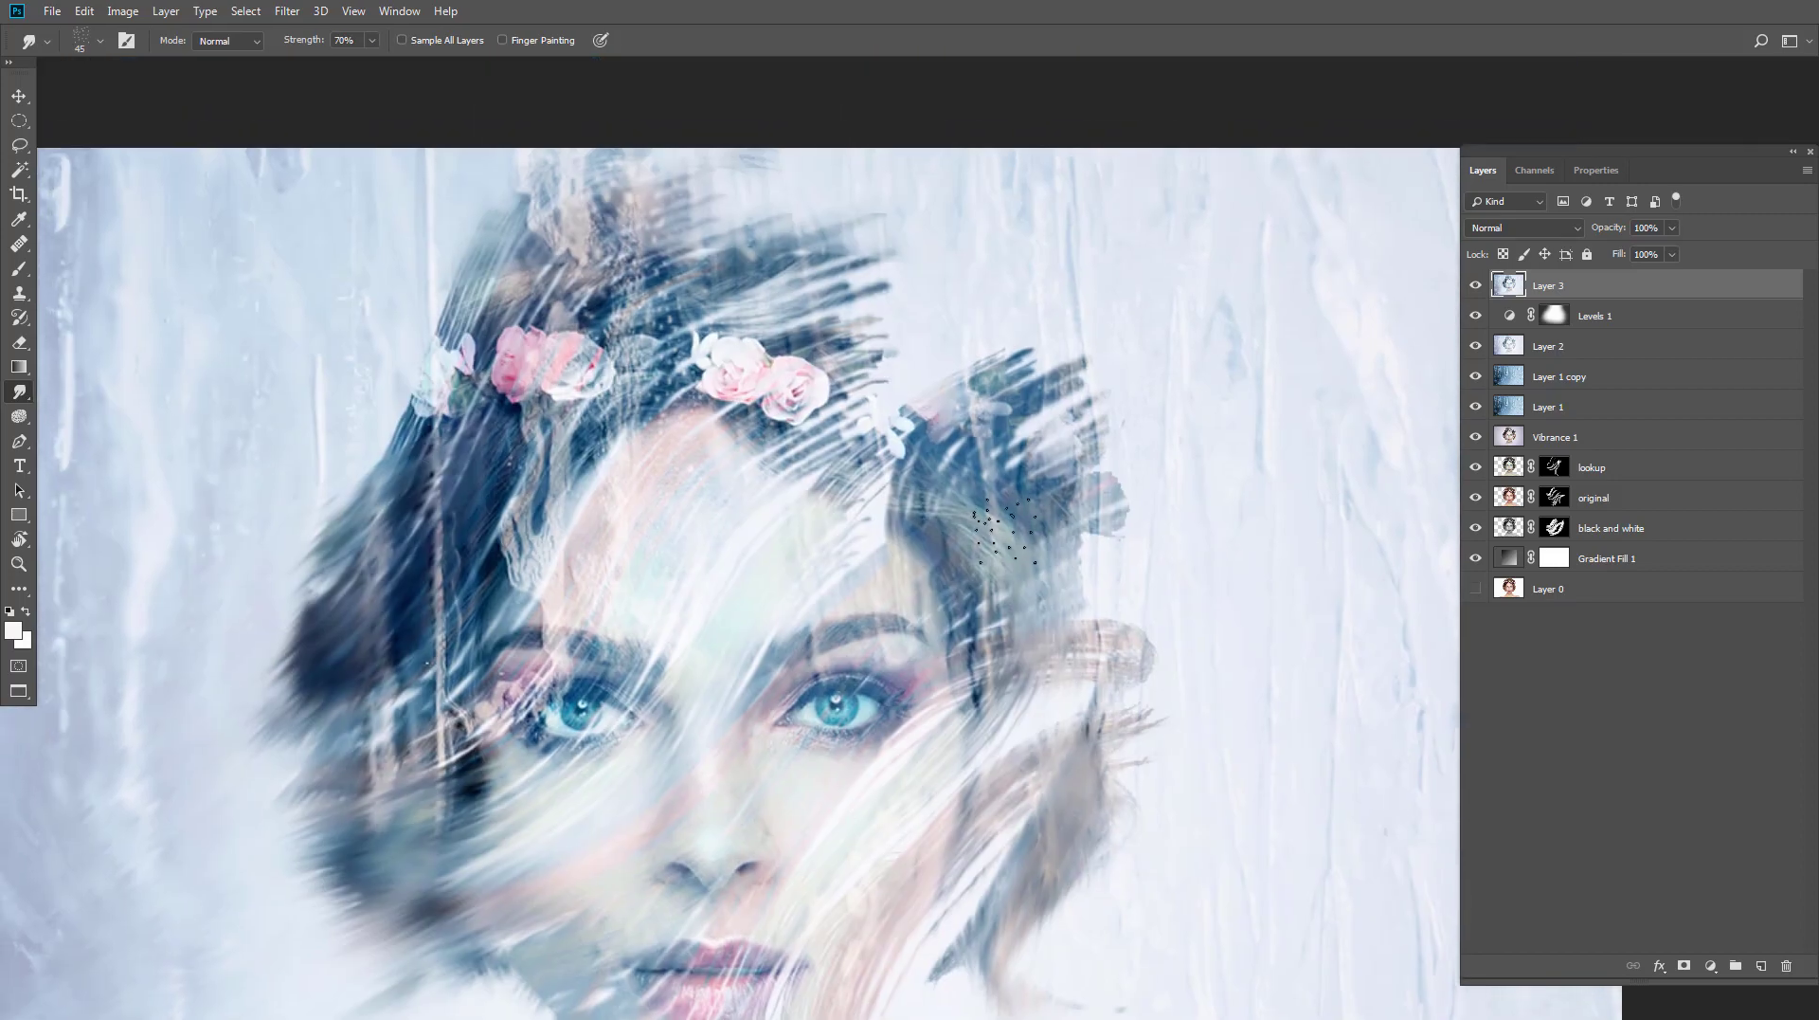
key(ctrl+minus)
key(ctrl+plus)
drag(822, 684, 777, 770)
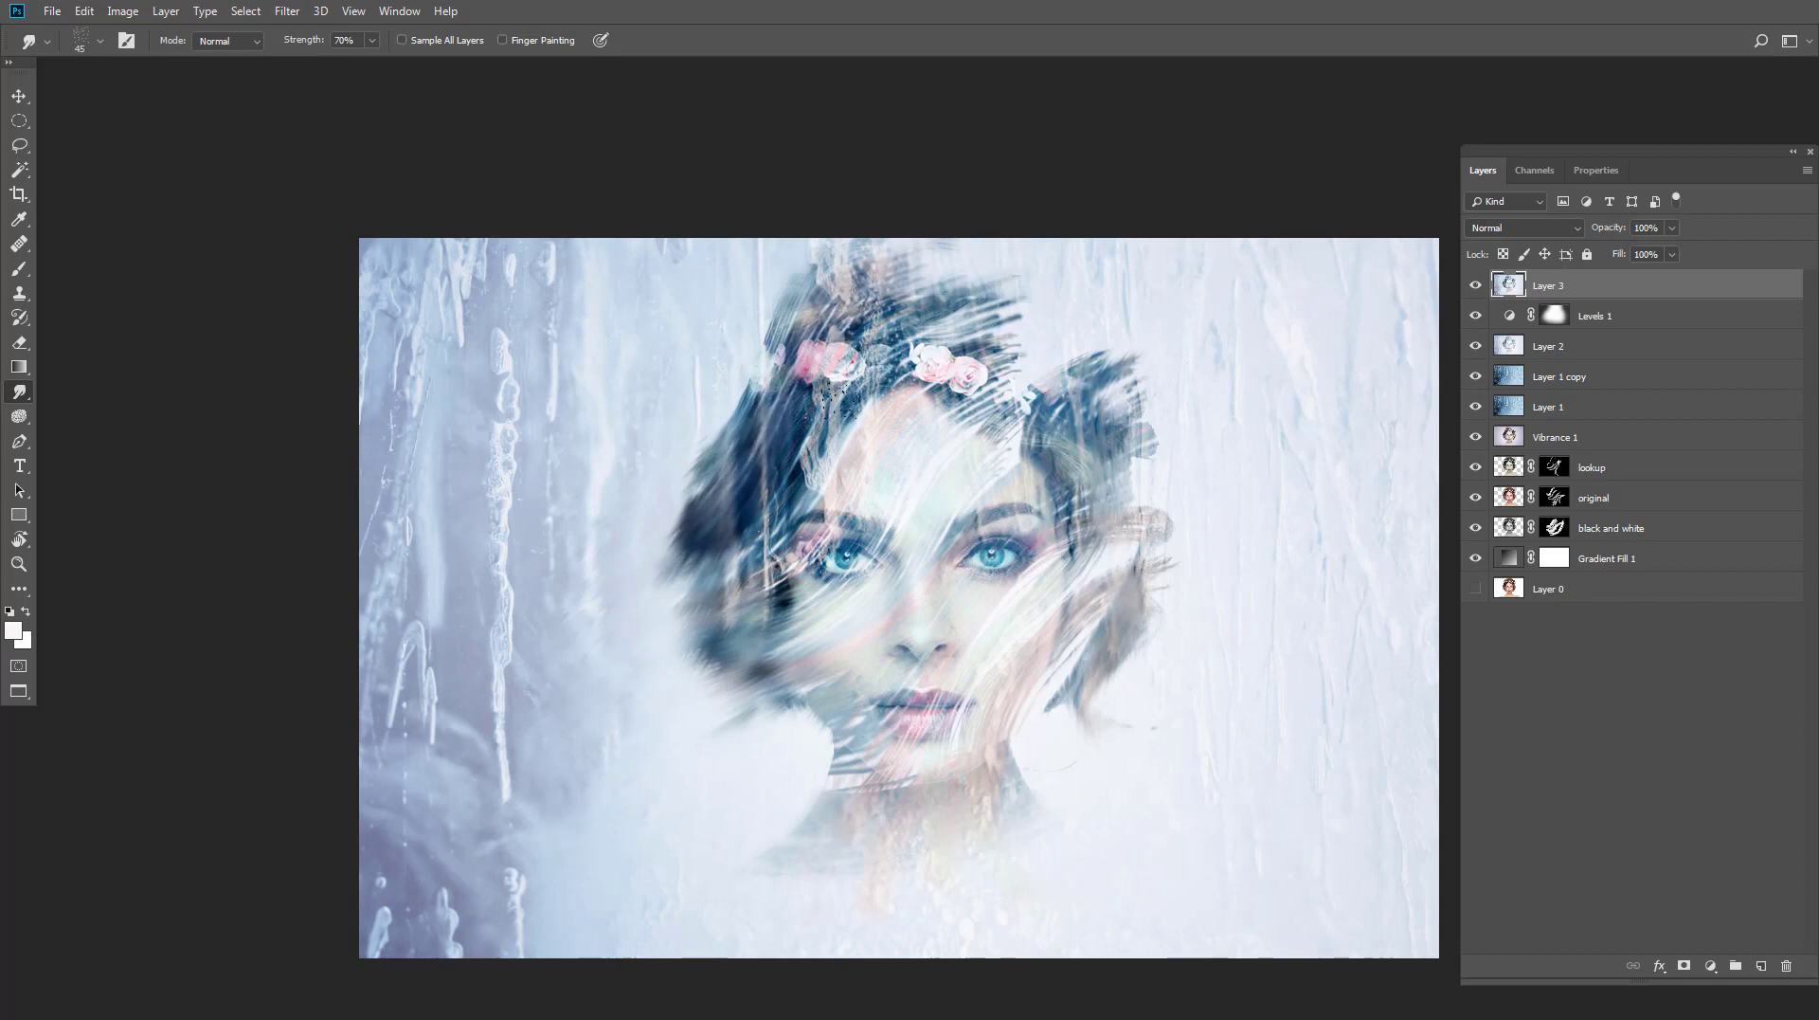
drag(682, 568, 681, 499)
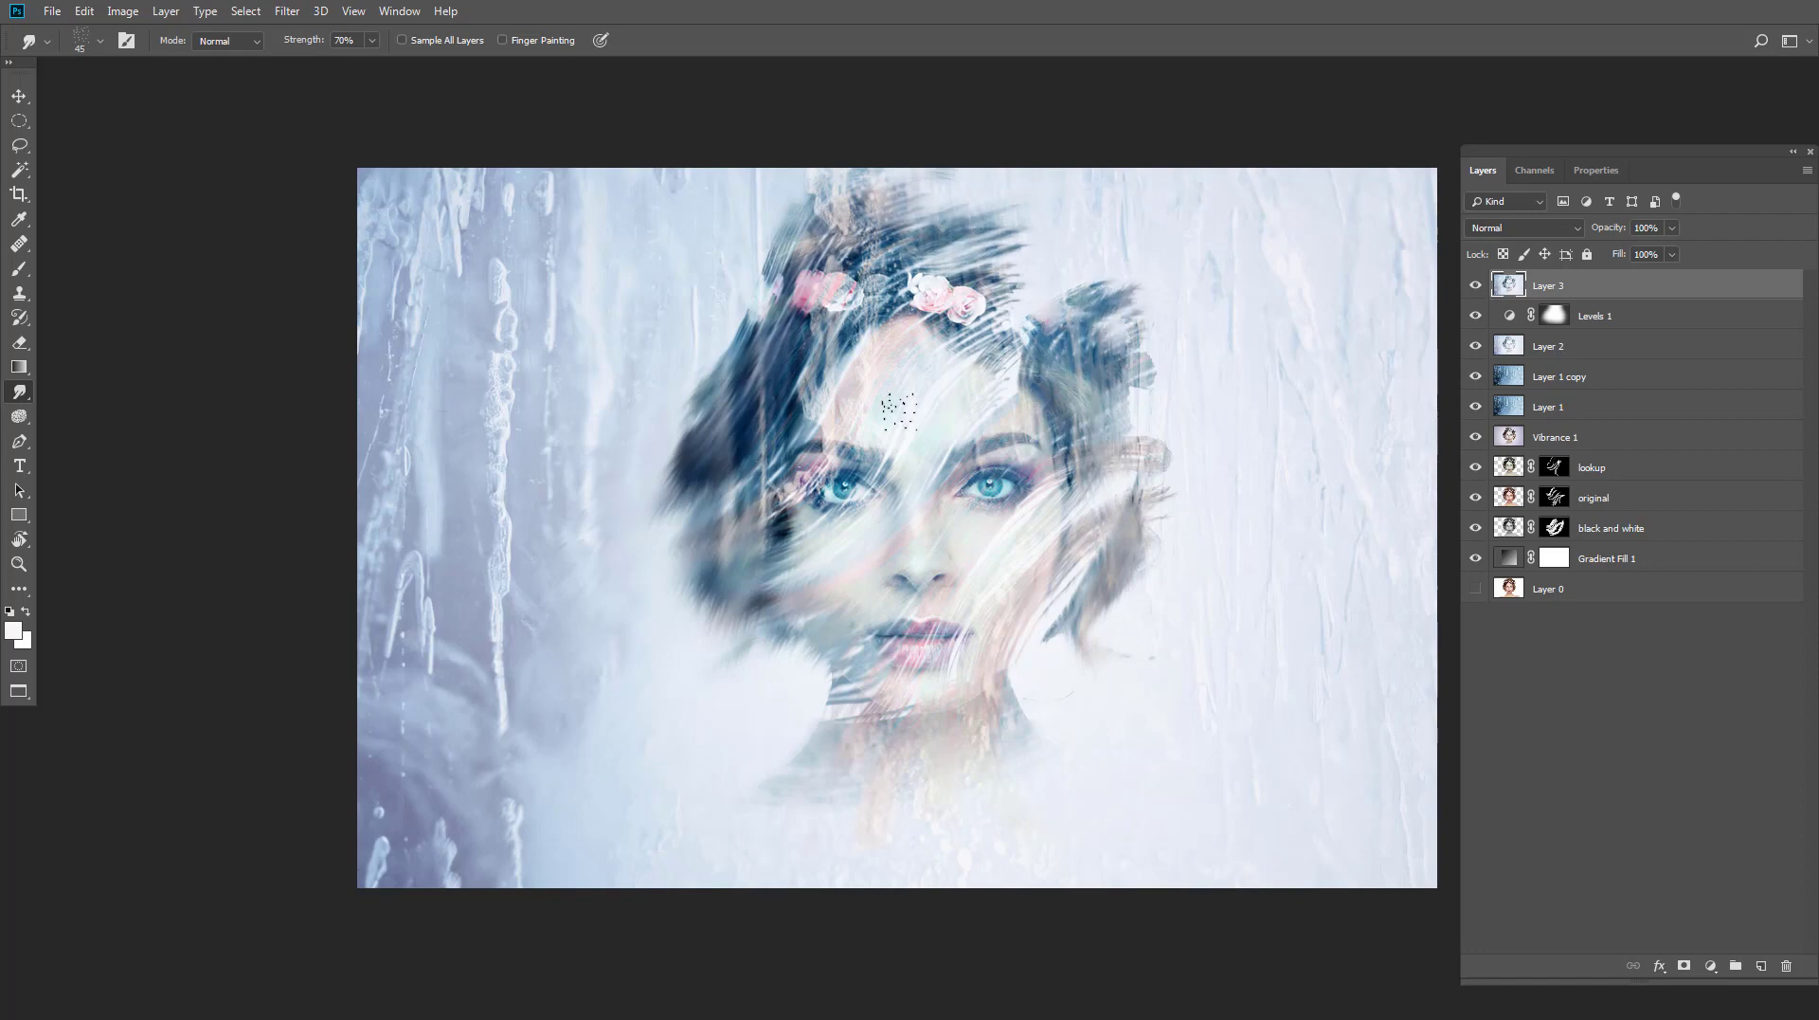
Step: Choose a brush from the 20 Dispersion Brushes set for smudging
right_click(1090, 318)
click(1143, 443)
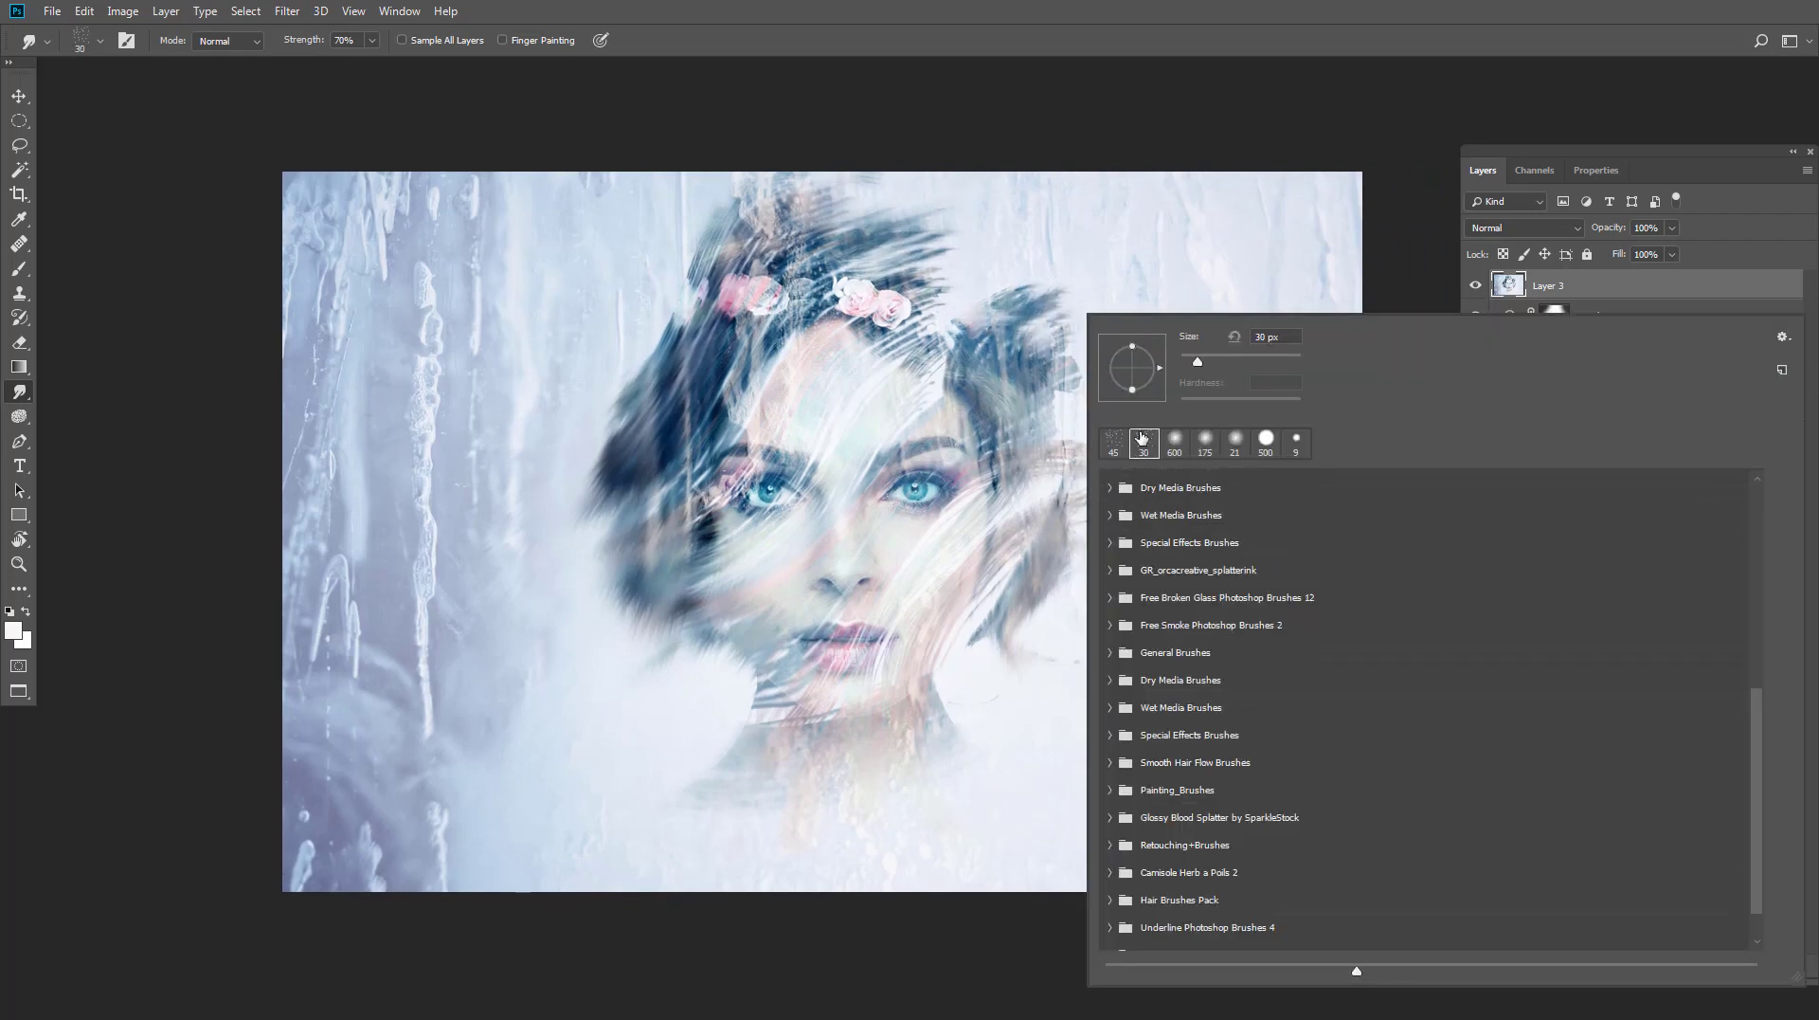
click(1110, 936)
scroll(1190, 920, down, 3)
scroll(1192, 928, down, 3)
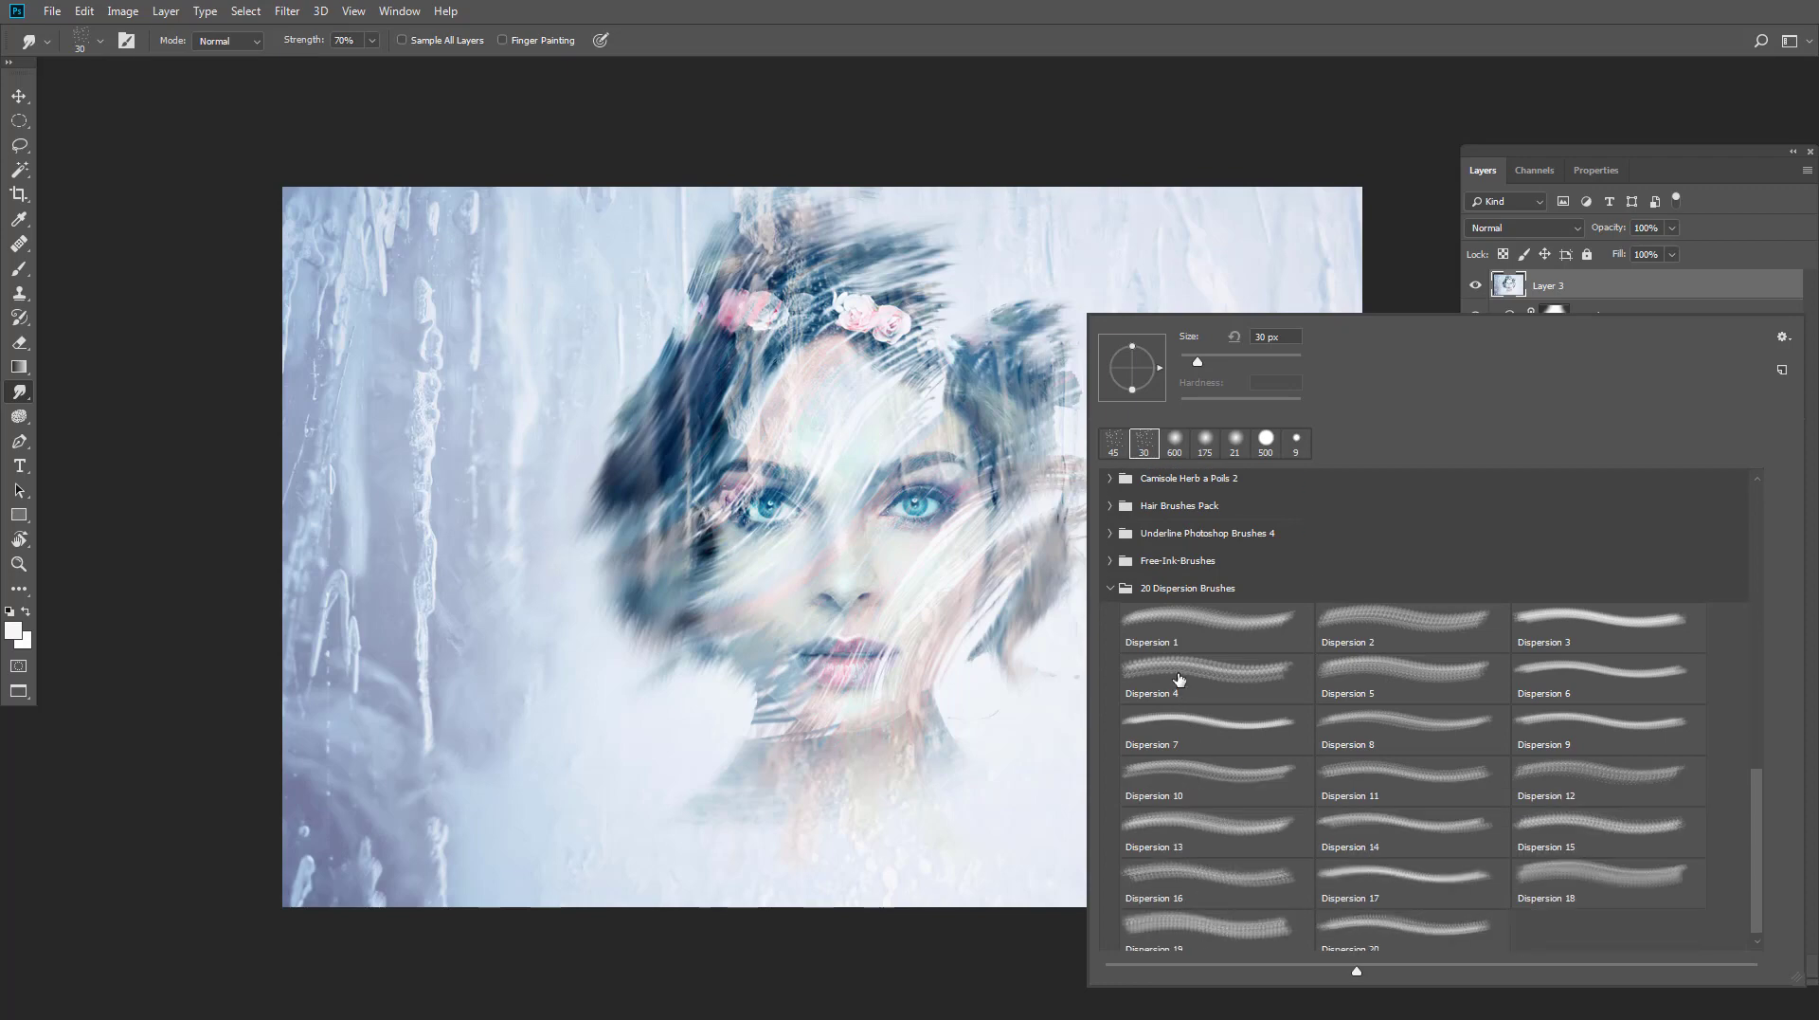
double_click(1175, 678)
right_click(1066, 312)
key(Escape)
scroll(948, 284, up, 1)
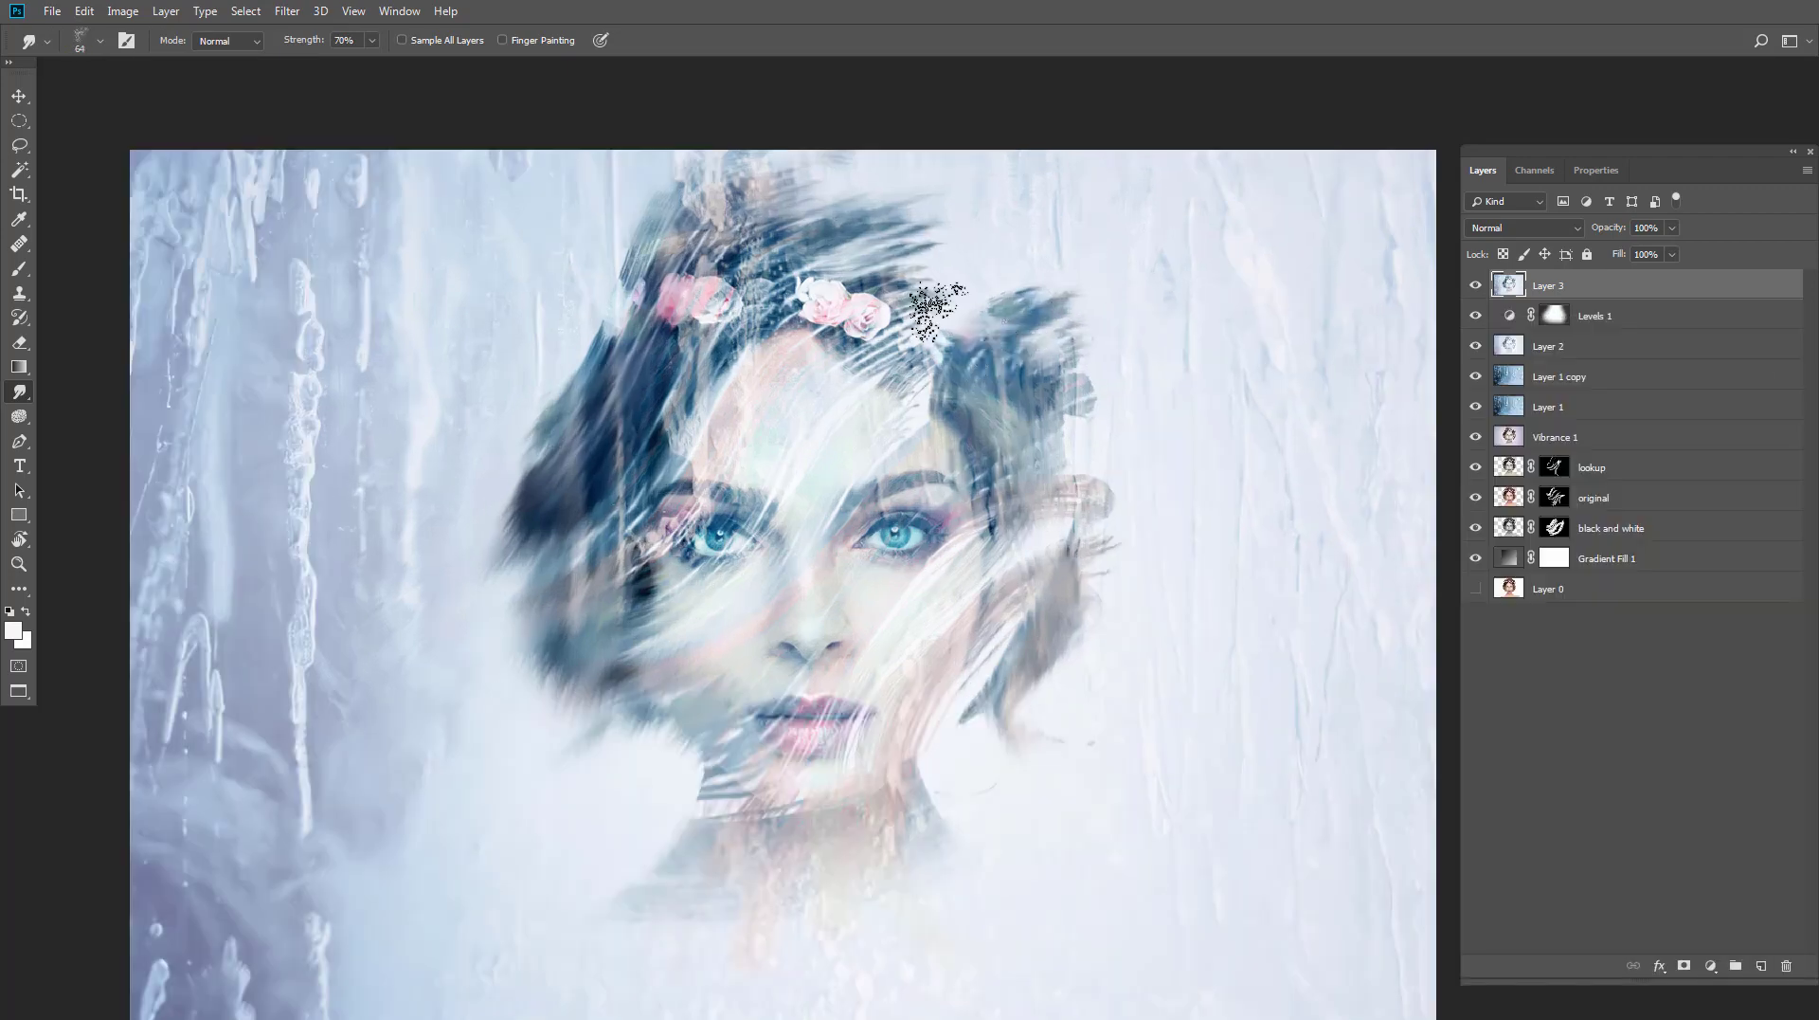
scroll(967, 313, up, 1)
scroll(985, 370, up, 1)
Step: Lower the smudge strength to 37% and keep working the hair streaks
click(372, 40)
drag(376, 66, 345, 67)
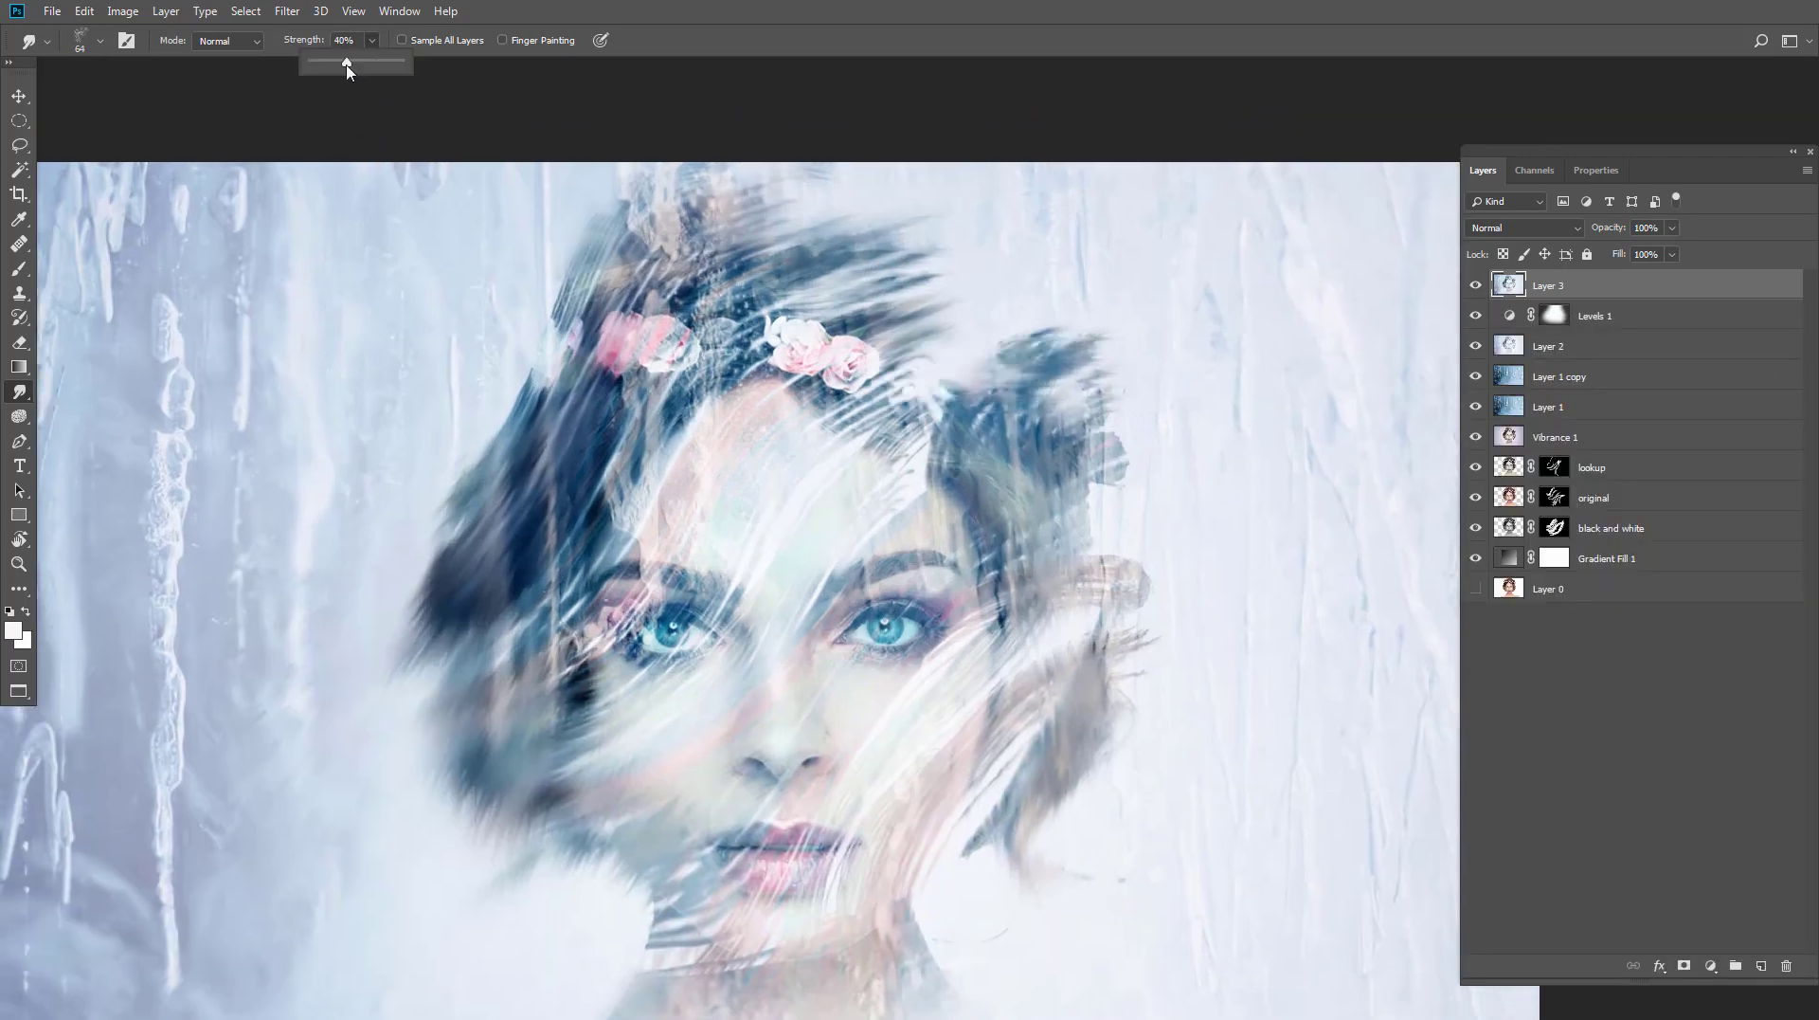
scroll(935, 304, down, 3)
scroll(1042, 559, down, 2)
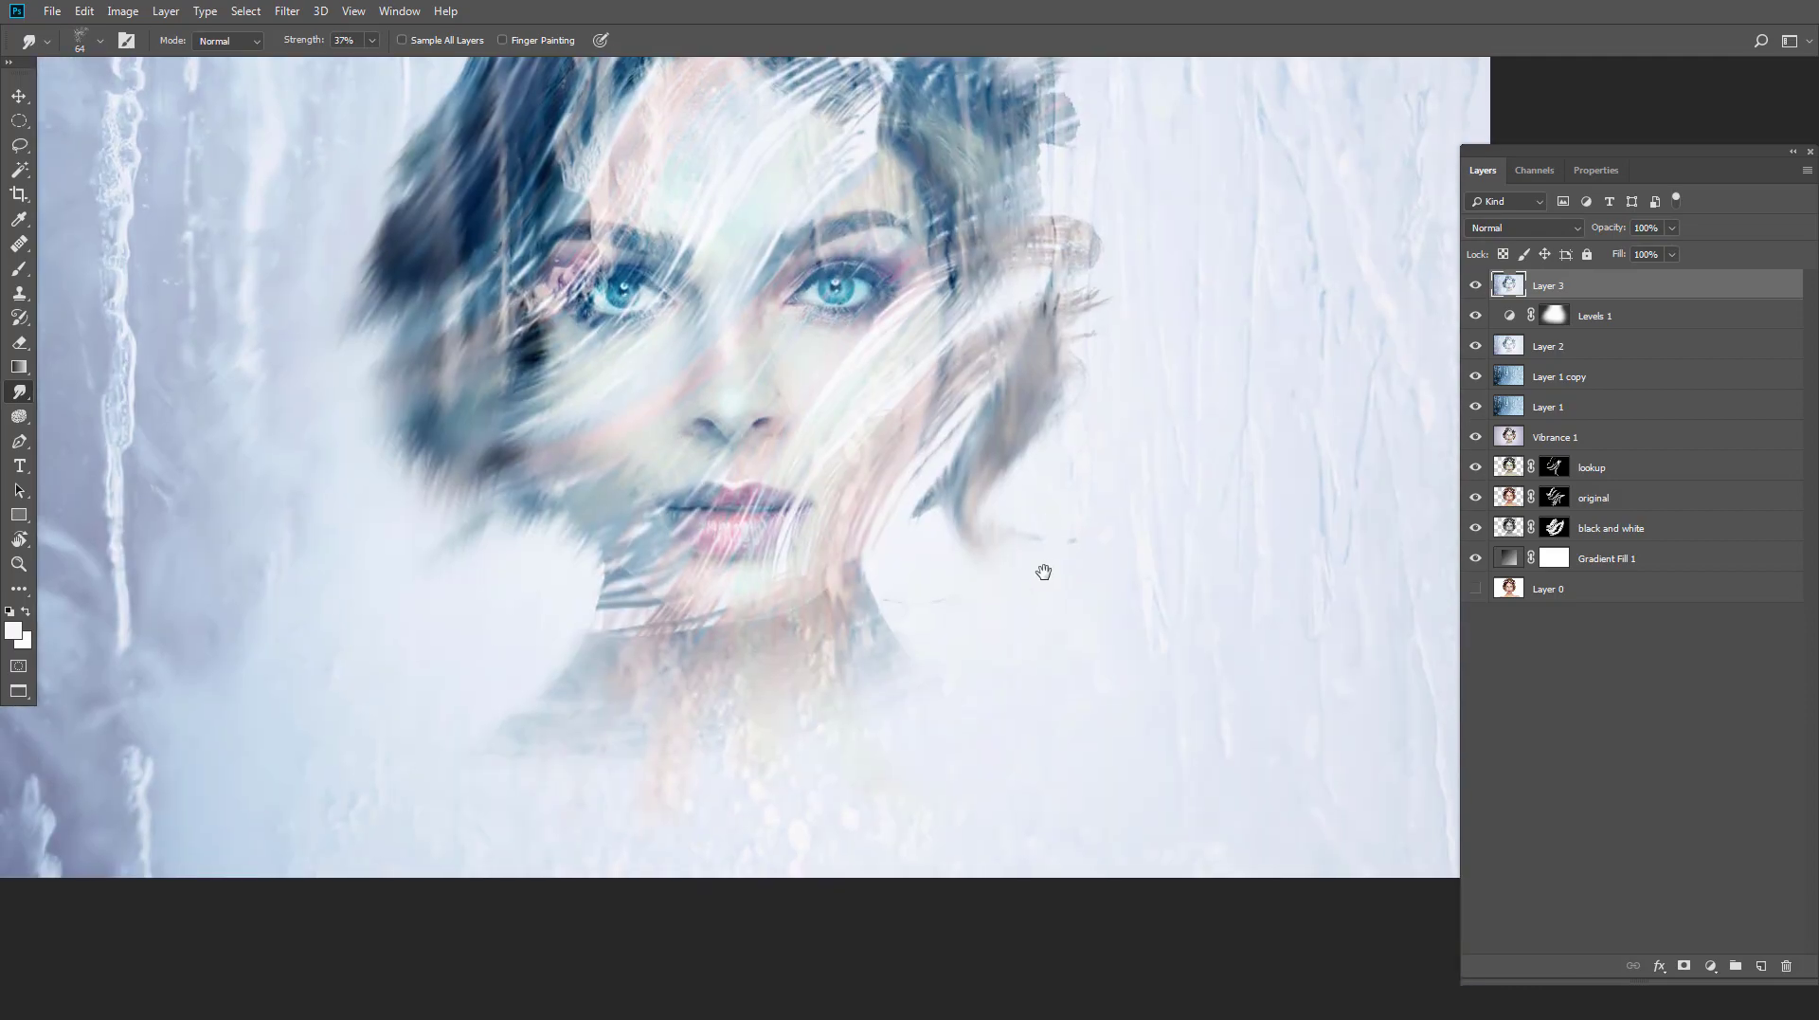
scroll(445, 683, up, 2)
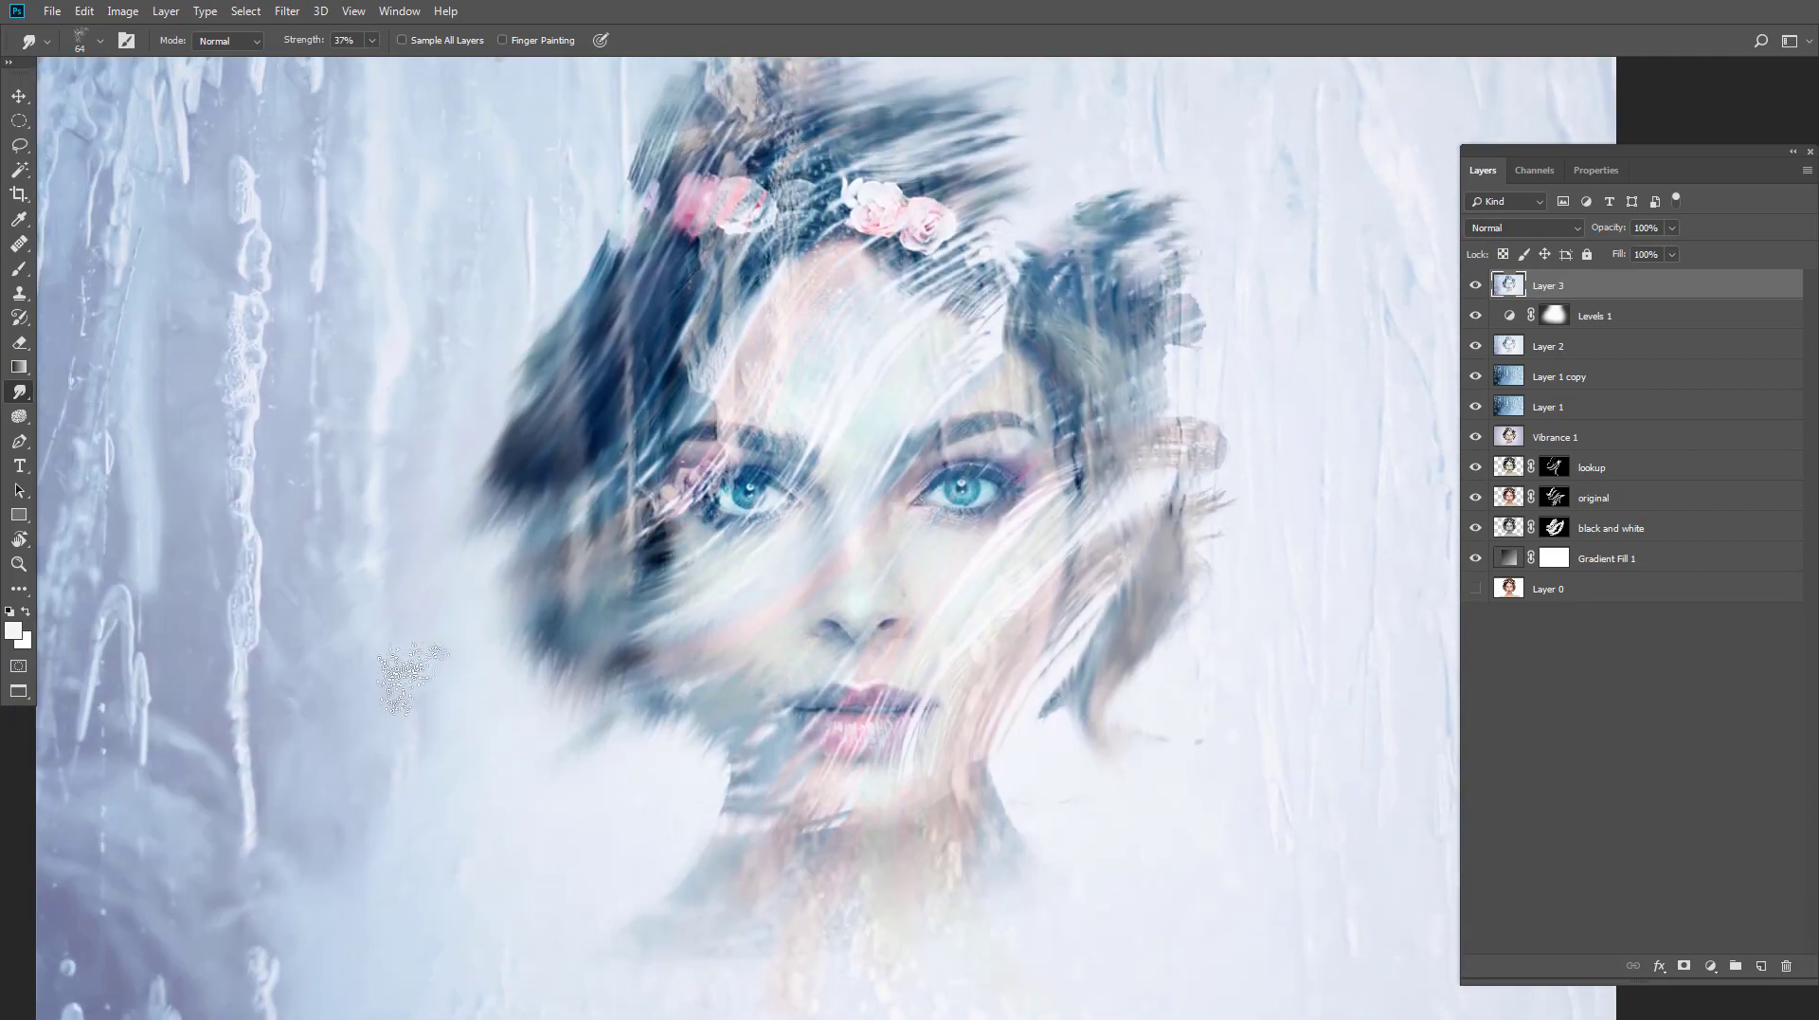
scroll(586, 896, down, 2)
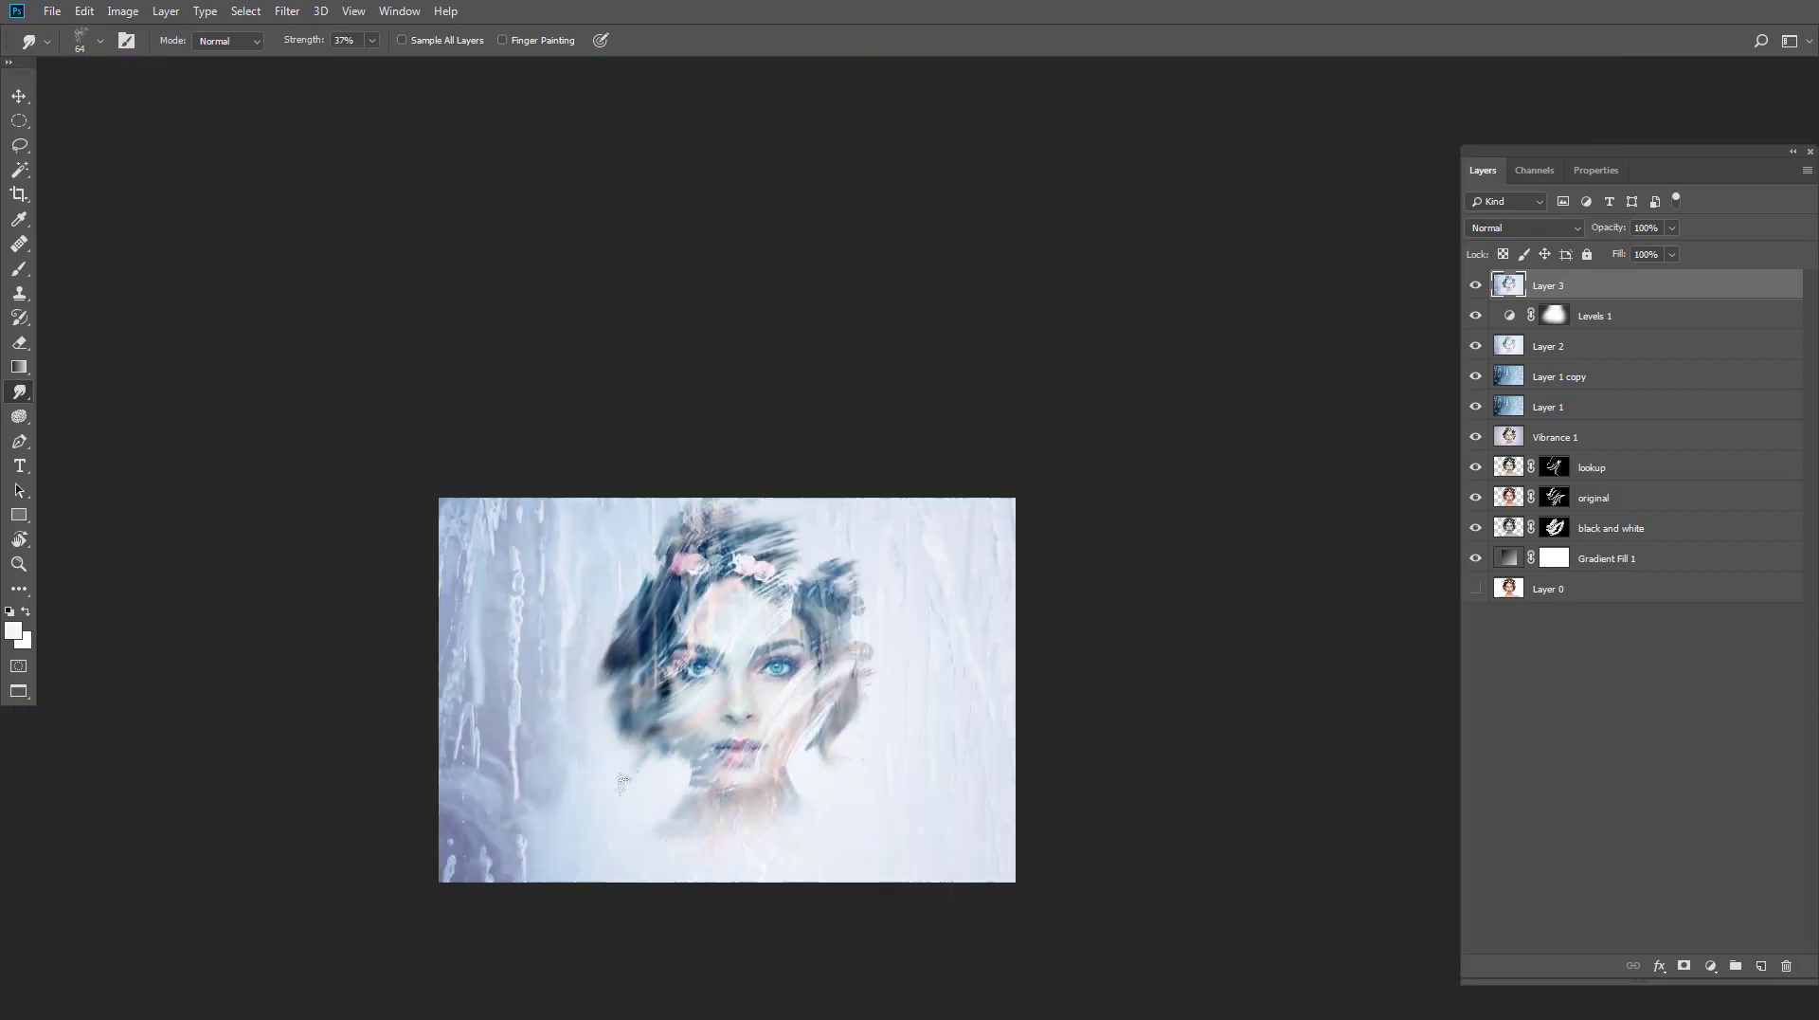
scroll(587, 478, up, 2)
scroll(517, 635, down, 2)
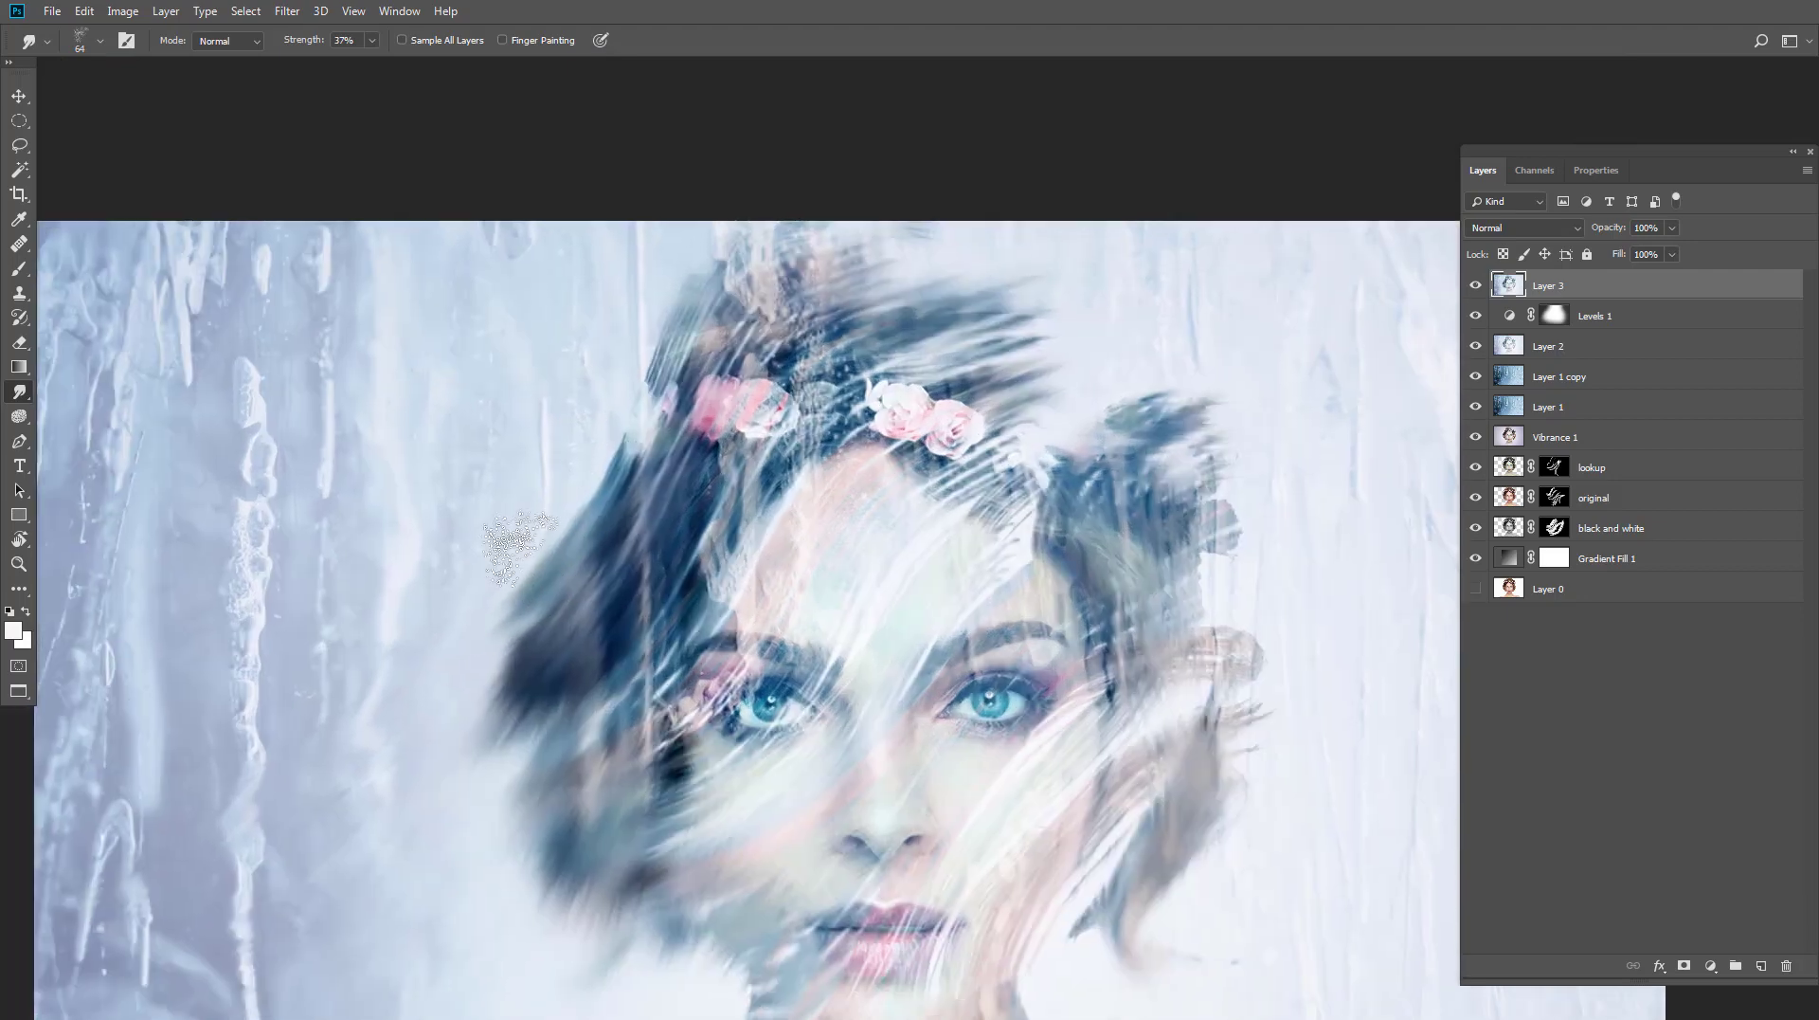
scroll(528, 504, left, 2)
scroll(325, 406, left, 3)
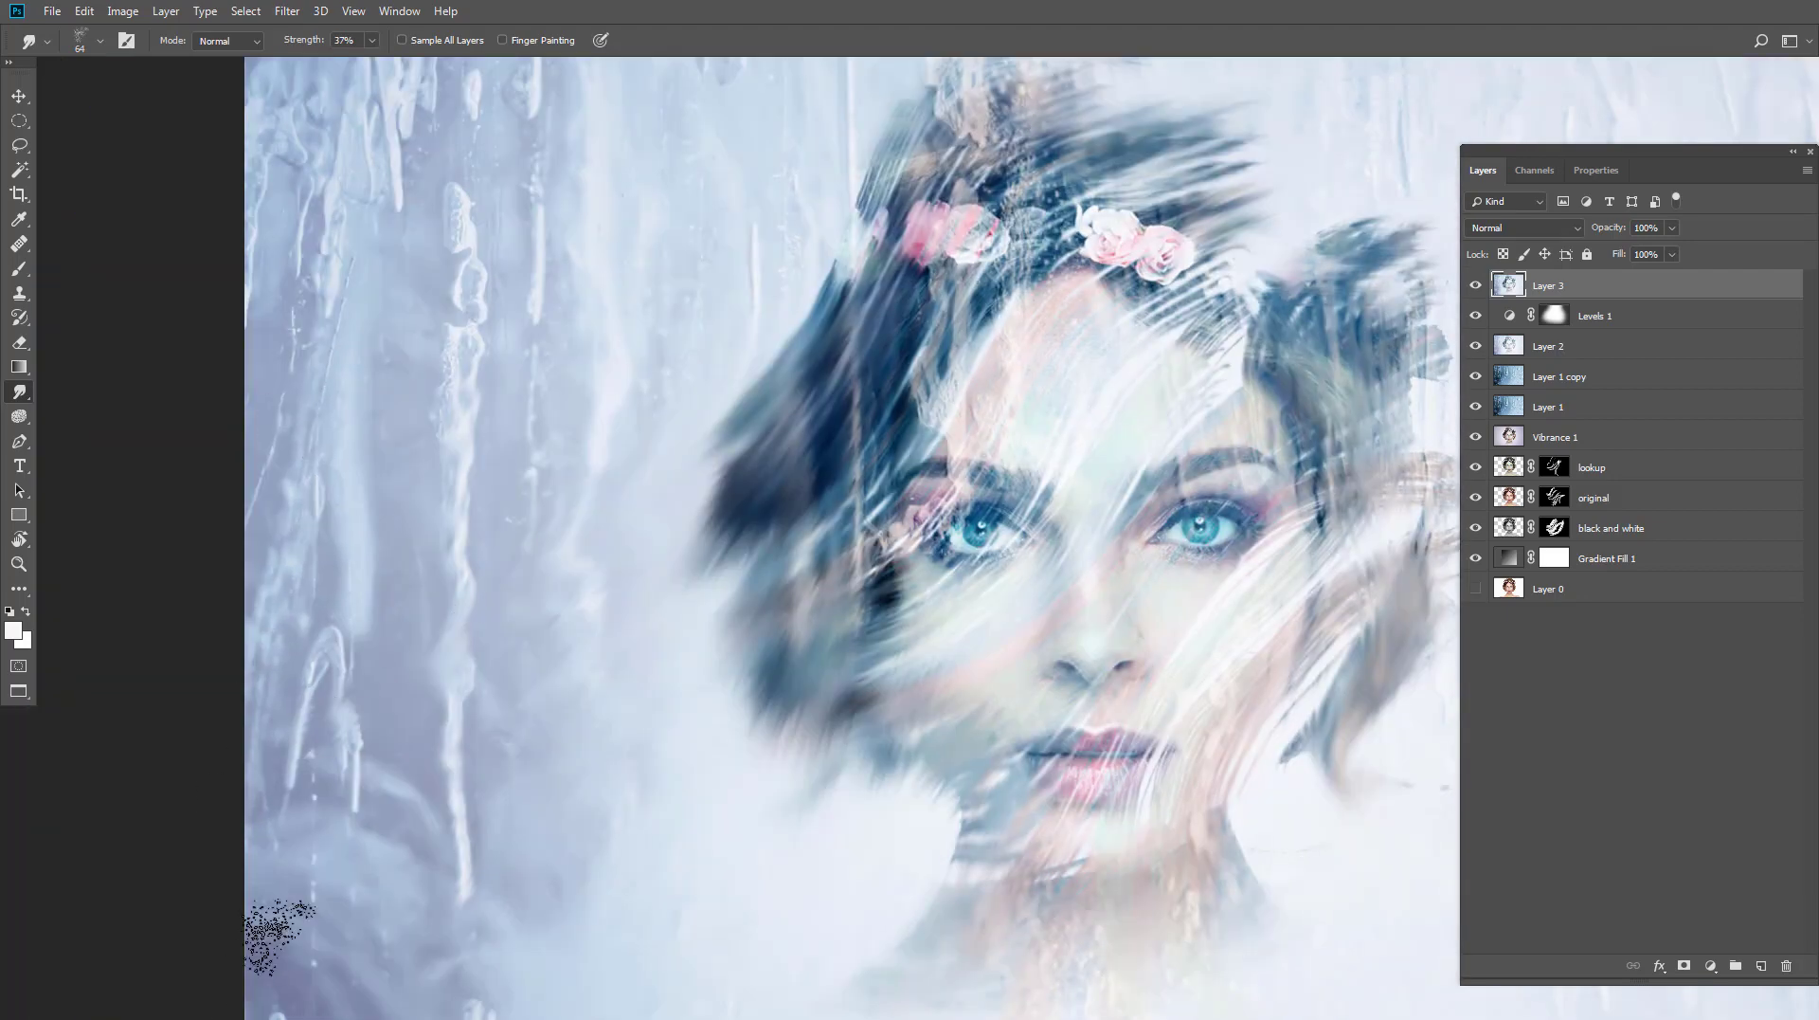
scroll(398, 739, up, 2)
scroll(670, 452, down, 2)
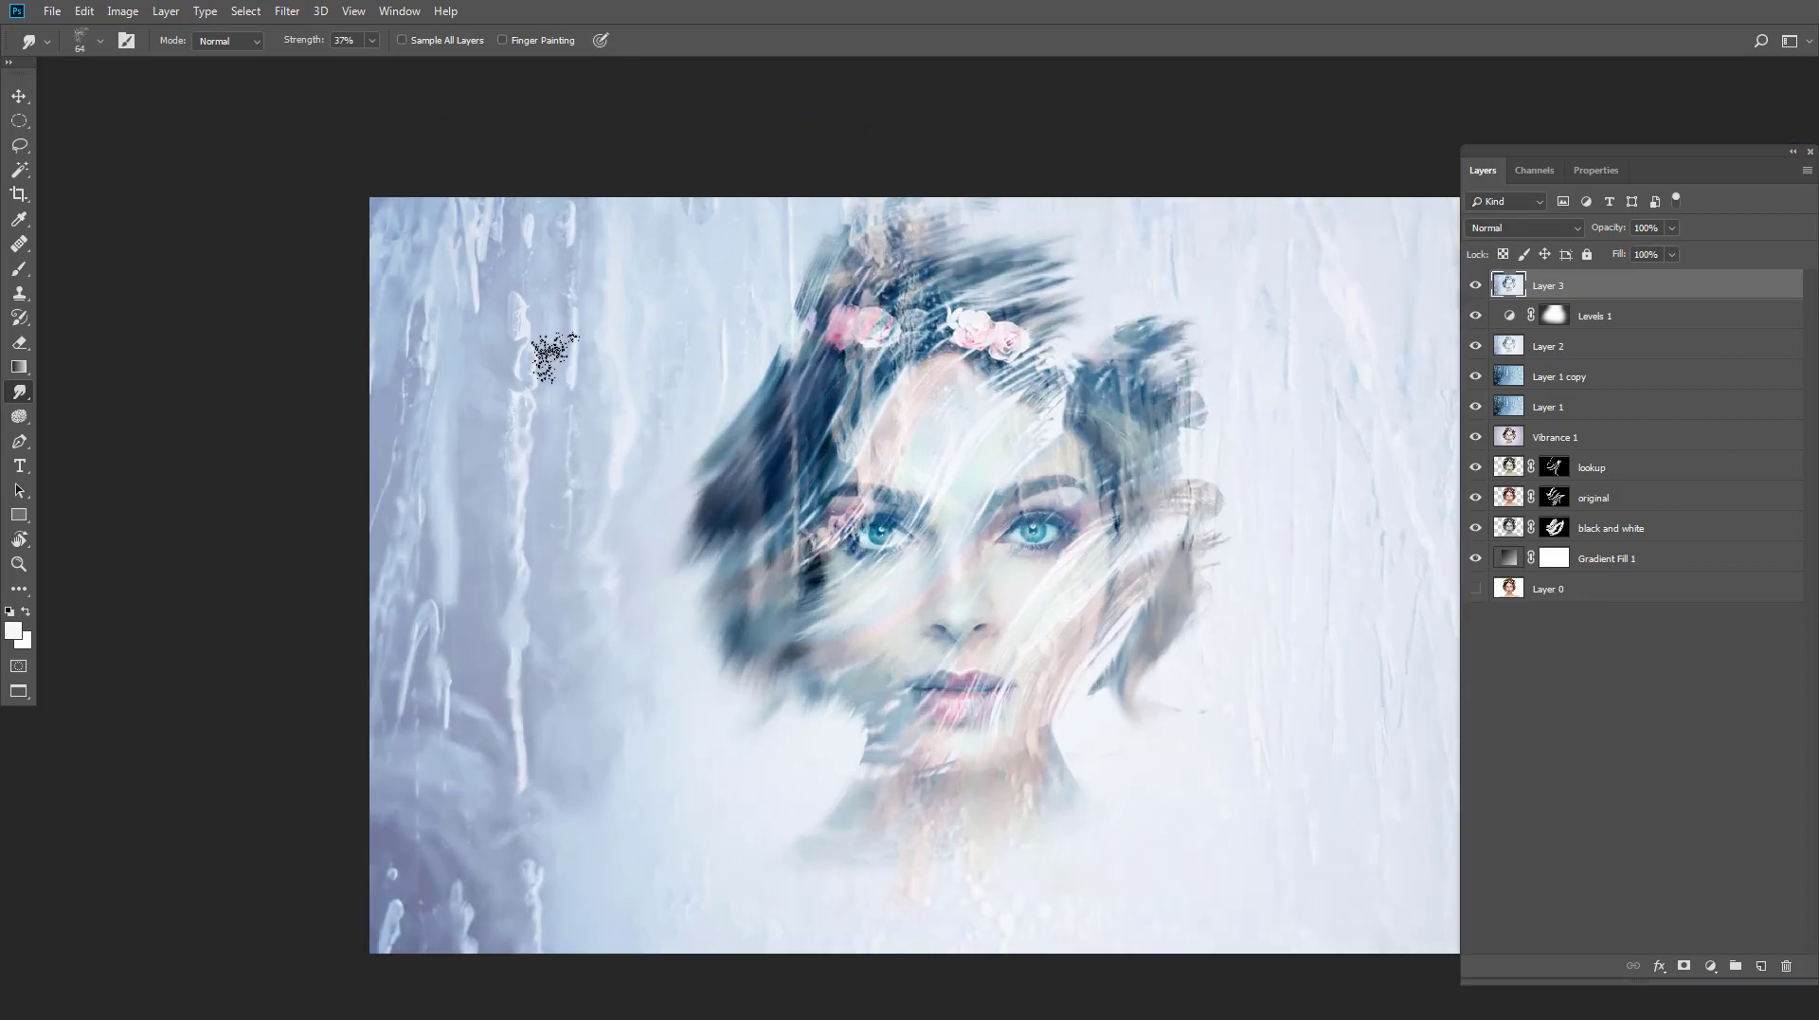
scroll(503, 385, right, 2)
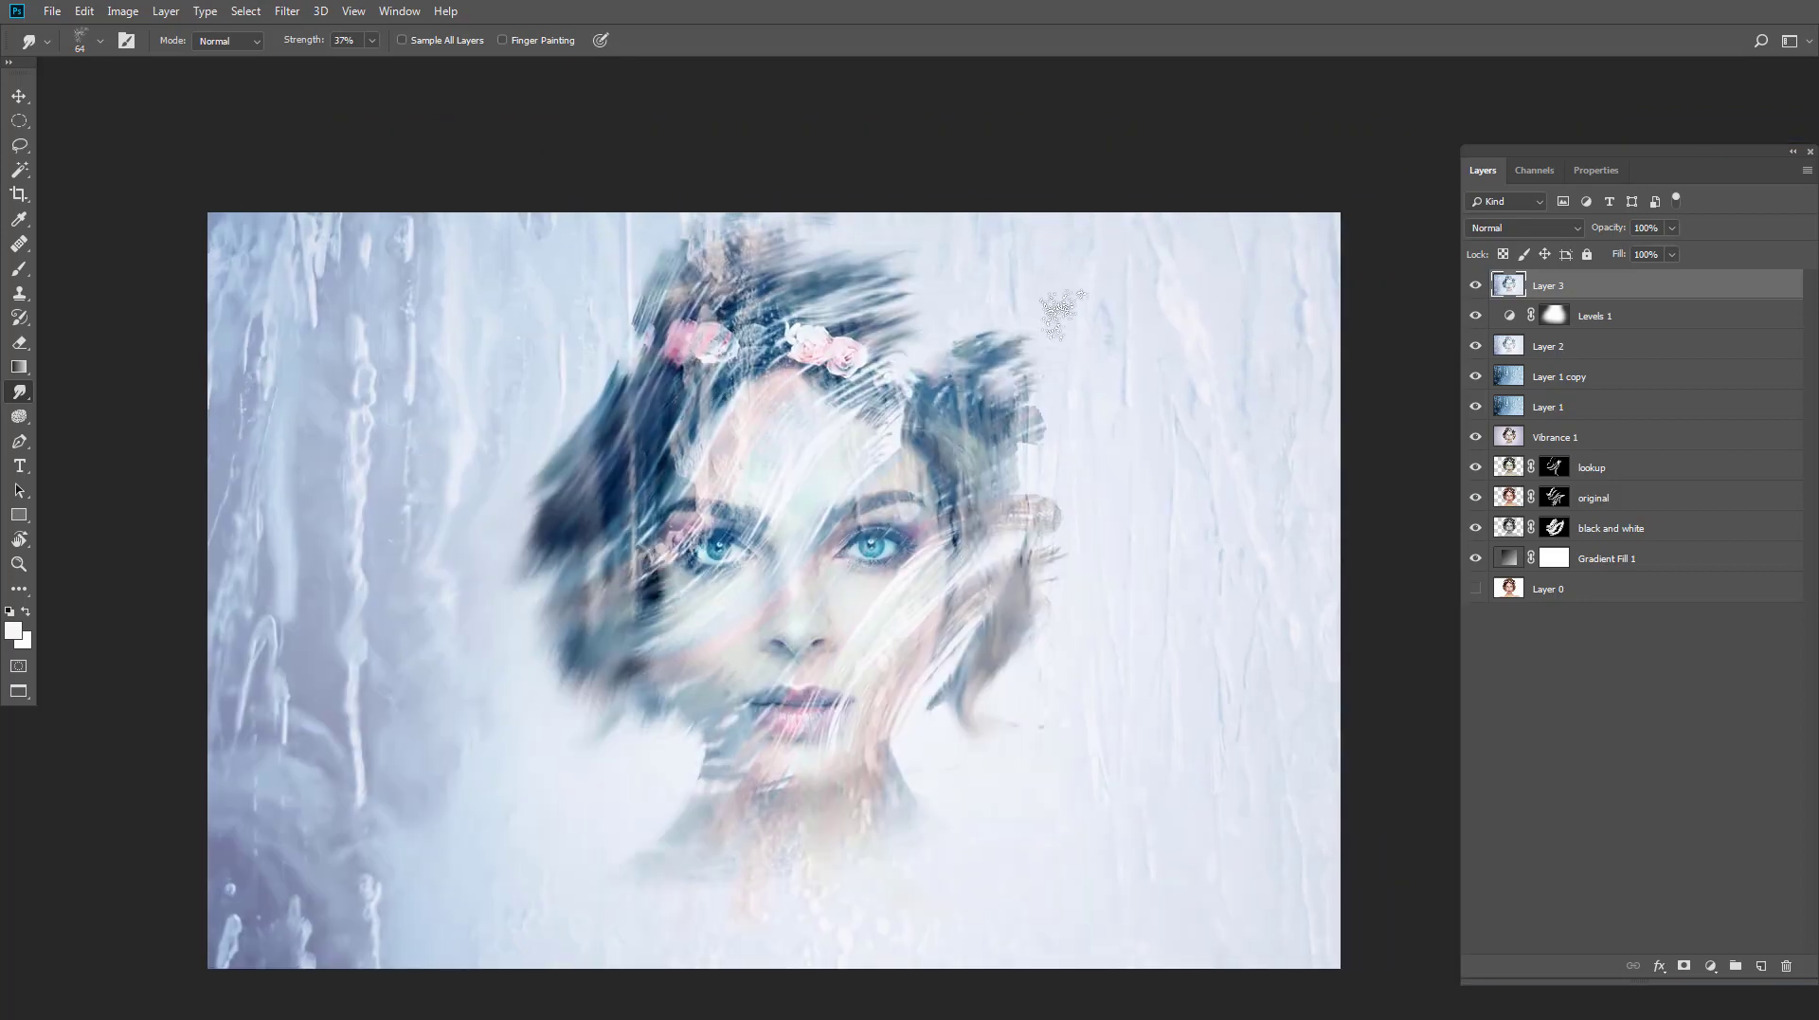
scroll(1039, 730, down, 2)
scroll(867, 747, up, 4)
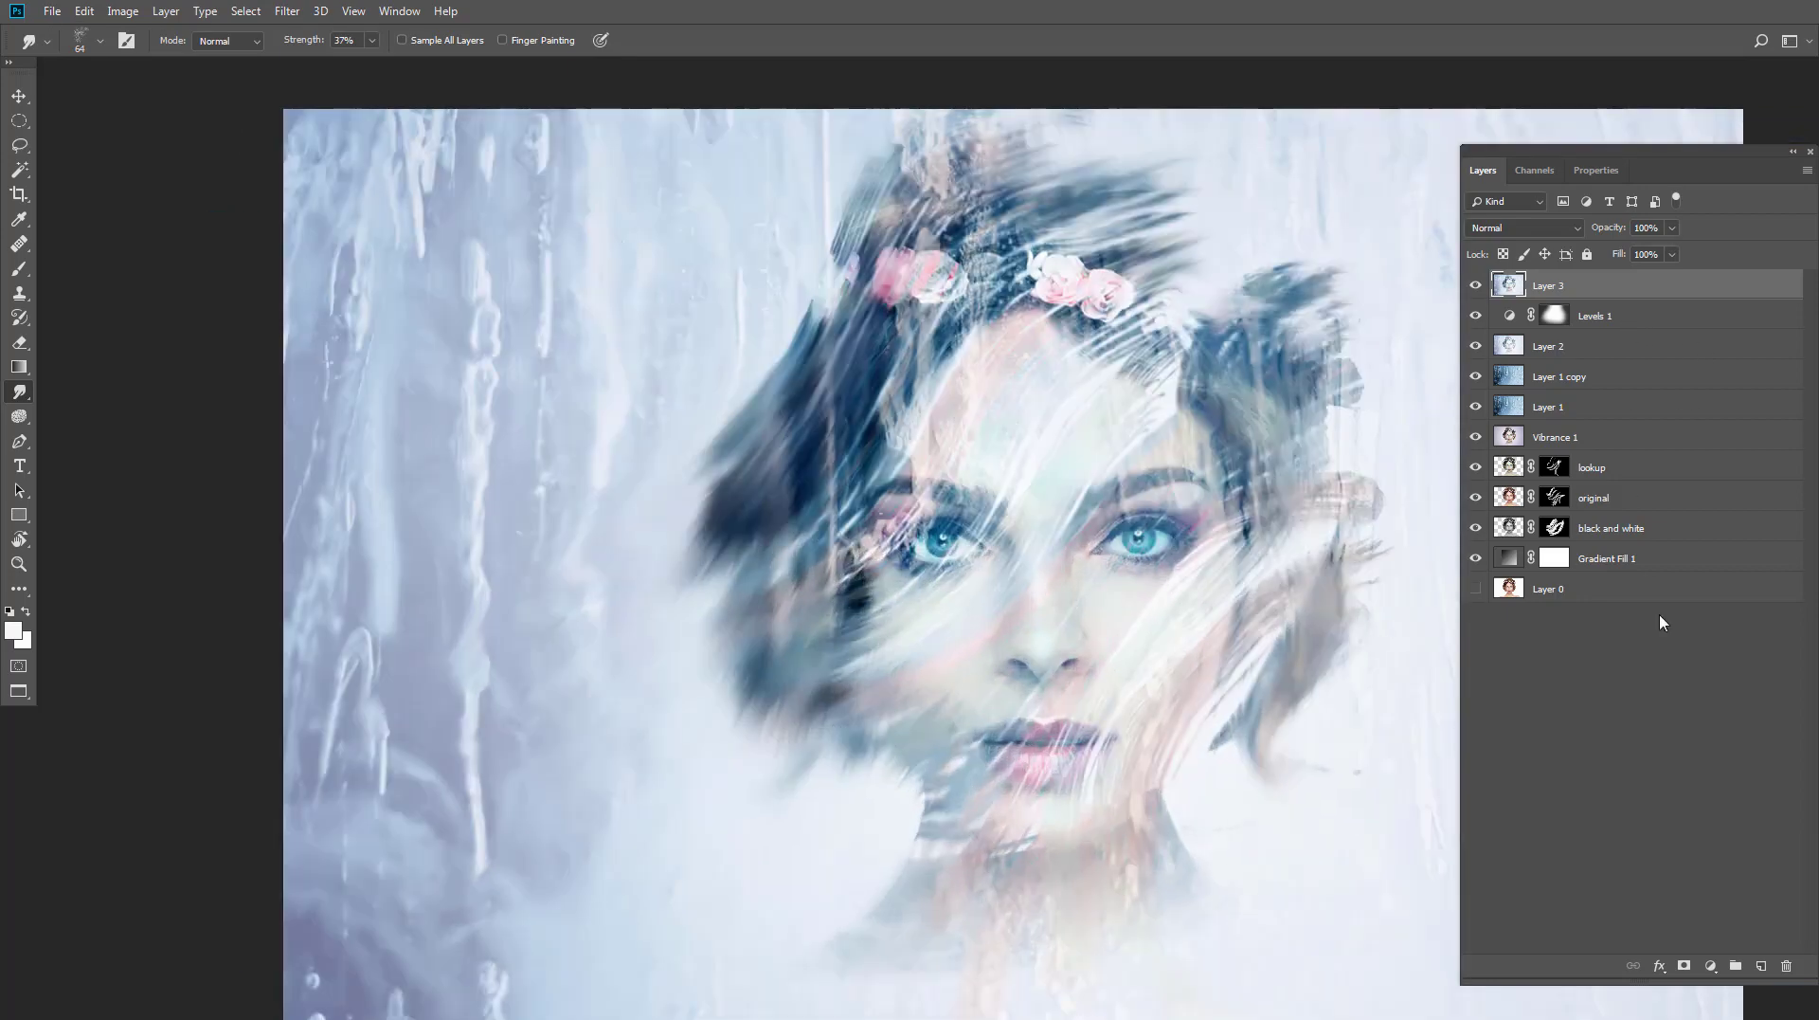
Step: Add a white layer mask to Layer 3 and switch to the Brush tool
click(1683, 965)
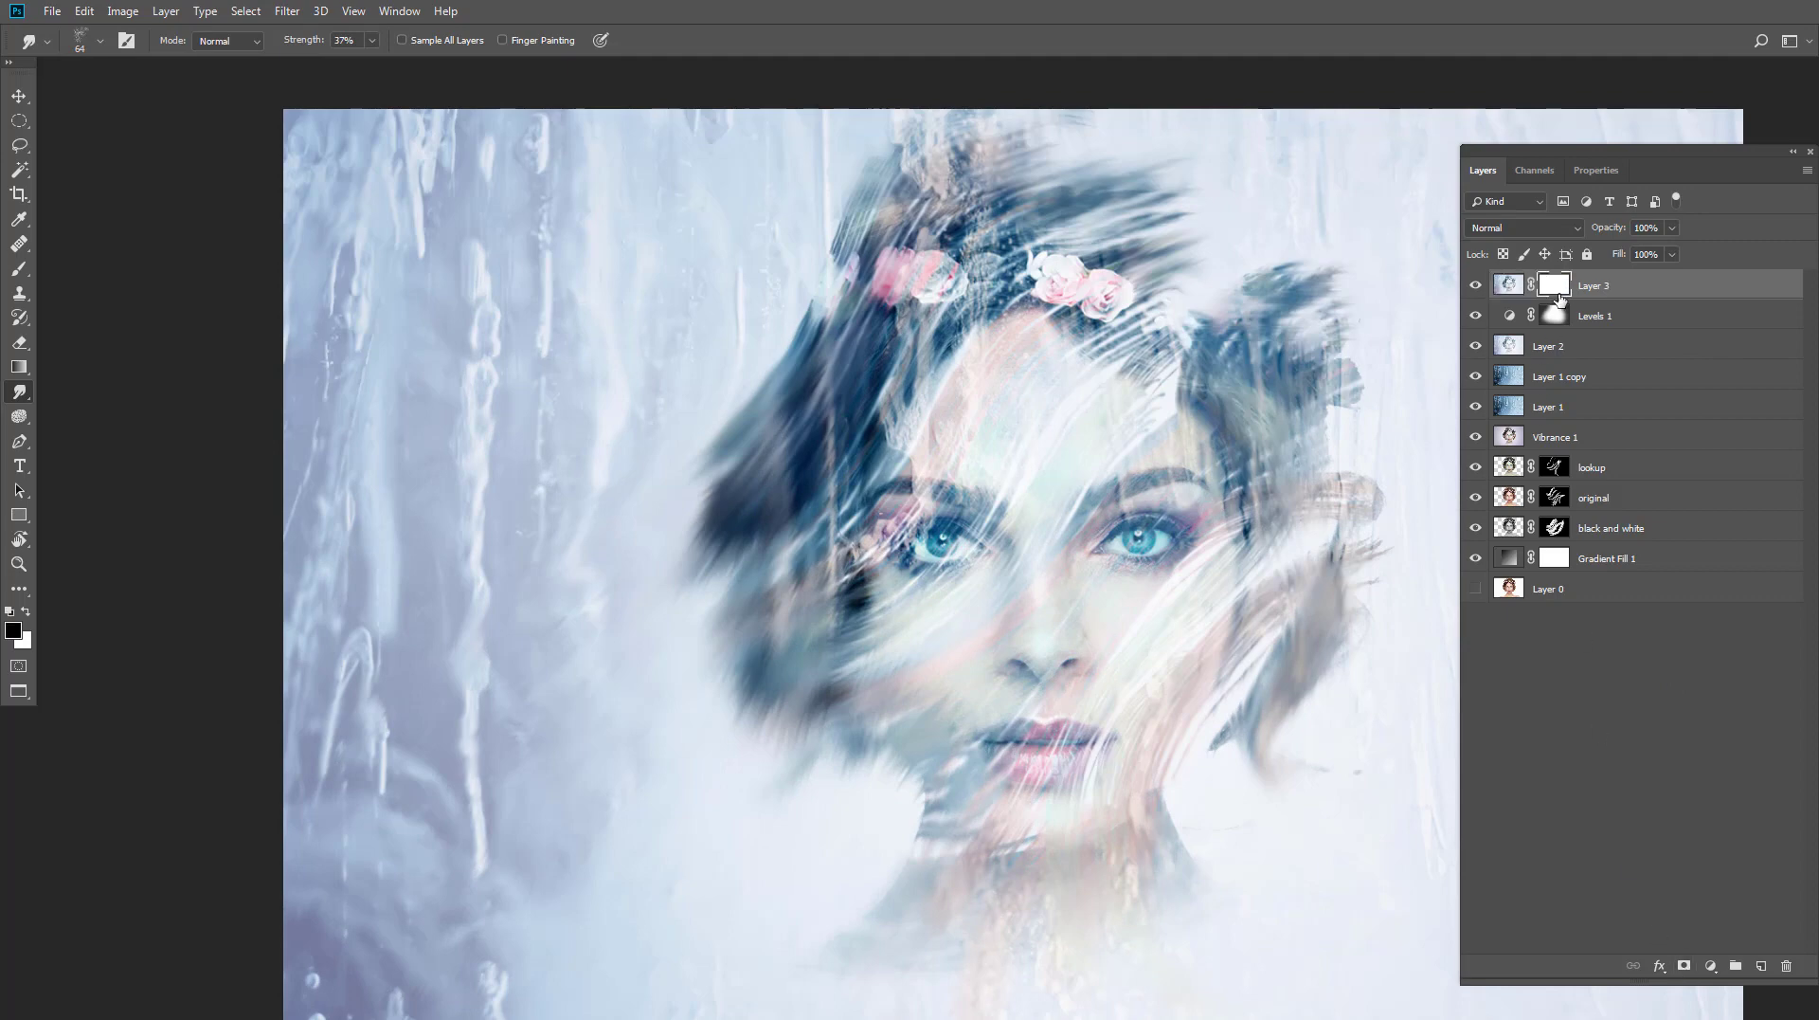
click(19, 268)
scroll(987, 569, up, 1)
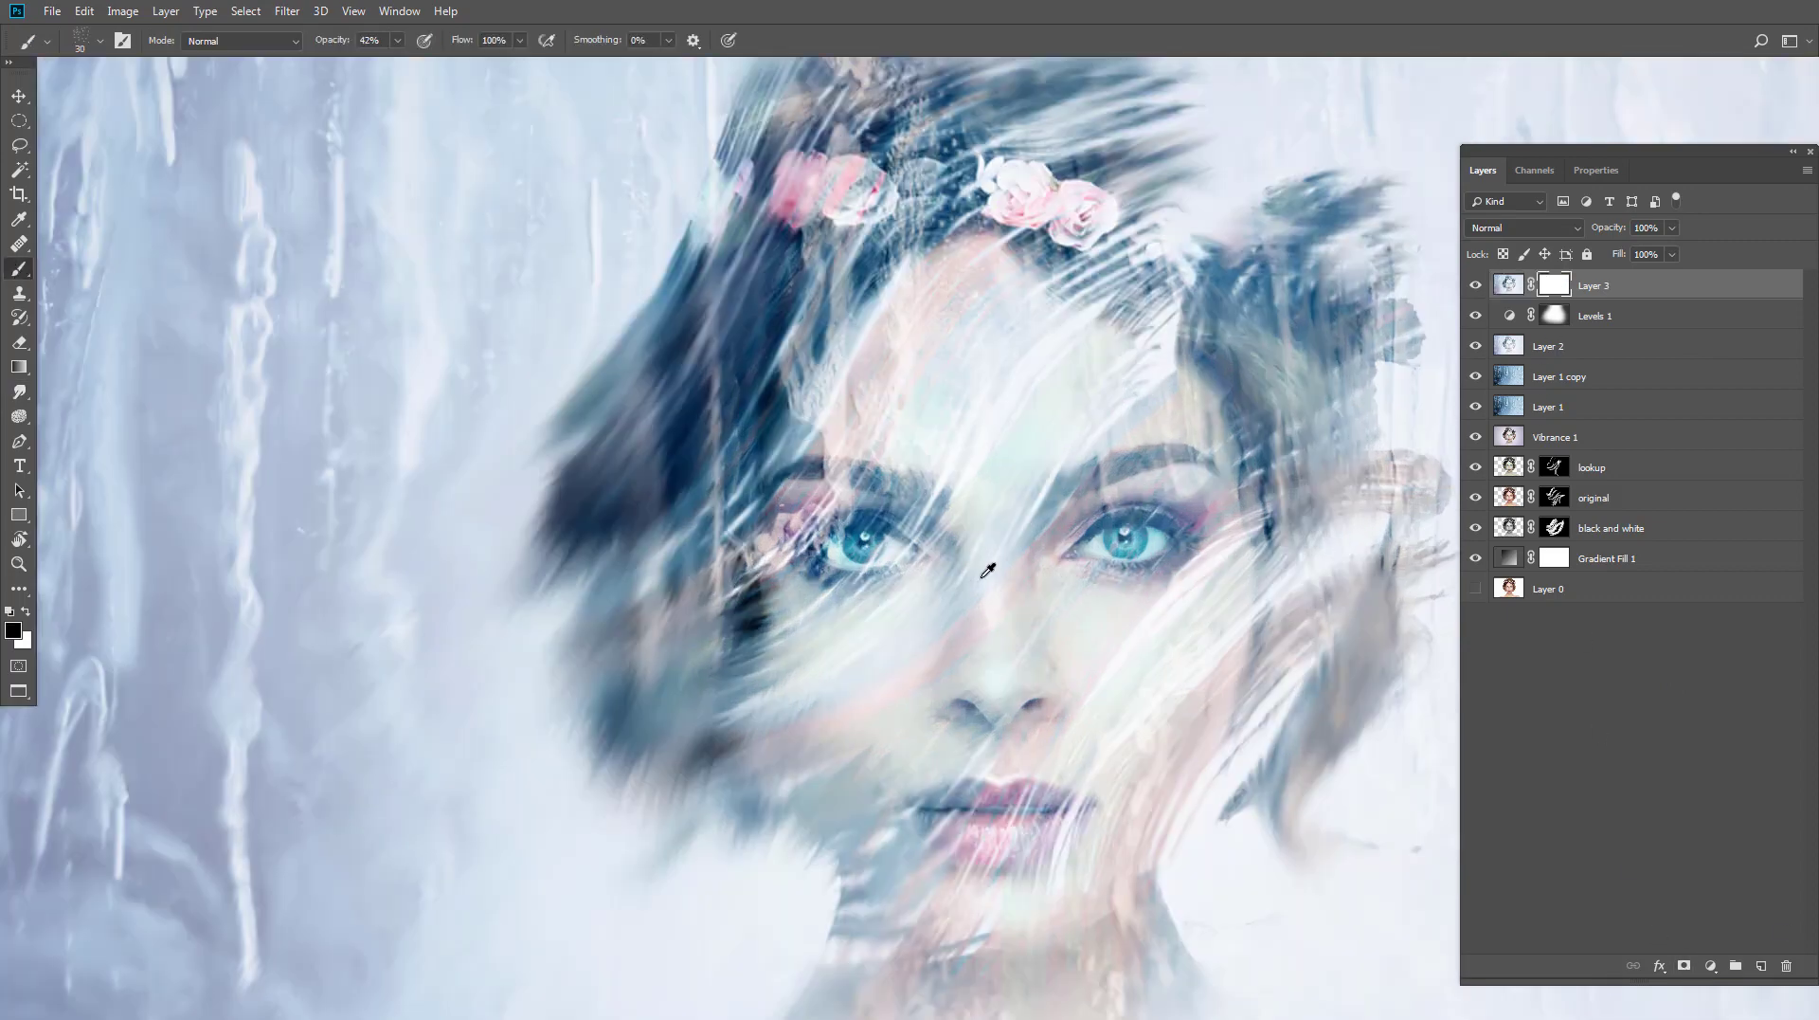
scroll(827, 787, up, 1)
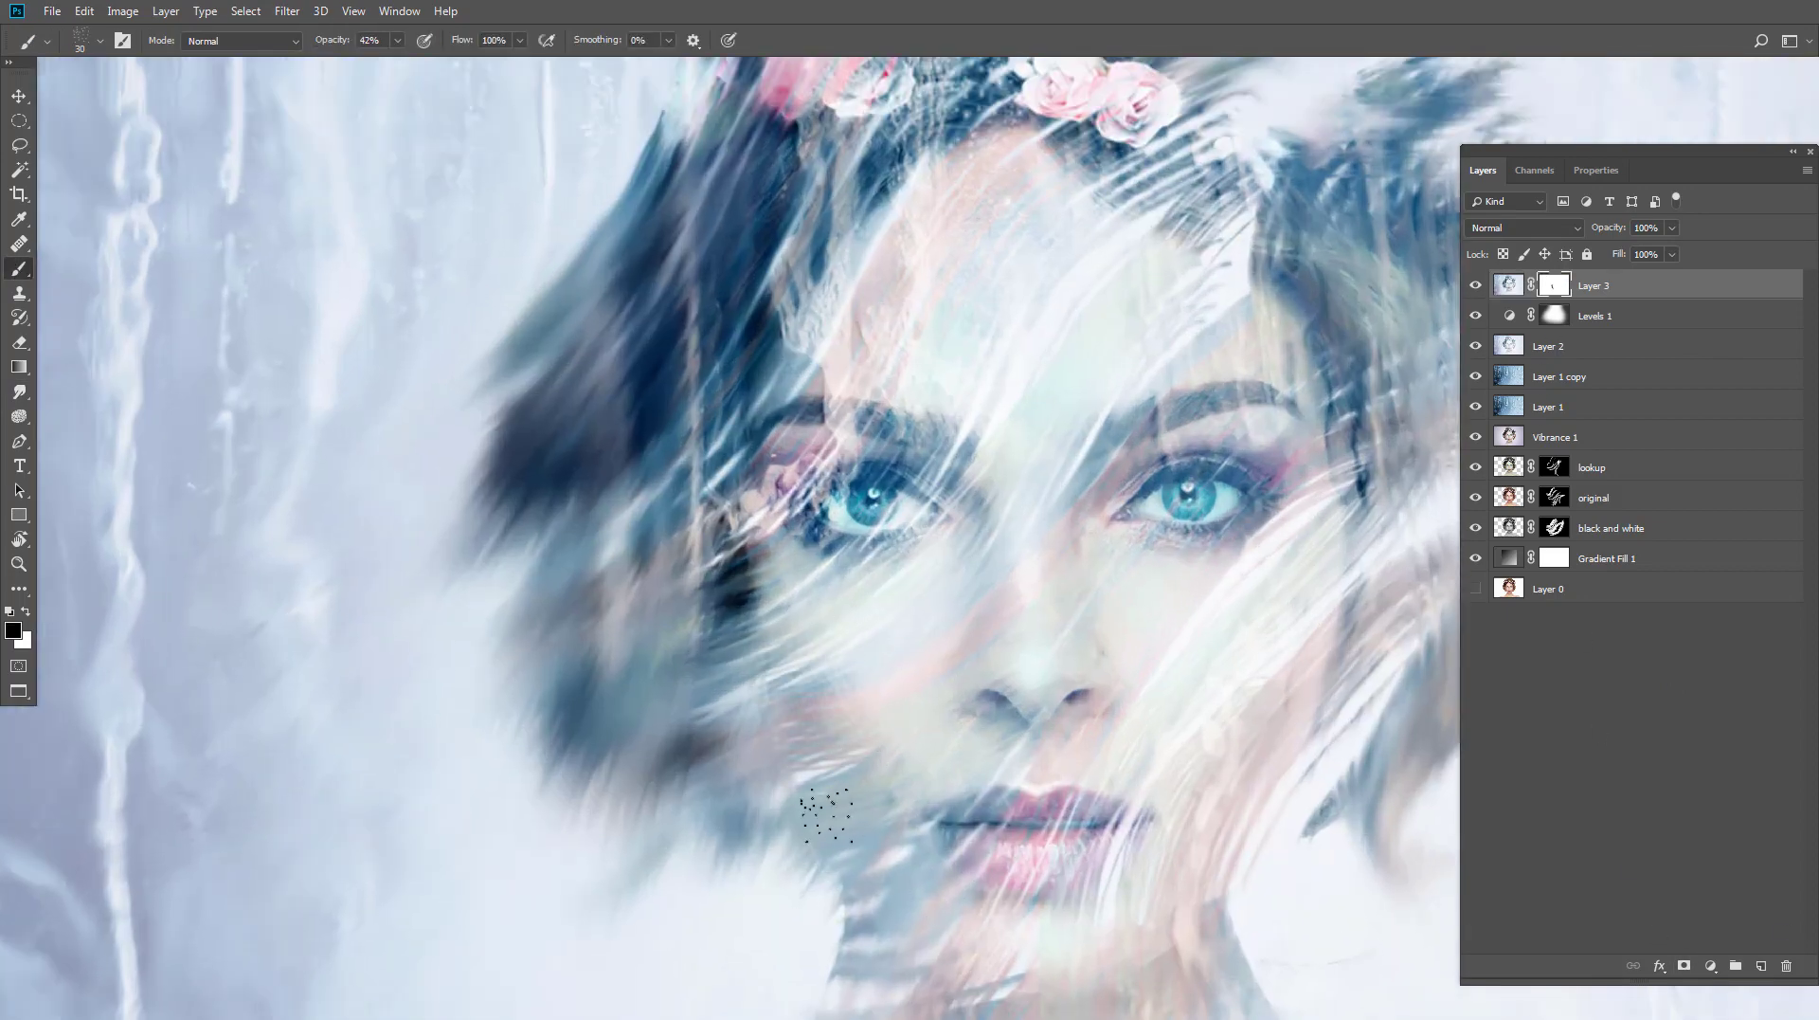
scroll(837, 493, down, 1)
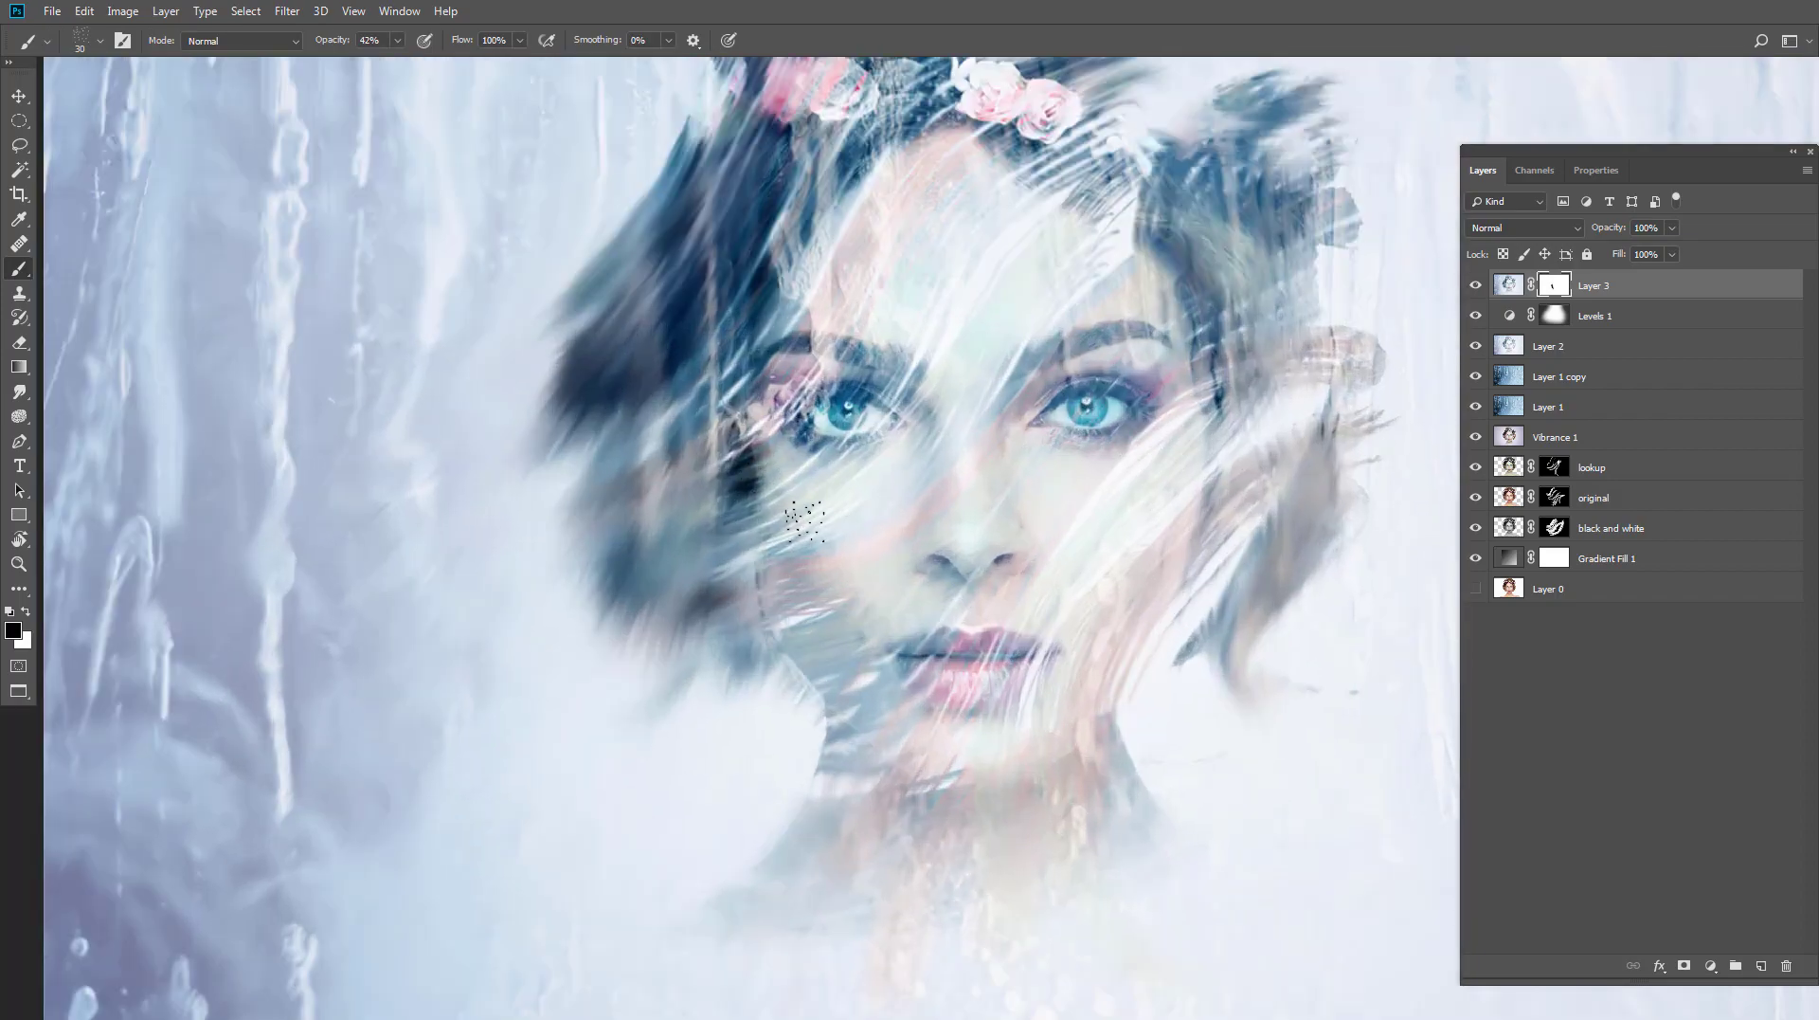
Step: Collapse the Dispersion brushes folder and choose the soft 600 px round brush preset
right_click(812, 475)
scroll(882, 759, up, 2)
click(836, 709)
click(960, 442)
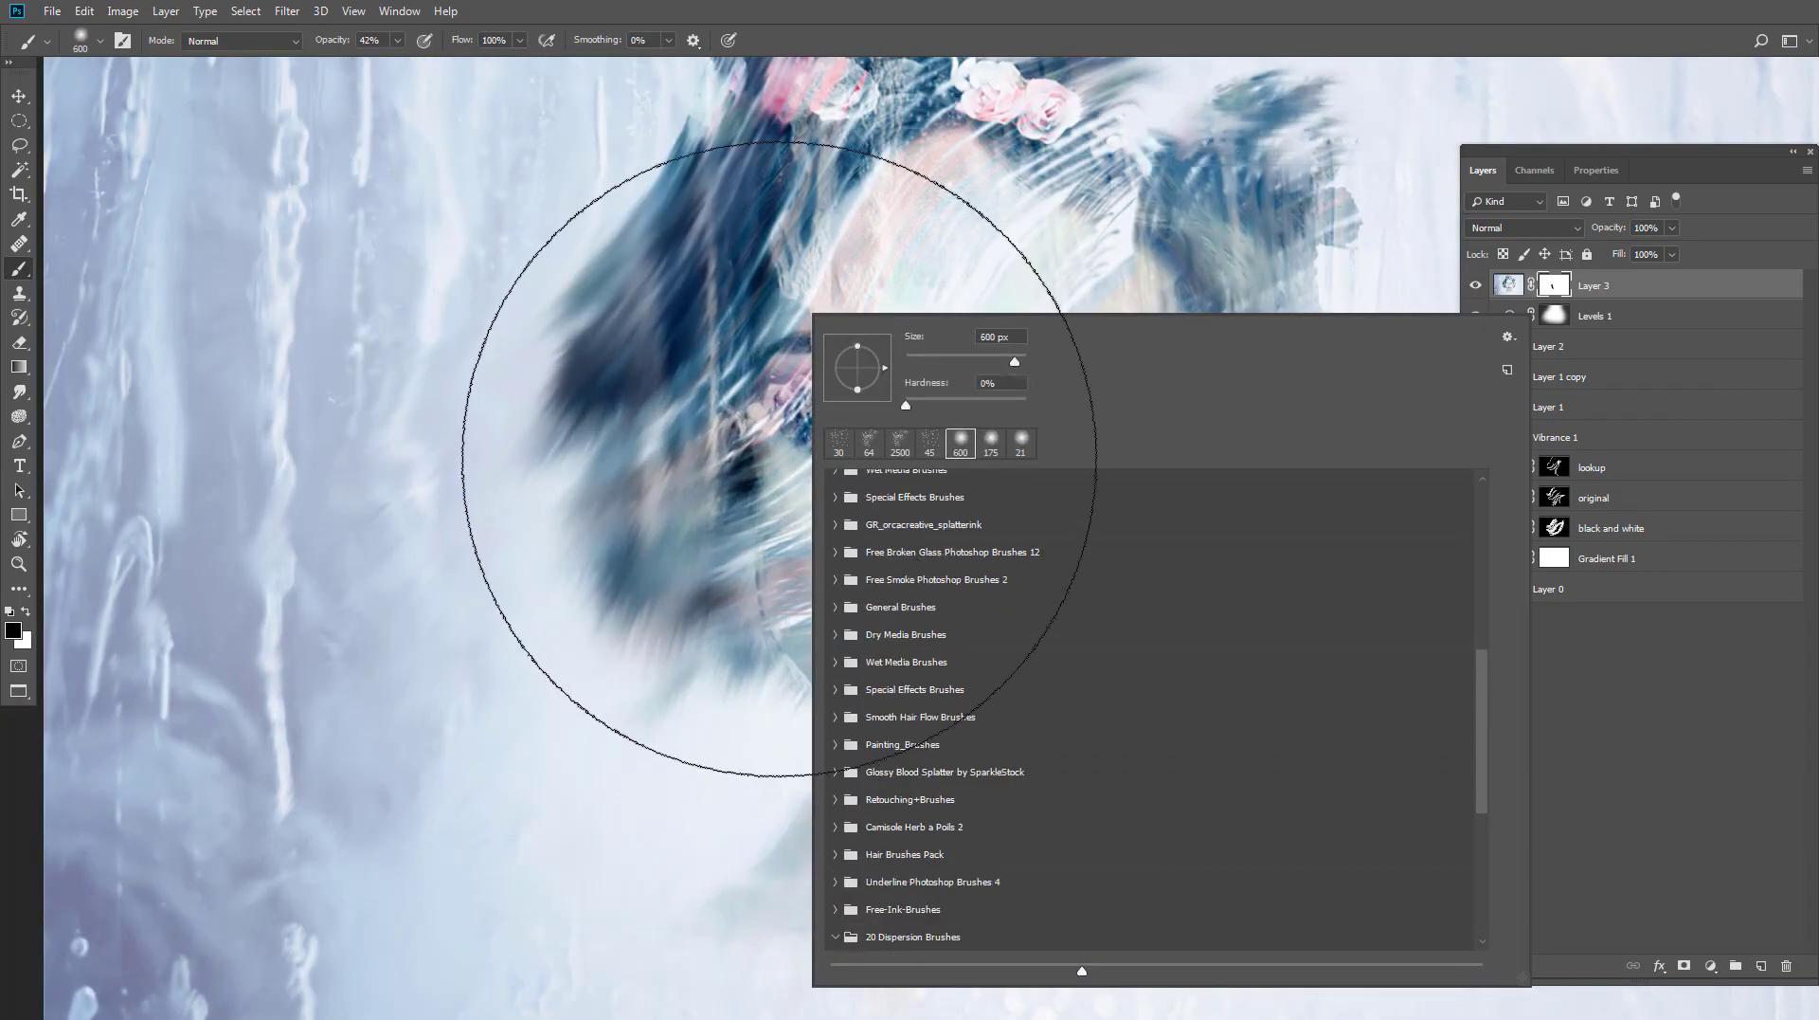
click(723, 407)
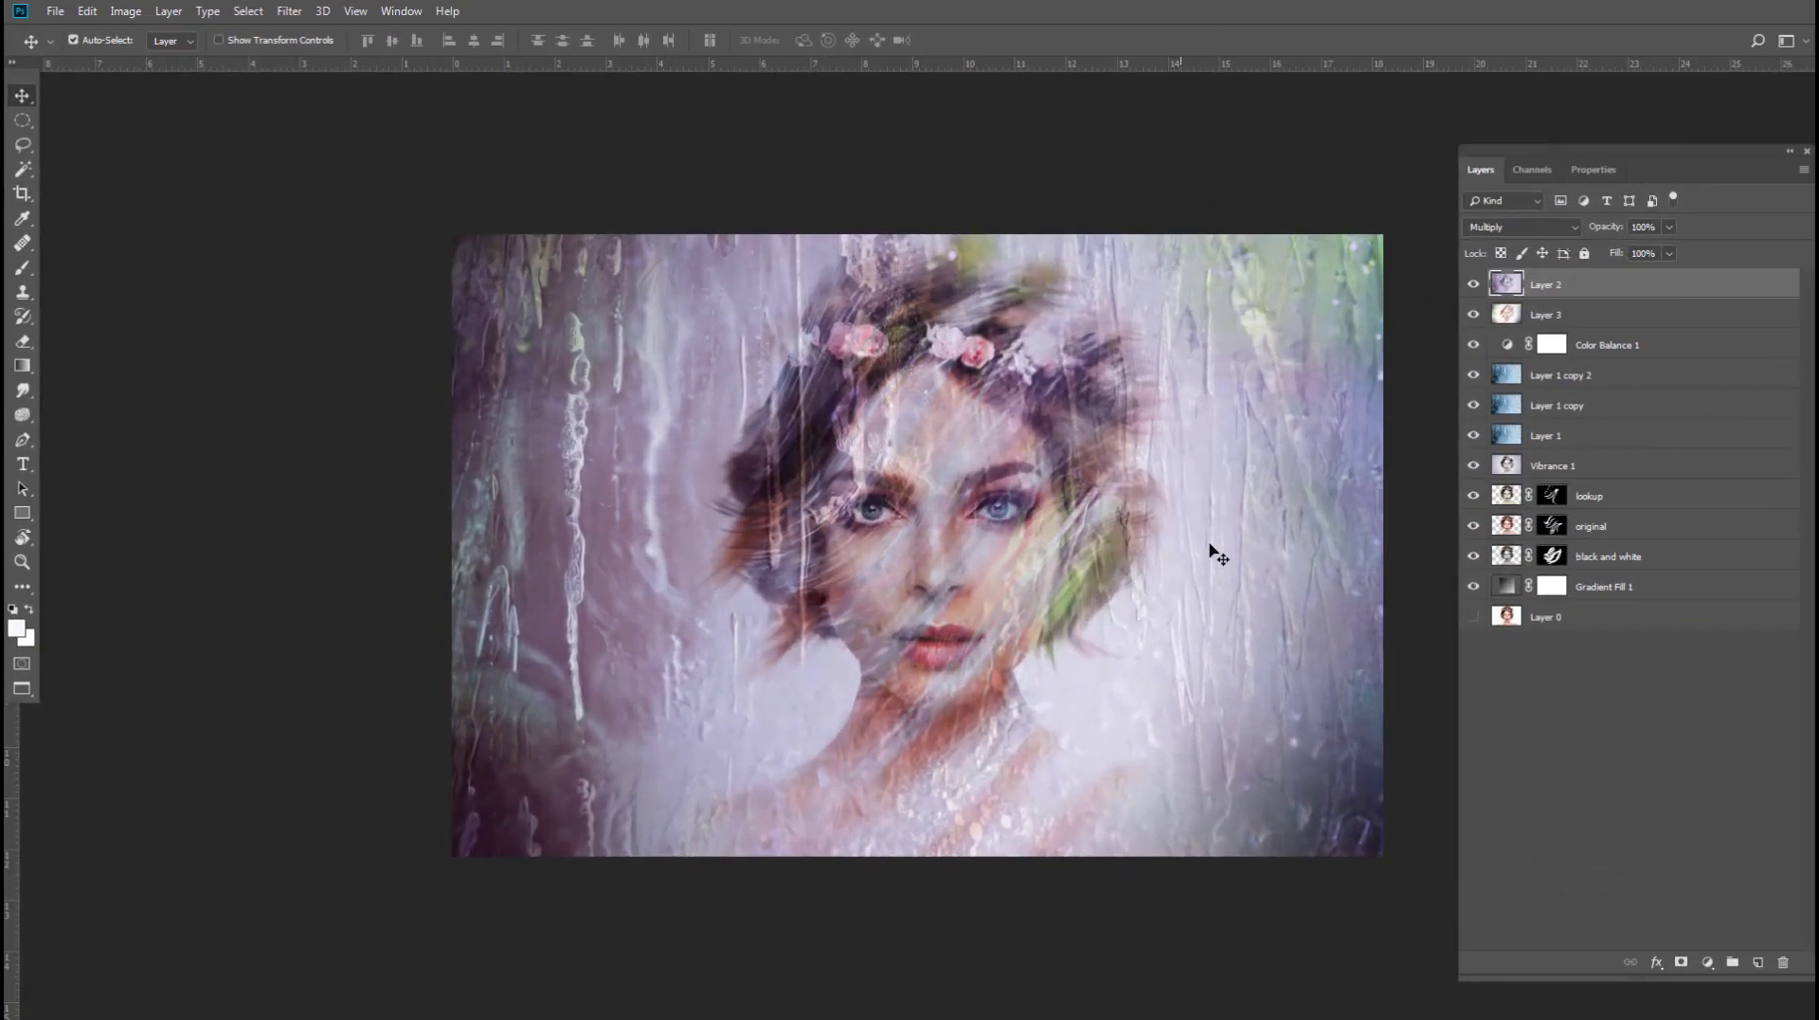
Step: Apply a Gaussian Blur, then a High Pass filter of about 3 px to Layer 2
click(289, 10)
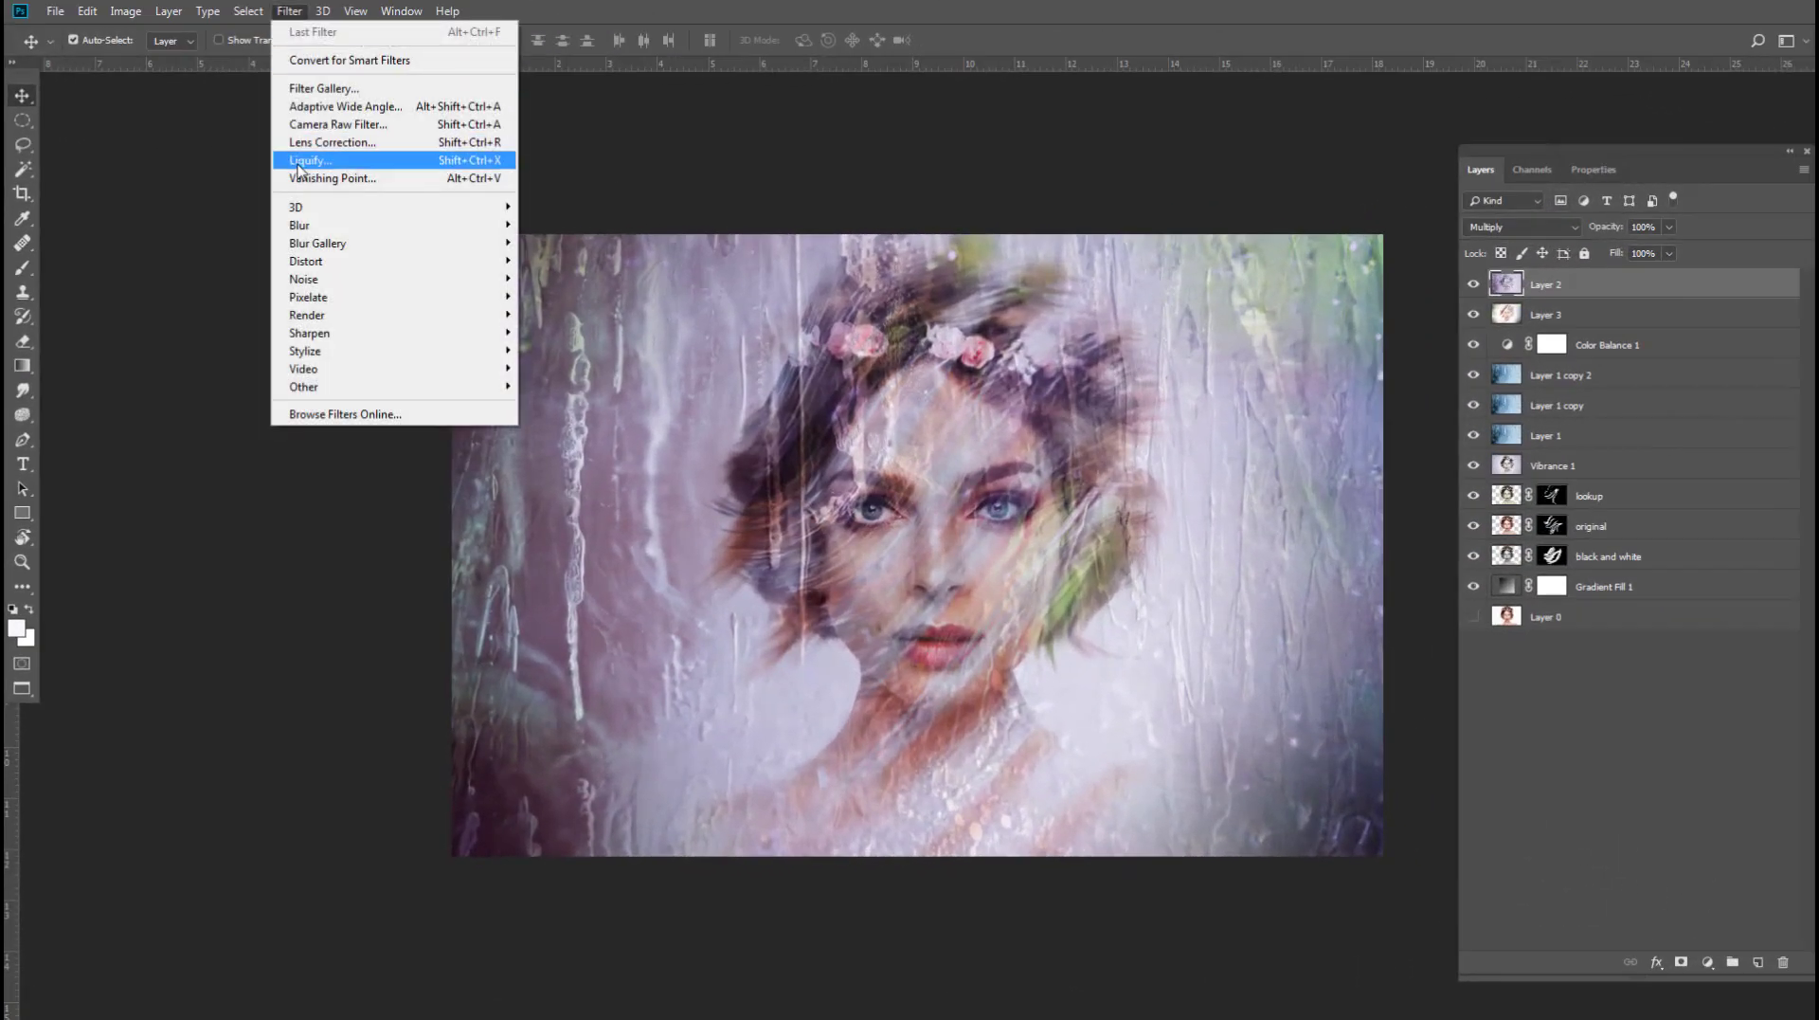
click(564, 296)
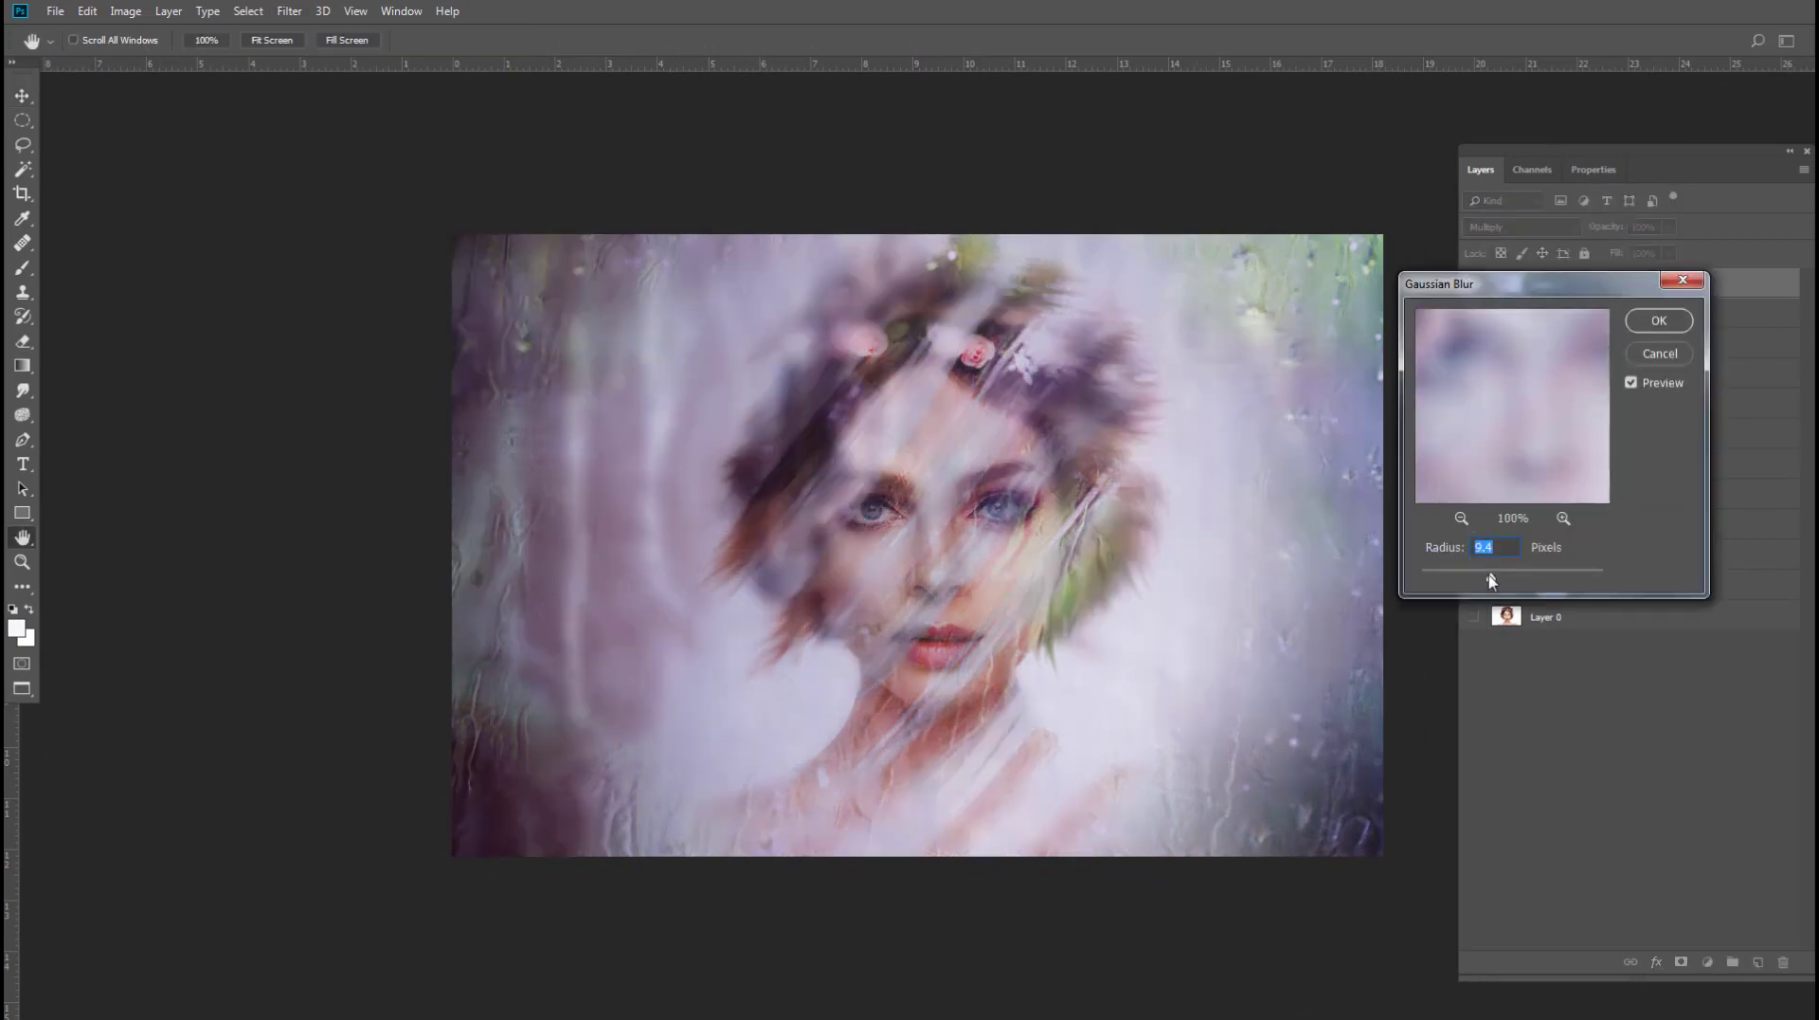
click(1658, 321)
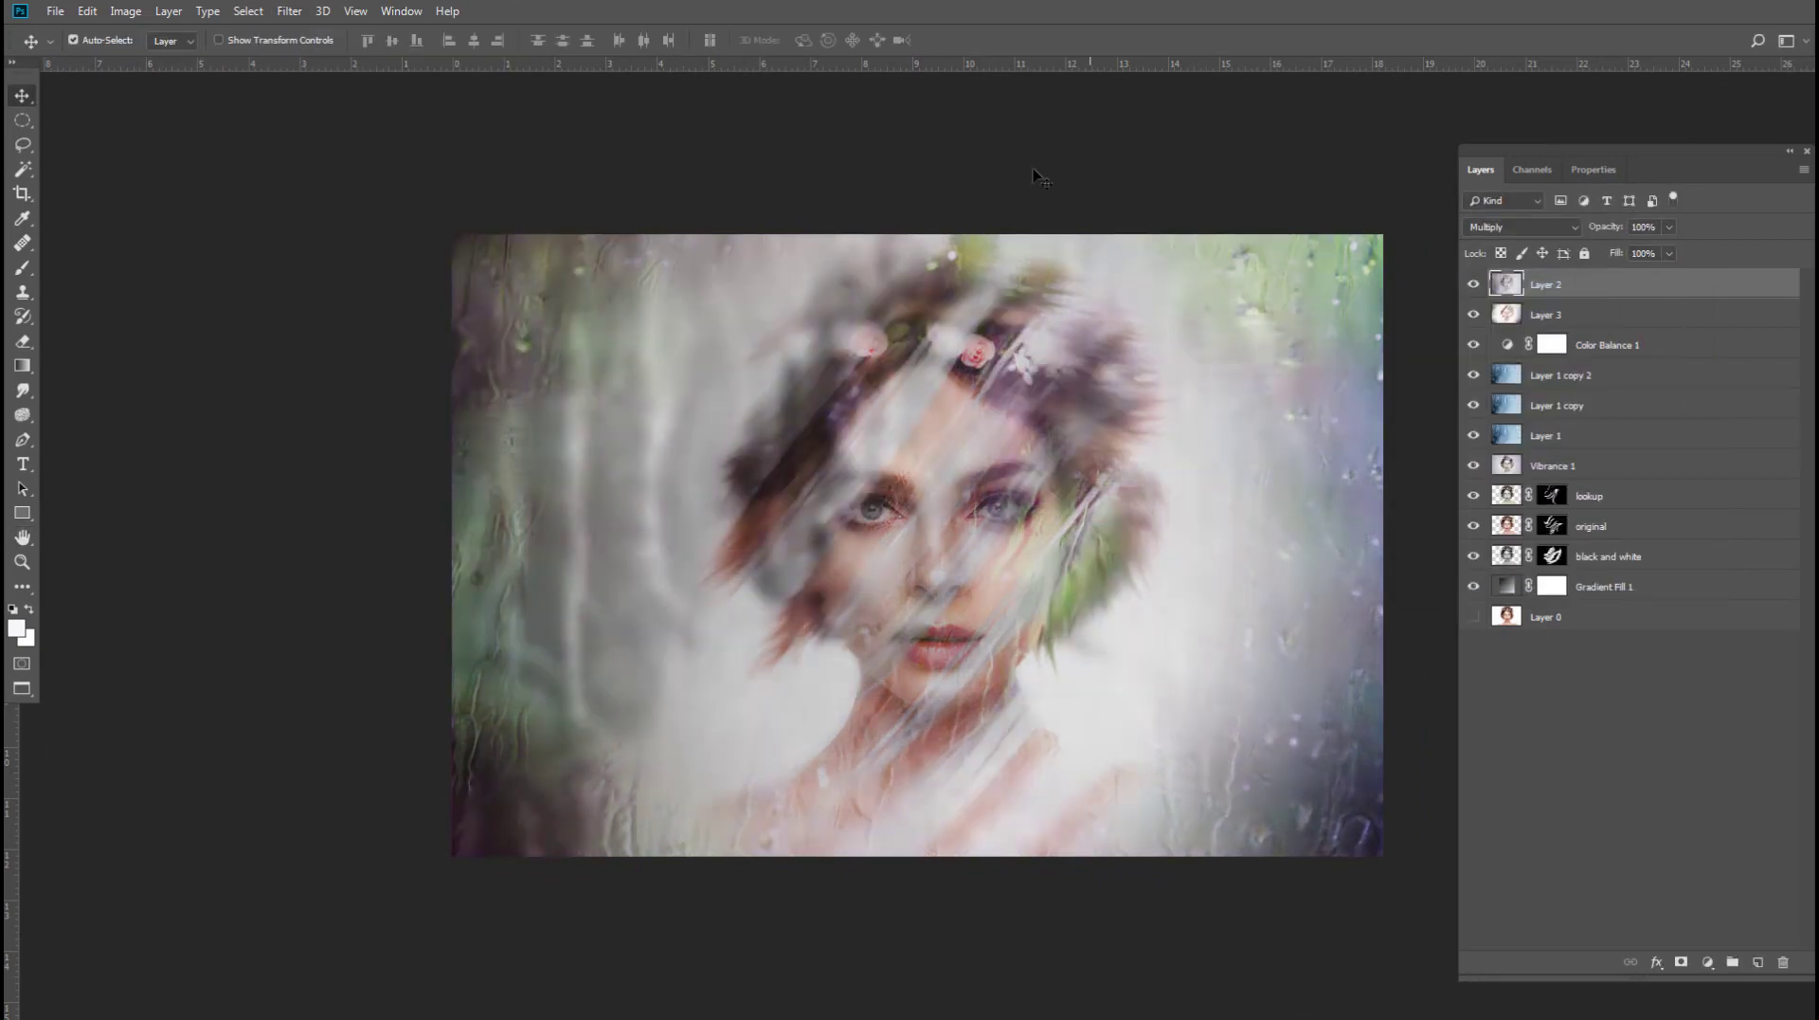
click(294, 14)
click(568, 404)
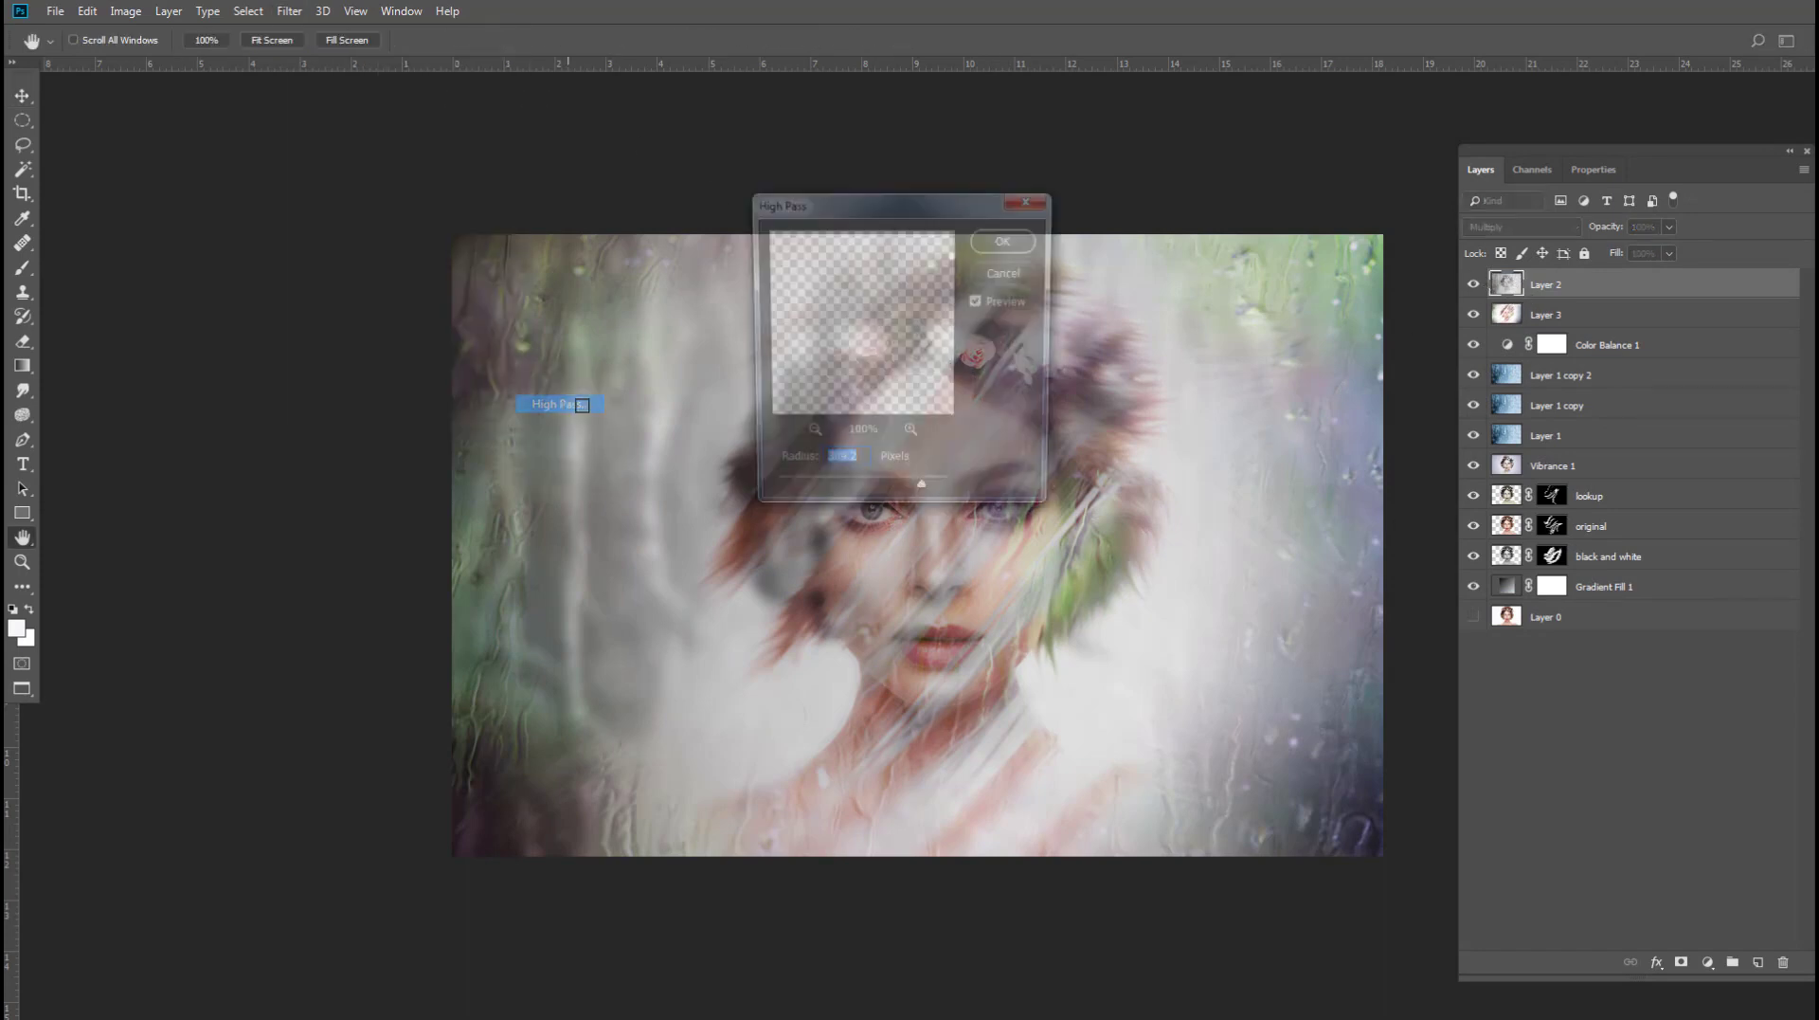
drag(921, 490, 800, 493)
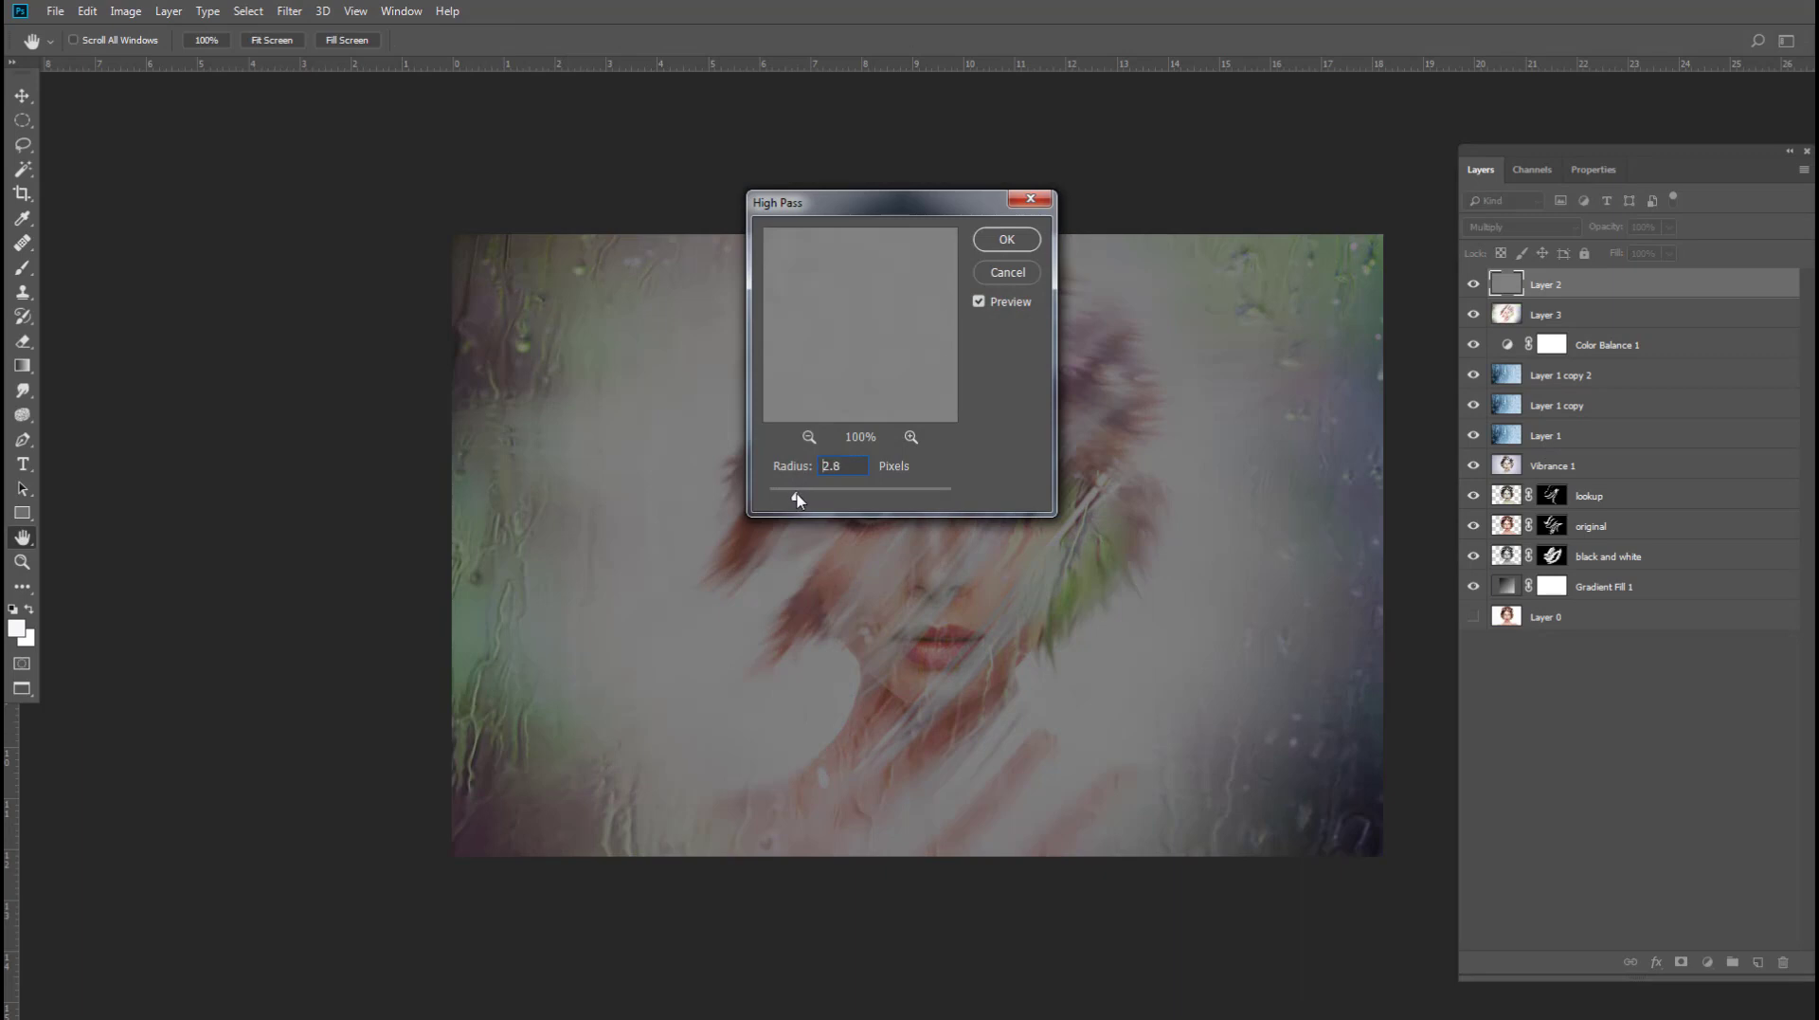
click(1007, 240)
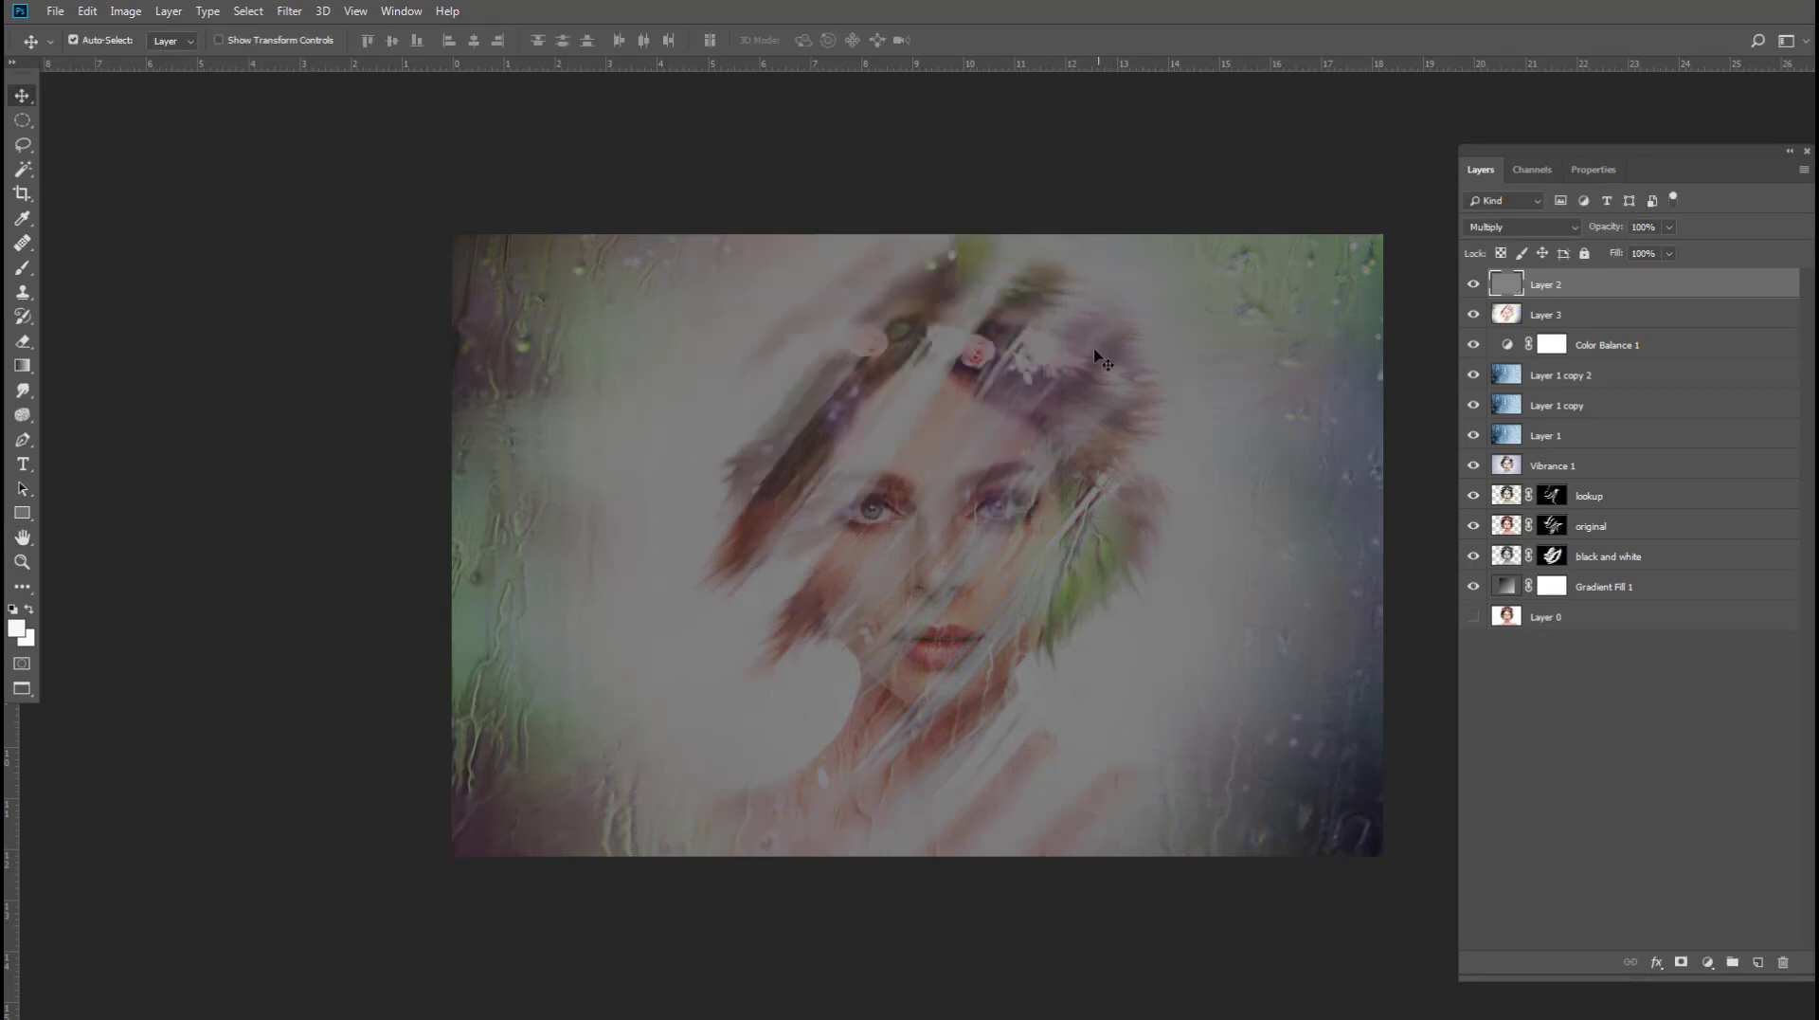
Step: Set Layer 2 to Overlay blending at 47% opacity
click(1516, 227)
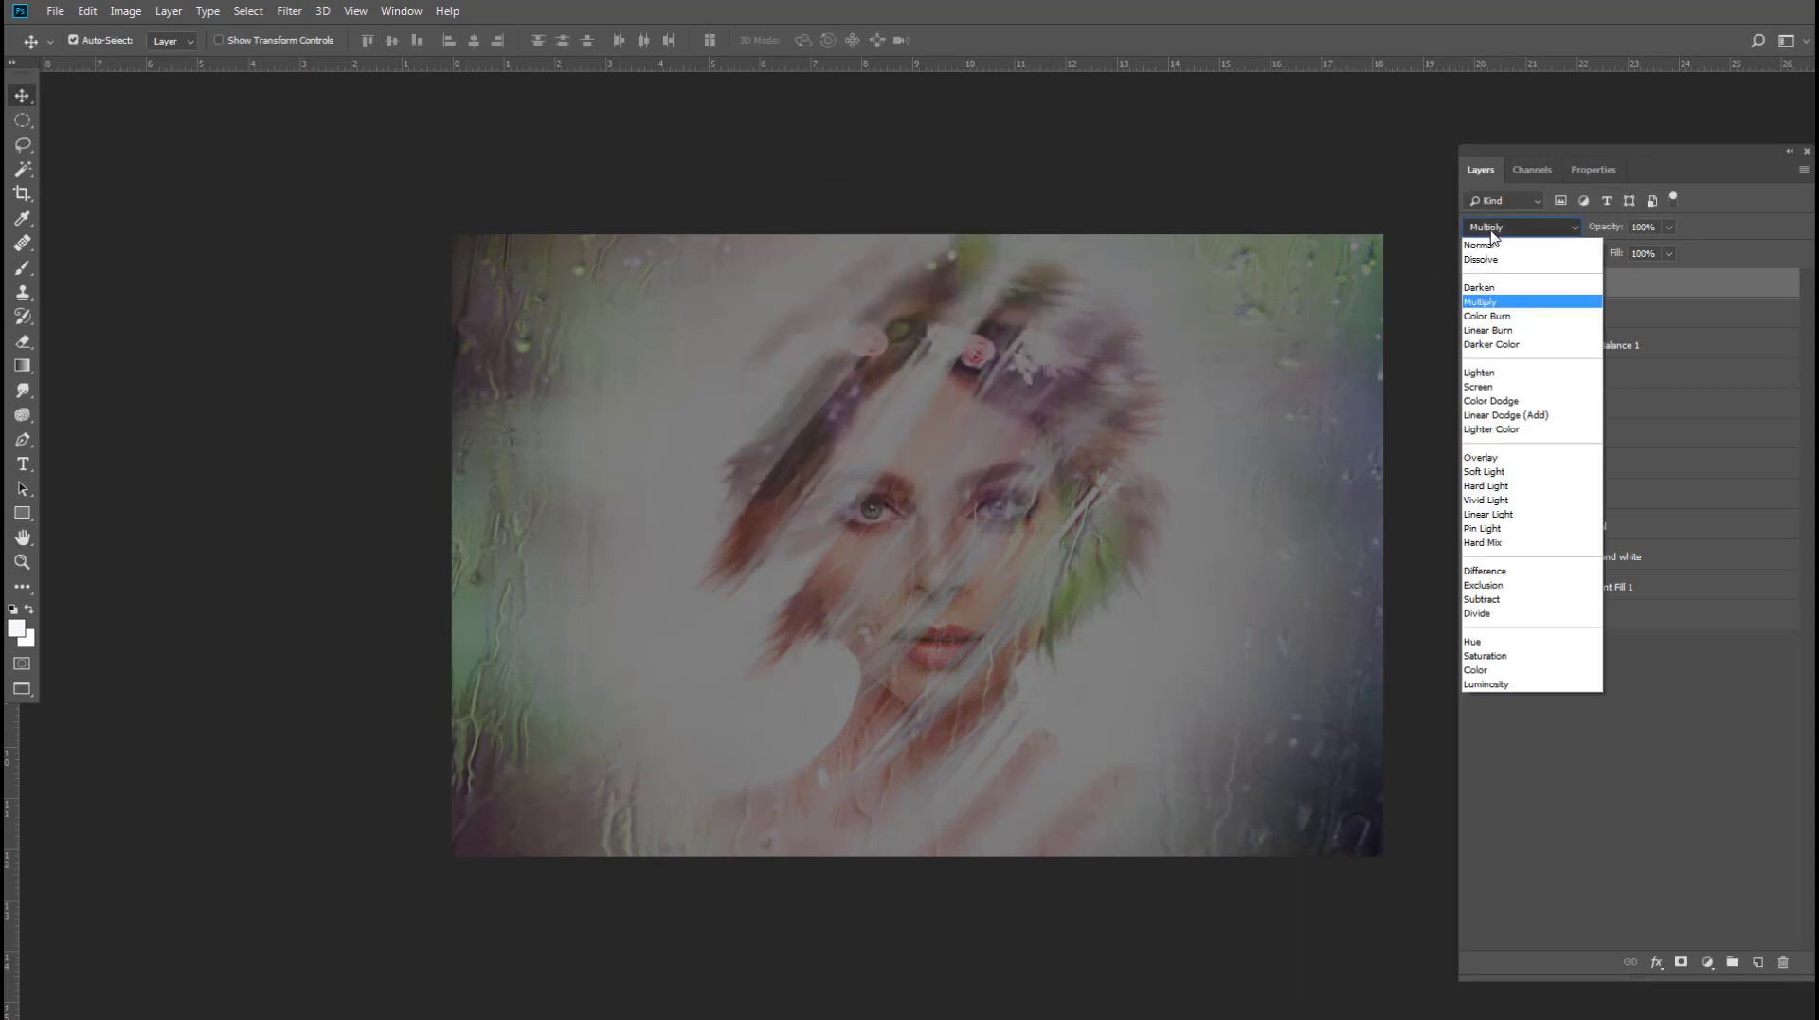
click(1485, 462)
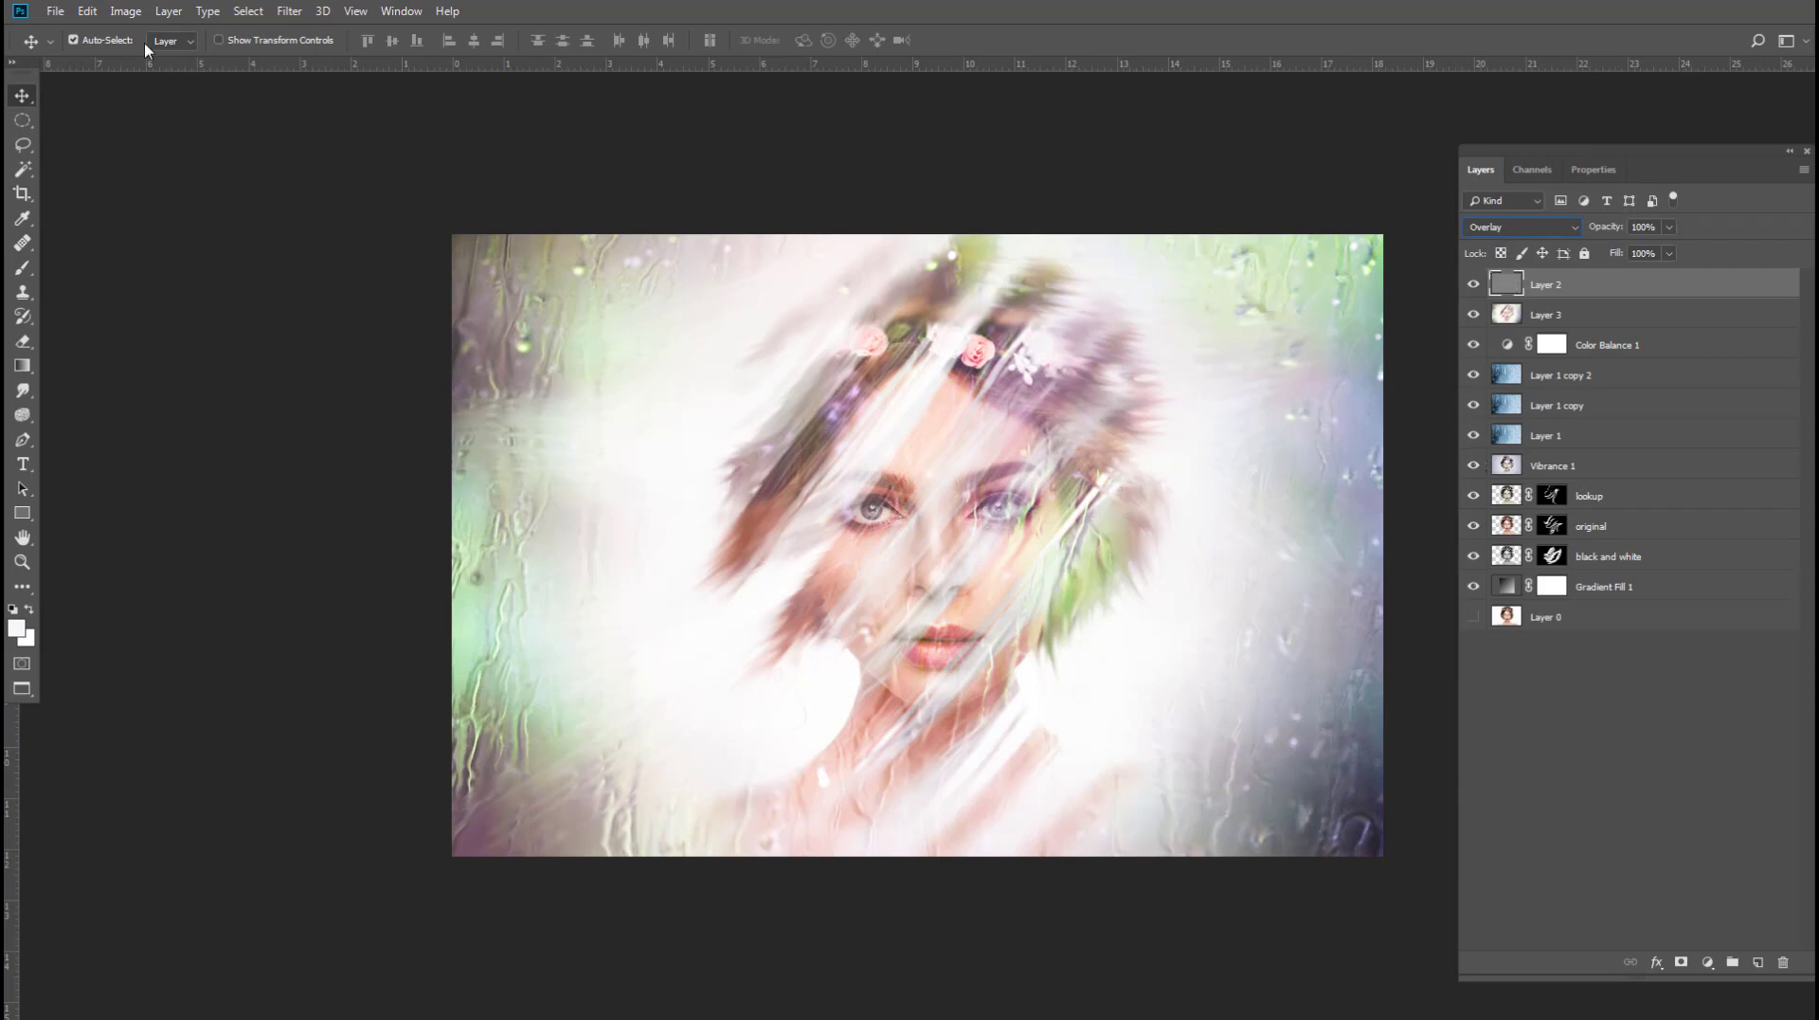
click(126, 11)
click(362, 275)
click(1472, 288)
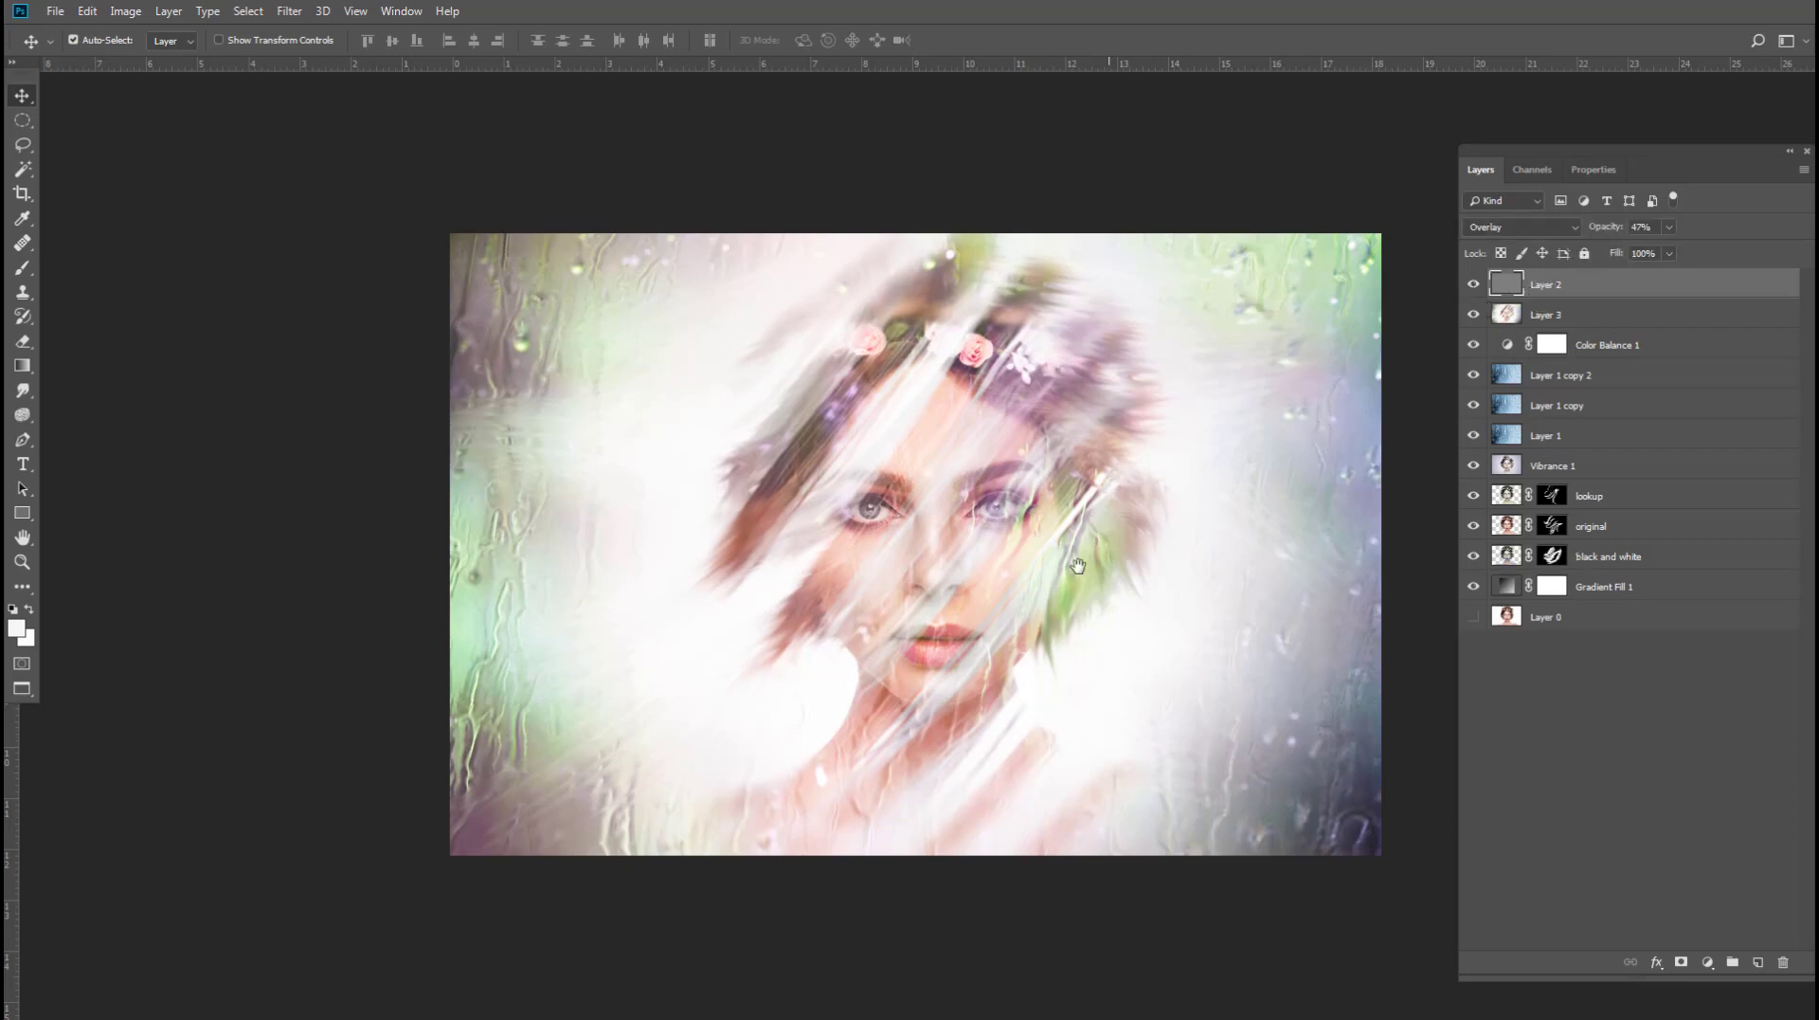
scroll(1293, 617, down, 1)
Step: Add a Color Lookup adjustment layer using the Fuji F125 Kodak 2393 LUT
click(1708, 962)
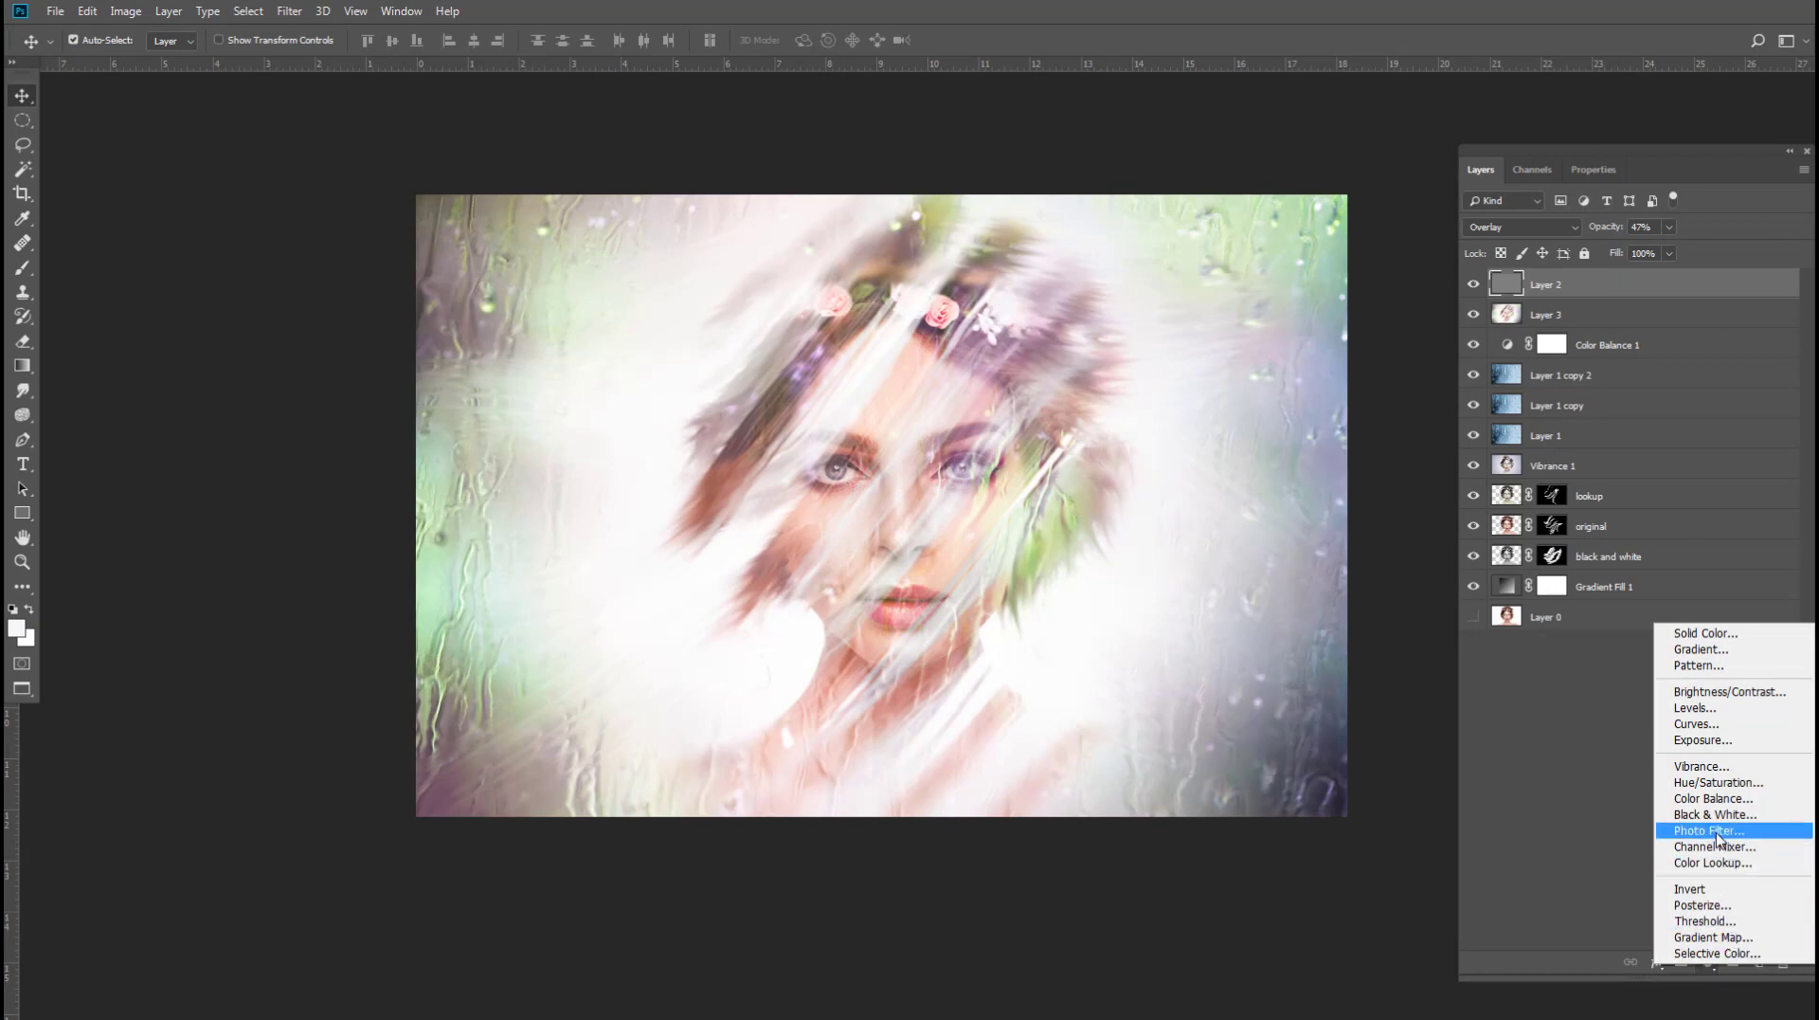
click(1713, 862)
click(1603, 233)
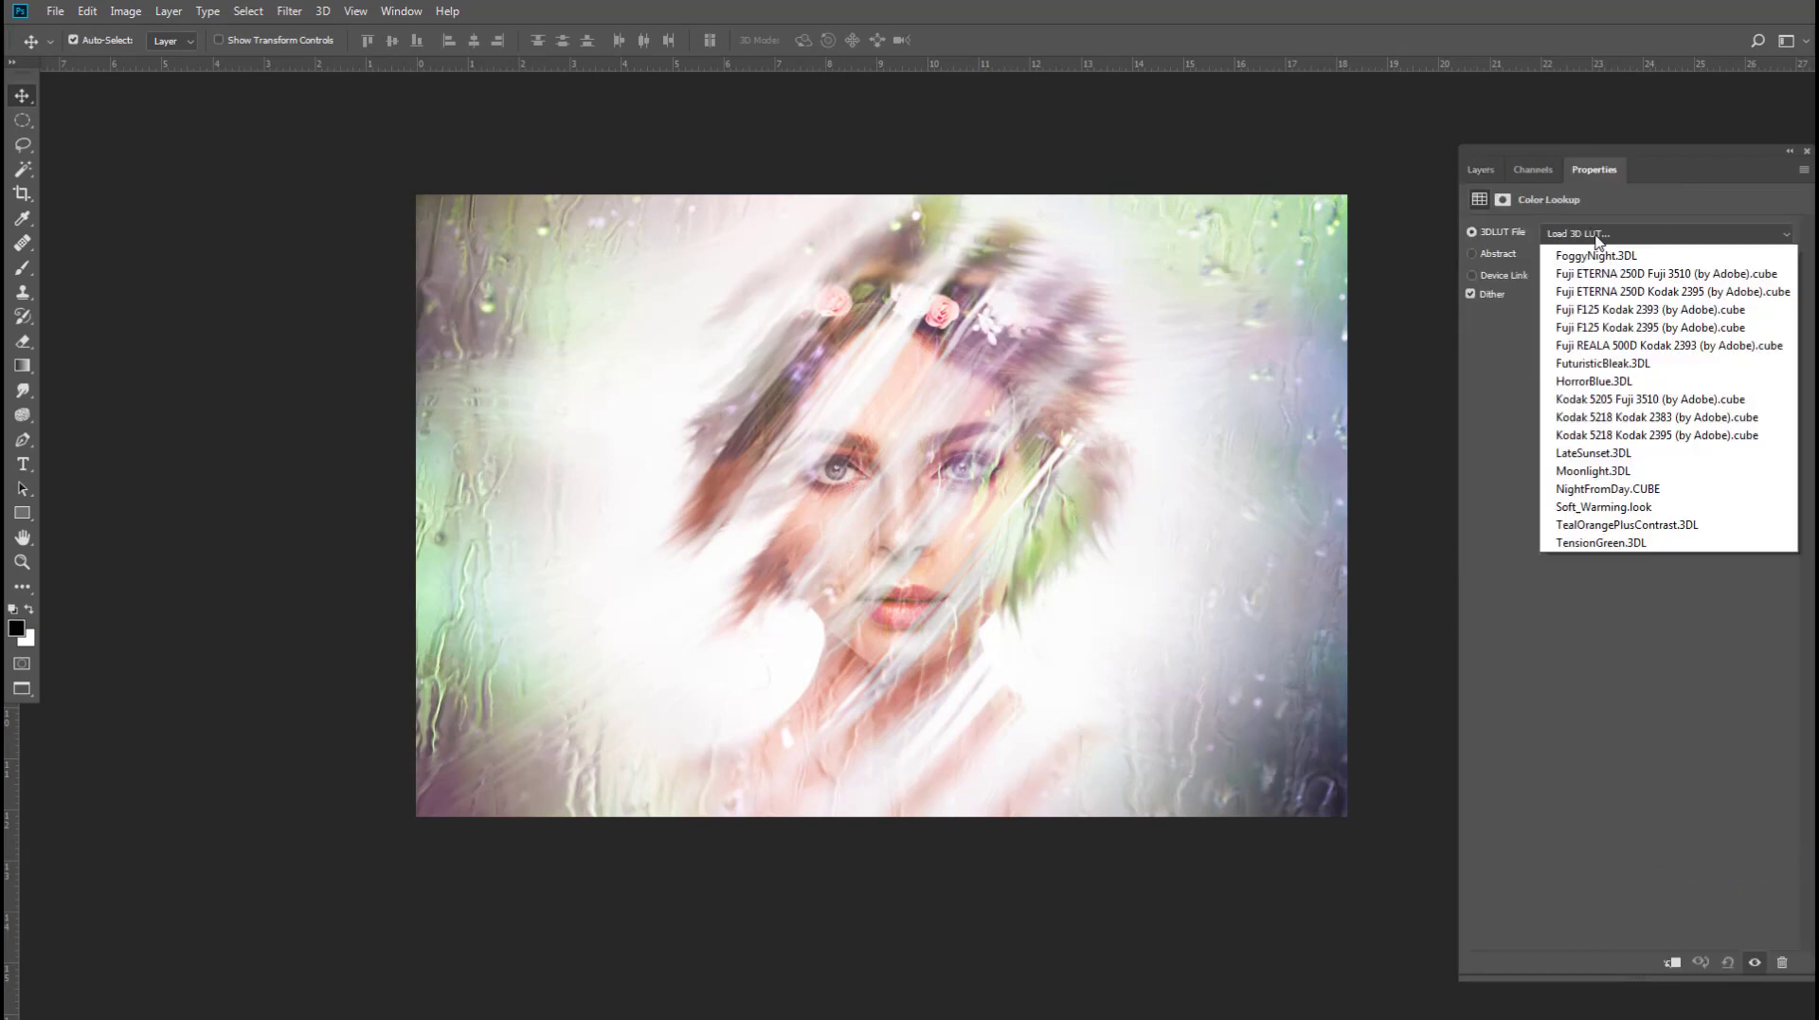
click(1580, 333)
key(Down)
key(Down)
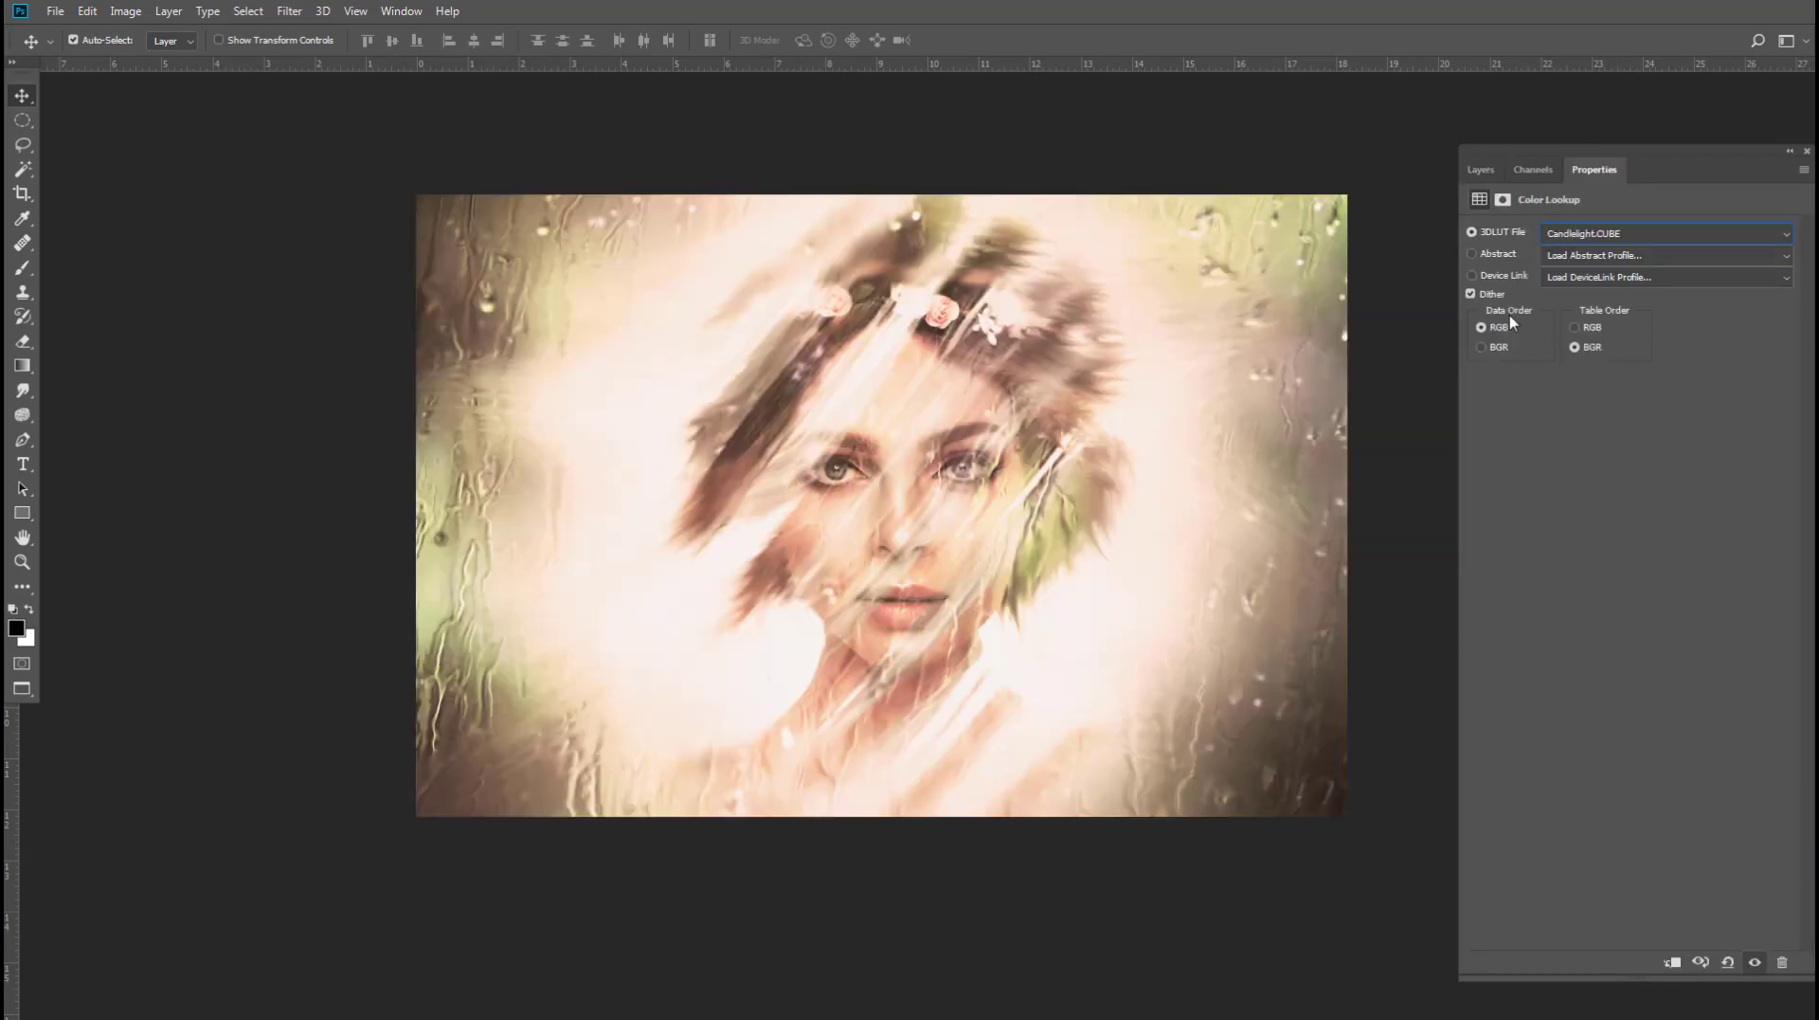
key(Down)
key(Down)
key(Down)
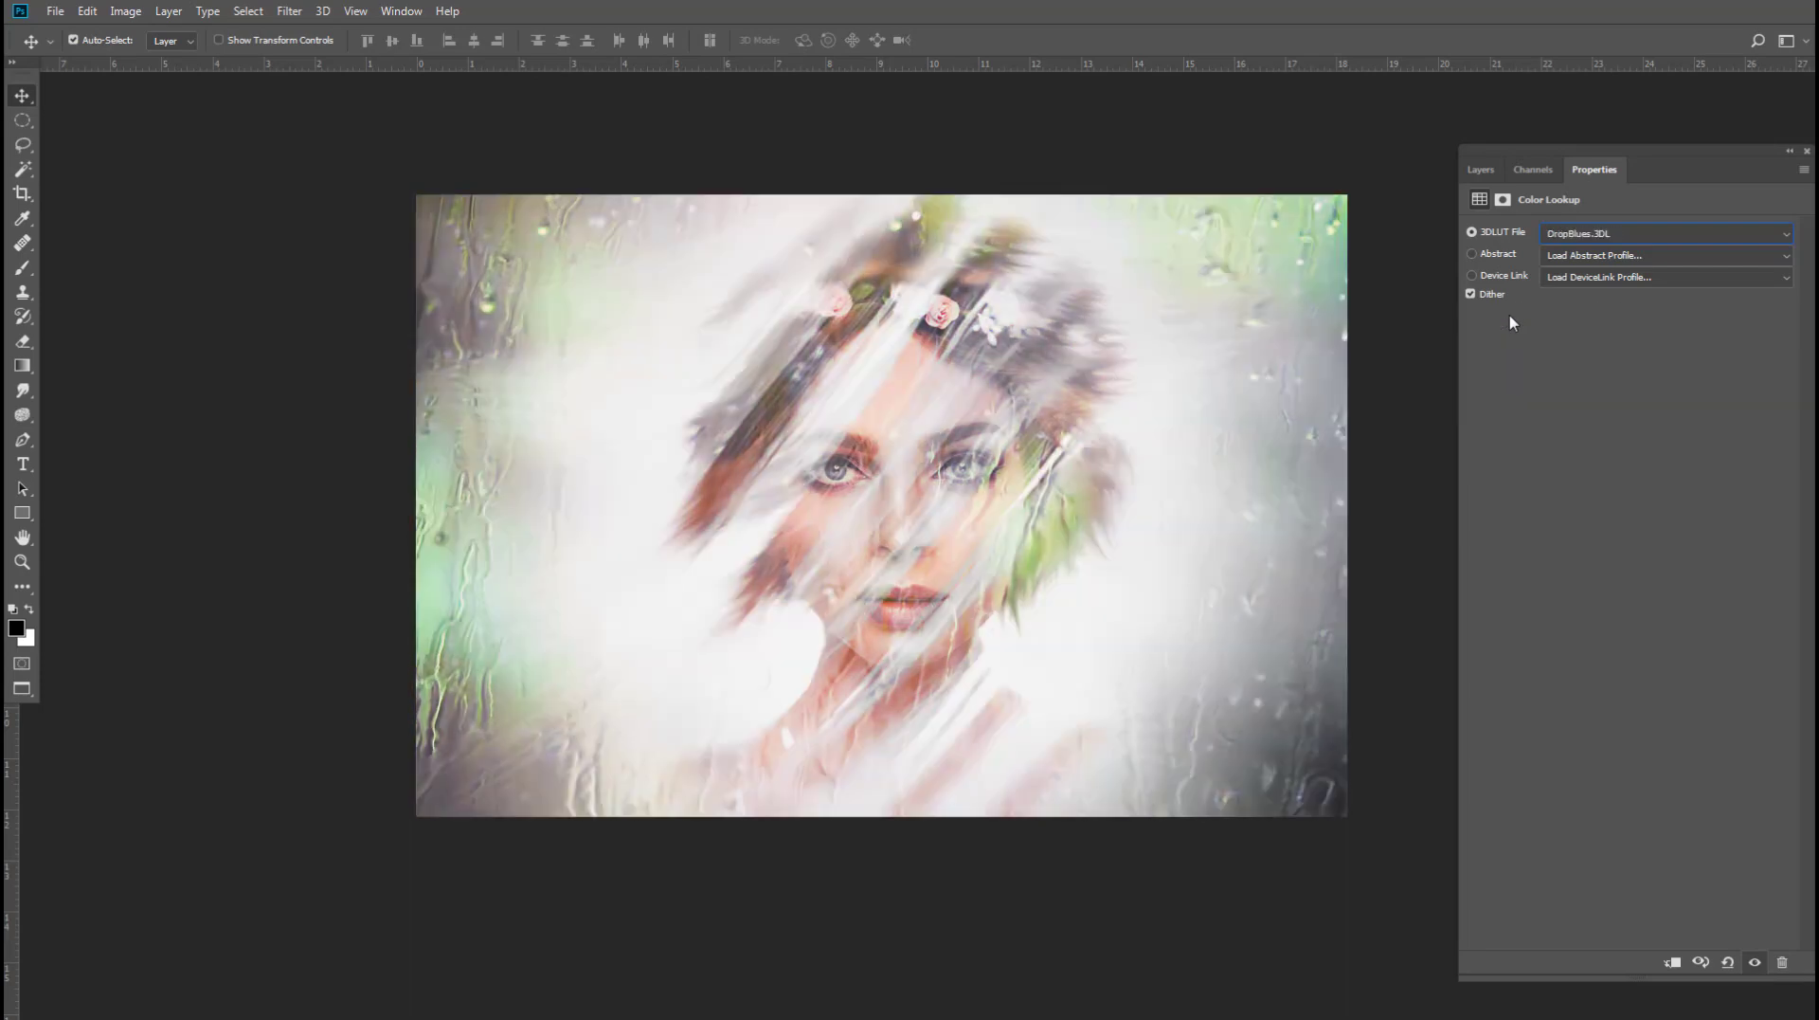
key(Down)
key(Down)
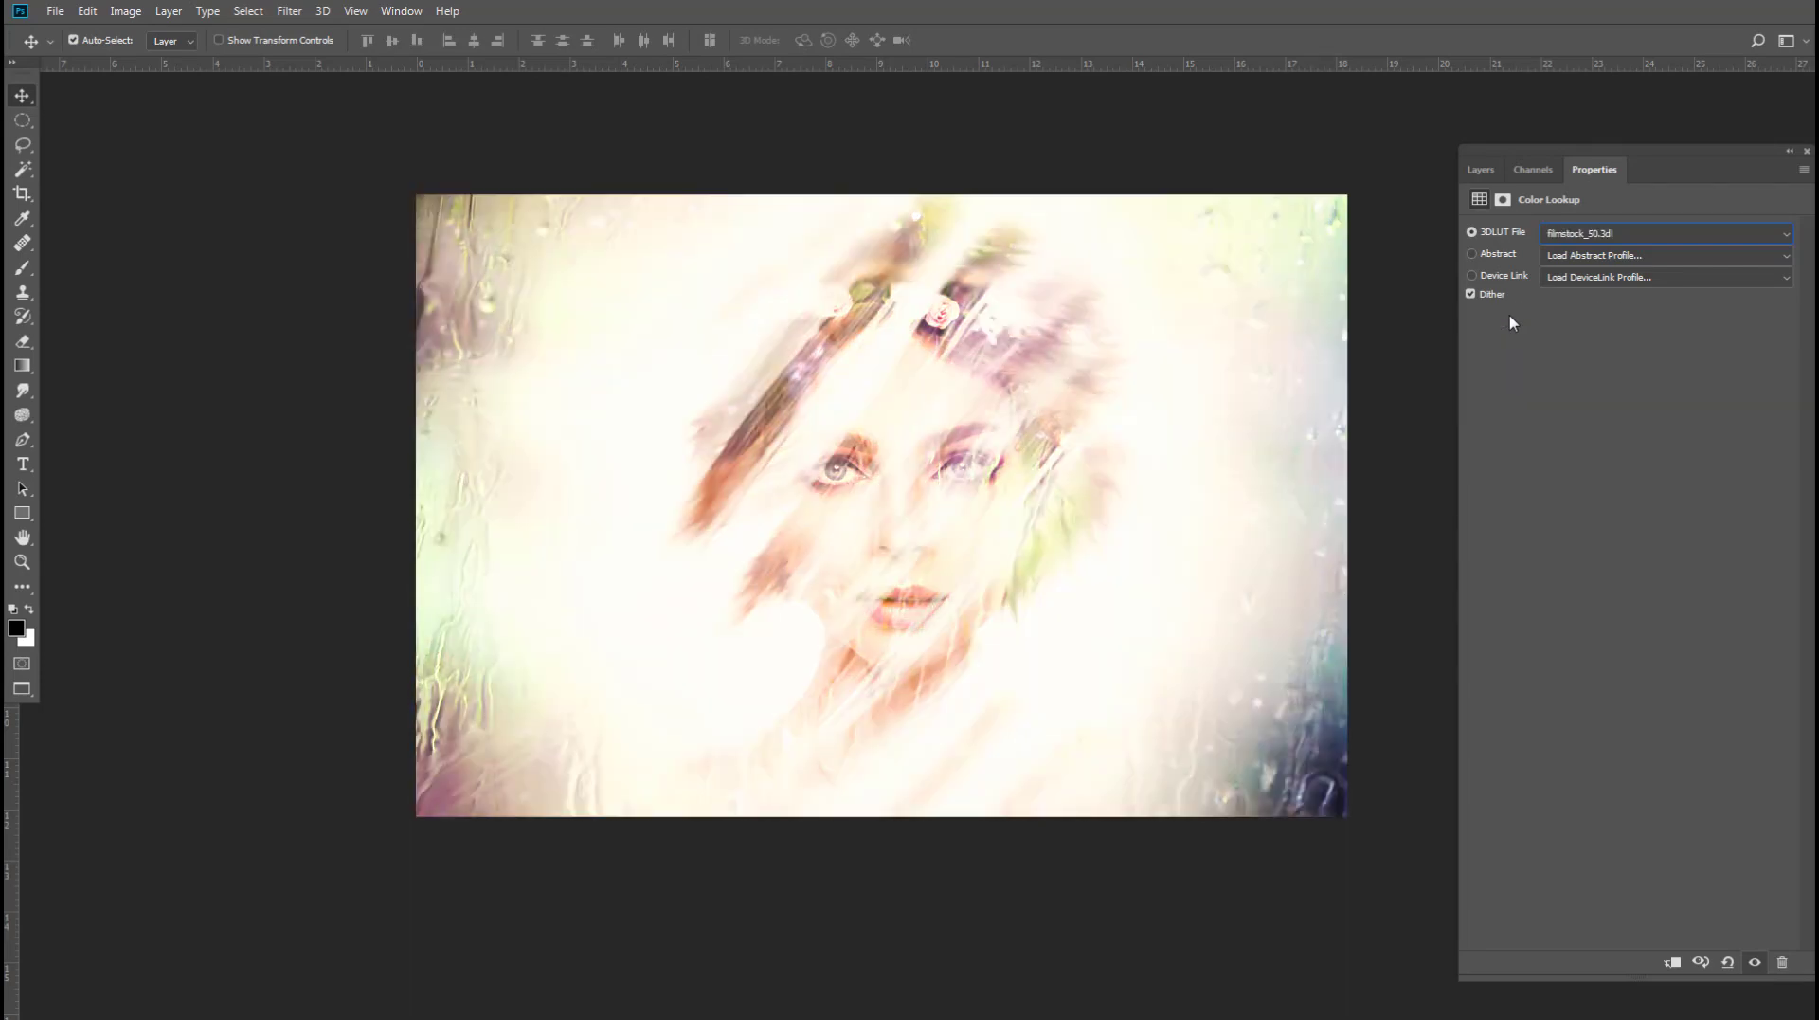
key(Down)
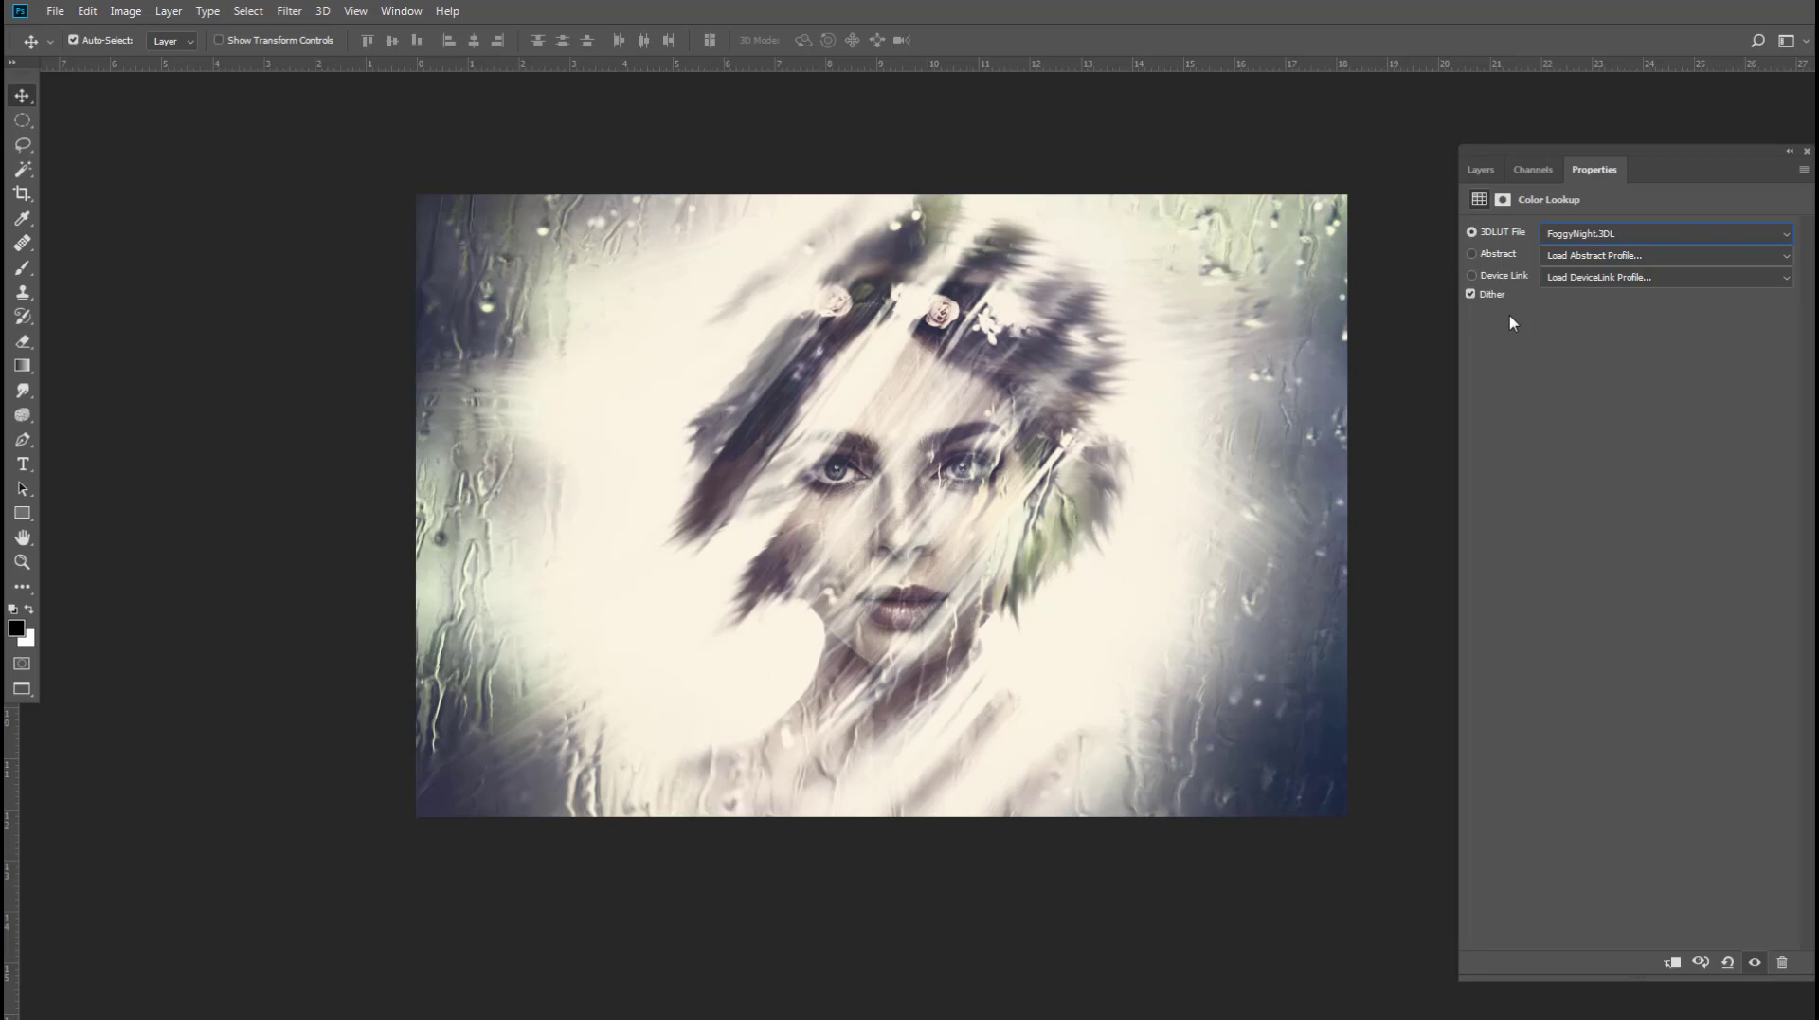
key(Down)
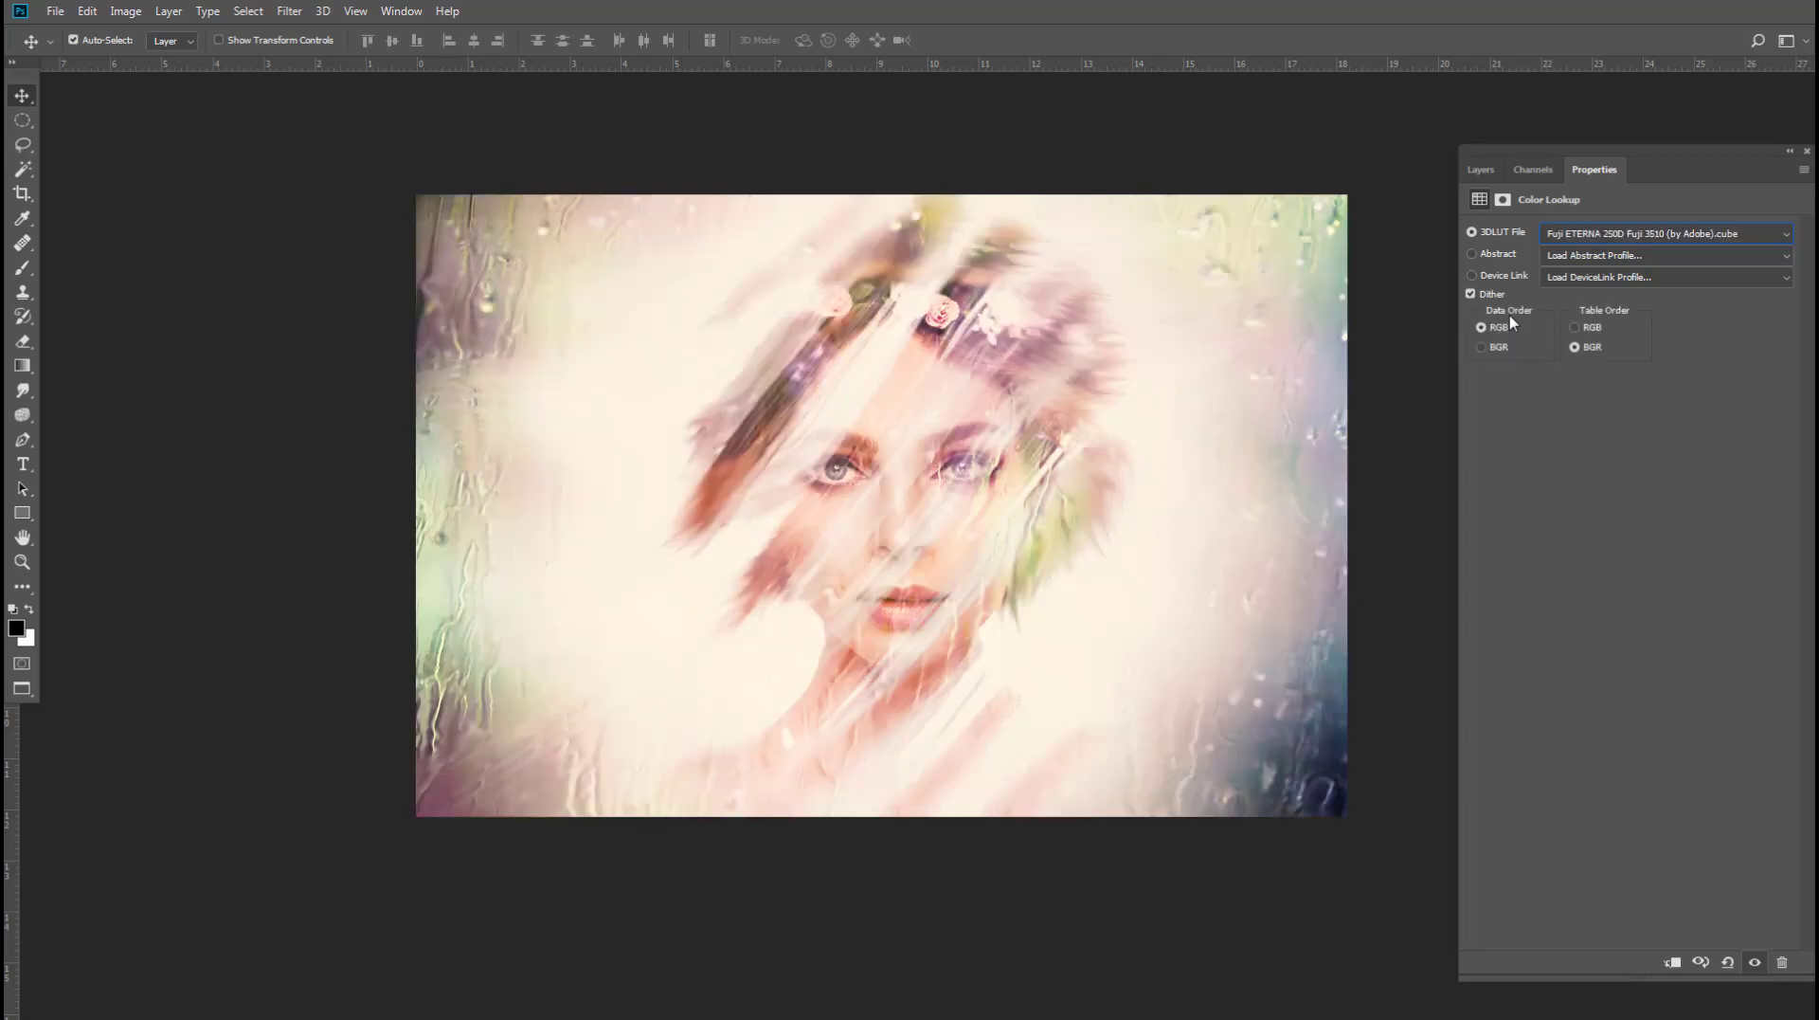
key(Down)
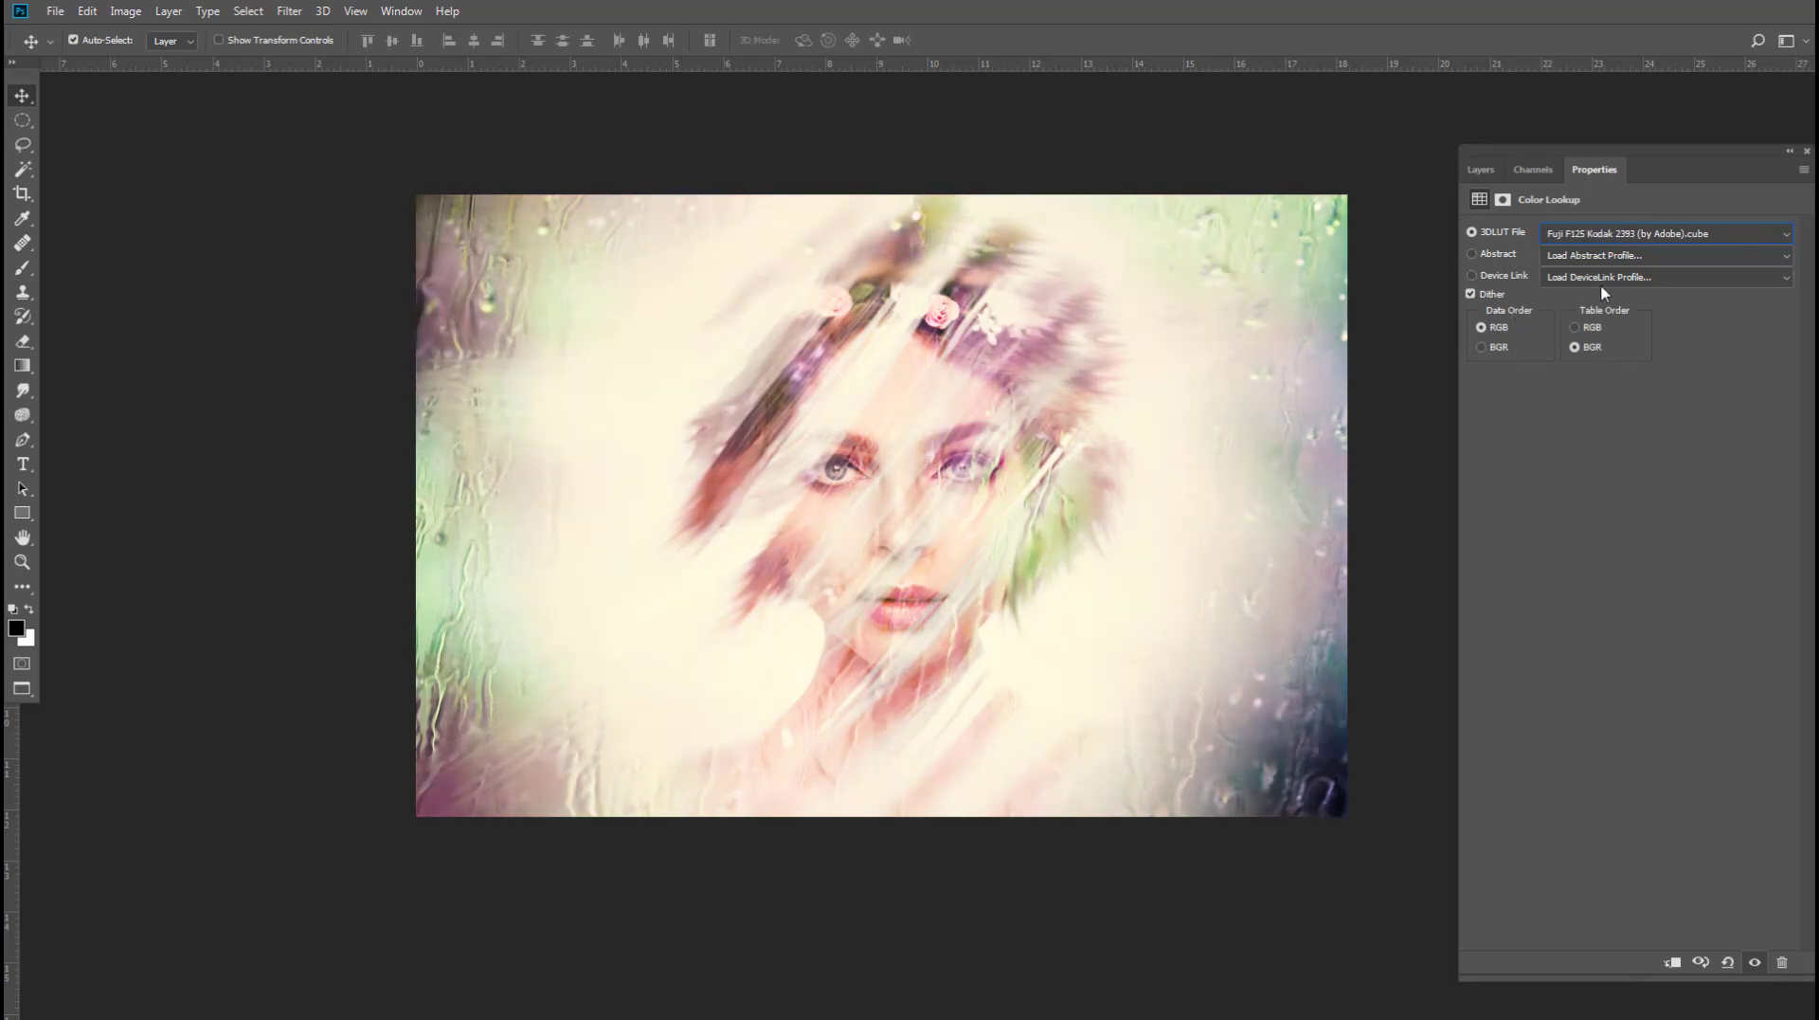
Step: Toggle Color Lookup 1 to compare before and after, then set it to 50% opacity
click(1481, 169)
click(1475, 284)
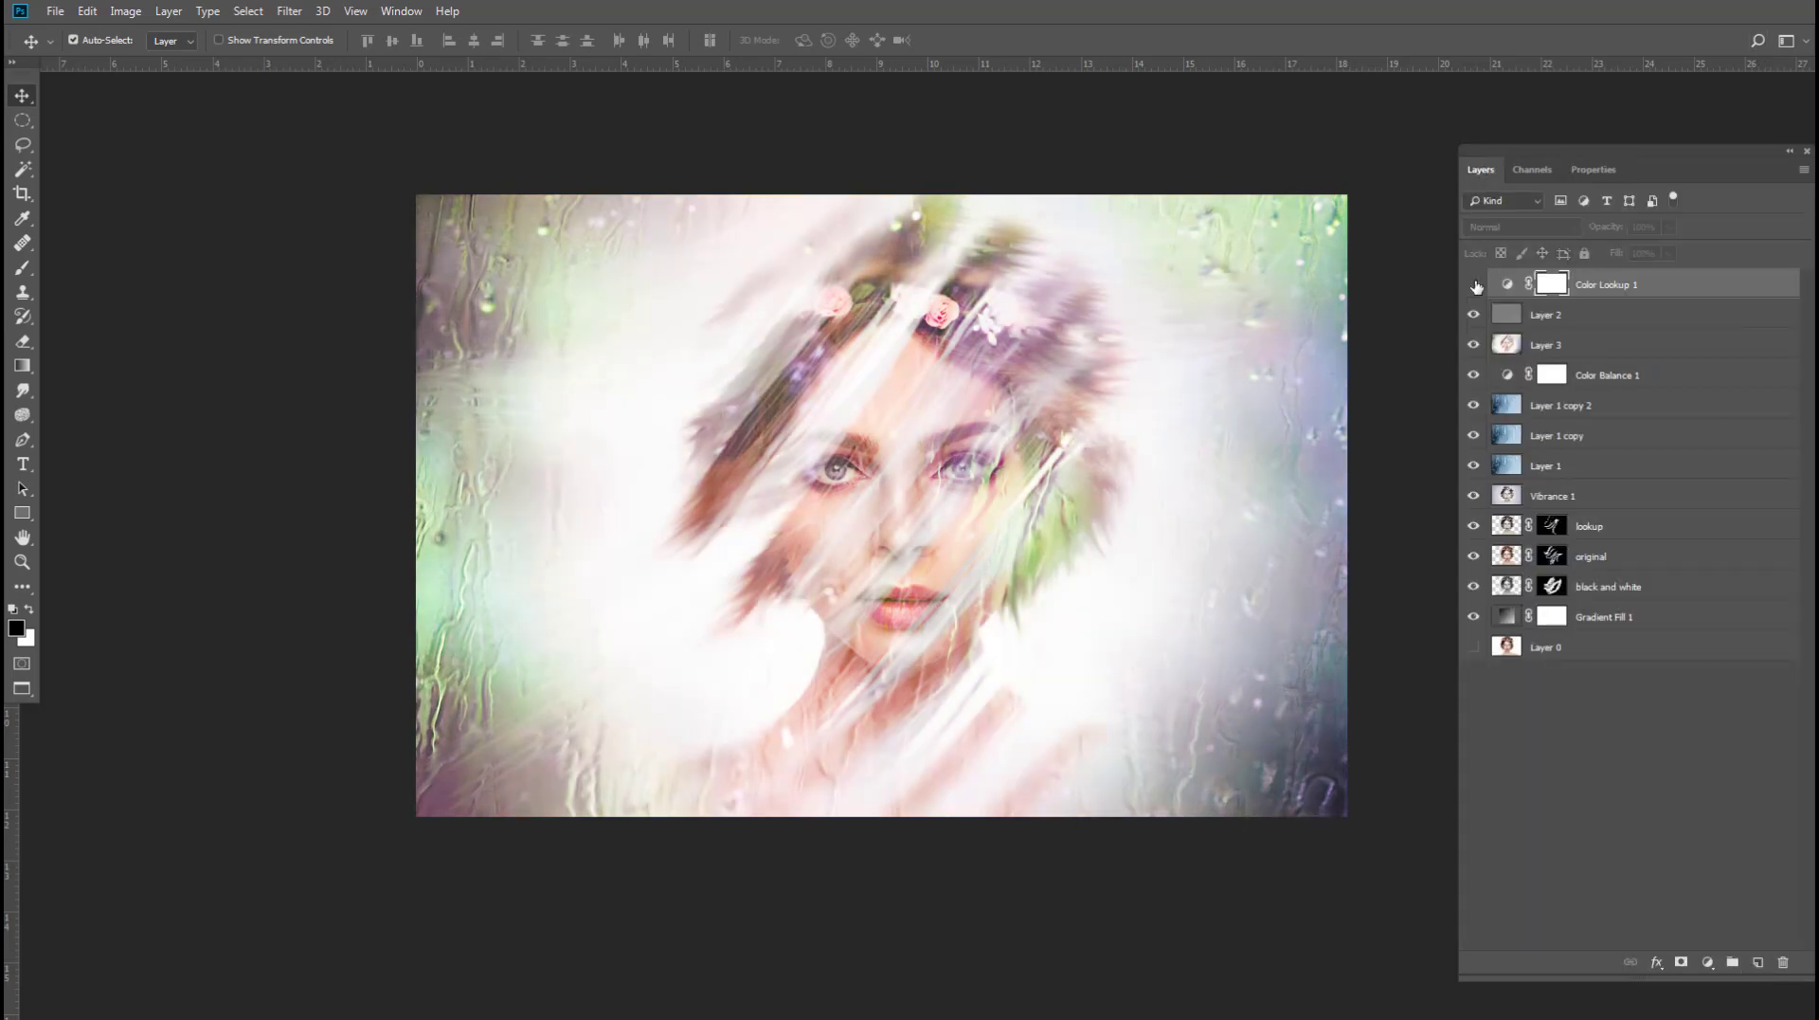
click(1476, 284)
click(1476, 284)
click(1475, 285)
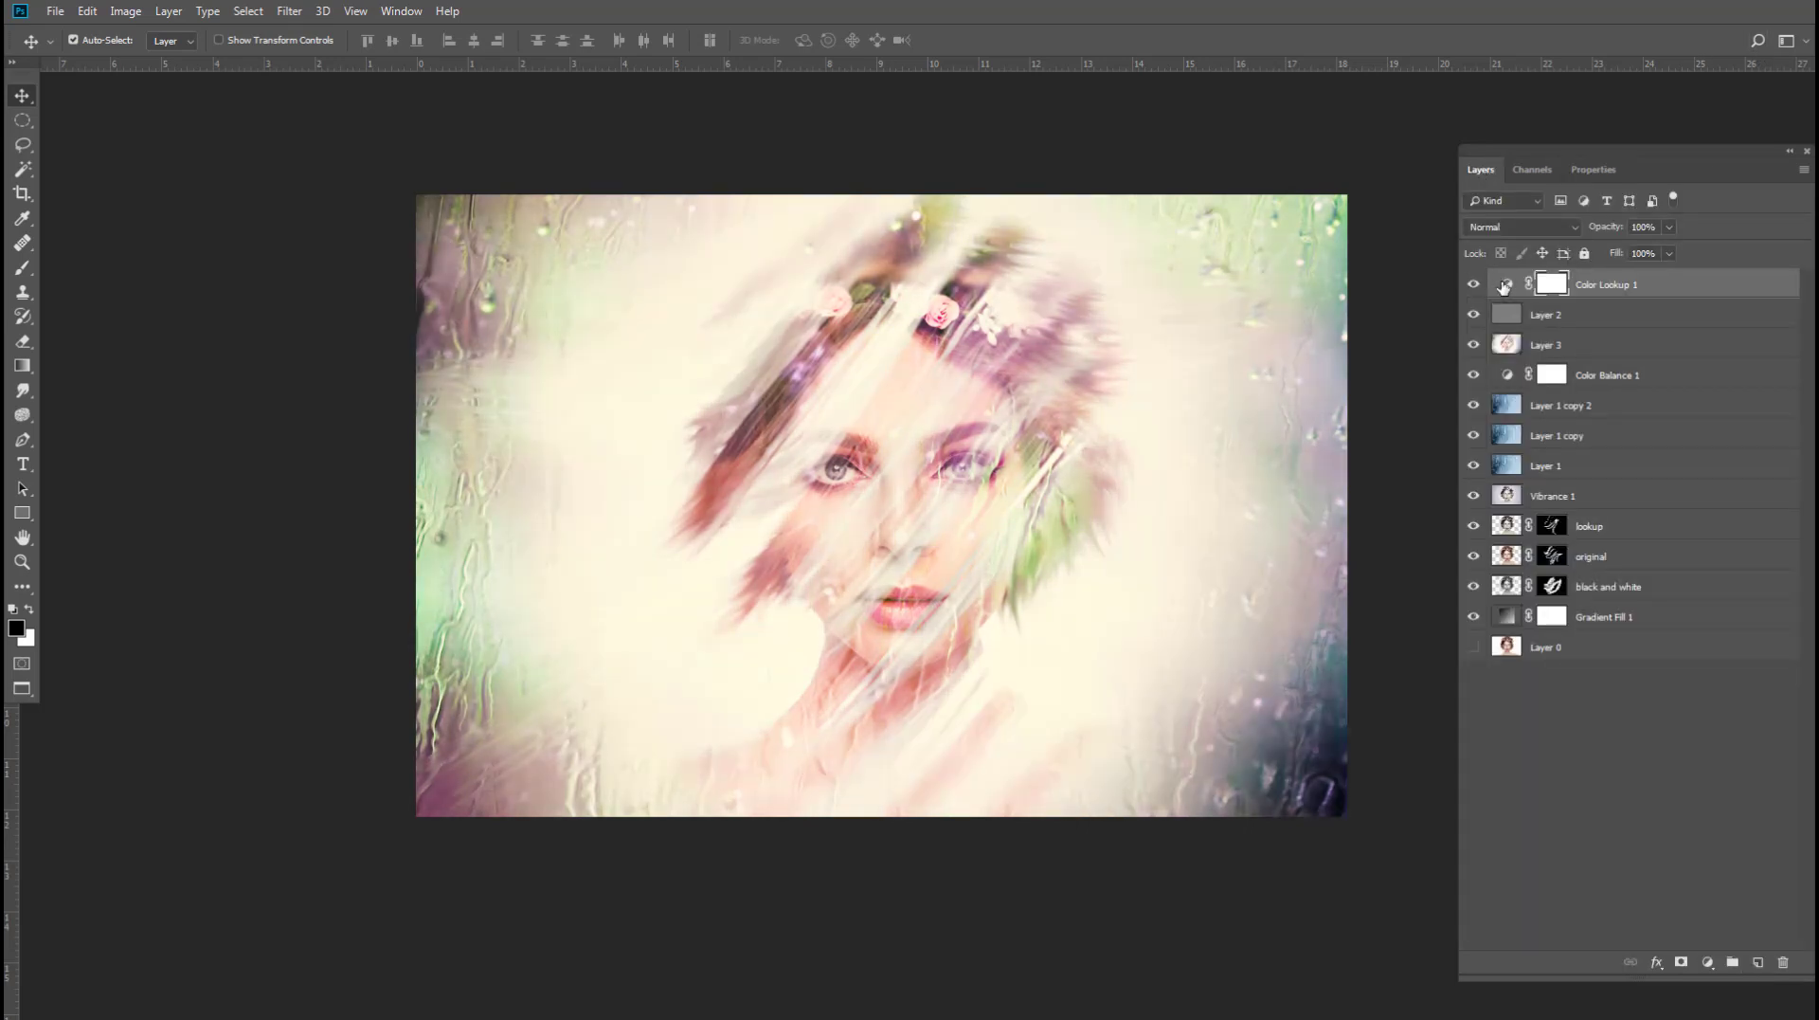
click(1670, 227)
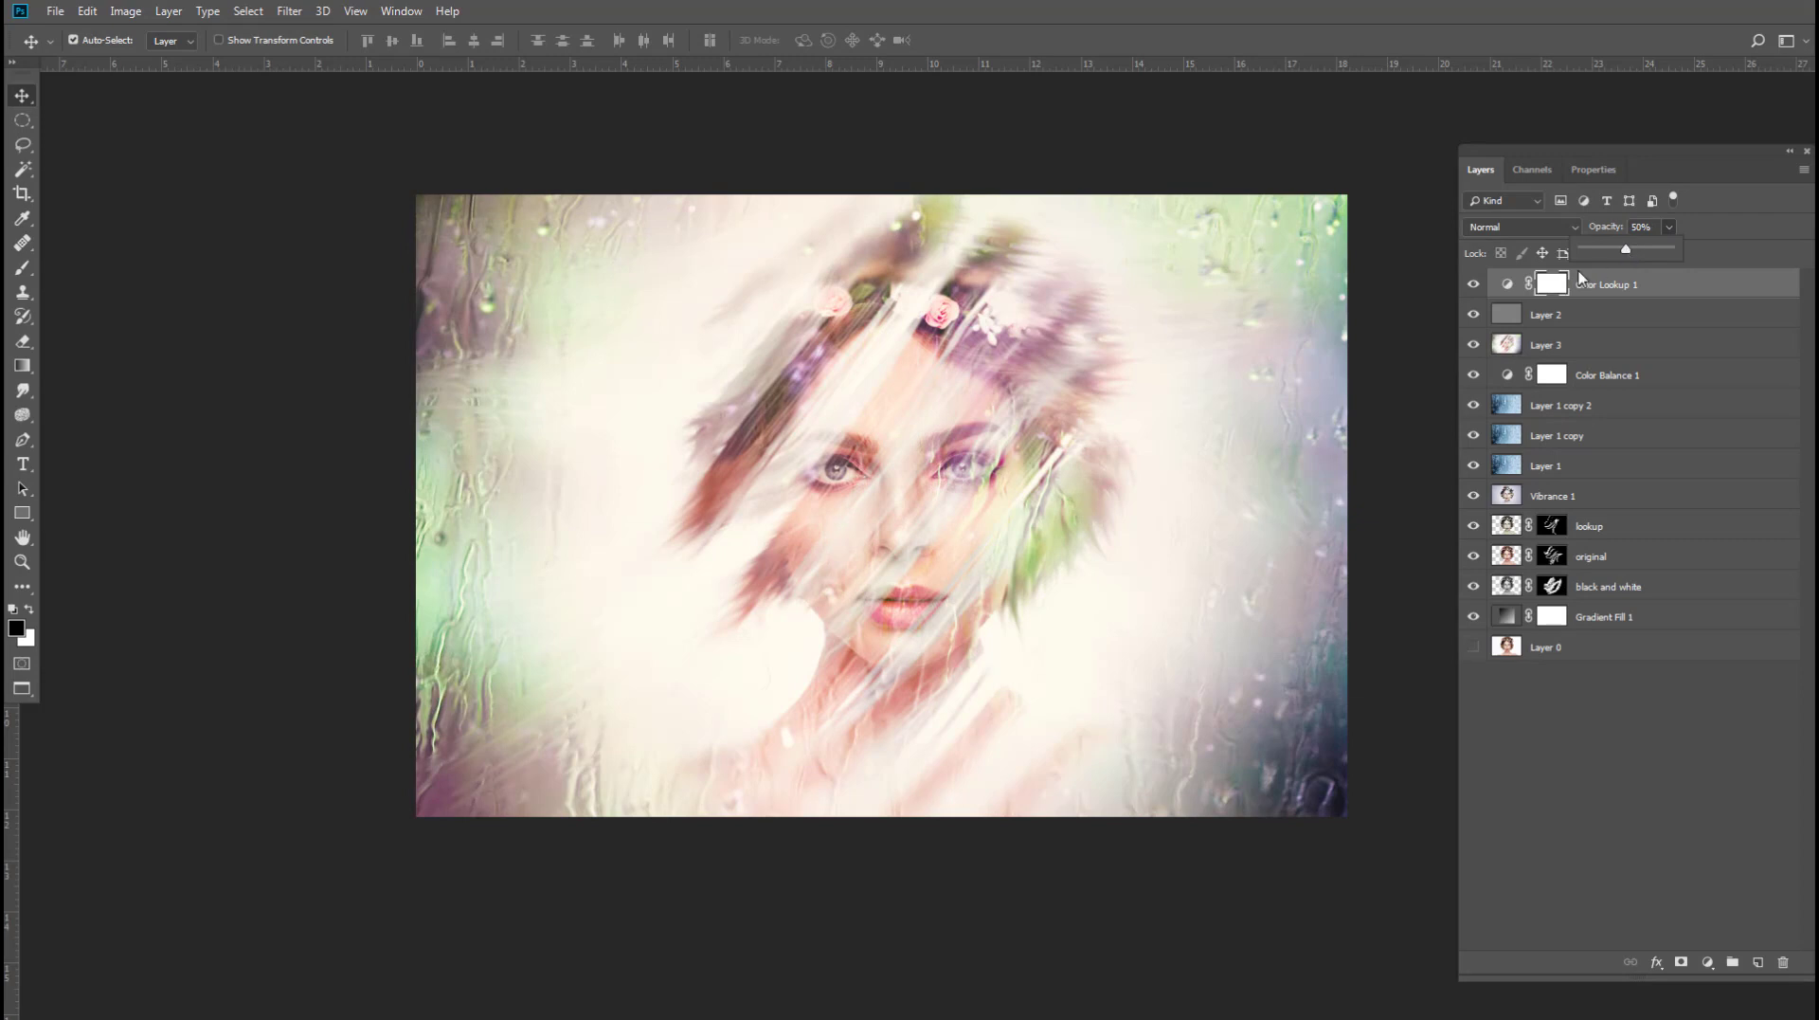
click(1474, 285)
click(1474, 284)
alt+click(1474, 648)
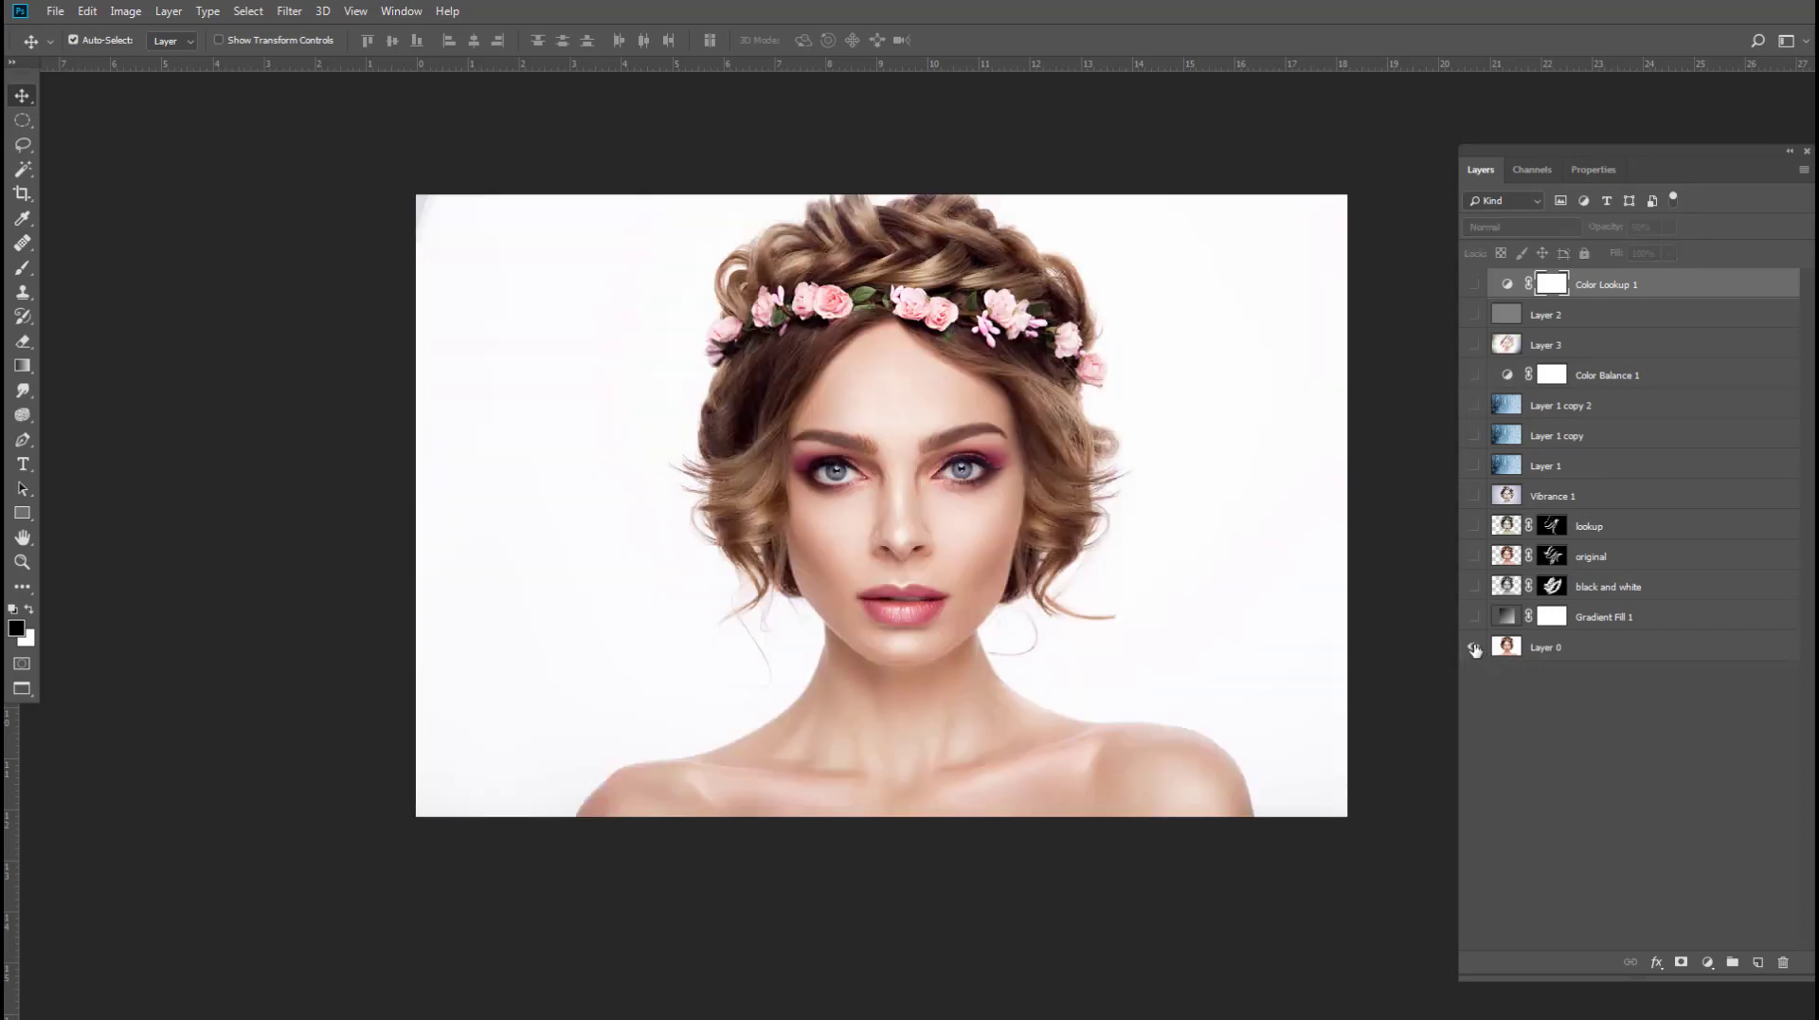
alt+click(1475, 648)
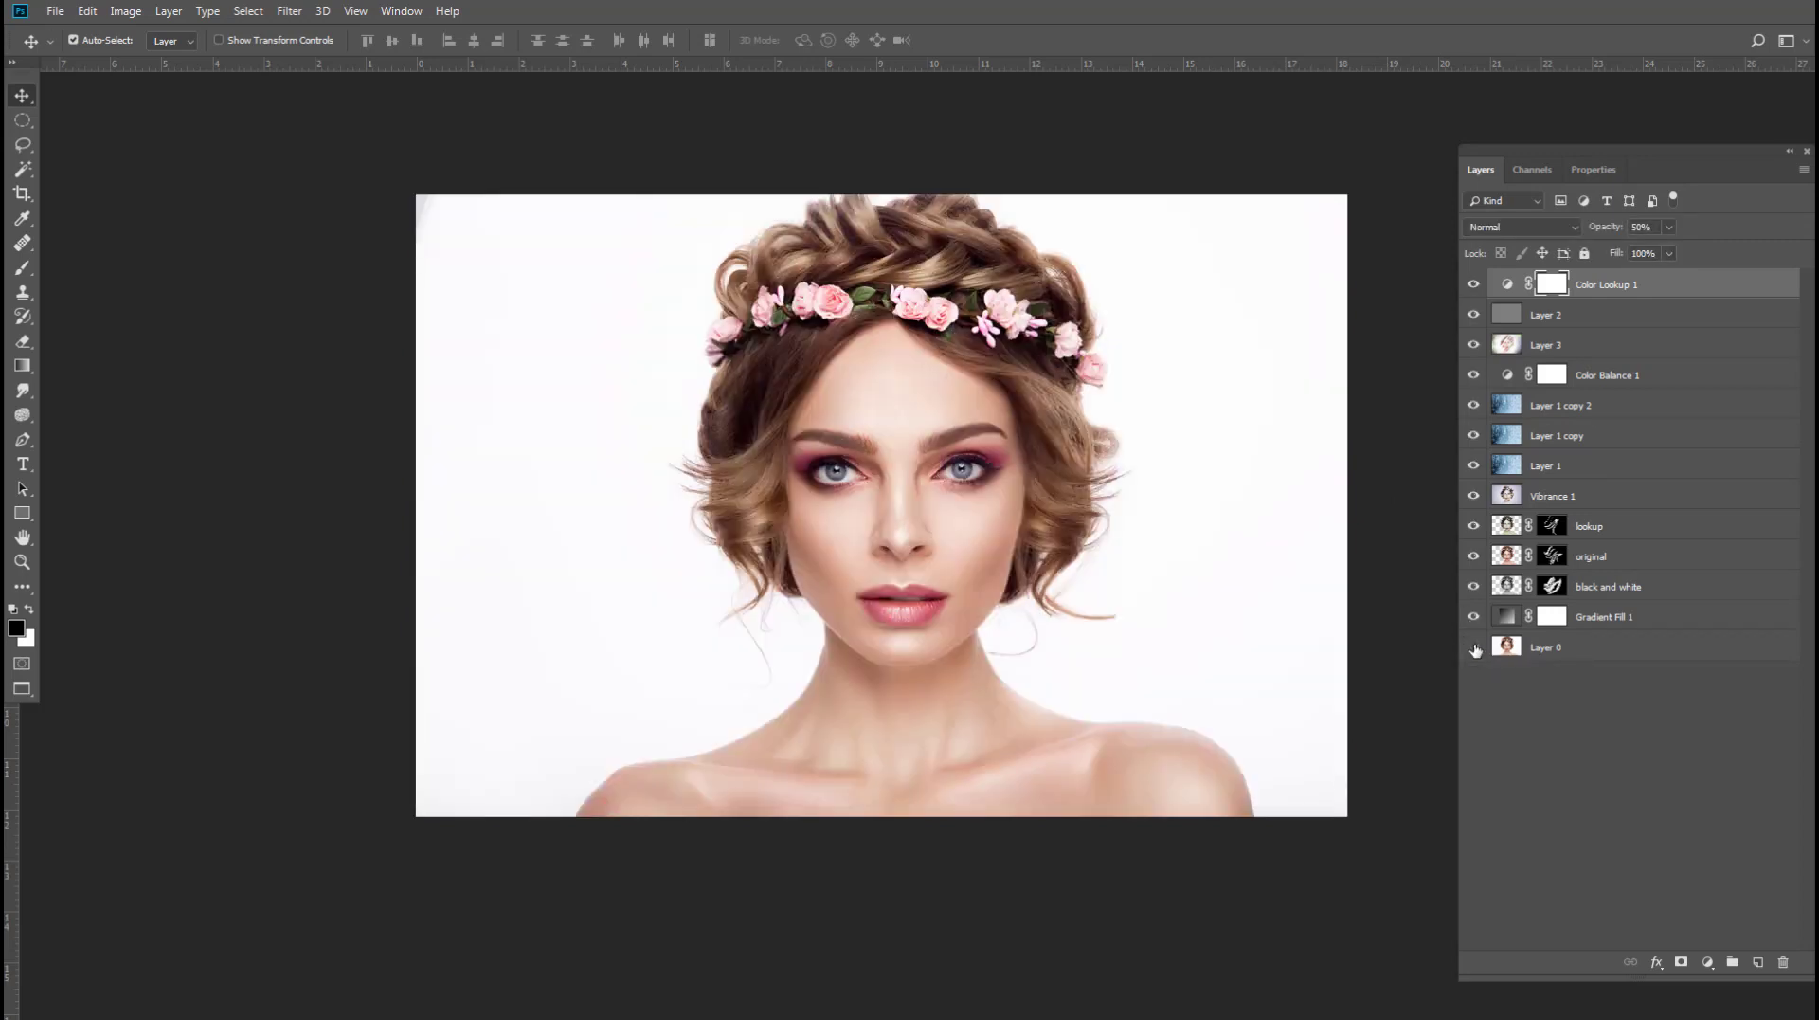